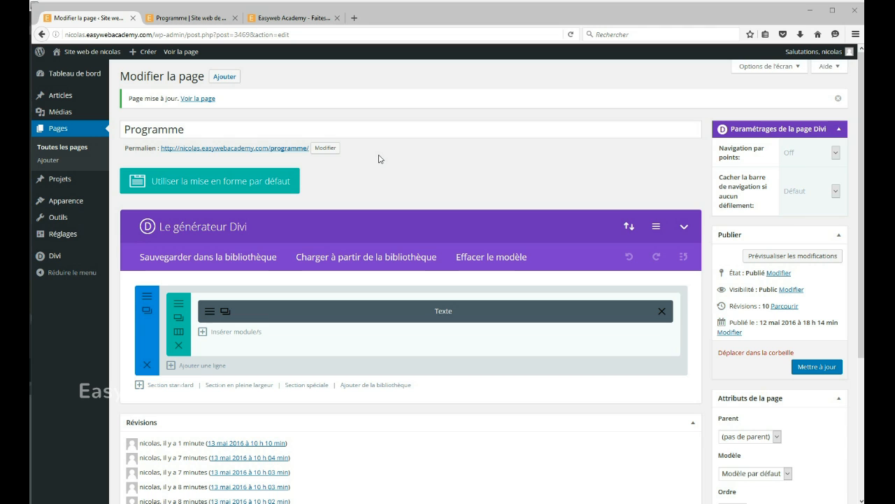
Step: View the published Programme page and the Site d'apprentissage product page in the Easyweb Academy shop
{"action": "left_click", "coordinate": [187, 17]}
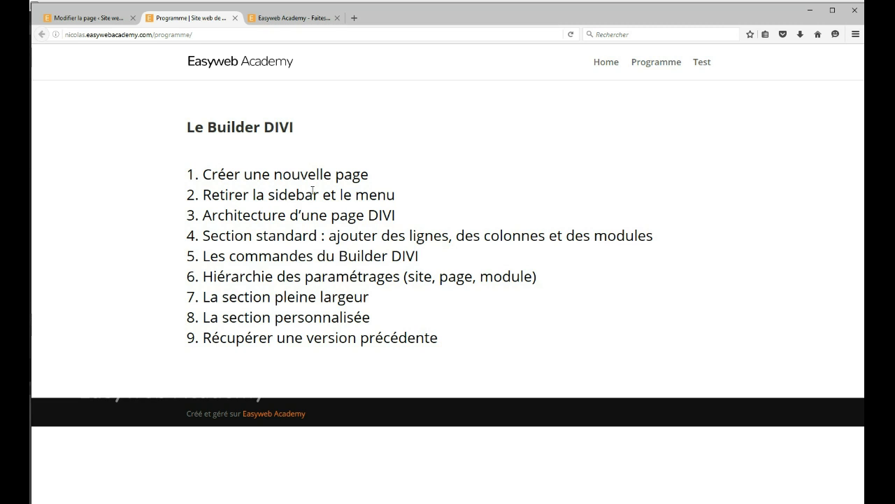
{"action": "left_click", "coordinate": [297, 21]}
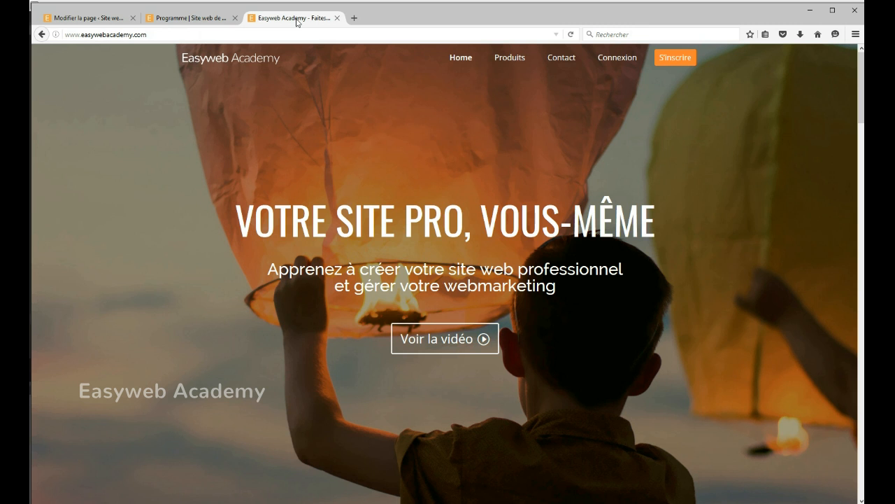
{"action": "left_click", "coordinate": [515, 58]}
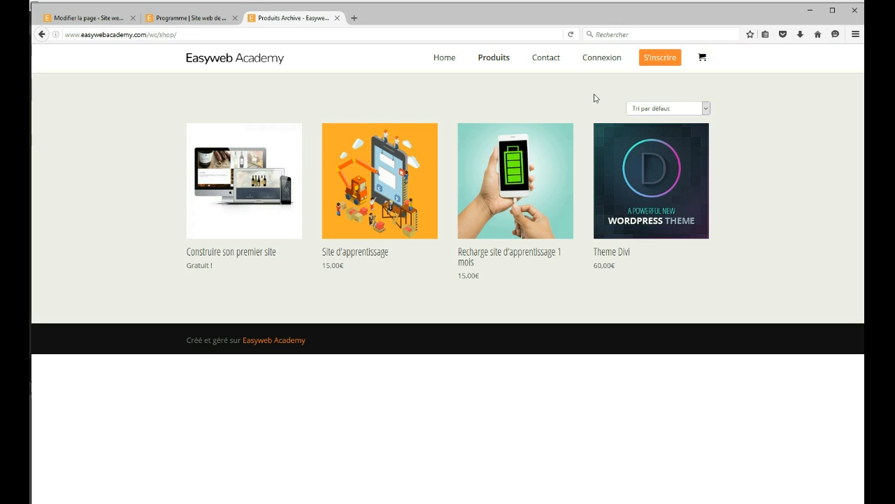
{"action": "left_click", "coordinate": [388, 164]}
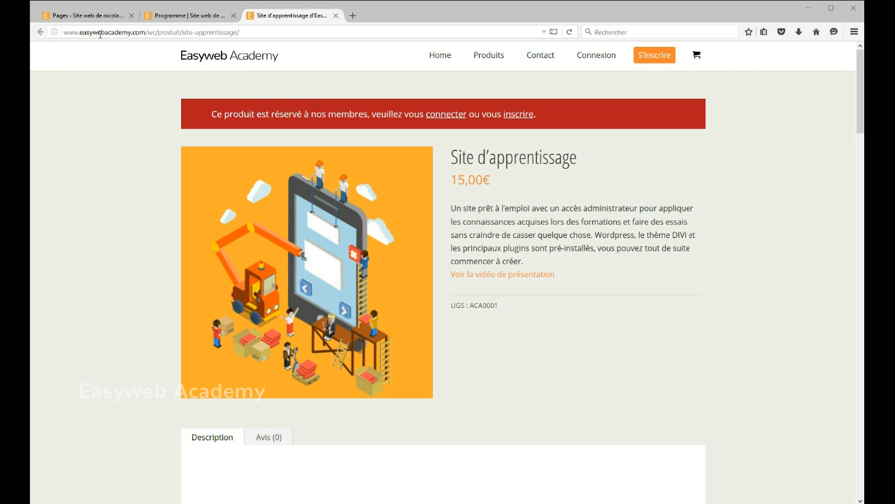
Step: Return to the WordPress admin and start a new page titled "Test"
{"action": "left_click", "coordinate": [69, 16]}
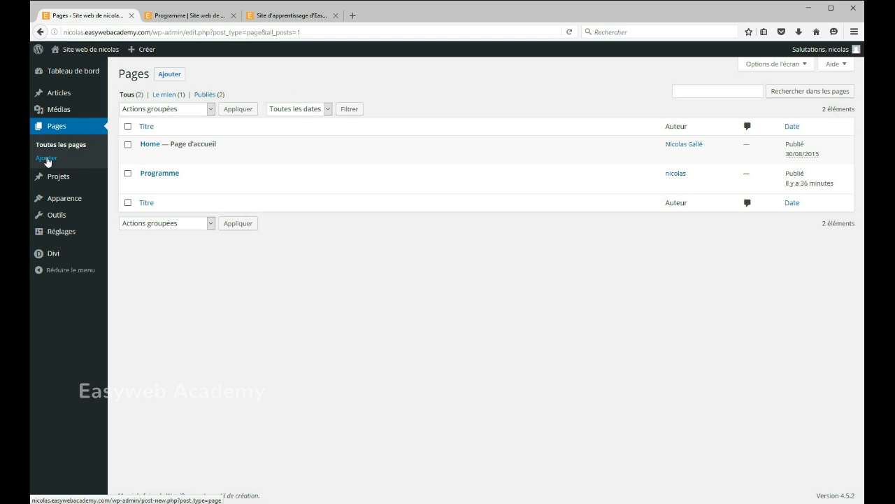
{"action": "left_click", "coordinate": [46, 159]}
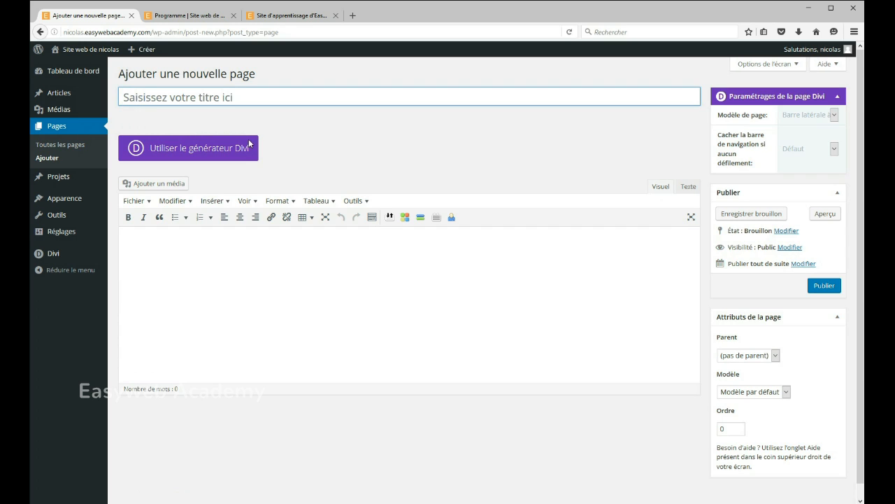
{"action": "left_click", "coordinate": [137, 98]}
{"action": "type", "text": "Test"}
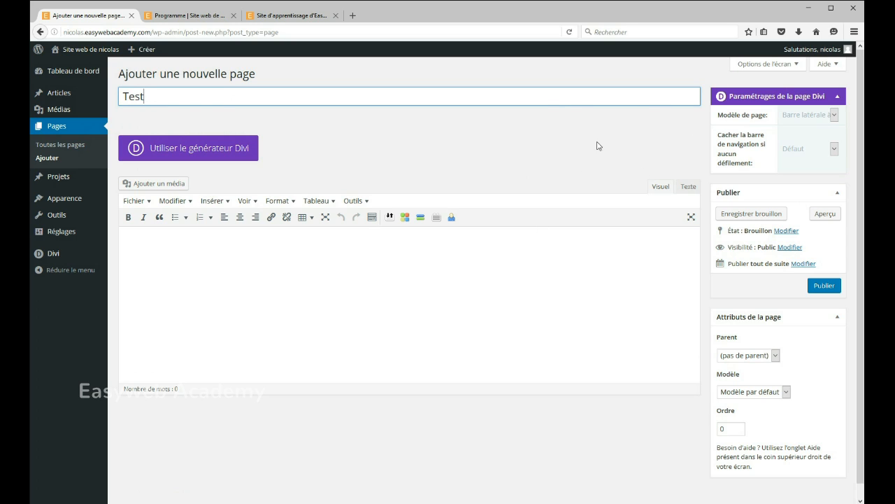
Step: Examine the screen options that control which blocks the page editor shows, including Le générateur Divi and Extrait
{"action": "left_click", "coordinate": [768, 65]}
{"action": "scroll", "coordinate": [336, 114], "scroll_direction": "down", "scroll_amount": 3}
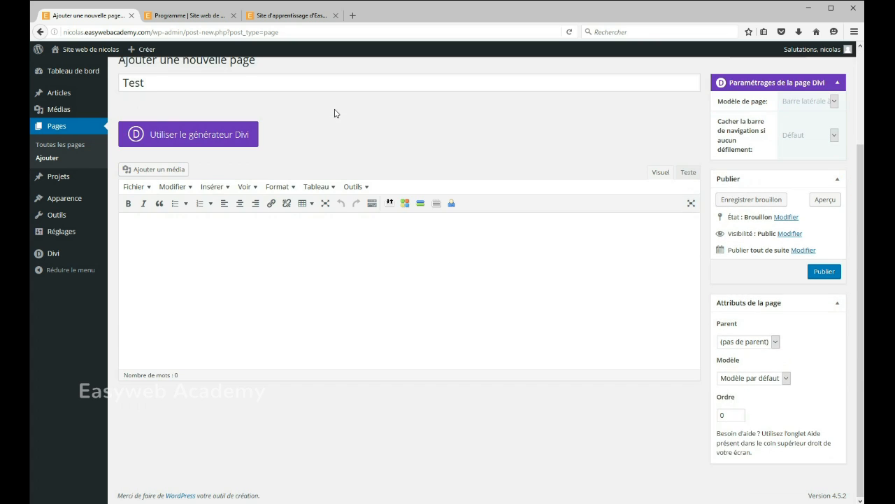
{"action": "scroll", "coordinate": [335, 115], "scroll_direction": "up", "scroll_amount": 3}
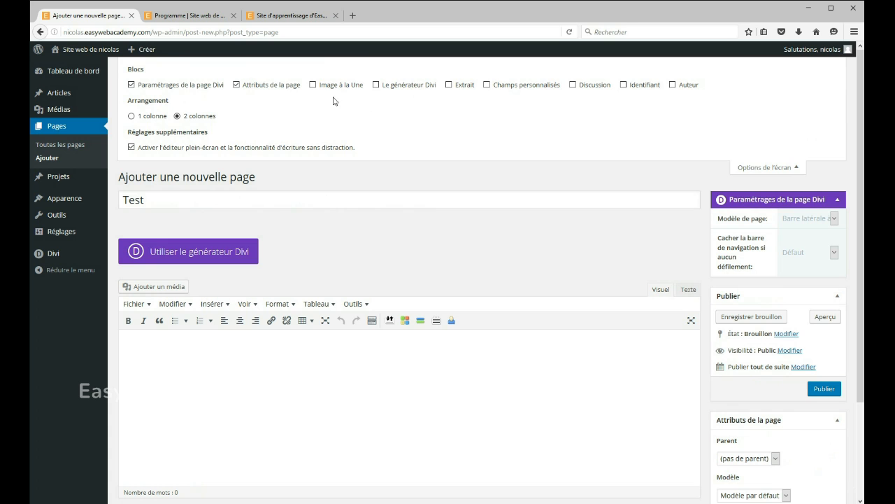
{"action": "left_click", "coordinate": [404, 91]}
{"action": "left_click", "coordinate": [456, 89]}
{"action": "left_click", "coordinate": [396, 88]}
{"action": "left_click", "coordinate": [761, 171]}
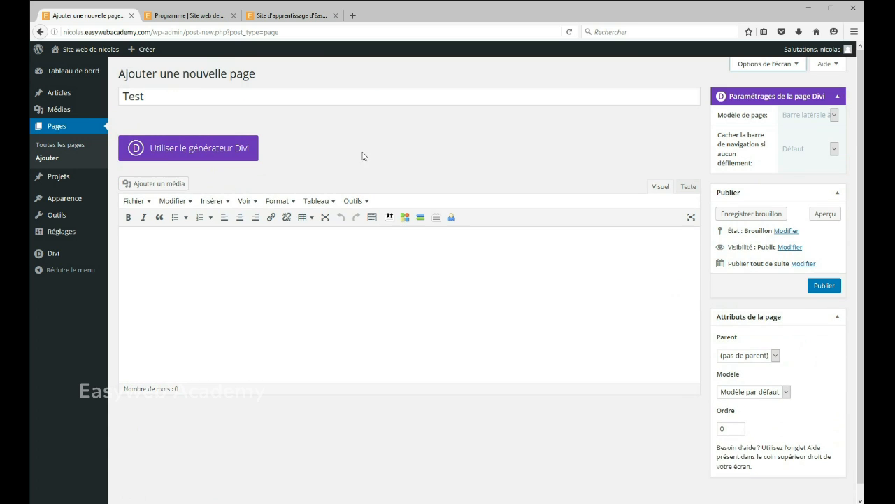
Step: Enter "Bonjour à tous" as the page's body text and publish the page
{"action": "left_click", "coordinate": [315, 247]}
{"action": "type", "text": "Bonjour "}
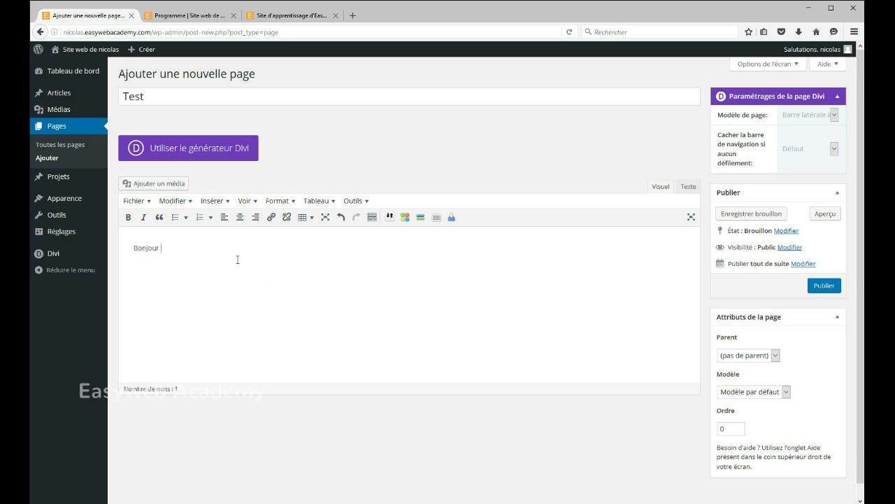
{"action": "type", "text": "à tous"}
{"action": "left_click", "coordinate": [825, 285]}
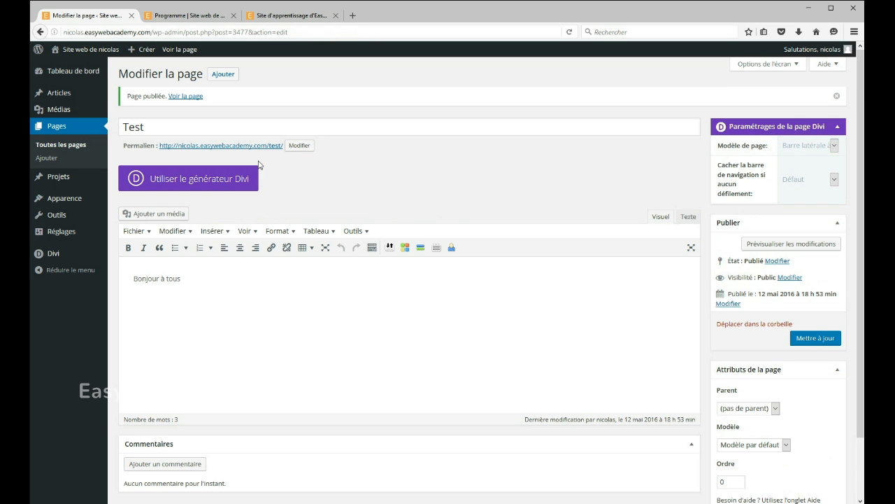
Step: Open the published Test page in a separate browser tab and view it
{"action": "right_click", "coordinate": [183, 98]}
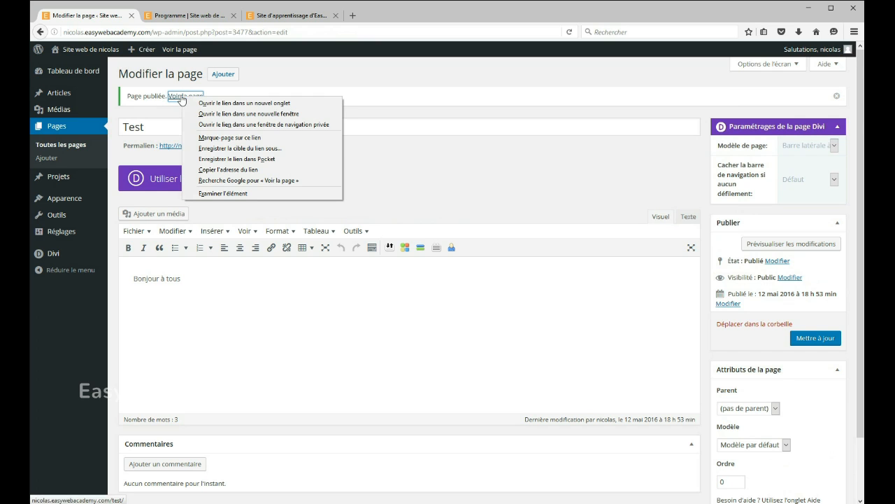
{"action": "left_click", "coordinate": [222, 103]}
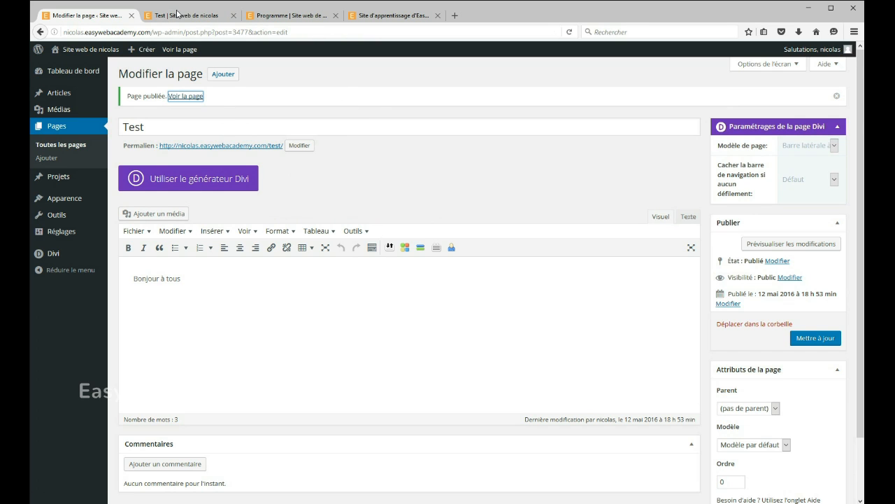
{"action": "left_click", "coordinate": [156, 19]}
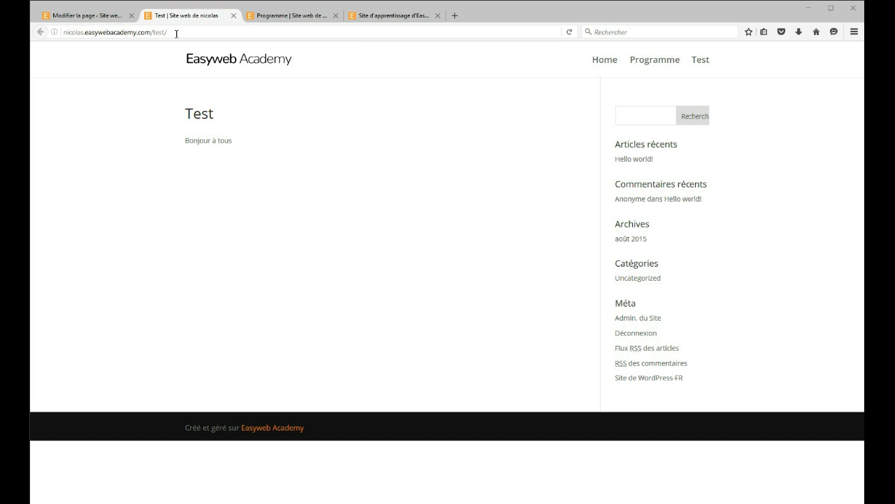
Step: Set the Test page's Divi page template to Pleine largeur, update the page and reload its published view
{"action": "left_click", "coordinate": [84, 15]}
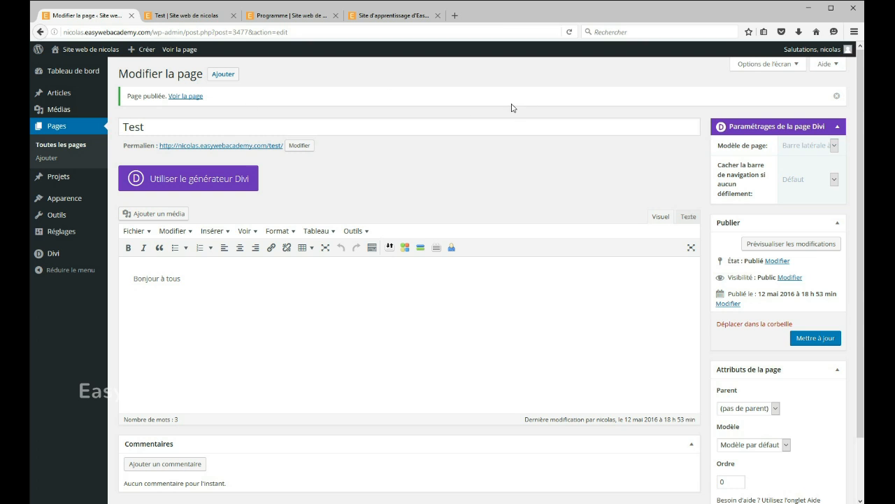
{"action": "left_click", "coordinate": [834, 146]}
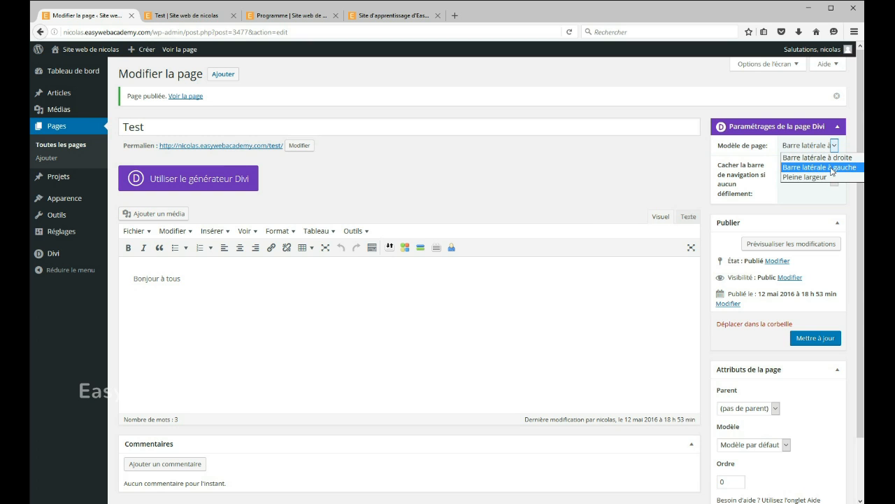
{"action": "left_click", "coordinate": [810, 178]}
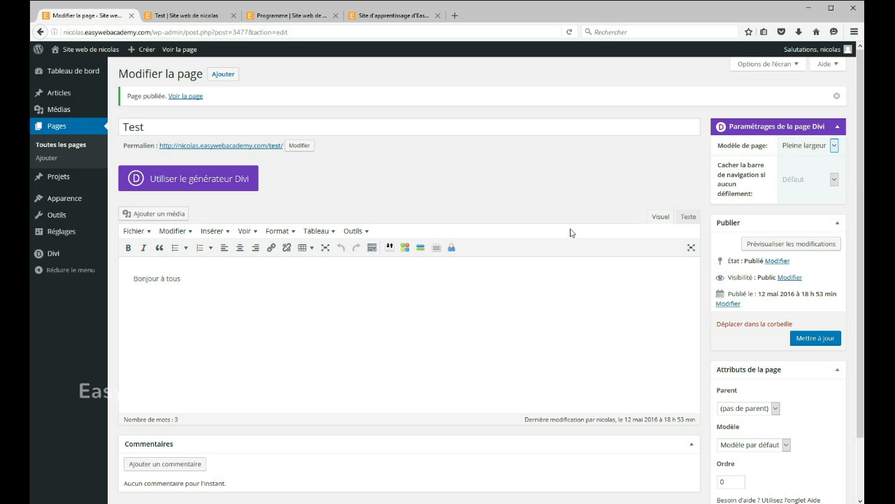
{"action": "left_click", "coordinate": [818, 339]}
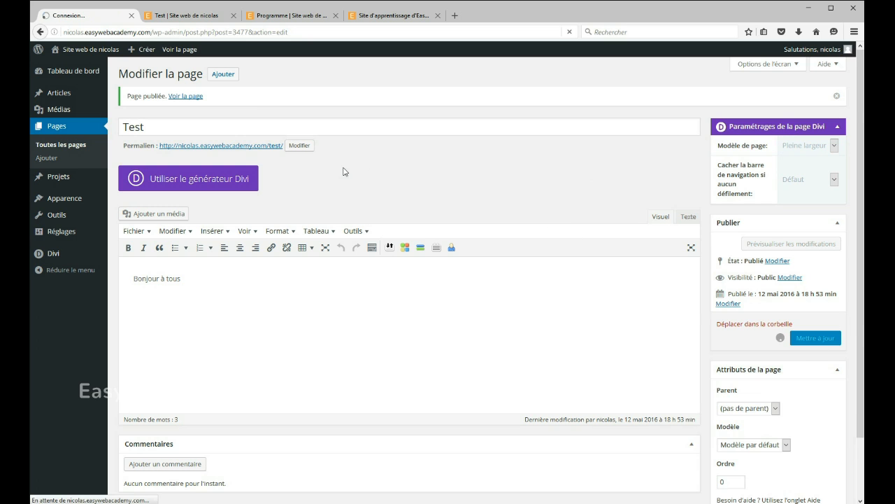
{"action": "left_click", "coordinate": [200, 17]}
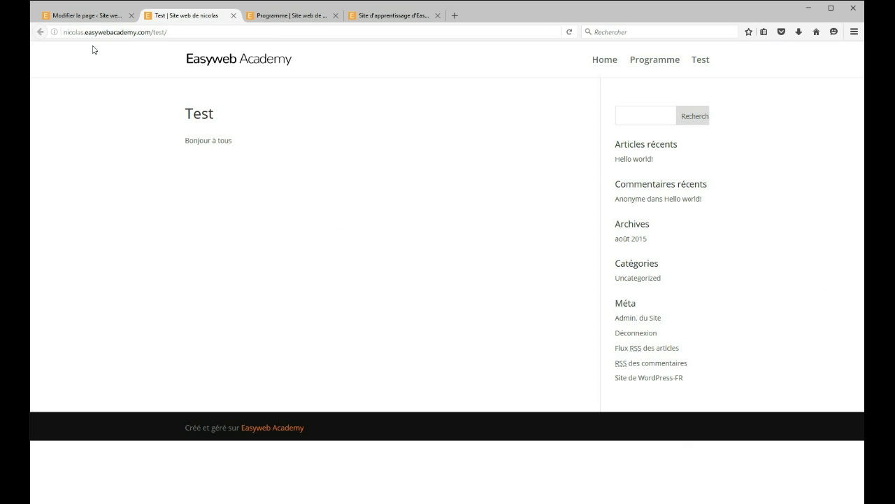
{"action": "left_click", "coordinate": [569, 35]}
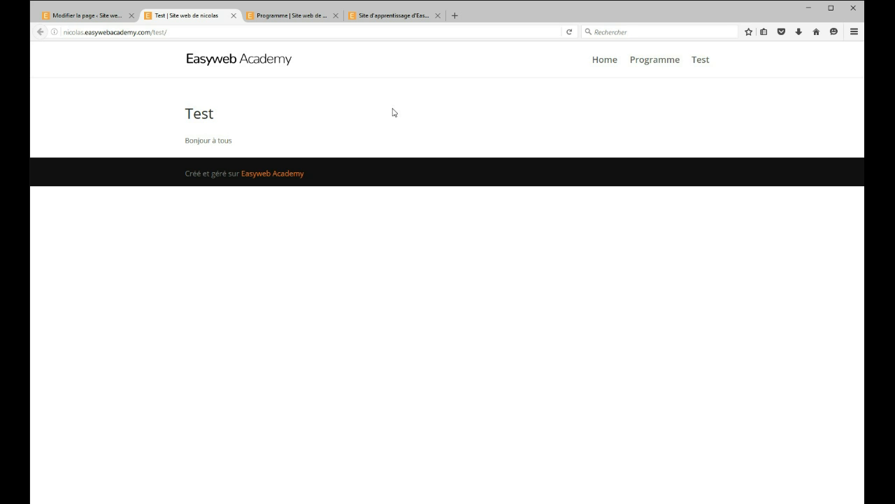
Step: Examine the Easyweb Academy home page and its Le Mooving Bar case study as page layout examples
{"action": "left_click", "coordinate": [381, 16]}
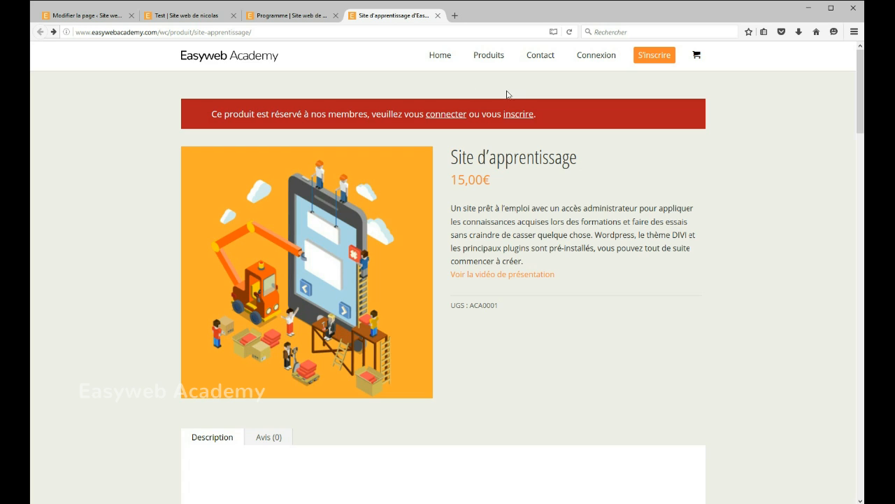
{"action": "left_click", "coordinate": [239, 60]}
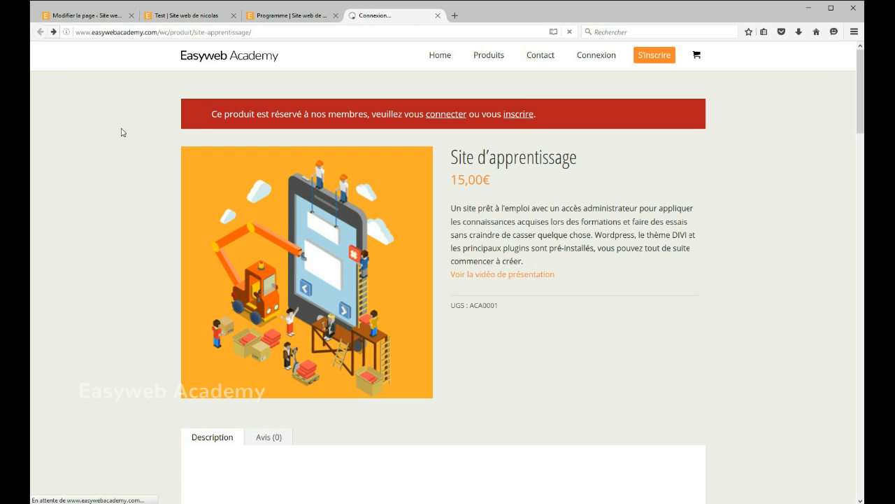
{"action": "scroll", "coordinate": [174, 170], "scroll_direction": "down", "scroll_amount": 10}
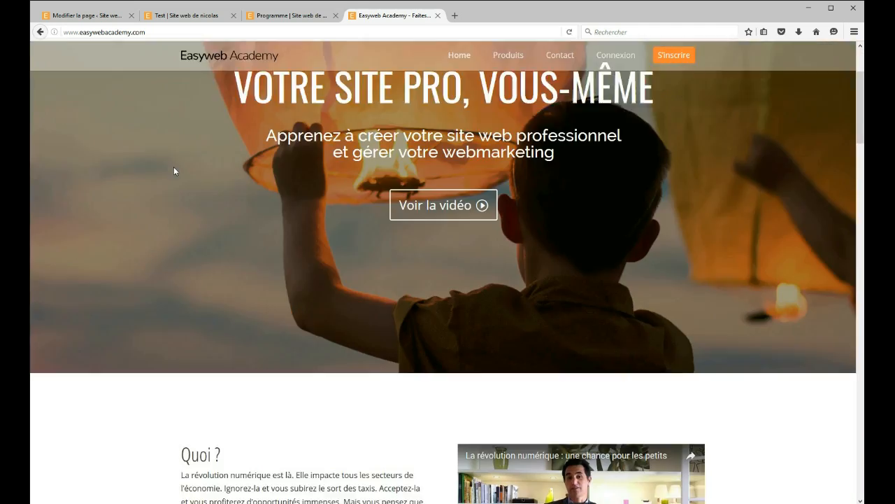
{"action": "scroll", "coordinate": [242, 183], "scroll_direction": "down", "scroll_amount": 10}
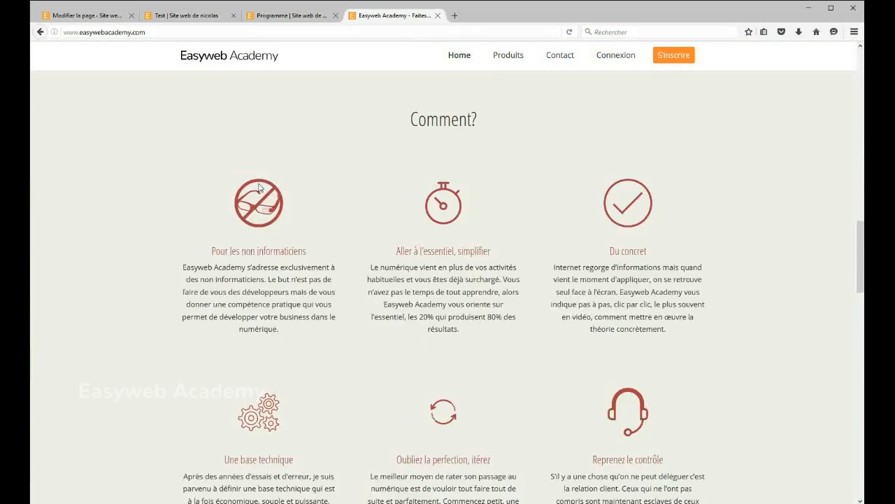
{"action": "scroll", "coordinate": [238, 192], "scroll_direction": "down", "scroll_amount": 3}
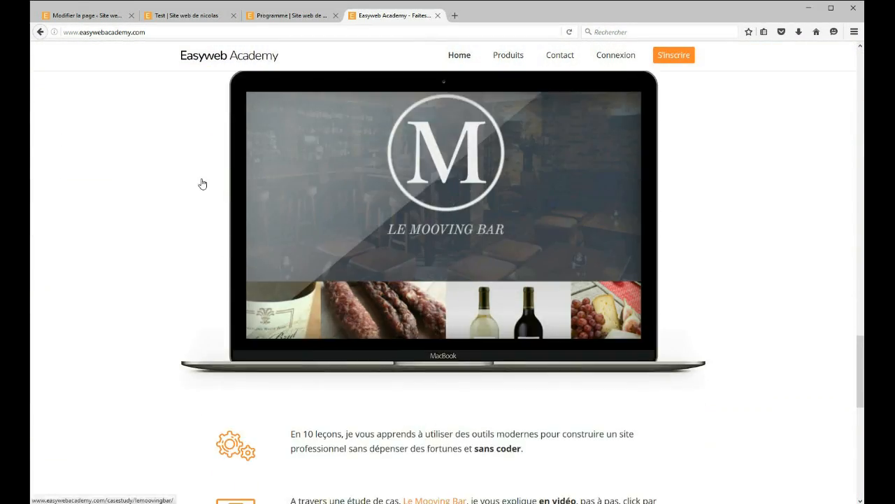
{"action": "scroll", "coordinate": [740, 175], "scroll_direction": "up", "scroll_amount": 1}
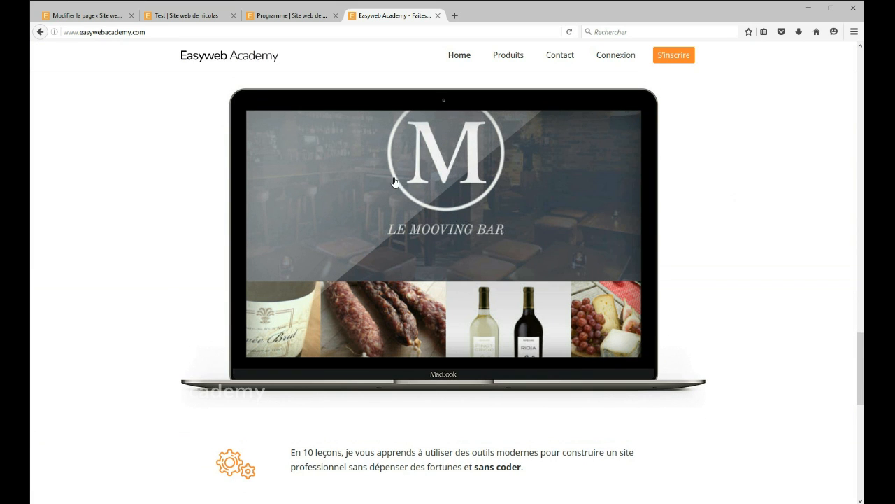
{"action": "left_click", "coordinate": [424, 199]}
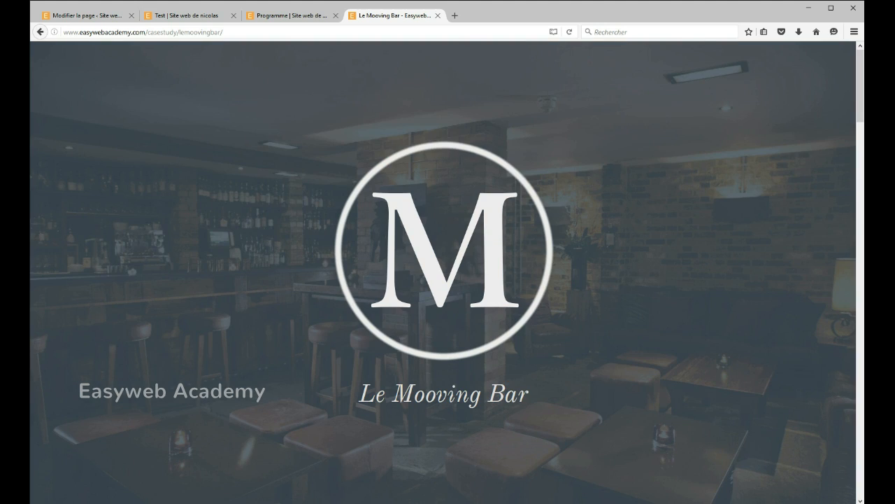
{"action": "left_click_drag", "start_coordinate": [860, 70], "coordinate": [844, 43]}
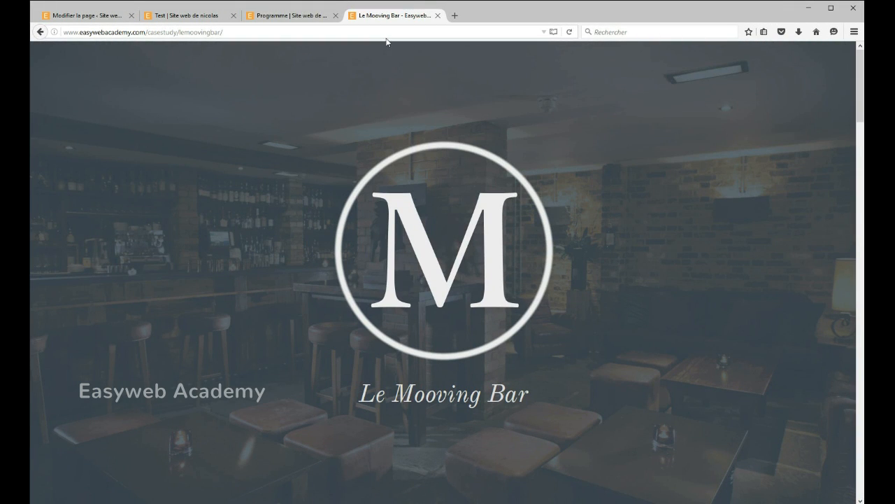
Step: Set the Test page's Modèle attribute to Blank Page, update the page and reload its published view
{"action": "left_click", "coordinate": [94, 17]}
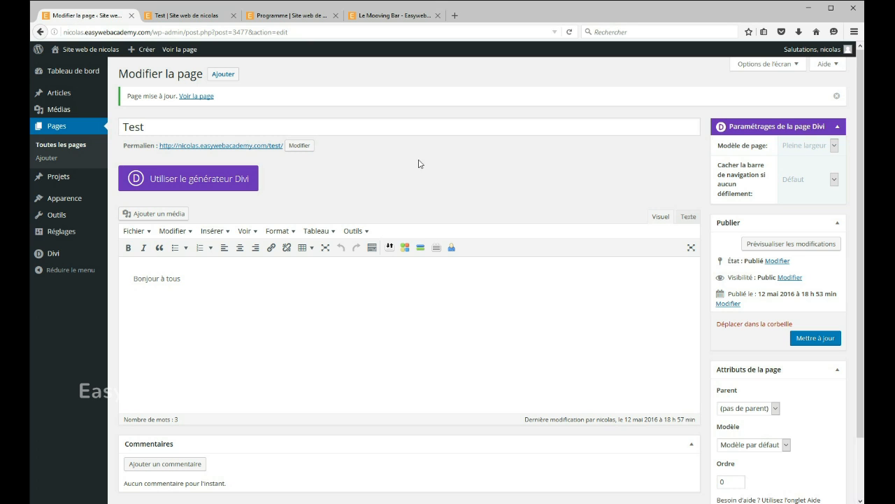
{"action": "scroll", "coordinate": [654, 297], "scroll_direction": "down", "scroll_amount": 1}
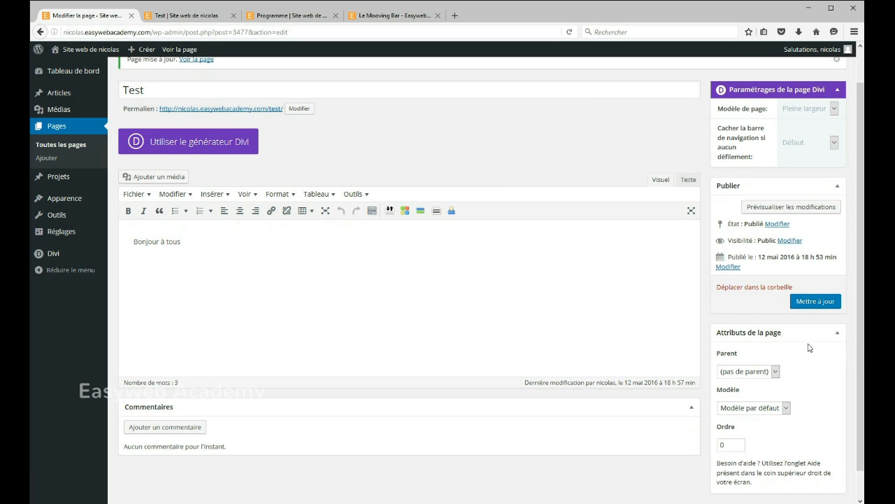
{"action": "scroll", "coordinate": [809, 350], "scroll_direction": "down", "scroll_amount": 1}
{"action": "left_click", "coordinate": [784, 378]}
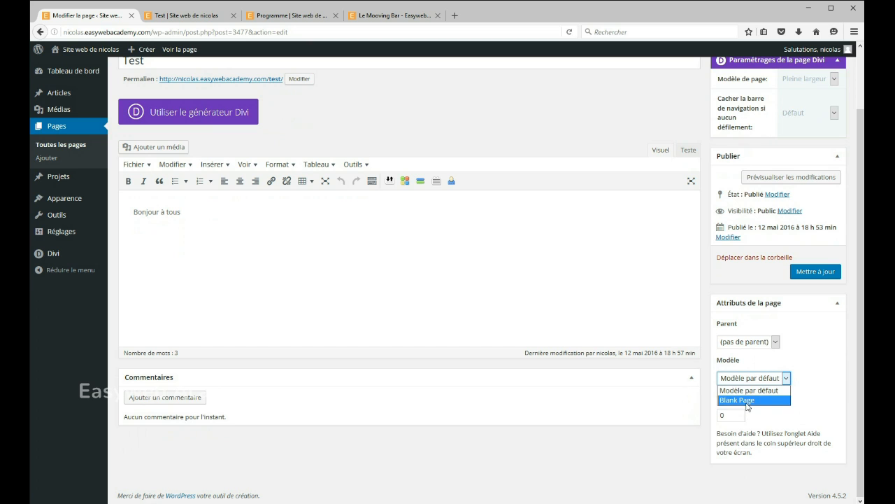
{"action": "left_click", "coordinate": [746, 402]}
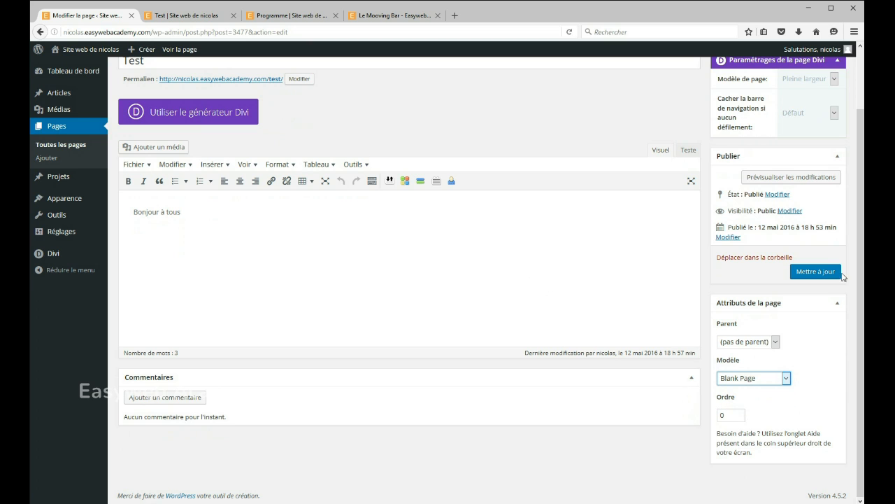
{"action": "left_click", "coordinate": [820, 274]}
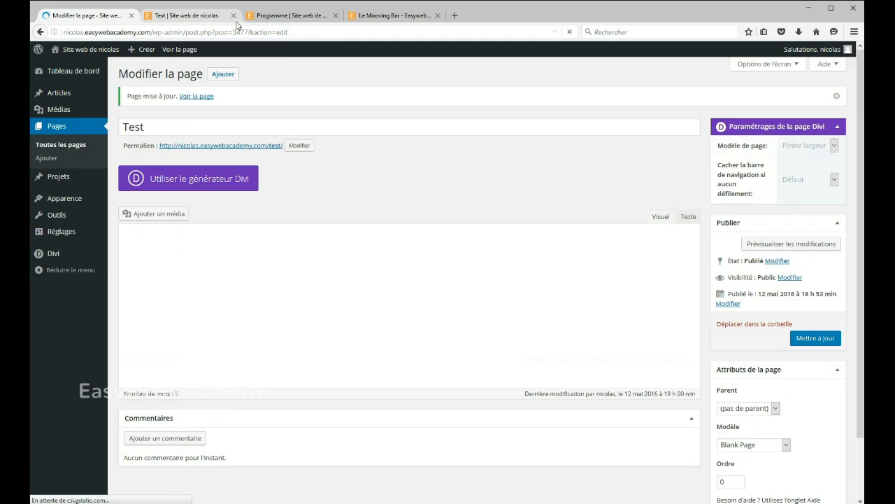
{"action": "left_click", "coordinate": [184, 16]}
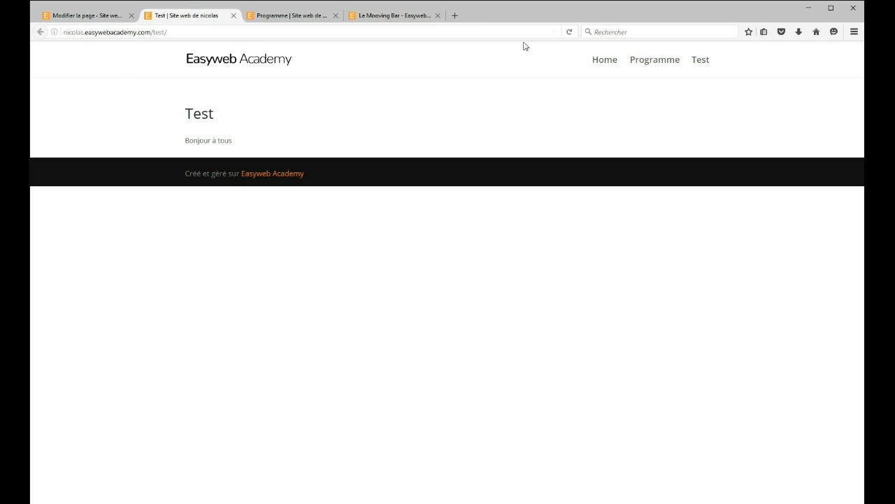
{"action": "left_click", "coordinate": [570, 32]}
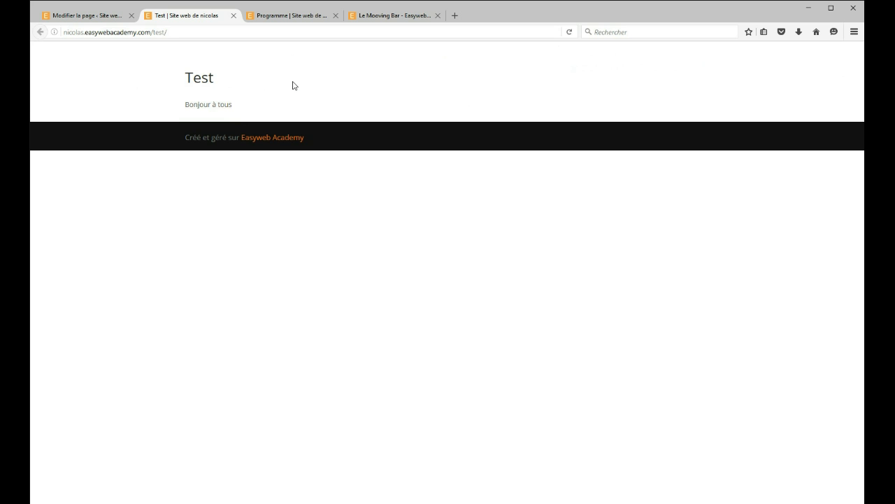
Step: Set the Test page's Modèle attribute back to Modèle par défaut, update the page and reload its published view
{"action": "left_click", "coordinate": [97, 15]}
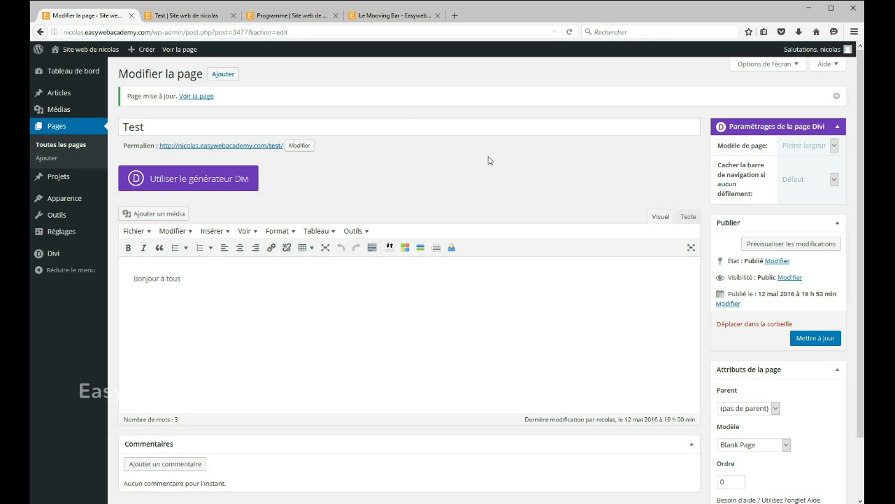
{"action": "left_click", "coordinate": [786, 445]}
{"action": "left_click", "coordinate": [756, 459]}
{"action": "left_click", "coordinate": [810, 340]}
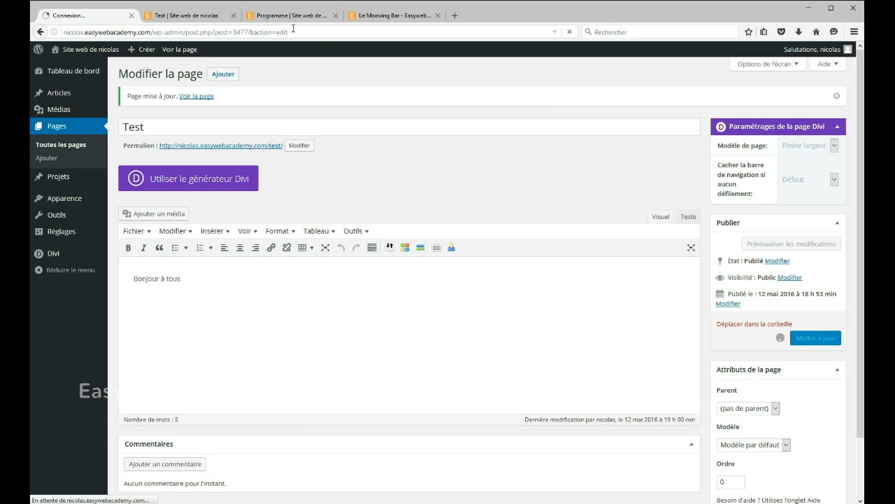
{"action": "left_click", "coordinate": [180, 16]}
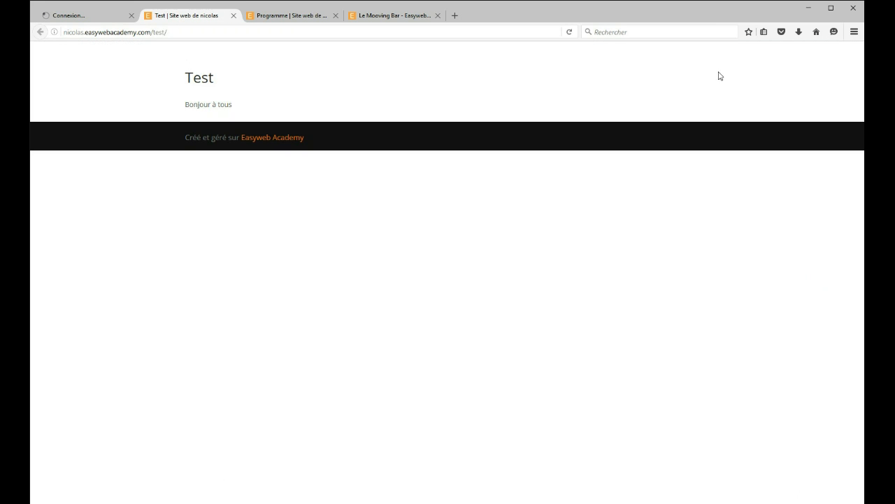
{"action": "left_click", "coordinate": [570, 32]}
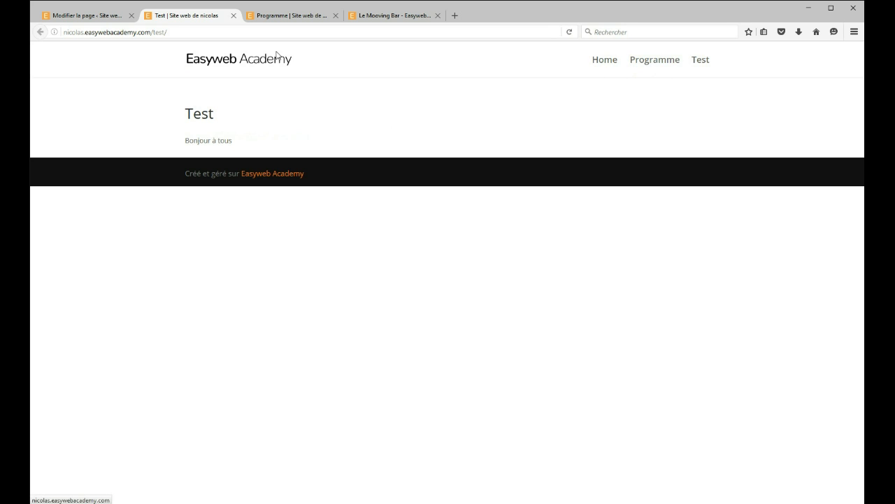
Step: Look over the list of all pages in the site administration and the published Test page
{"action": "left_click", "coordinate": [70, 17]}
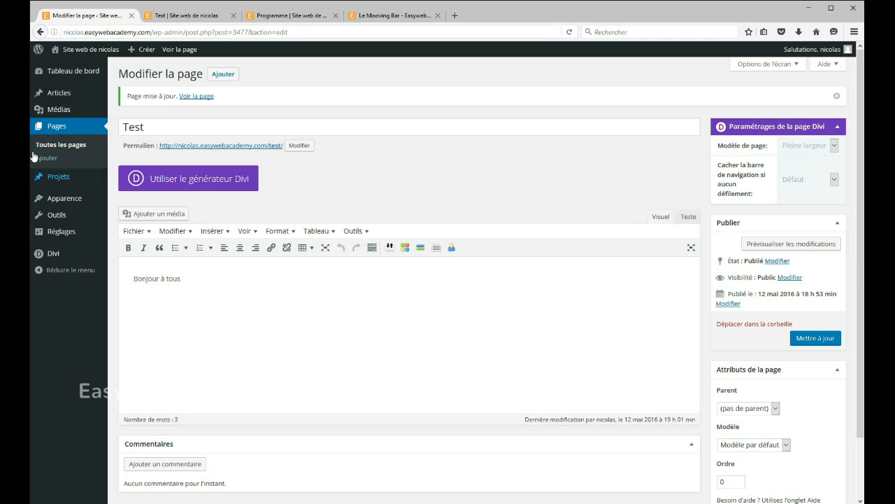
{"action": "left_click", "coordinate": [61, 145]}
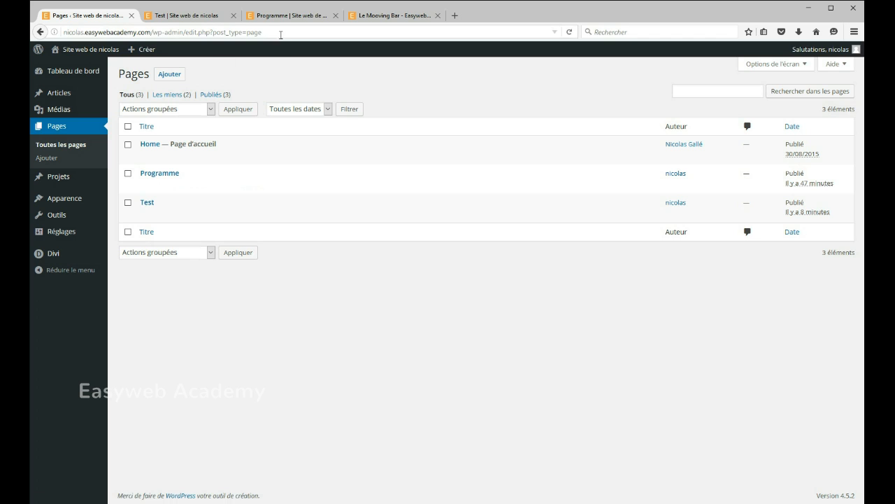
{"action": "left_click", "coordinate": [200, 17]}
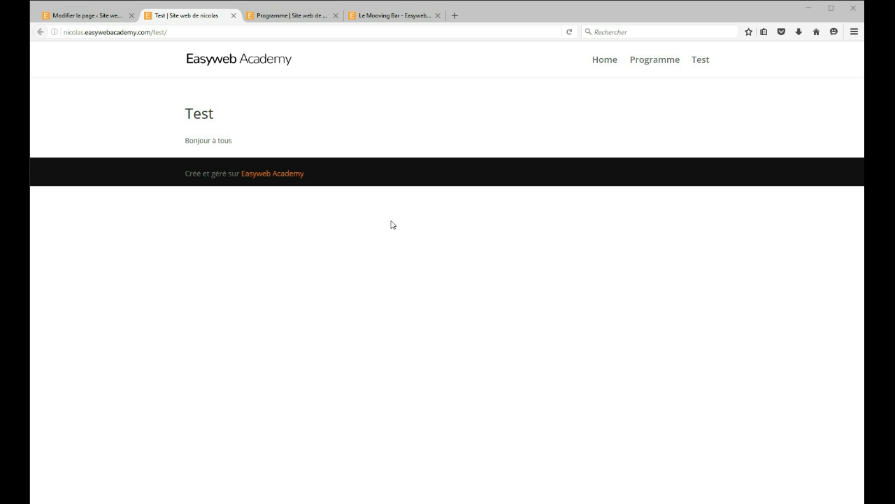
Step: Switch the Test page to the Divi builder, update the page and reload its published view
{"action": "left_click", "coordinate": [81, 15]}
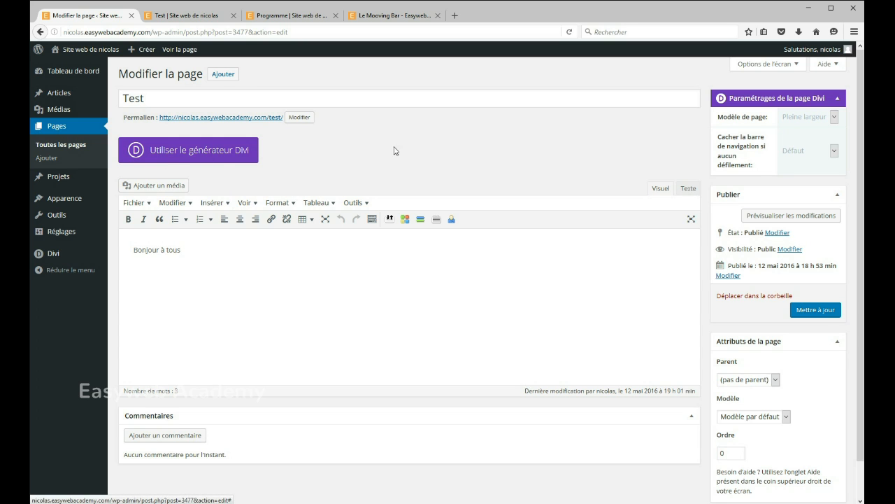
{"action": "left_click", "coordinate": [201, 156]}
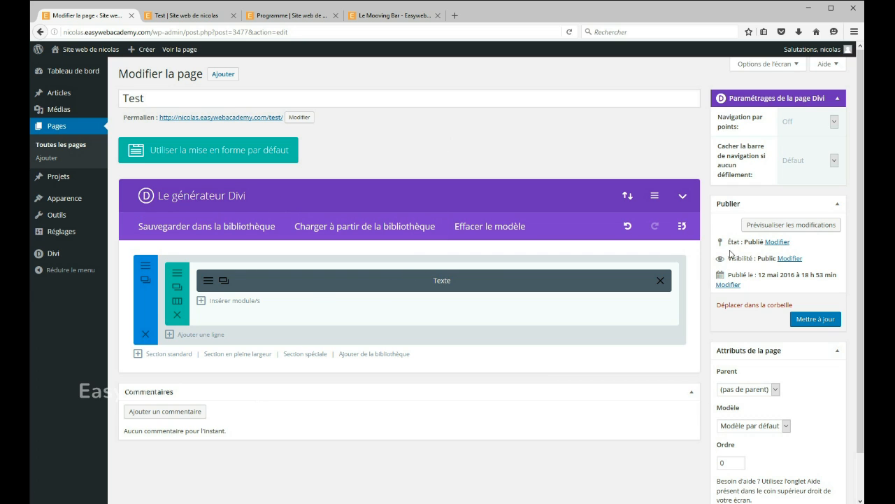
{"action": "left_click", "coordinate": [815, 322]}
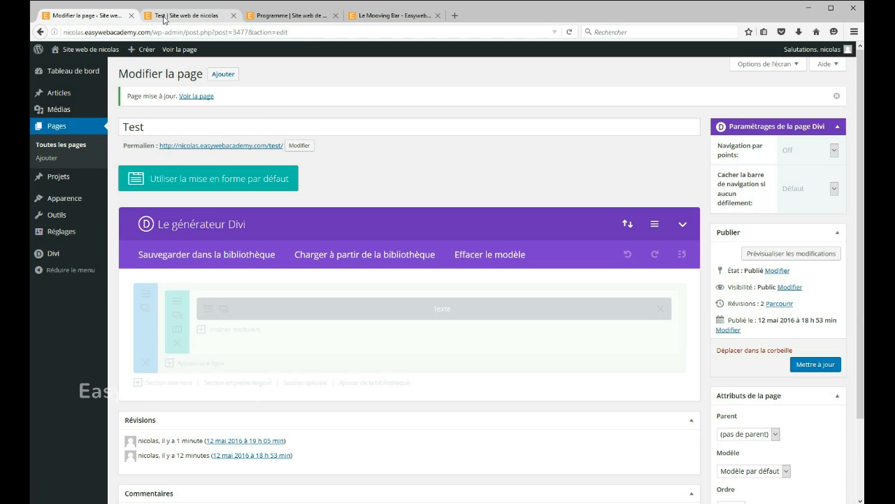
{"action": "left_click", "coordinate": [165, 16]}
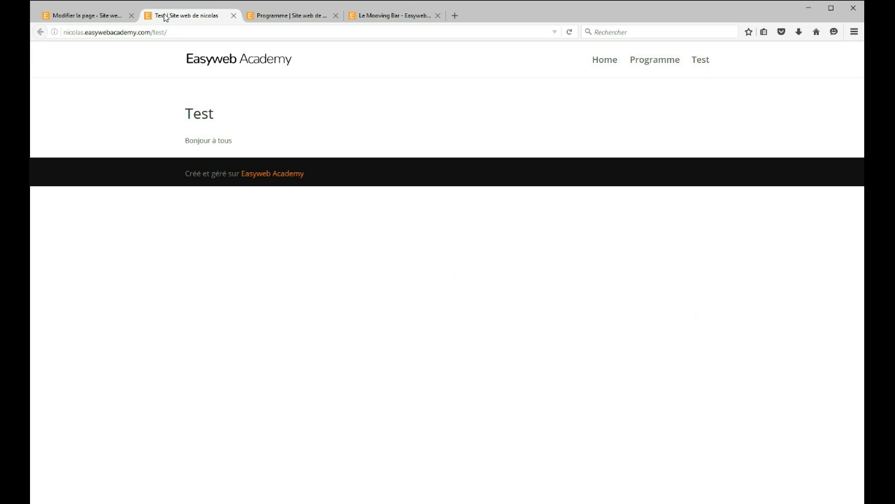
{"action": "left_click", "coordinate": [570, 32]}
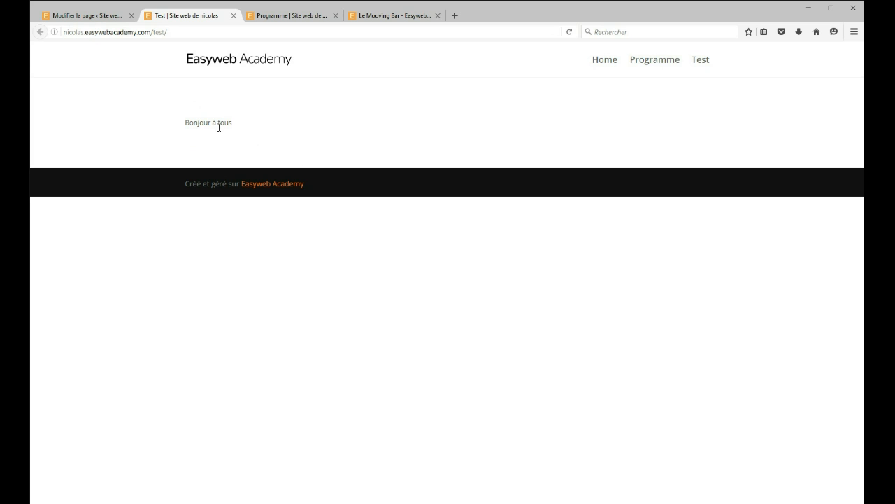
Step: Compare the Test page's Divi builder layout with its published view
{"action": "left_click", "coordinate": [104, 17]}
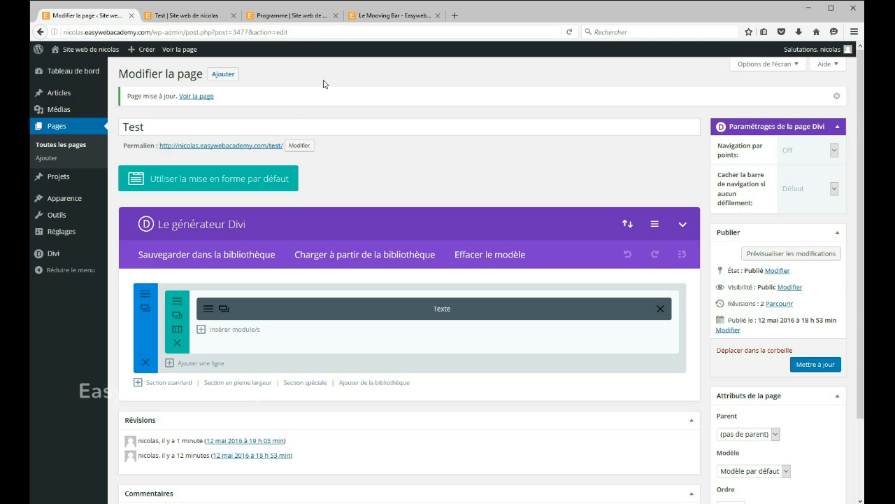
{"action": "left_click", "coordinate": [187, 17]}
{"action": "left_click", "coordinate": [69, 15]}
{"action": "left_click", "coordinate": [200, 15]}
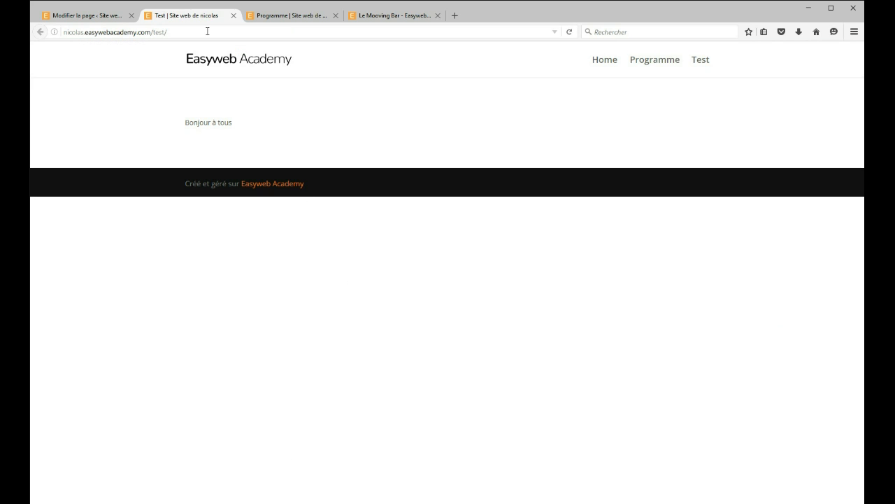
Step: Examine the general settings and content of the Texte module in the Divi builder and close them without saving
{"action": "left_click", "coordinate": [84, 16]}
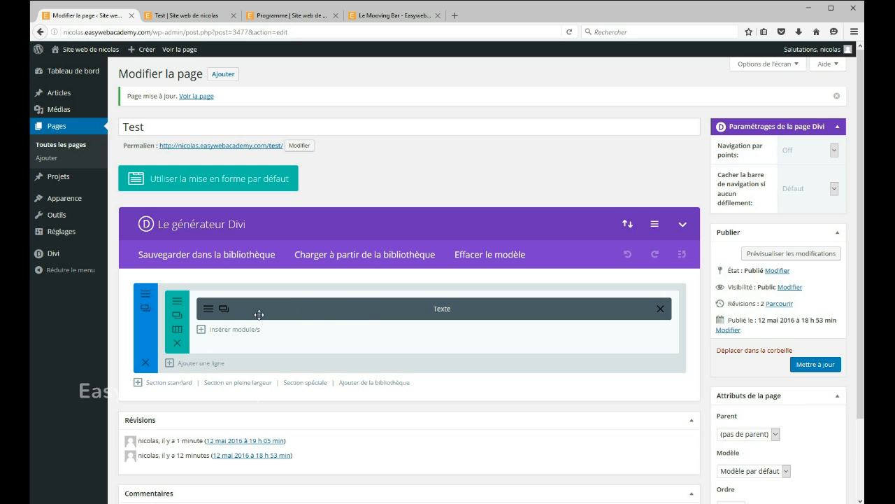
{"action": "left_click", "coordinate": [208, 309]}
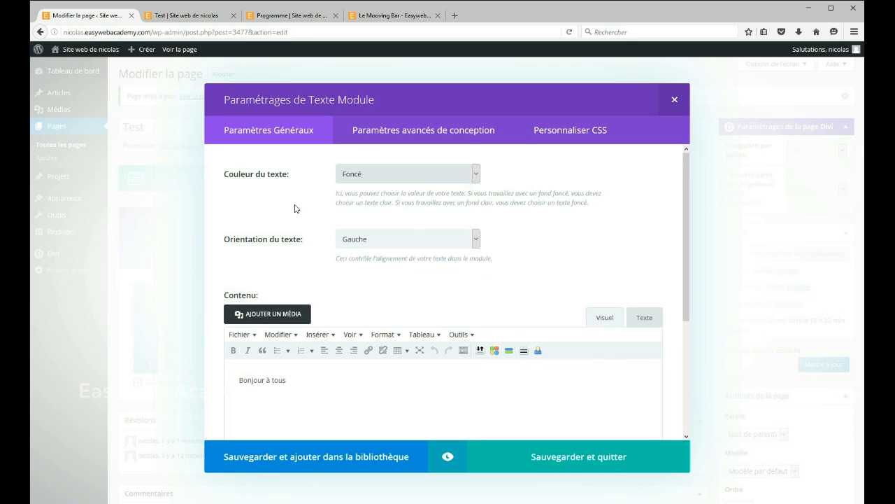
{"action": "scroll", "coordinate": [269, 191], "scroll_direction": "down", "scroll_amount": 3}
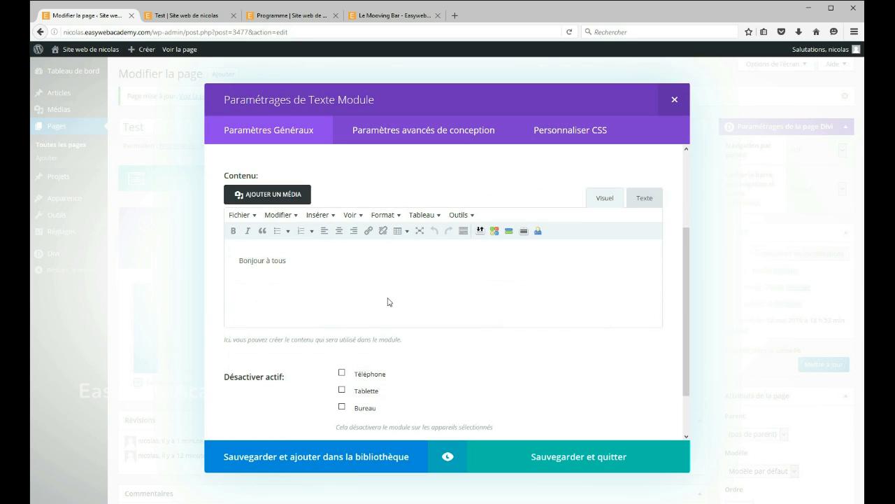
{"action": "left_click_drag", "start_coordinate": [317, 259], "coordinate": [229, 253]}
{"action": "left_click", "coordinate": [299, 265]}
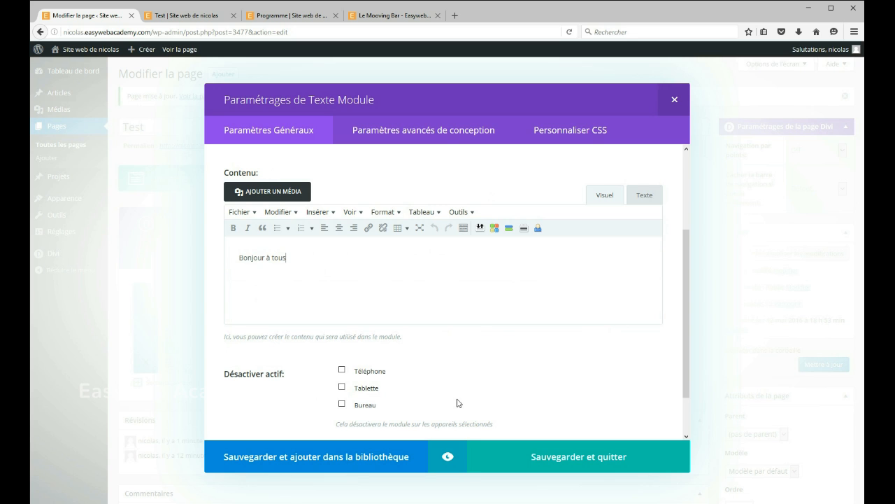
{"action": "left_click", "coordinate": [674, 99]}
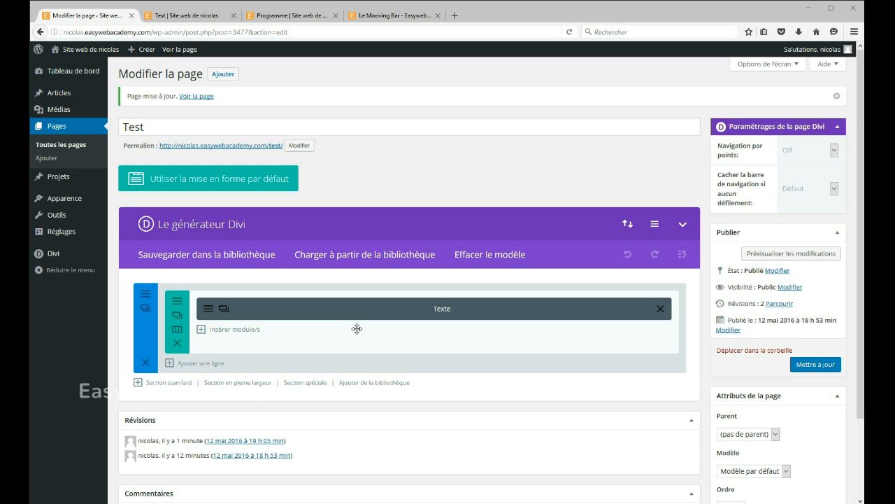
Step: Change the row containing the Texte module to four equal 1/4 columns and review the other column layouts
{"action": "left_click", "coordinate": [177, 330]}
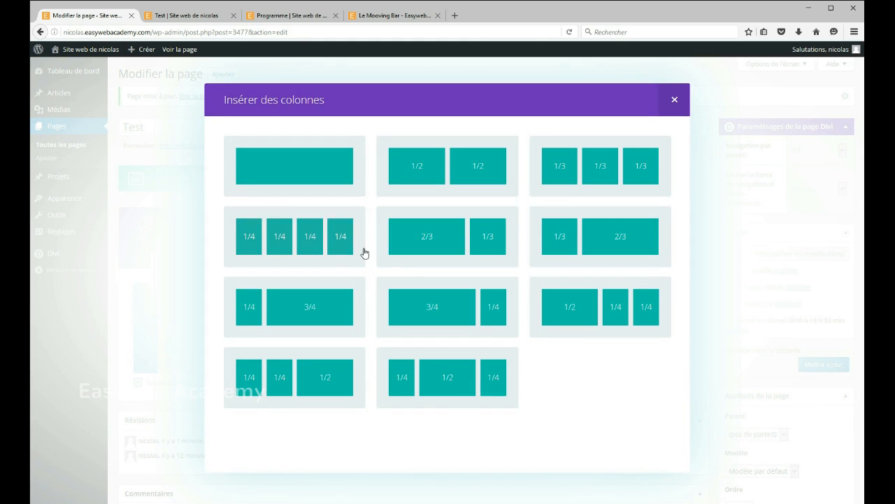
{"action": "left_click", "coordinate": [275, 240]}
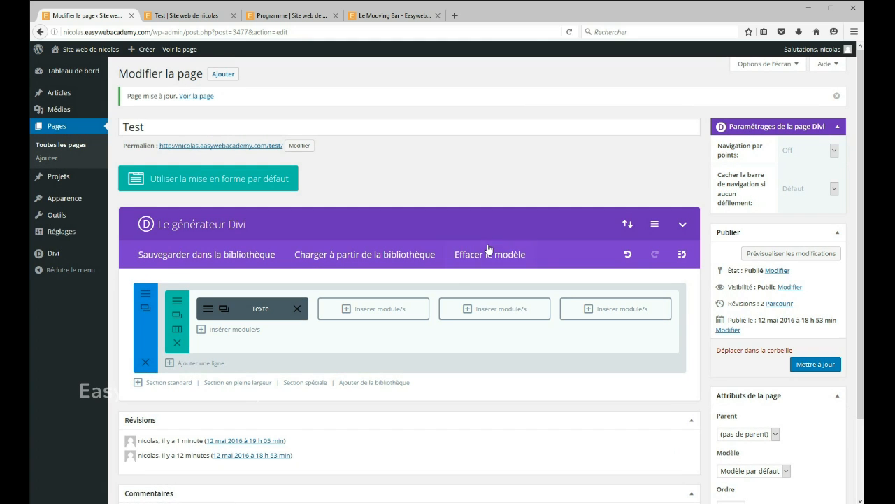
{"action": "left_click", "coordinate": [181, 333]}
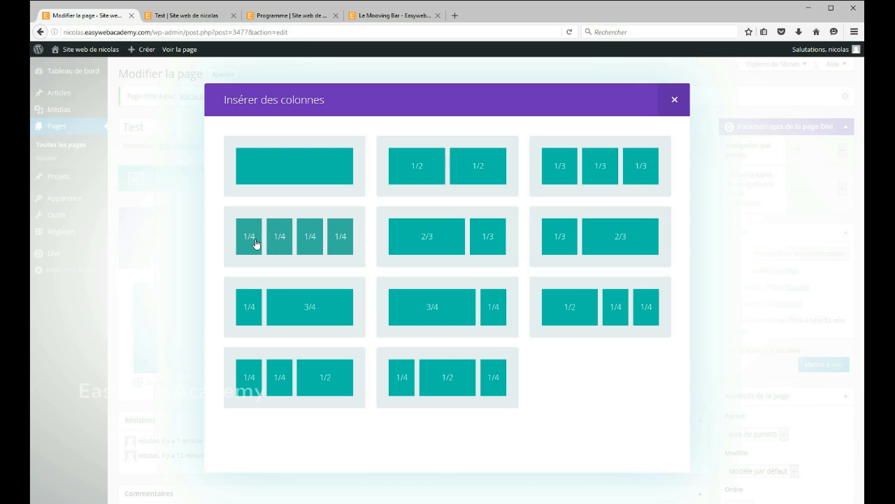
{"action": "left_click", "coordinate": [676, 101]}
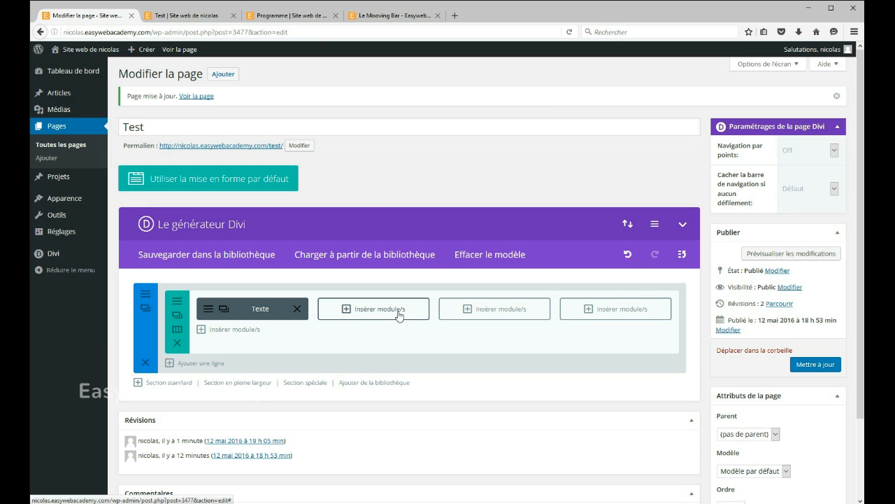
Step: Examine the full list of Divi modules available for the second column of the four-column row
{"action": "left_click", "coordinate": [496, 336]}
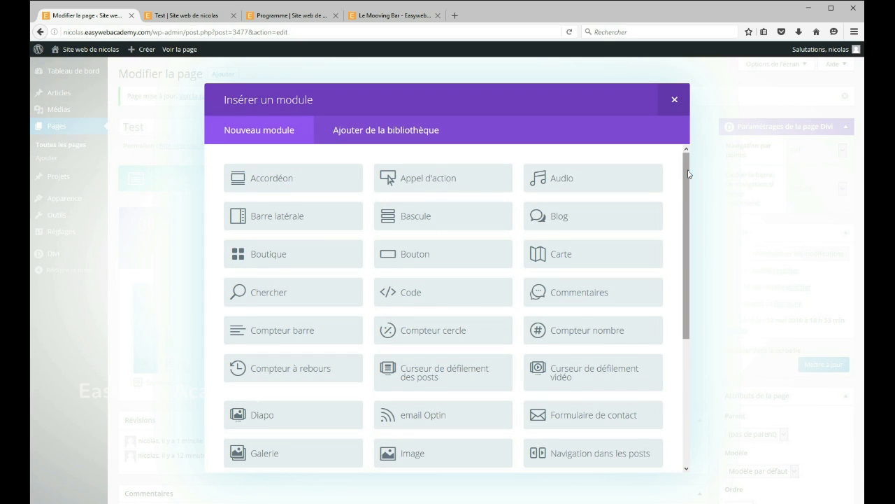
{"action": "left_click_drag", "start_coordinate": [688, 173], "coordinate": [674, 160]}
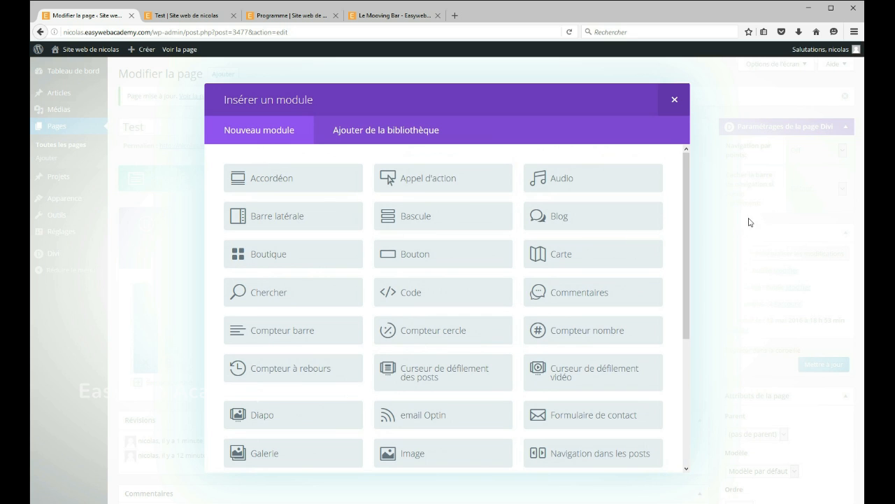
{"action": "left_click_drag", "start_coordinate": [680, 213], "coordinate": [691, 343]}
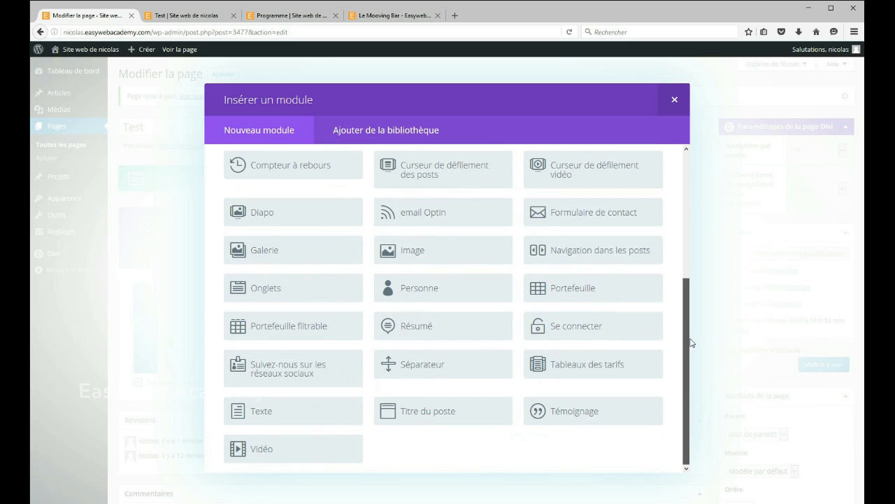
{"action": "left_click_drag", "start_coordinate": [695, 287], "coordinate": [692, 179]}
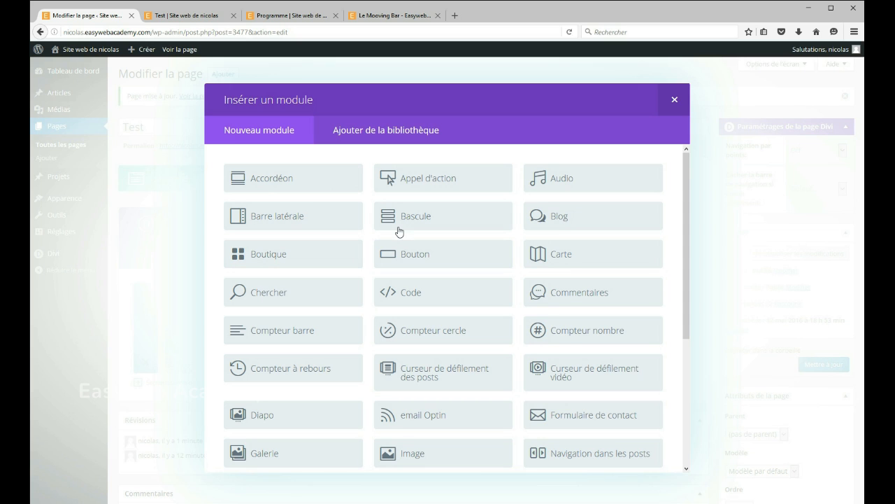
{"action": "scroll", "coordinate": [400, 231], "scroll_direction": "down", "scroll_amount": 1}
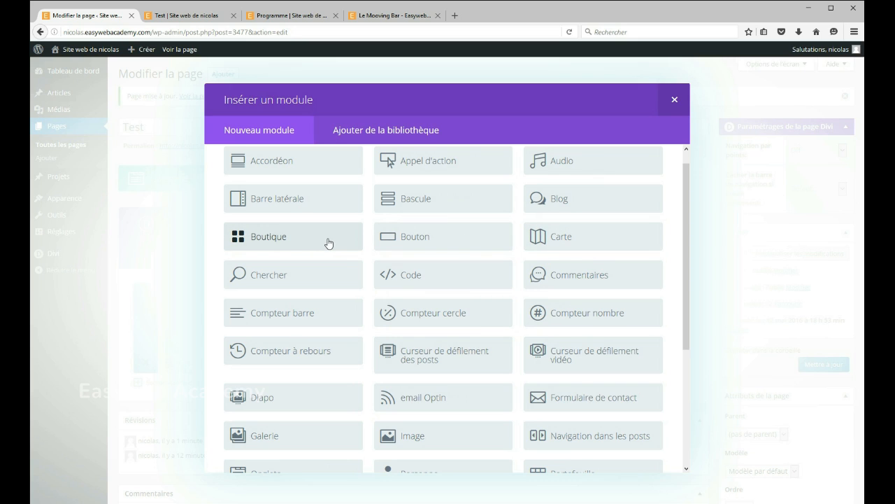
{"action": "scroll", "coordinate": [336, 220], "scroll_direction": "down", "scroll_amount": 1}
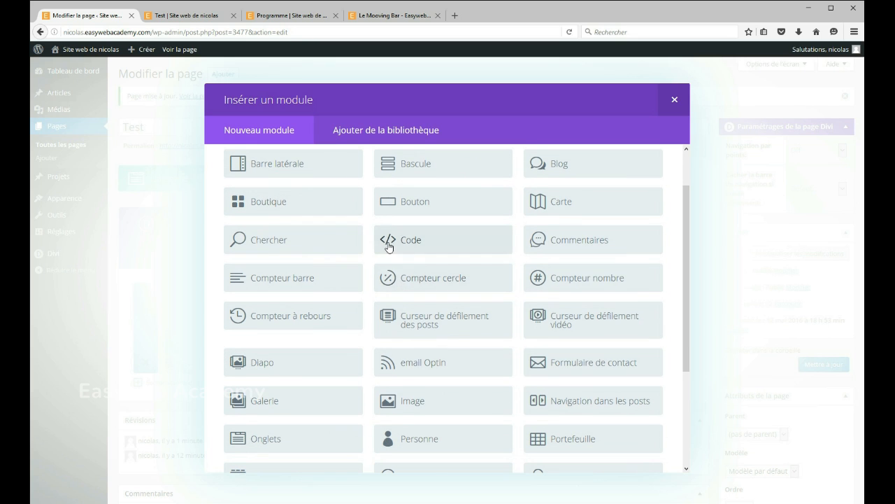
{"action": "scroll", "coordinate": [283, 208], "scroll_direction": "down", "scroll_amount": 1}
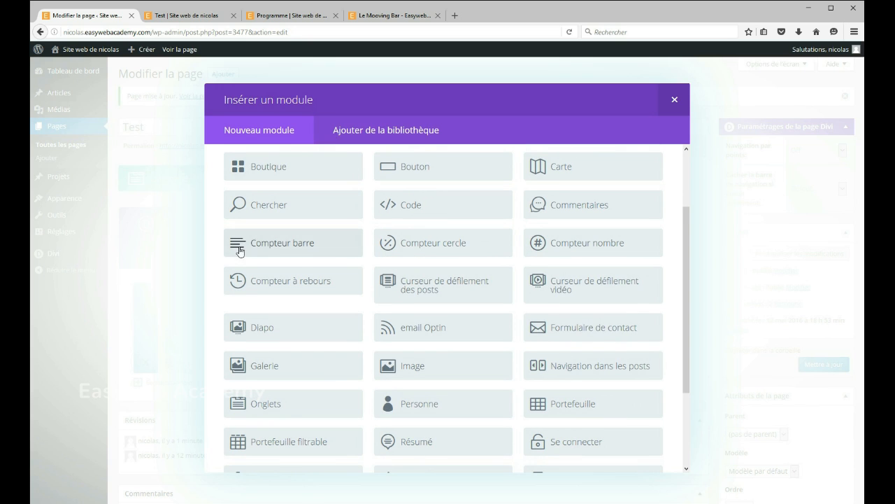
{"action": "scroll", "coordinate": [312, 230], "scroll_direction": "down", "scroll_amount": 1}
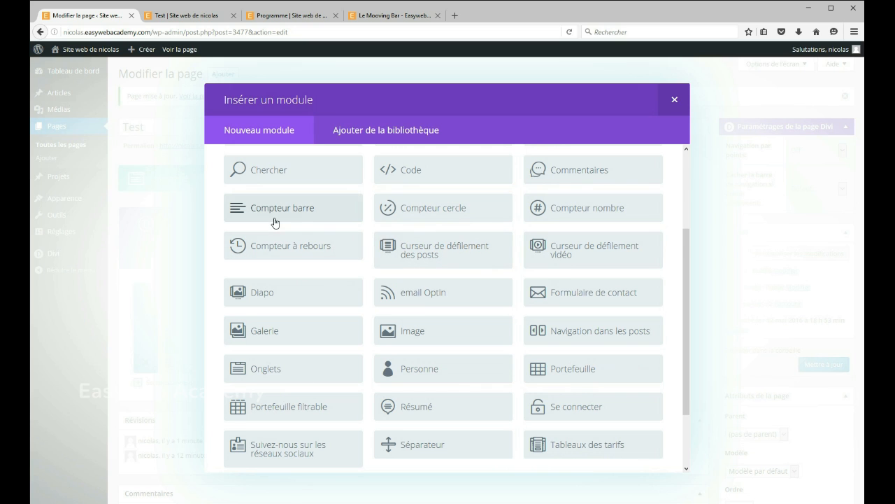
{"action": "scroll", "coordinate": [274, 221], "scroll_direction": "down", "scroll_amount": 1}
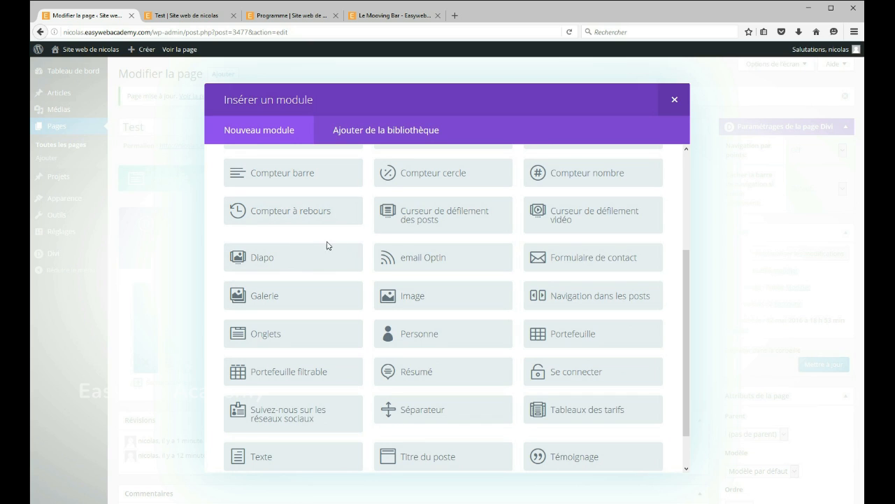
{"action": "scroll", "coordinate": [332, 203], "scroll_direction": "down", "scroll_amount": 1}
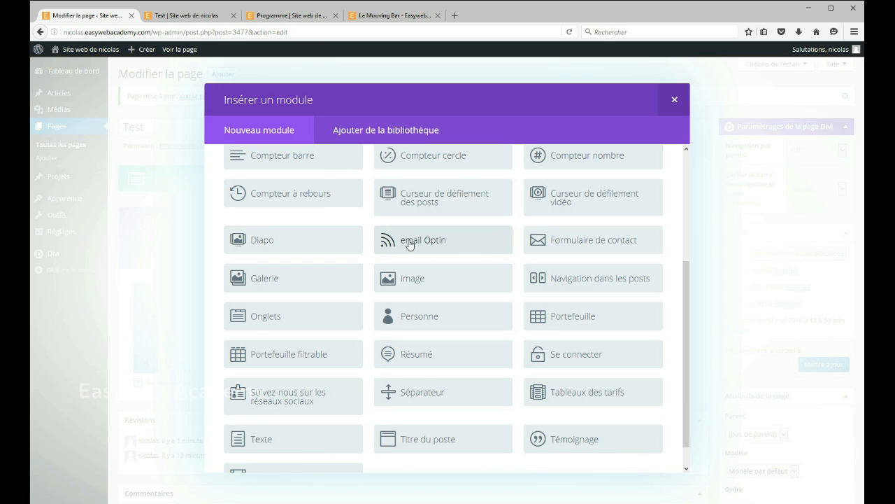
{"action": "scroll", "coordinate": [595, 220], "scroll_direction": "down", "scroll_amount": 1}
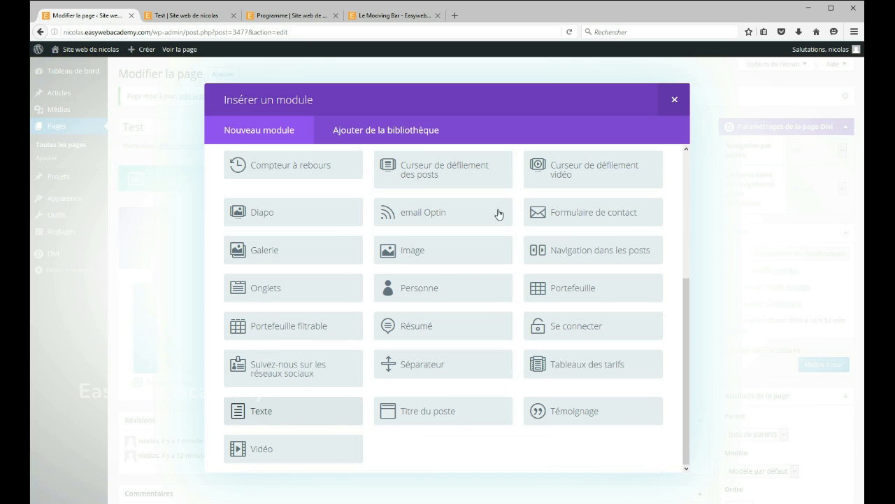
{"action": "scroll", "coordinate": [417, 270], "scroll_direction": "up", "scroll_amount": 2}
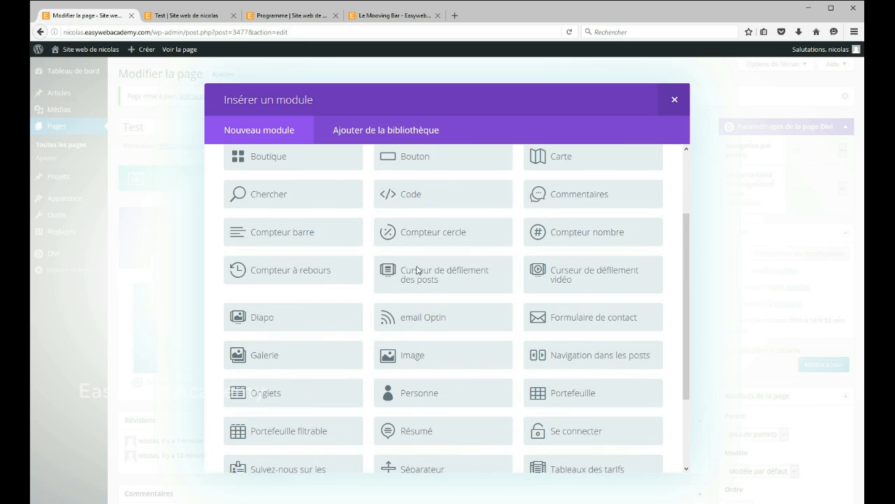
{"action": "scroll", "coordinate": [392, 266], "scroll_direction": "down", "scroll_amount": 1}
{"action": "scroll", "coordinate": [512, 242], "scroll_direction": "down", "scroll_amount": 1}
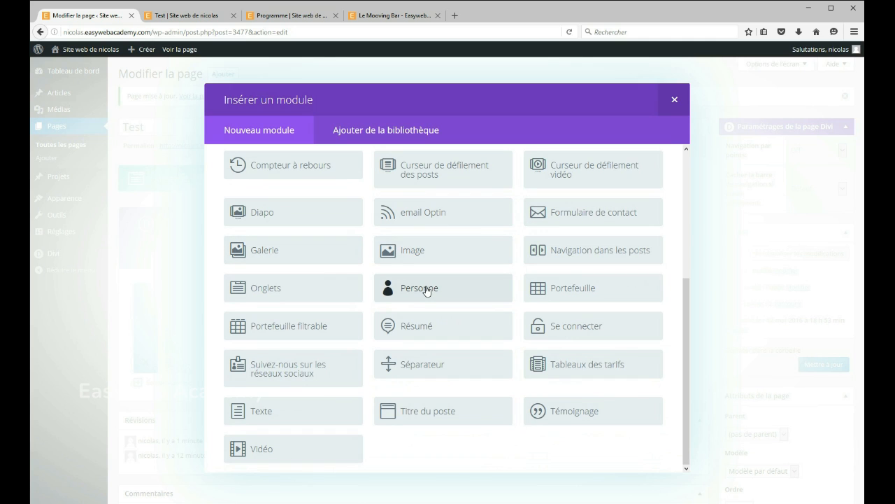
Step: Insert an Image module in the second column, upload the kitten picture 7kg_TF4l.jpeg from Bureau as its image, and save the module
{"action": "left_click", "coordinate": [412, 253]}
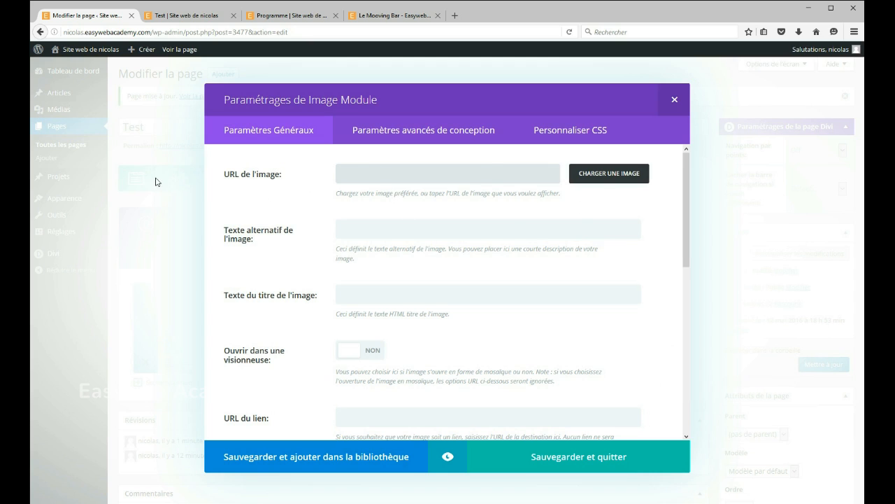
{"action": "left_click", "coordinate": [606, 174]}
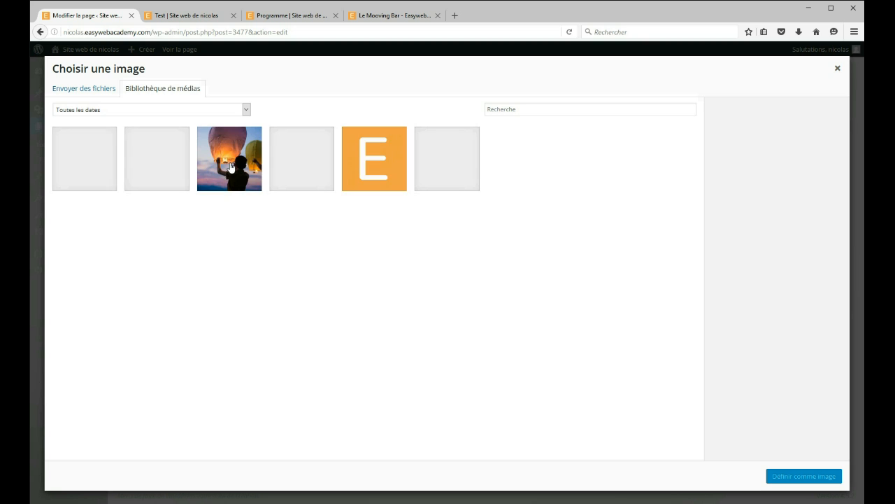
{"action": "left_click", "coordinate": [89, 89]}
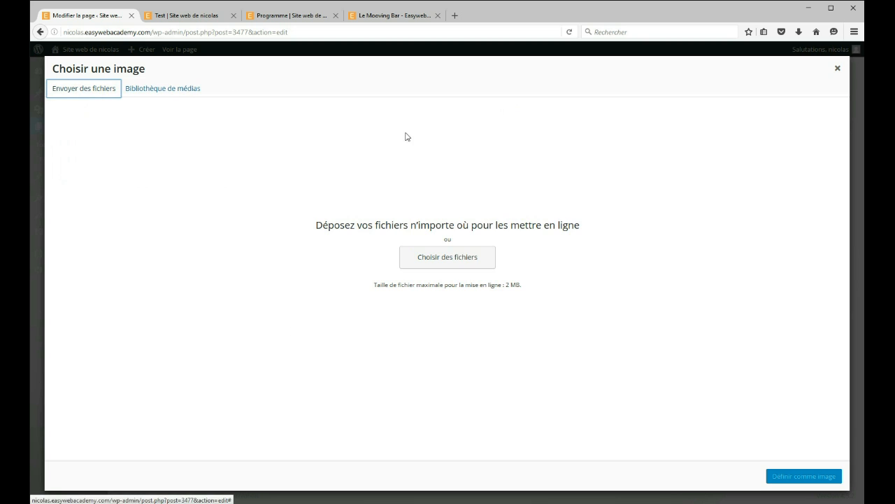
{"action": "left_click", "coordinate": [480, 264]}
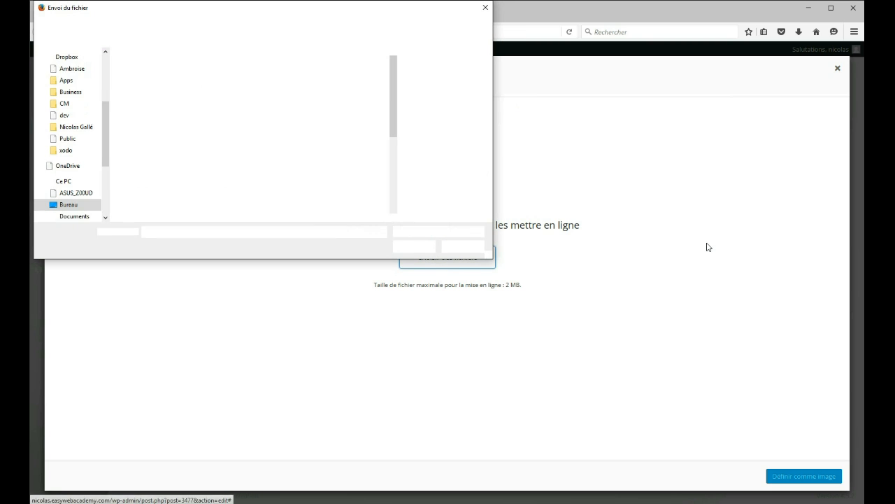
{"action": "left_click", "coordinate": [306, 75]}
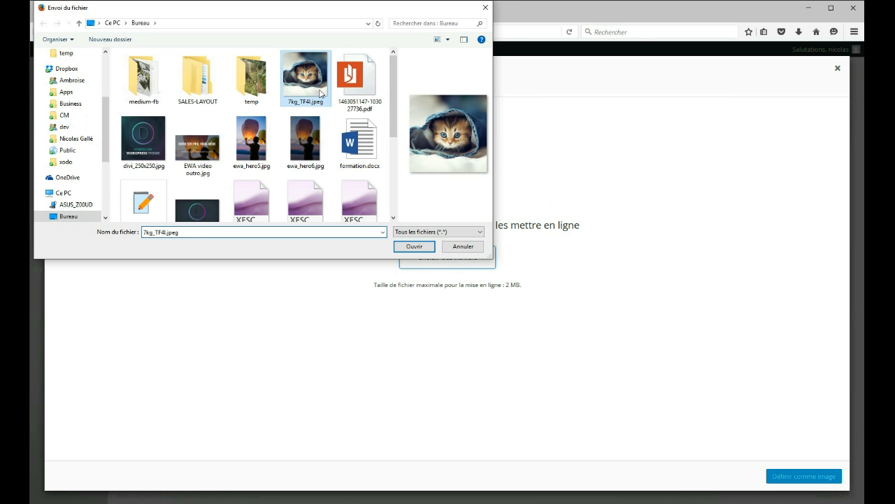
{"action": "left_click", "coordinate": [414, 247]}
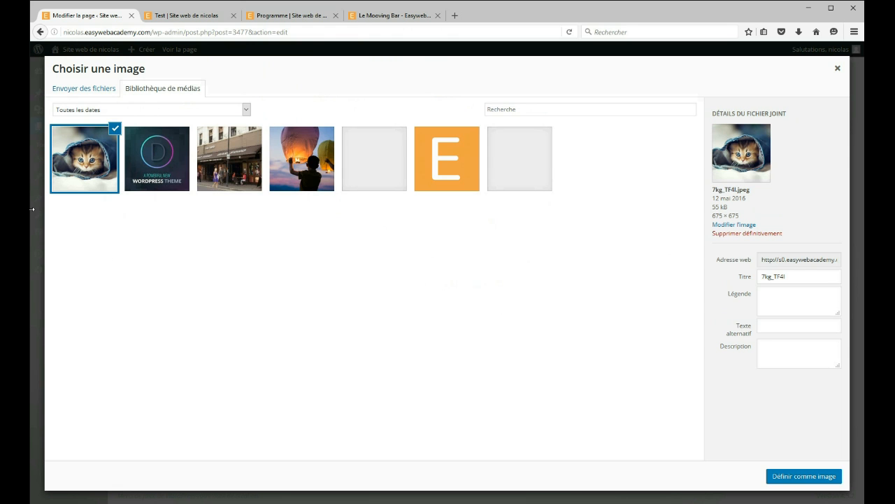
{"action": "left_click", "coordinate": [790, 482]}
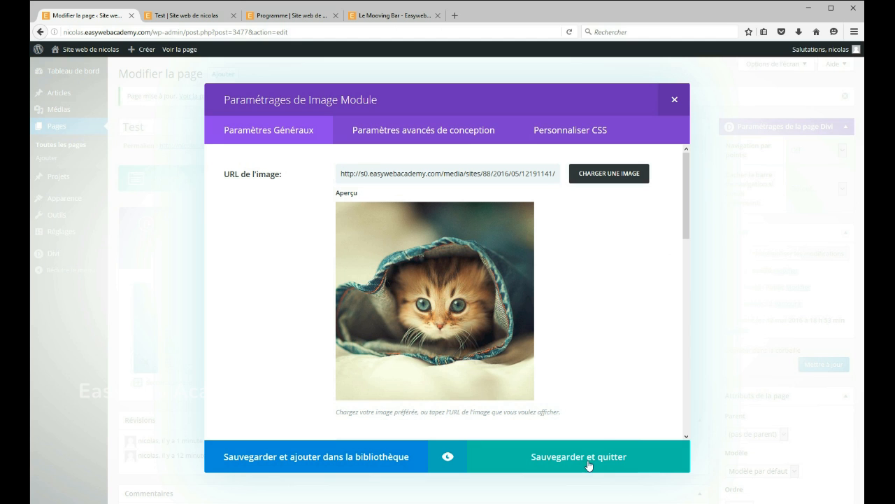
{"action": "left_click", "coordinate": [560, 459]}
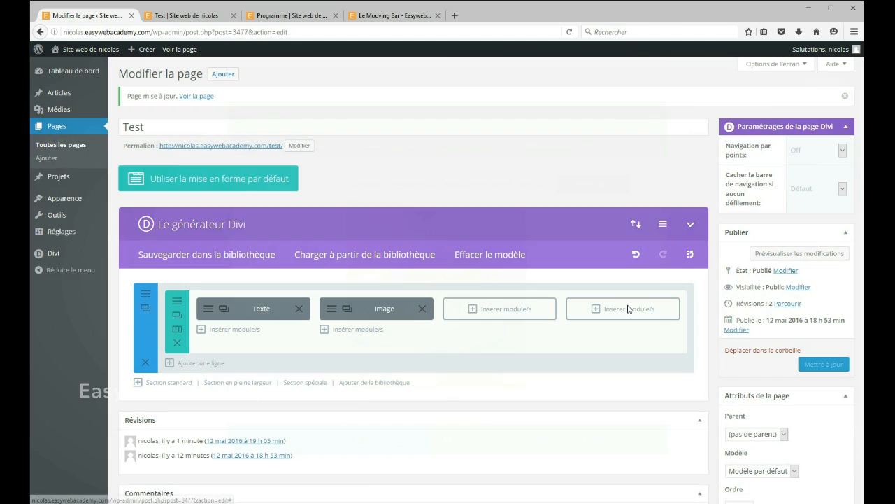
Step: Insert a Blog module in the third column and leave its general settings at their defaults
{"action": "left_click", "coordinate": [468, 311]}
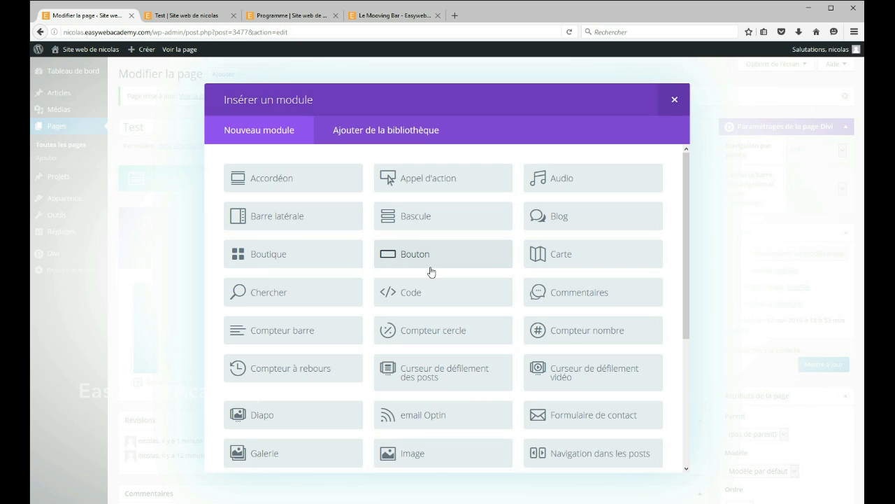
{"action": "left_click", "coordinate": [560, 216]}
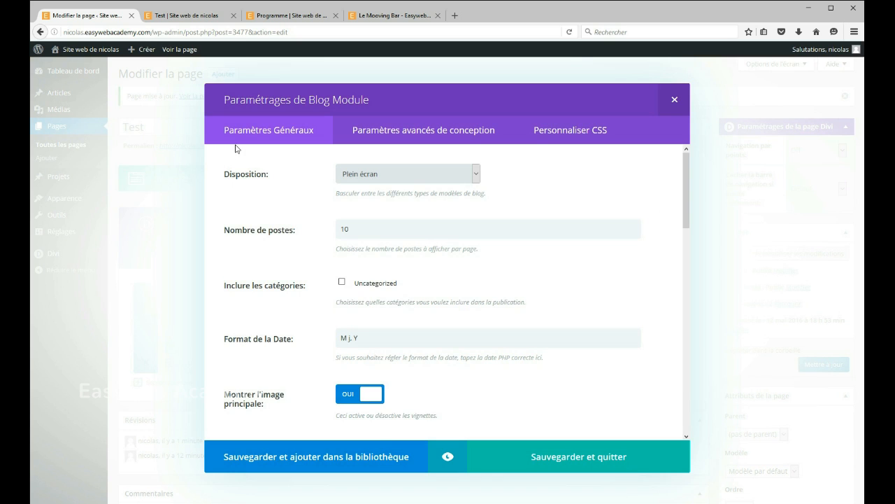
{"action": "left_click", "coordinate": [676, 100]}
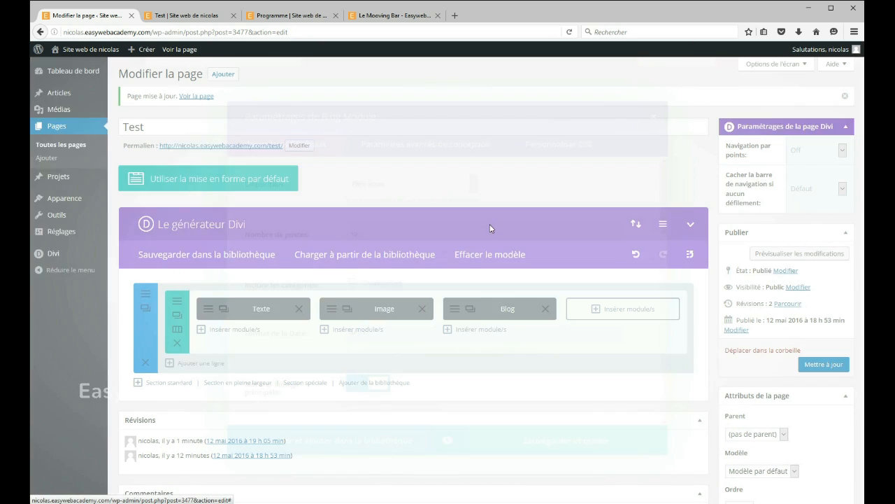
Step: Insert a Résumé module in the fourth, empty column of the row
{"action": "left_click", "coordinate": [539, 309]}
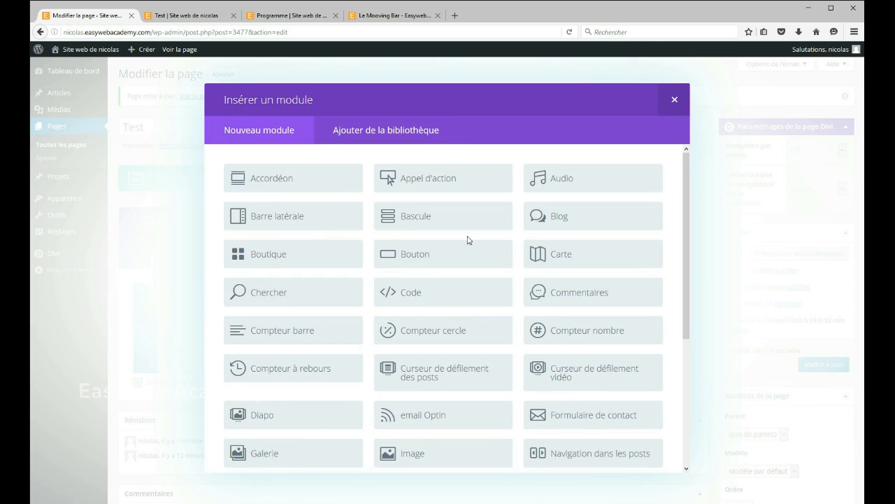
{"action": "scroll", "coordinate": [468, 240], "scroll_direction": "down", "scroll_amount": 2}
{"action": "scroll", "coordinate": [468, 240], "scroll_direction": "down", "scroll_amount": 1}
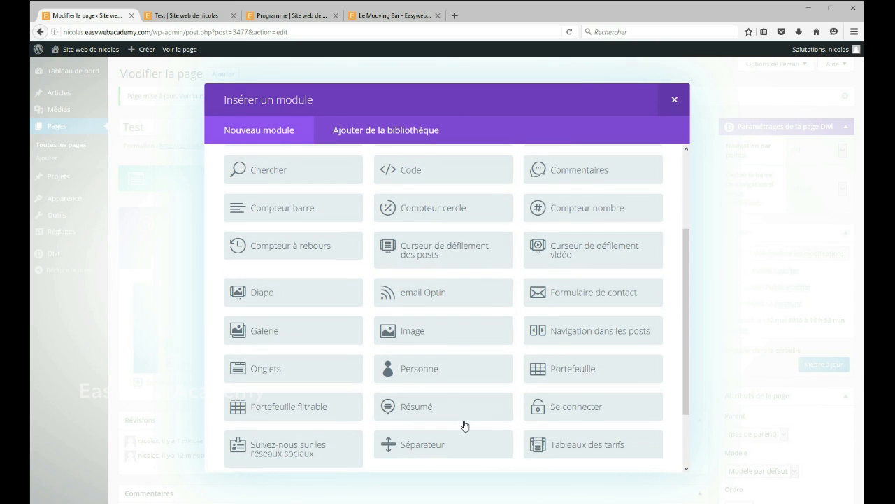
{"action": "left_click", "coordinate": [408, 410]}
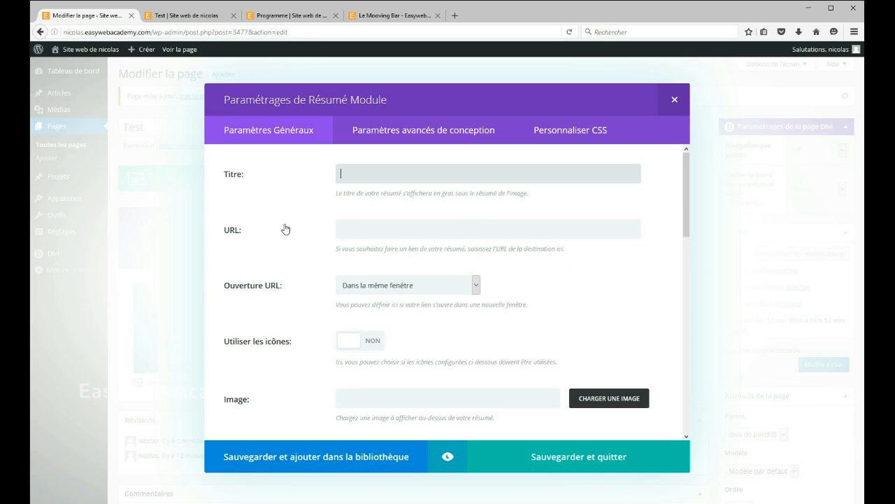
Step: Enable icons for the Résumé module and choose the thumbs-up icon
{"action": "scroll", "coordinate": [286, 228], "scroll_direction": "down", "scroll_amount": 1}
{"action": "scroll", "coordinate": [285, 228], "scroll_direction": "up", "scroll_amount": 1}
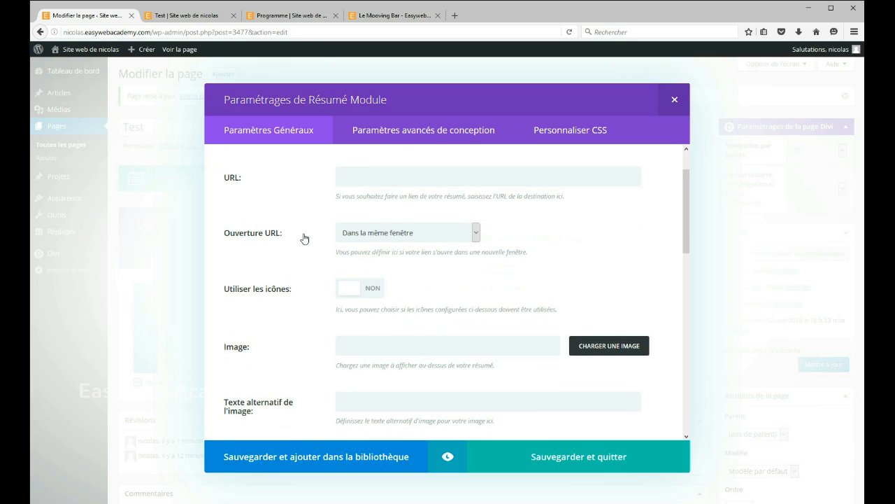
{"action": "scroll", "coordinate": [304, 231], "scroll_direction": "down", "scroll_amount": 2}
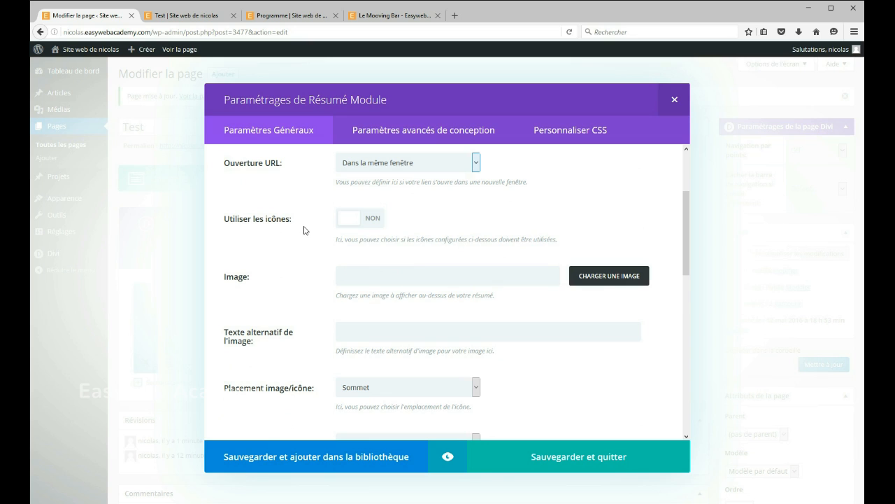
{"action": "left_click", "coordinate": [382, 226]}
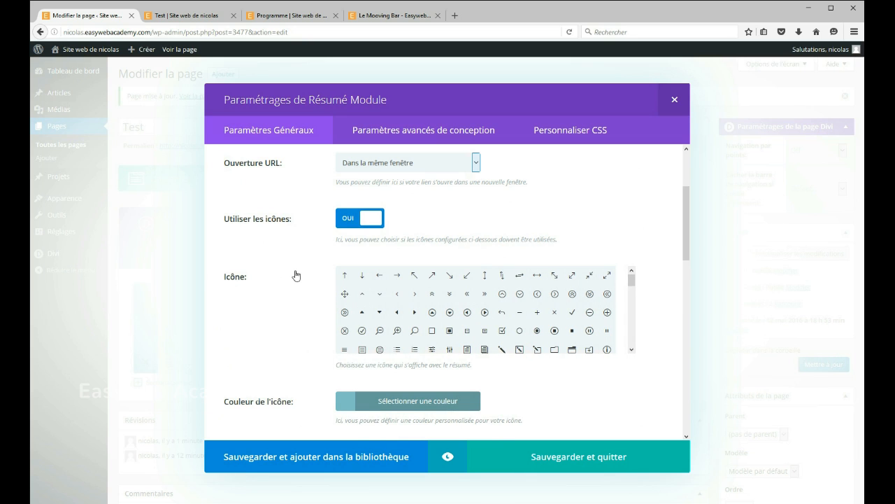
{"action": "scroll", "coordinate": [511, 265], "scroll_direction": "down", "scroll_amount": 1}
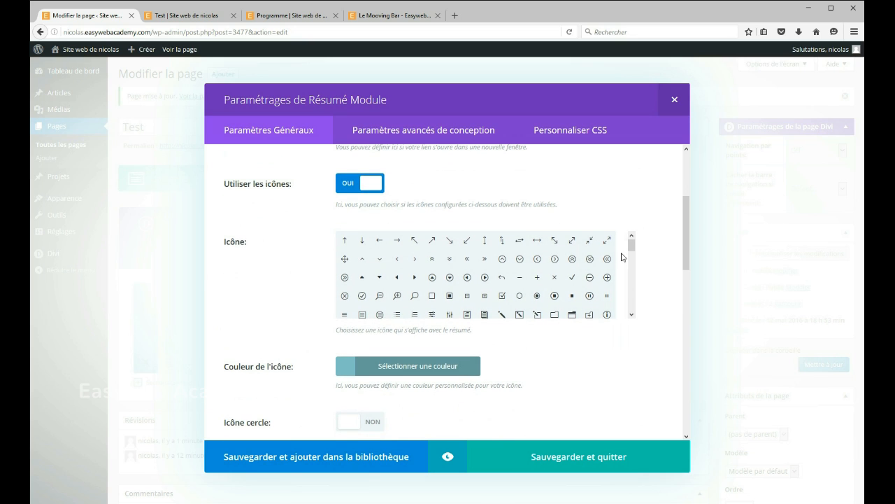
{"action": "left_click_drag", "start_coordinate": [632, 245], "coordinate": [632, 272]}
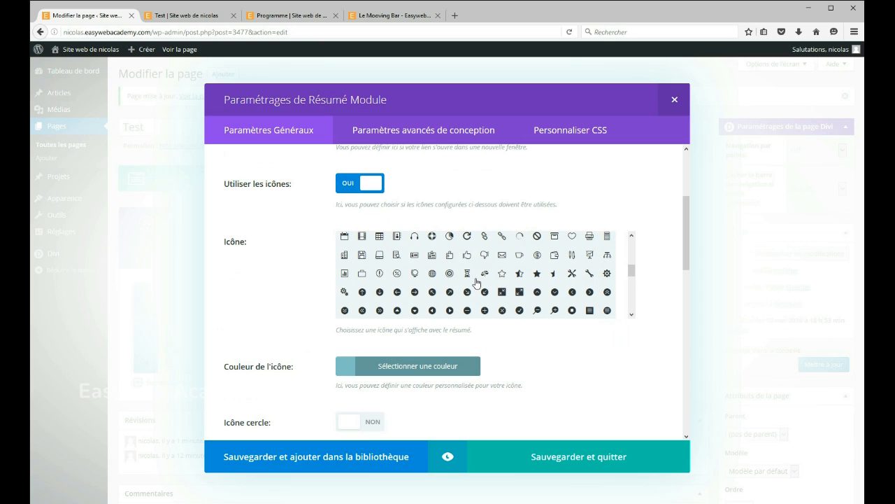
{"action": "left_click", "coordinate": [466, 255]}
Step: Enter "Super le chat!" as the Résumé module's content and save the module
{"action": "scroll", "coordinate": [270, 256], "scroll_direction": "down", "scroll_amount": 4}
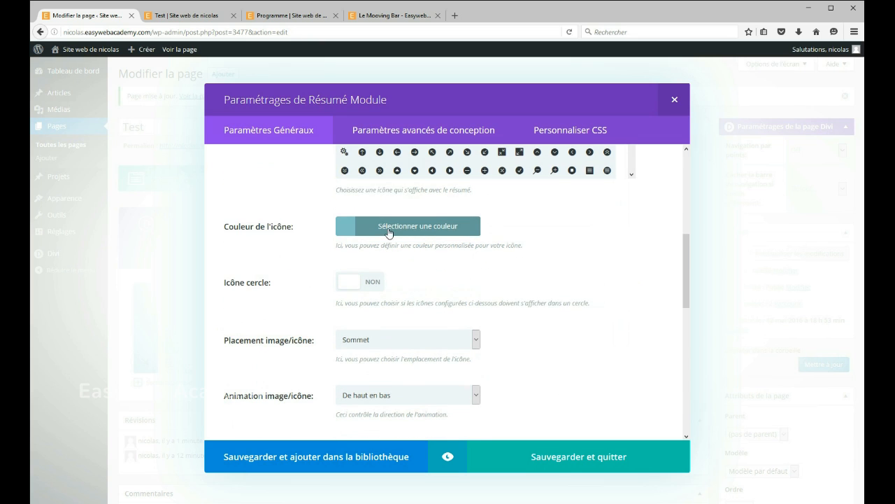
{"action": "scroll", "coordinate": [292, 248], "scroll_direction": "down", "scroll_amount": 8}
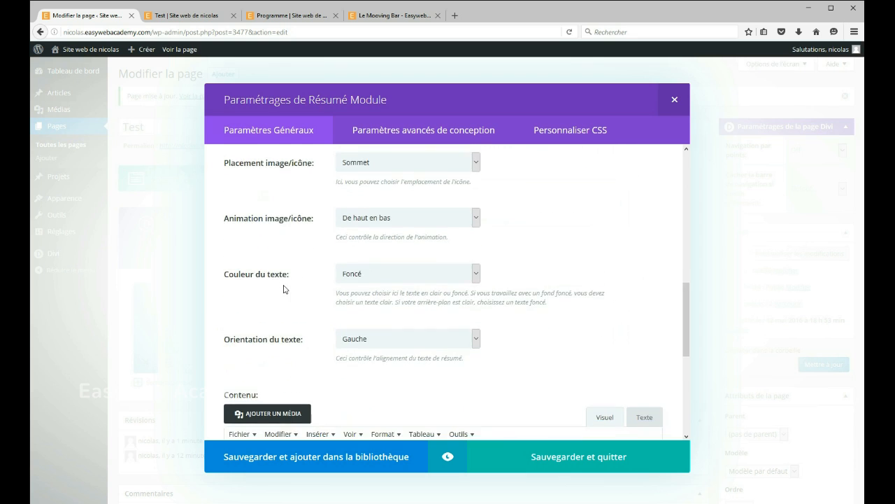
{"action": "scroll", "coordinate": [285, 290], "scroll_direction": "down", "scroll_amount": 2}
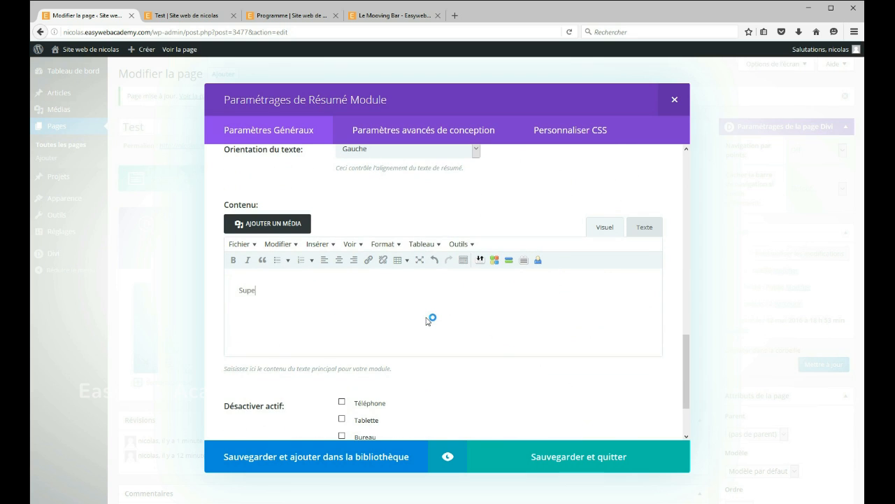
{"action": "type", "text": "r le chat!"}
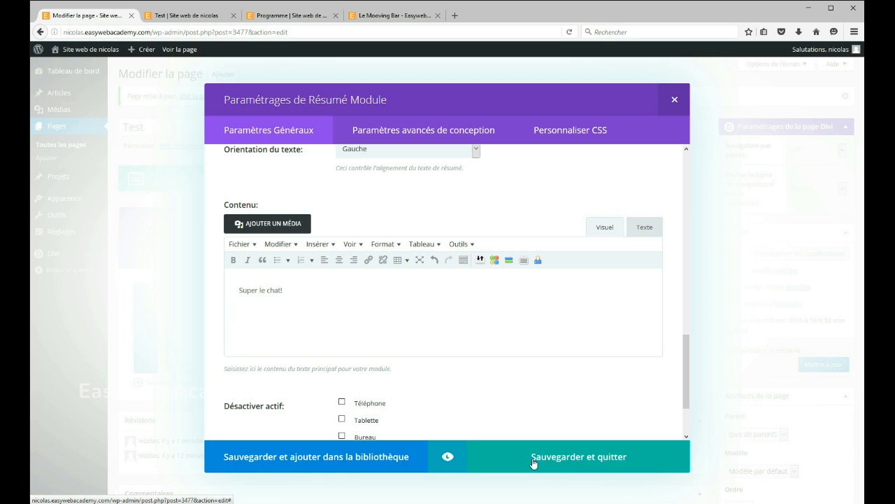
{"action": "left_click", "coordinate": [559, 466]}
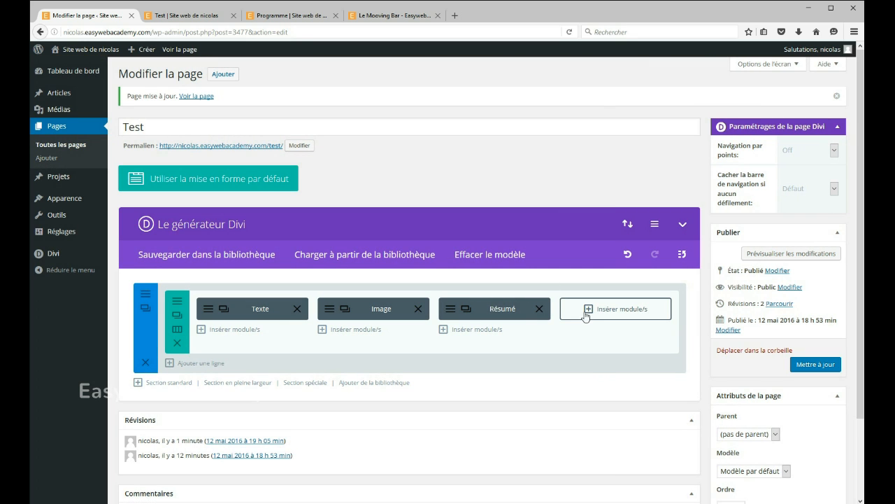
{"action": "left_click", "coordinate": [594, 312]}
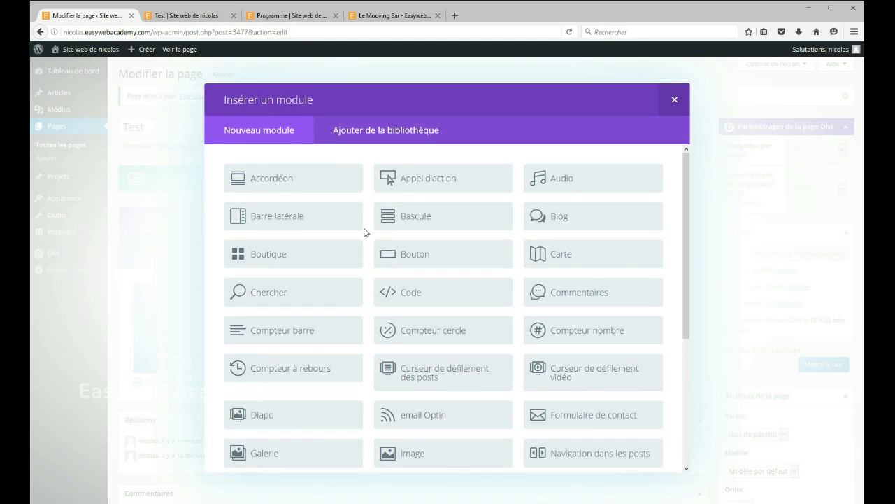
{"action": "left_click", "coordinate": [412, 256]}
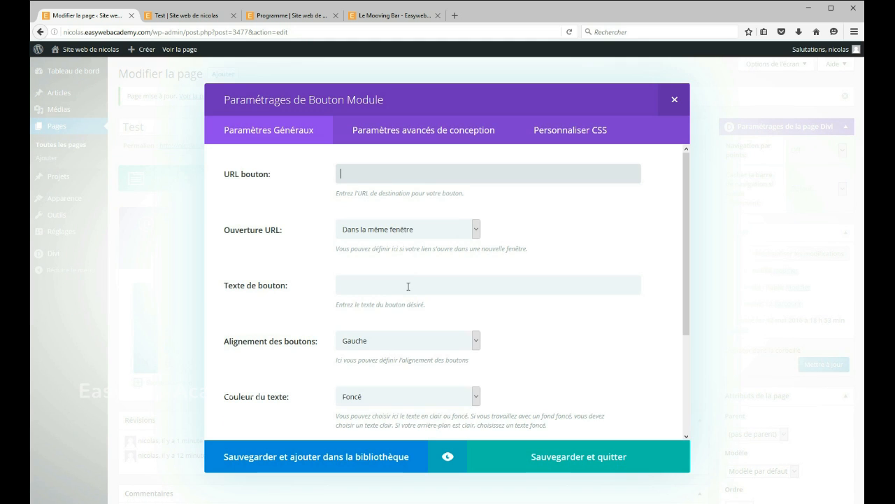
{"action": "left_click", "coordinate": [373, 291]}
{"action": "left_click", "coordinate": [410, 173]}
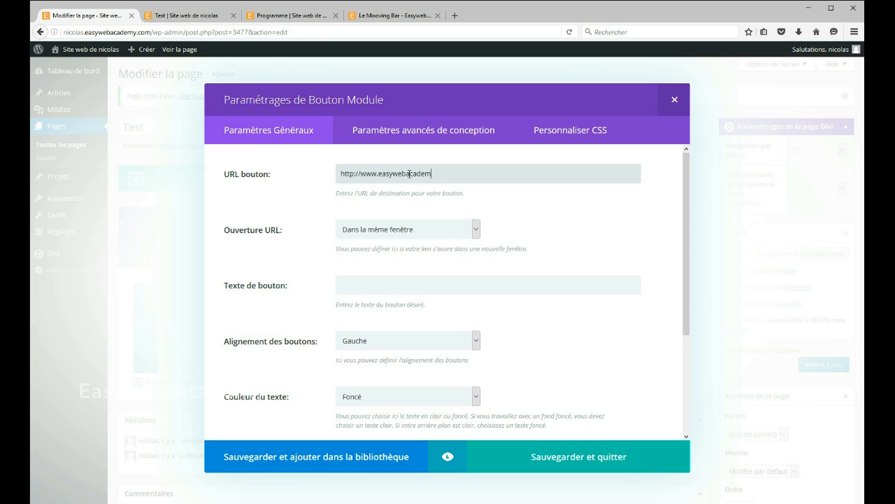
{"action": "type", "text": ".easywebacademy.com"}
{"action": "left_click", "coordinate": [411, 279]}
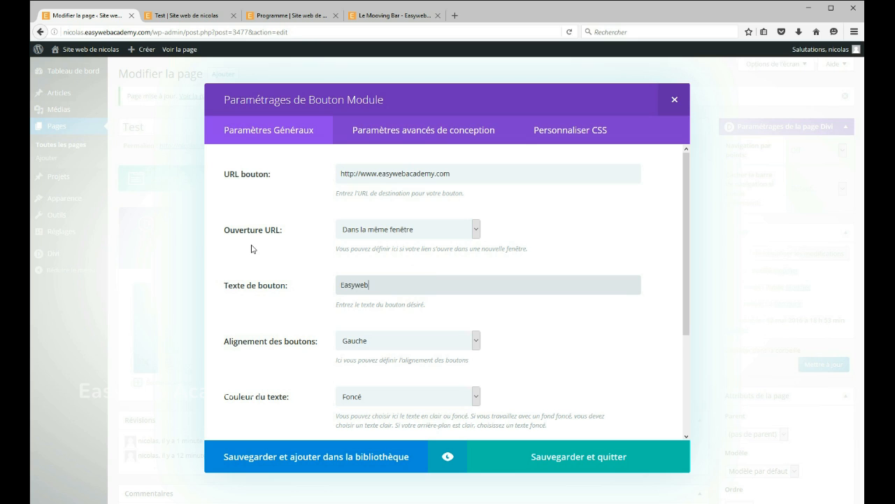
{"action": "scroll", "coordinate": [251, 248], "scroll_direction": "down", "scroll_amount": 4}
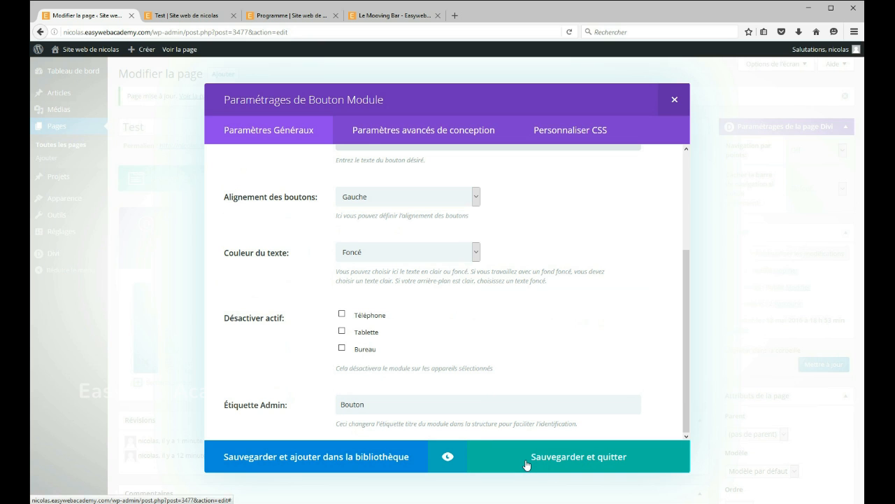
{"action": "left_click", "coordinate": [573, 458]}
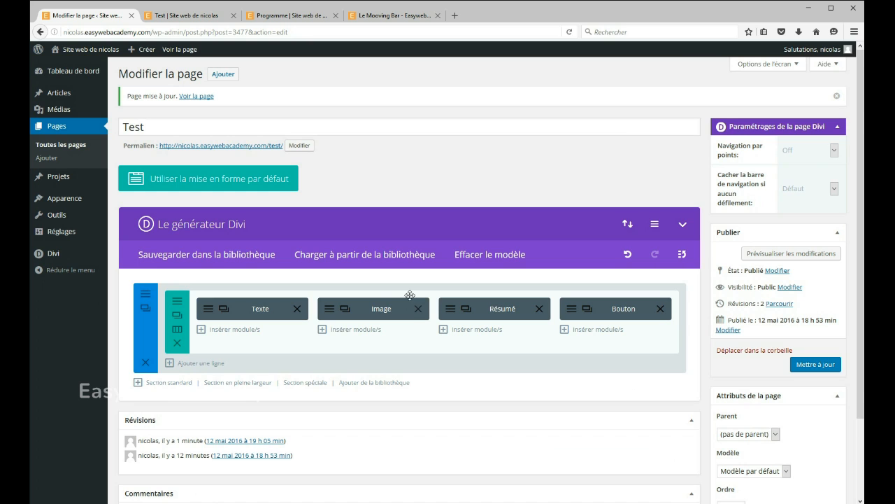
Step: Reopen the Bouton module's settings, preview the row's desktop rendering, and close the settings
{"action": "left_click", "coordinate": [572, 313]}
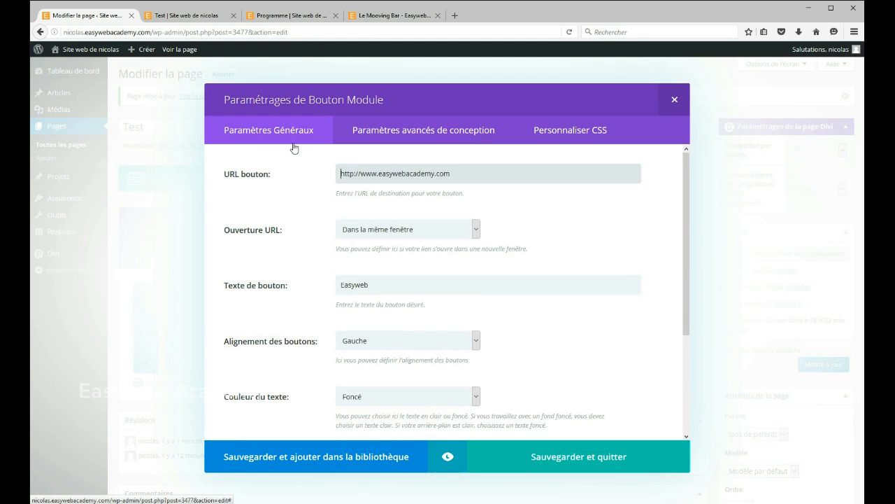
{"action": "left_click", "coordinate": [450, 458]}
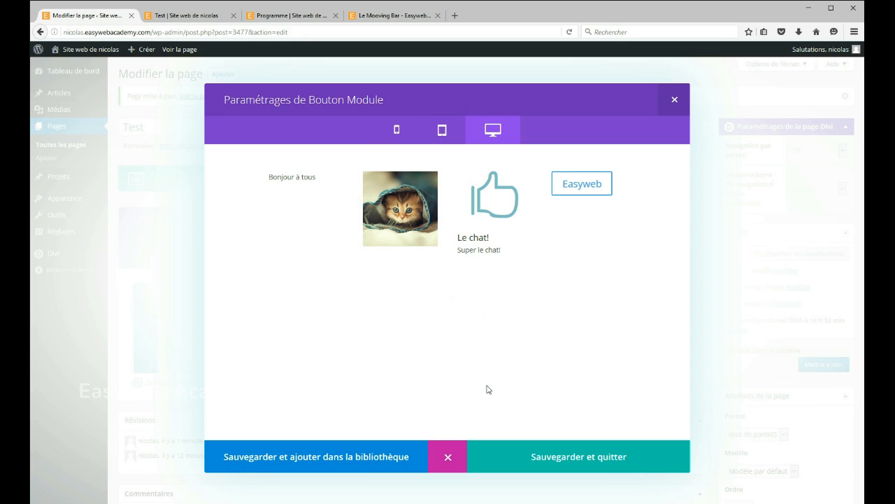
{"action": "left_click", "coordinate": [445, 460]}
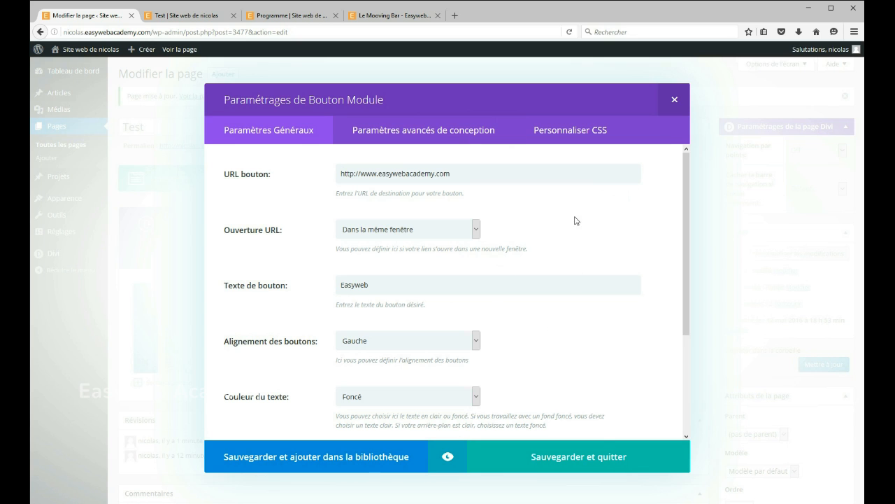
{"action": "left_click", "coordinate": [677, 98]}
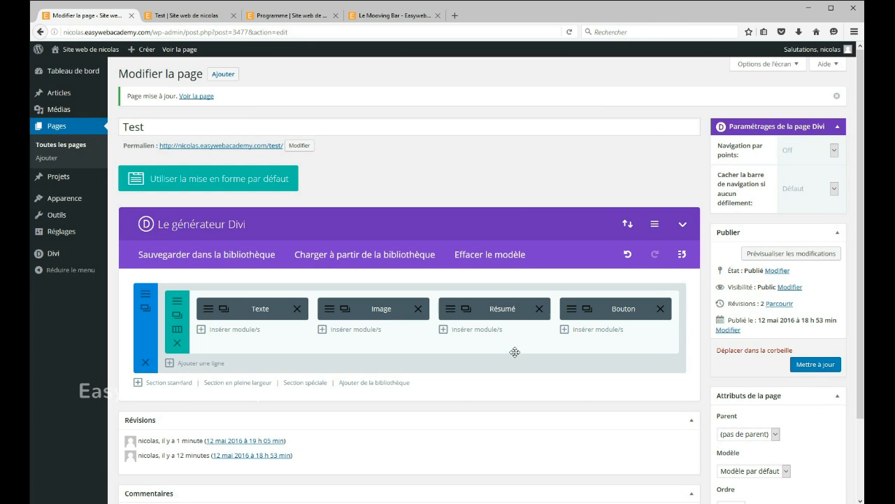
Step: Set the Résumé module's text orientation to Centre and save the module
{"action": "left_click", "coordinate": [451, 309]}
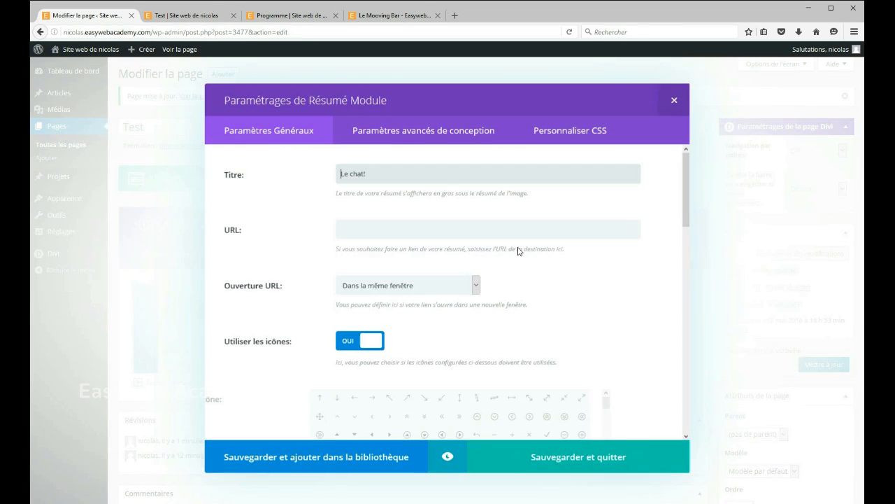
{"action": "scroll", "coordinate": [270, 231], "scroll_direction": "down", "scroll_amount": 5}
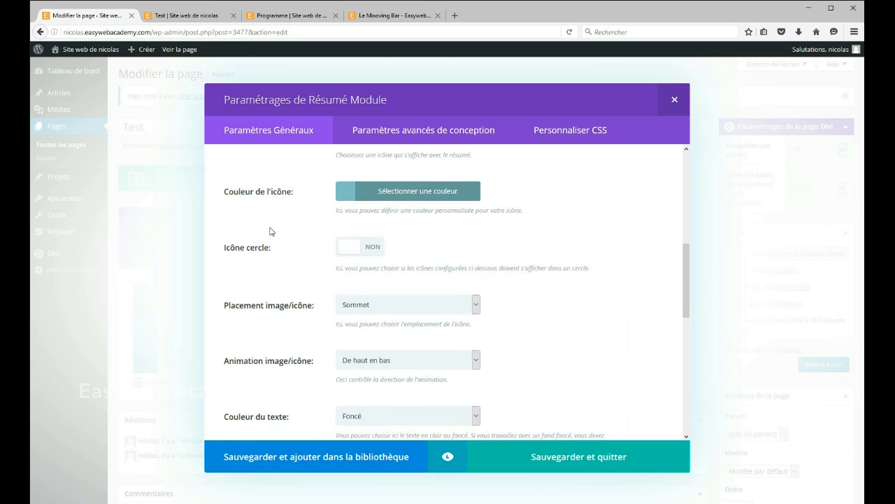
{"action": "scroll", "coordinate": [270, 230], "scroll_direction": "down", "scroll_amount": 3}
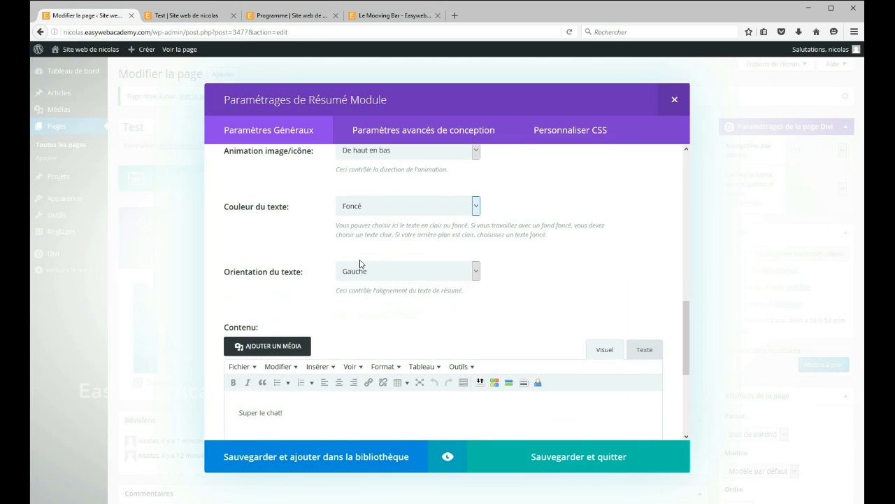
{"action": "left_click", "coordinate": [368, 273]}
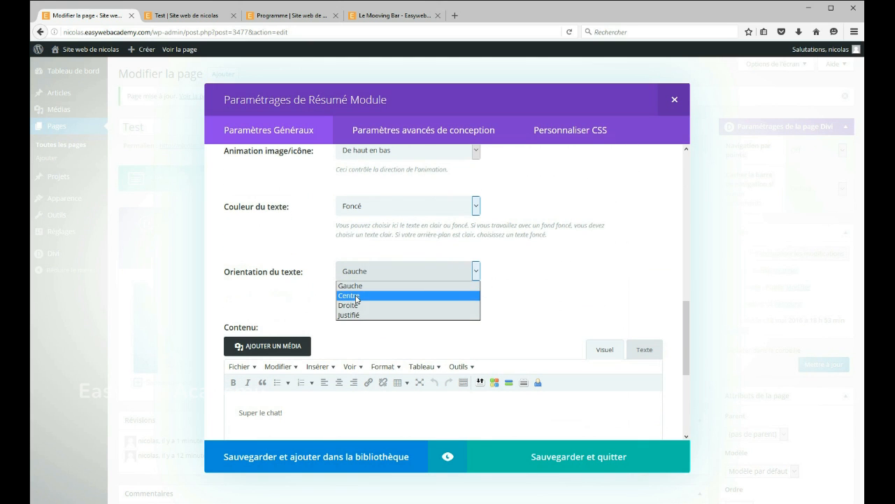
{"action": "left_click", "coordinate": [359, 298]}
{"action": "scroll", "coordinate": [539, 269], "scroll_direction": "down", "scroll_amount": 3}
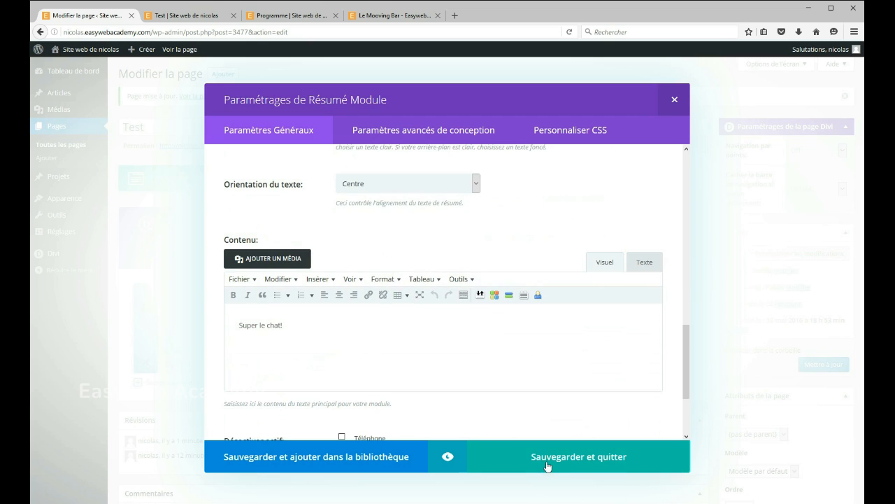
{"action": "left_click", "coordinate": [550, 470]}
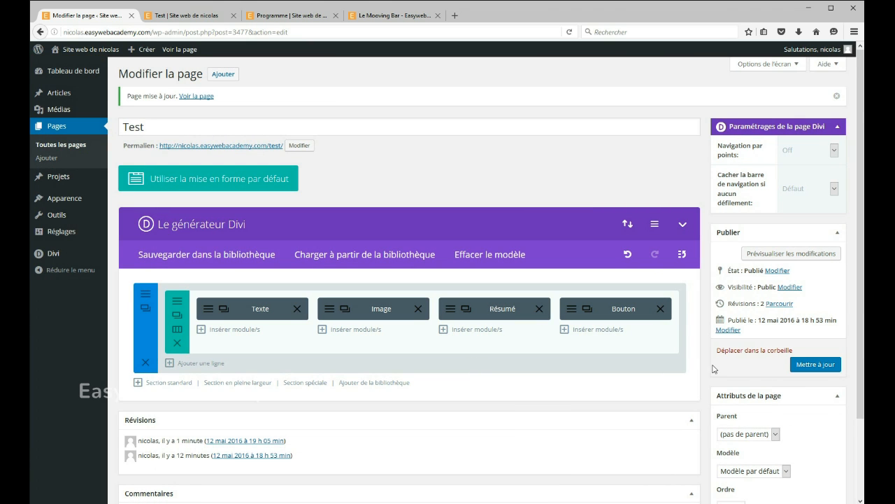
Step: Update the Test page and reload its published version to check the row's four modules
{"action": "left_click", "coordinate": [804, 364]}
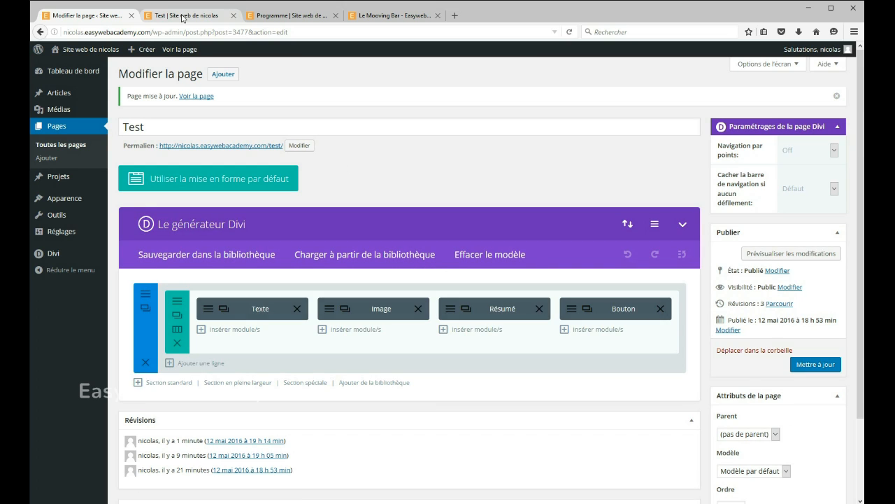
{"action": "left_click", "coordinate": [183, 15]}
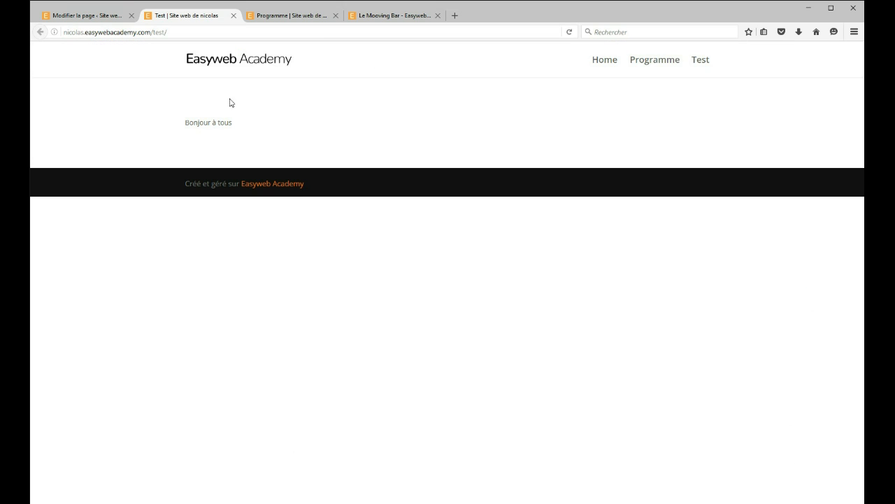
{"action": "left_click", "coordinate": [569, 33]}
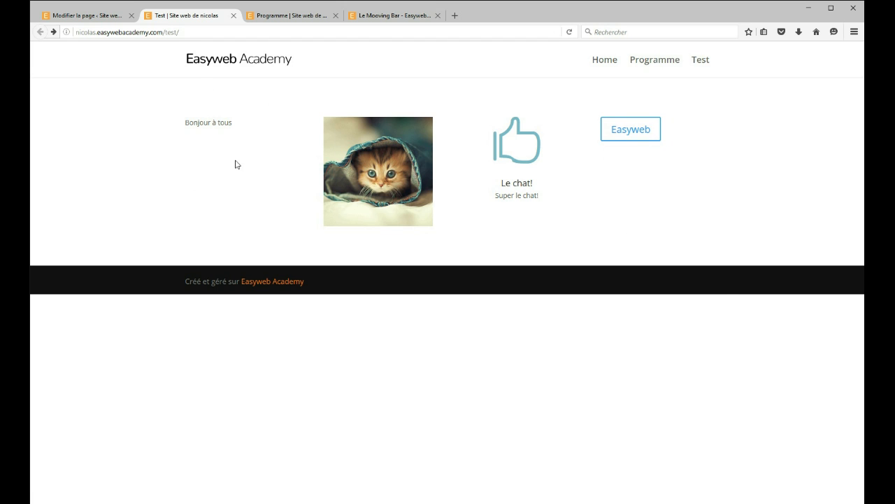
Step: Return to the page editor and examine the general settings of the section, the row and the Texte module
{"action": "left_click", "coordinate": [100, 19]}
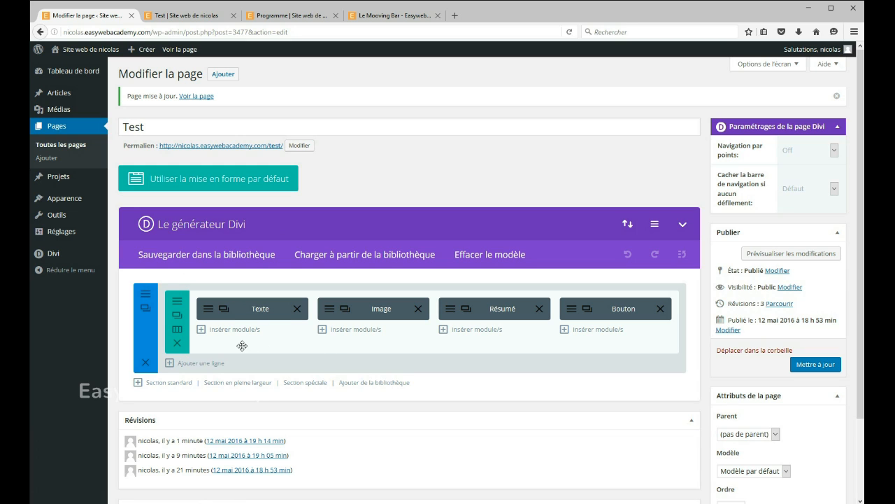
{"action": "left_click", "coordinate": [146, 295]}
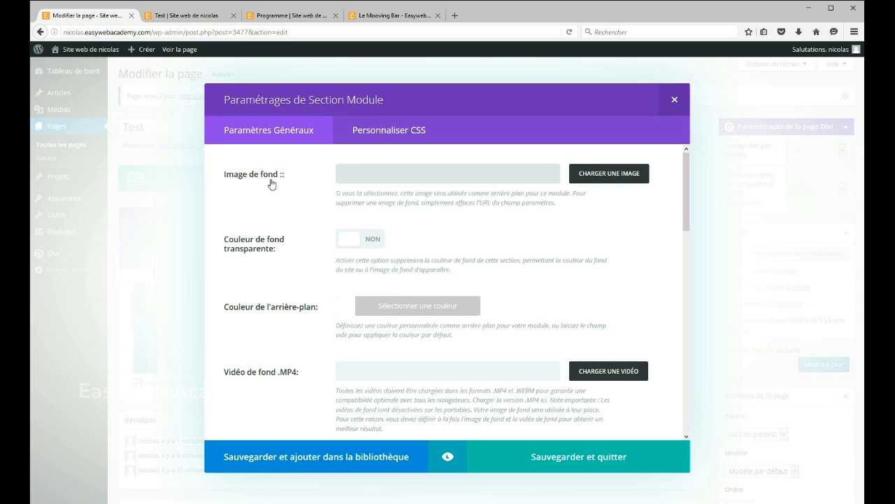
{"action": "left_click", "coordinate": [674, 102]}
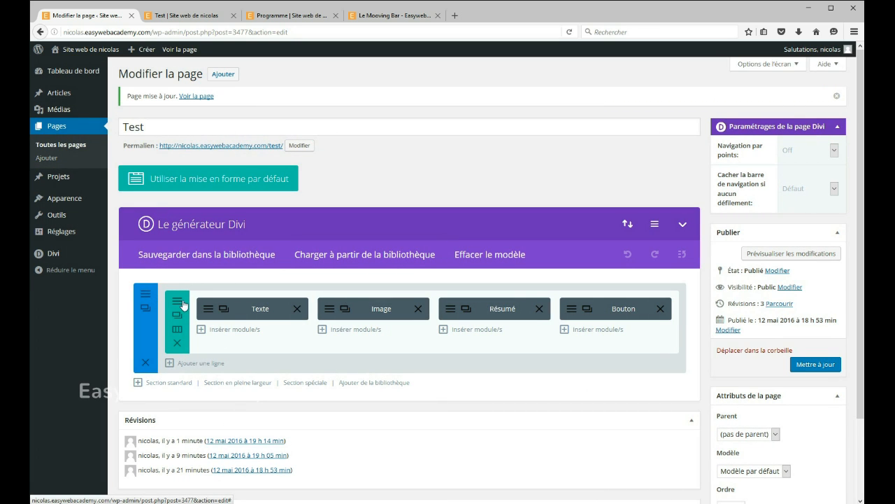
{"action": "left_click", "coordinate": [177, 315]}
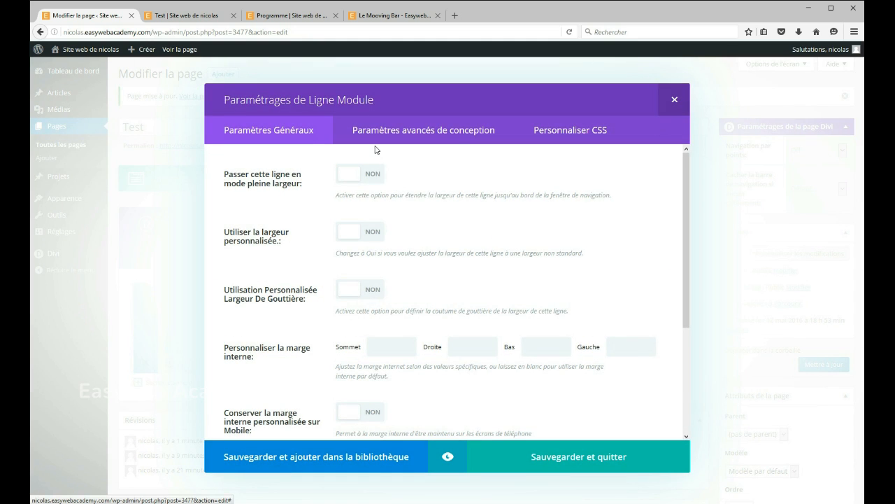
{"action": "left_click", "coordinate": [675, 99]}
{"action": "left_click", "coordinate": [175, 303]}
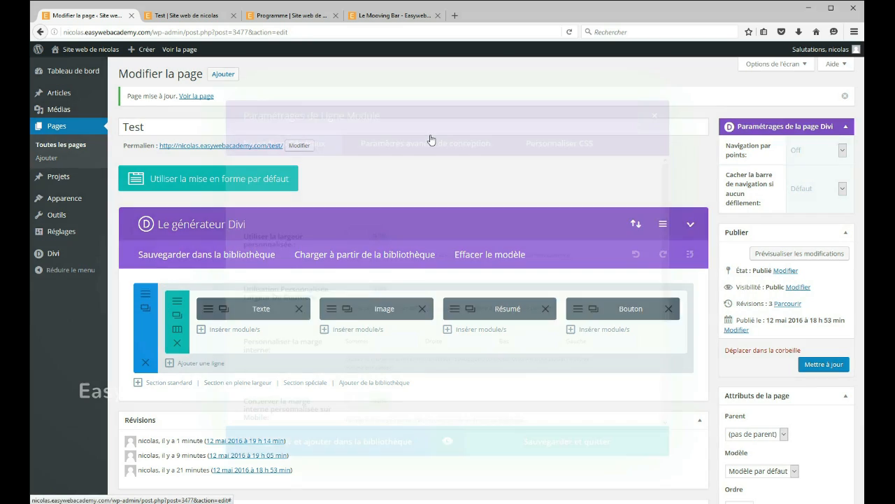
{"action": "left_click", "coordinate": [676, 96]}
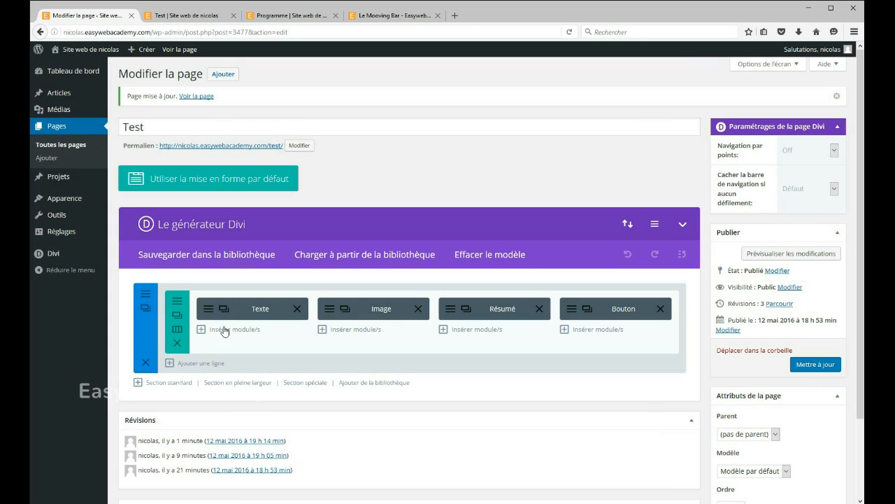
{"action": "left_click", "coordinate": [209, 309]}
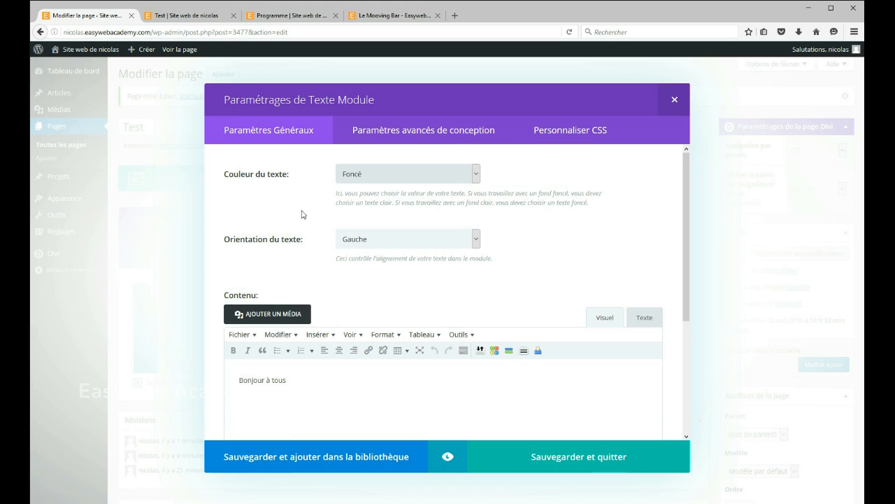
{"action": "left_click", "coordinate": [673, 96]}
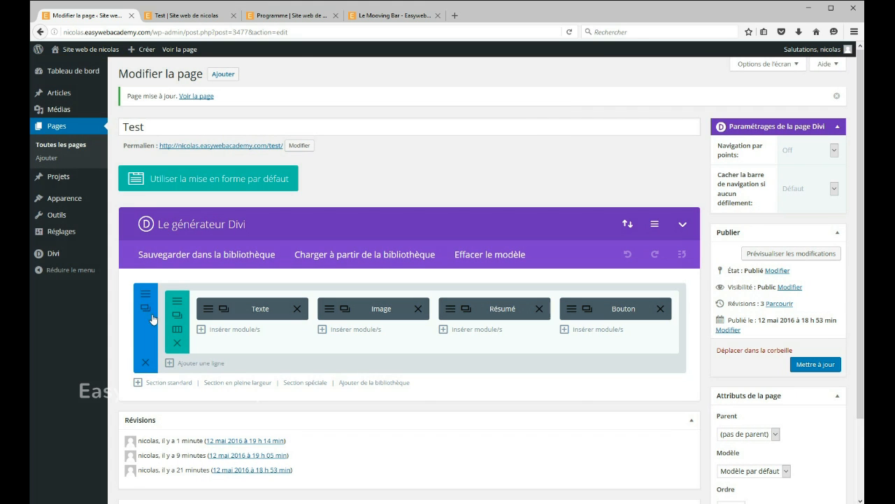
Step: Examine the section's general settings and the row's advanced design settings, including the background and inner margin options of each column
{"action": "left_click", "coordinate": [146, 297]}
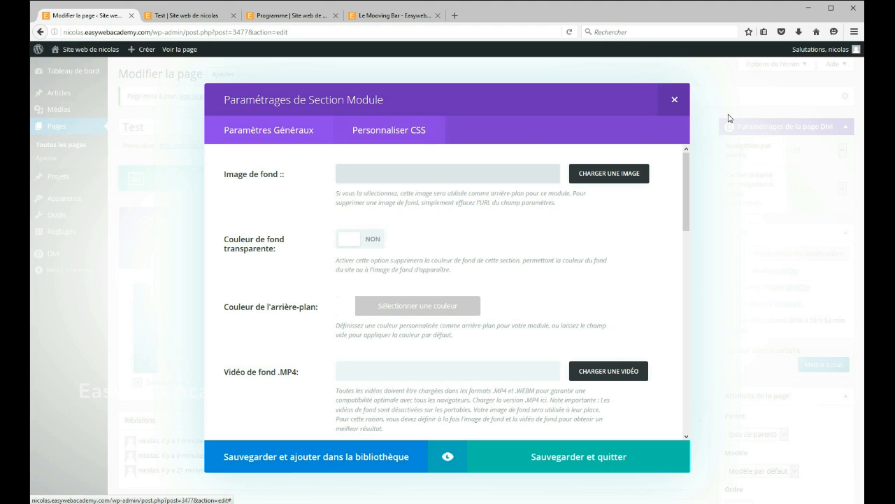
{"action": "left_click", "coordinate": [675, 99]}
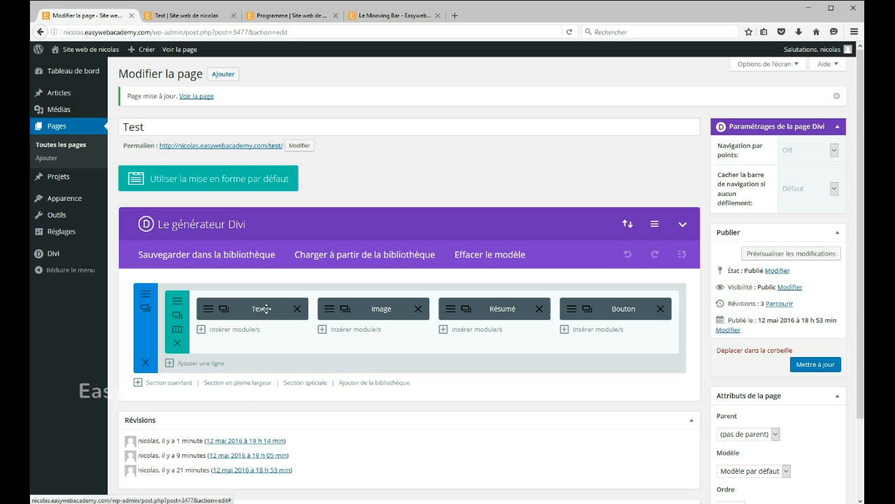
{"action": "left_click", "coordinate": [180, 303]}
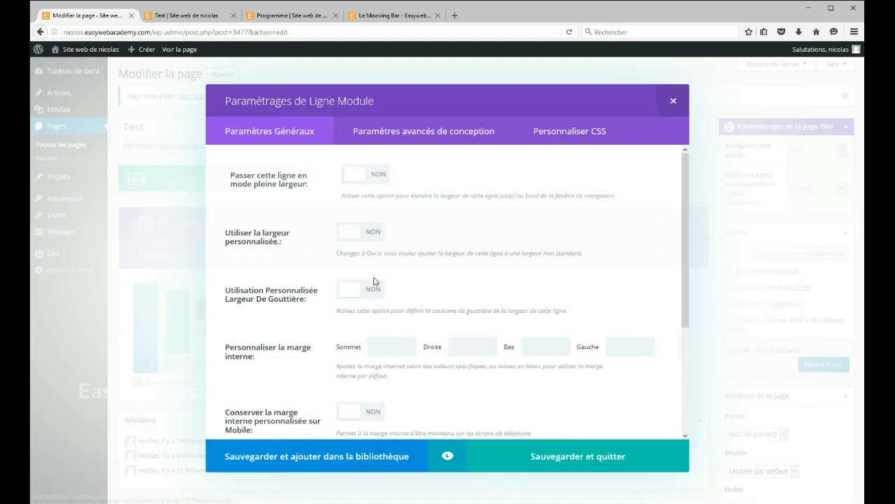
{"action": "left_click", "coordinate": [406, 133]}
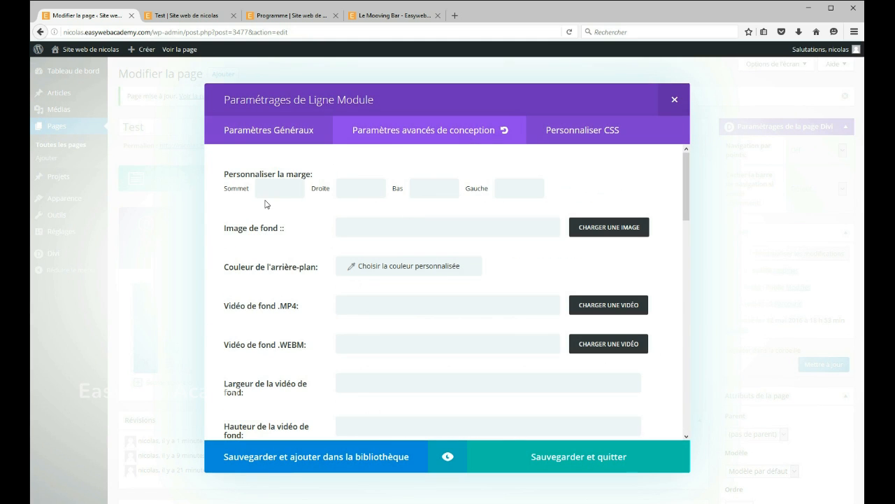
{"action": "scroll", "coordinate": [326, 200], "scroll_direction": "down", "scroll_amount": 5}
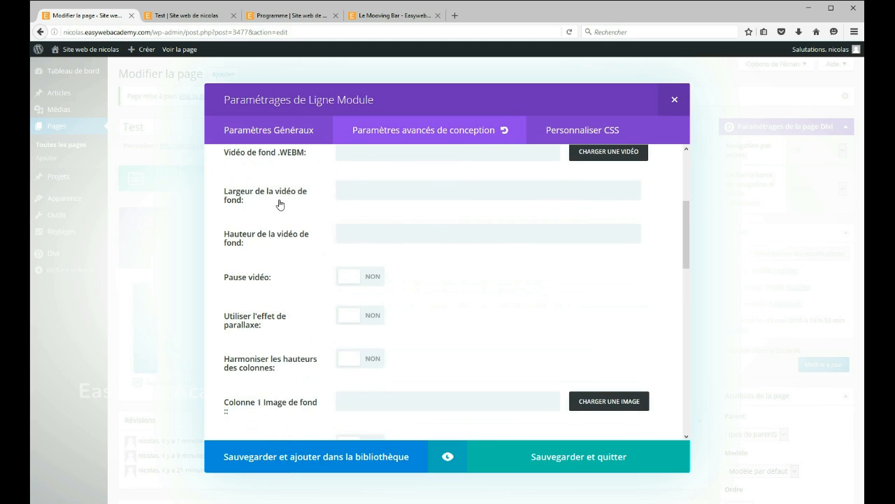
{"action": "scroll", "coordinate": [284, 207], "scroll_direction": "down", "scroll_amount": 5}
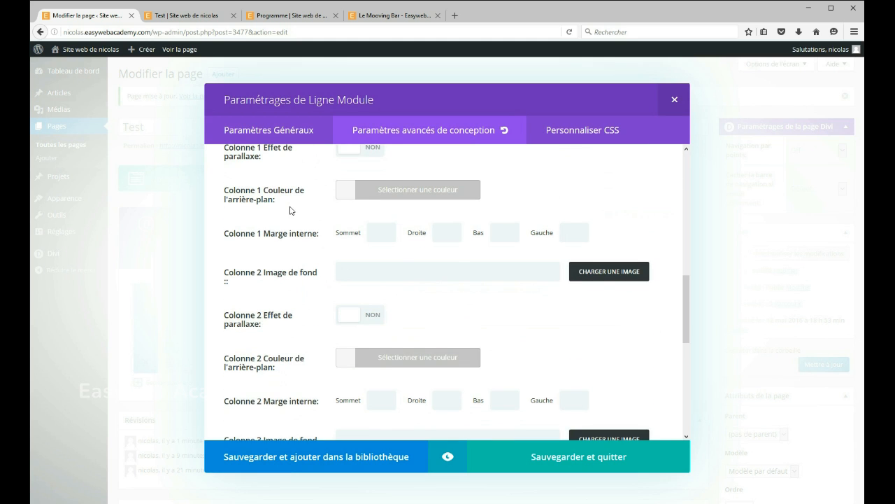
{"action": "scroll", "coordinate": [291, 211], "scroll_direction": "up", "scroll_amount": 4}
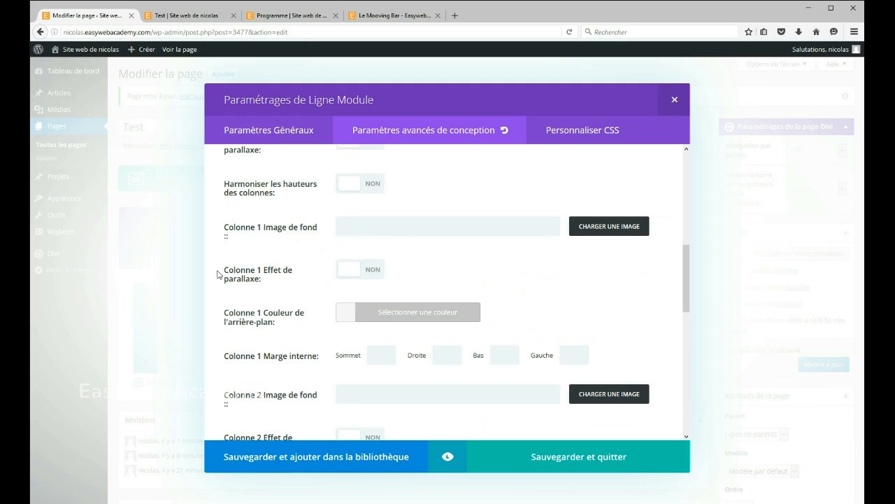
{"action": "scroll", "coordinate": [303, 233], "scroll_direction": "down", "scroll_amount": 1}
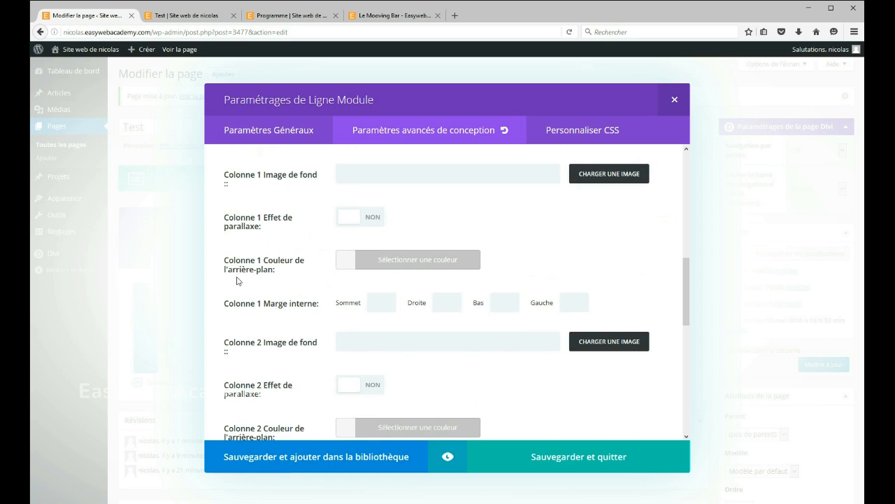
{"action": "scroll", "coordinate": [314, 214], "scroll_direction": "down", "scroll_amount": 1}
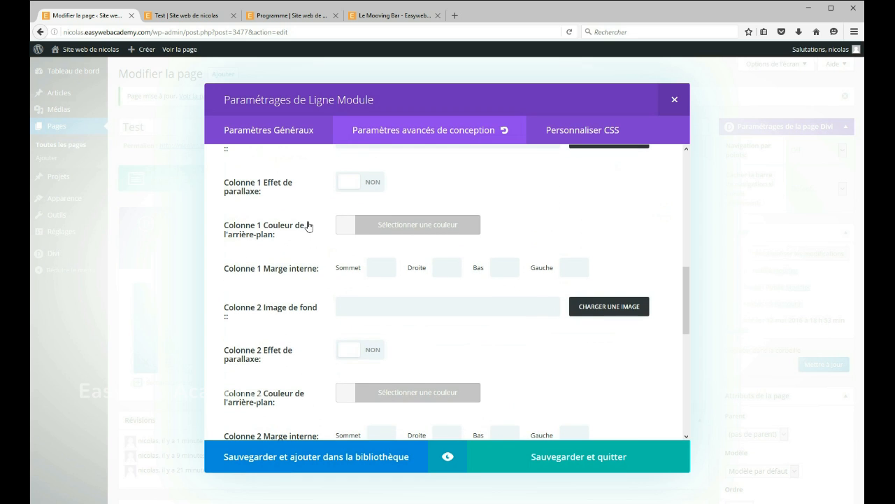
{"action": "scroll", "coordinate": [308, 226], "scroll_direction": "down", "scroll_amount": 1}
{"action": "scroll", "coordinate": [282, 241], "scroll_direction": "down", "scroll_amount": 2}
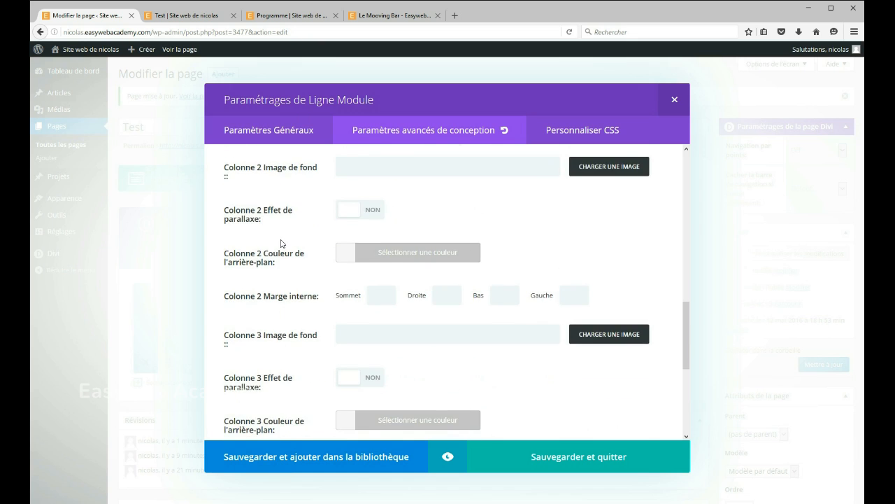
{"action": "scroll", "coordinate": [266, 252], "scroll_direction": "down", "scroll_amount": 1}
{"action": "scroll", "coordinate": [286, 299], "scroll_direction": "down", "scroll_amount": 3}
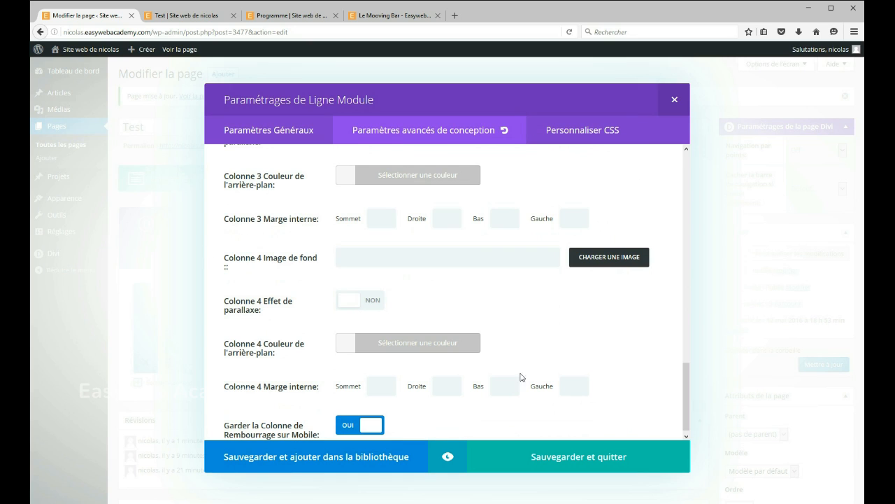
{"action": "left_click", "coordinate": [675, 99]}
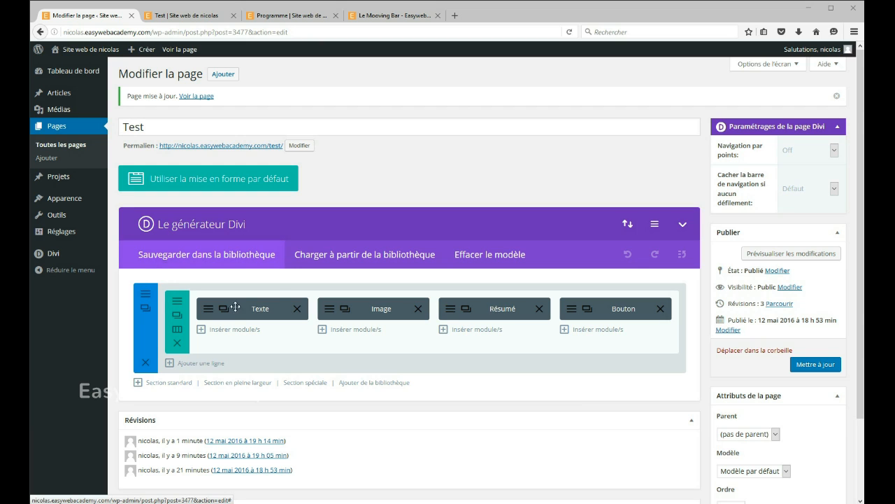
Step: Set the section's background colour to the preset red #e02b20 and save the section settings
{"action": "left_click", "coordinate": [146, 297]}
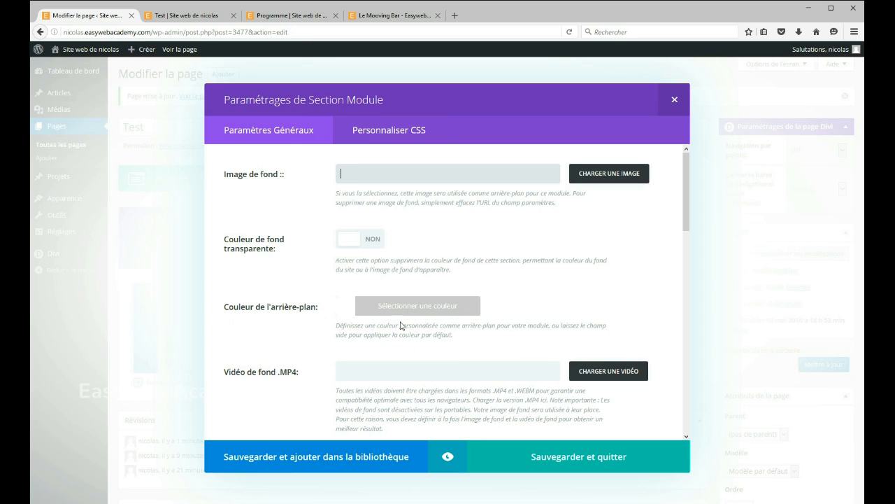
{"action": "left_click", "coordinate": [547, 303]}
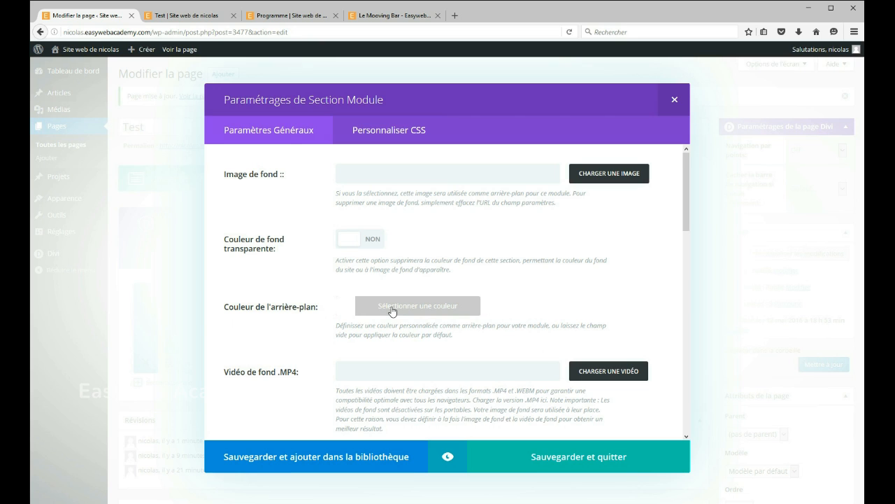
{"action": "left_click", "coordinate": [419, 310]}
{"action": "scroll", "coordinate": [394, 411], "scroll_direction": "down", "scroll_amount": 2}
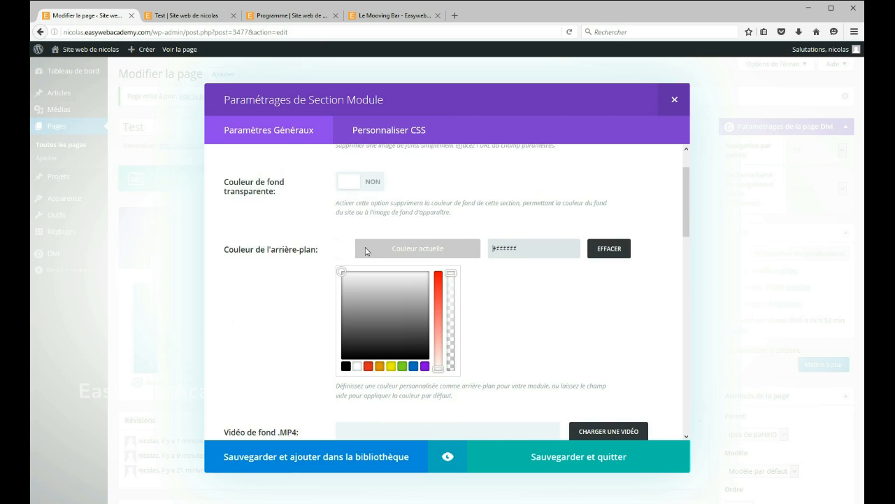
{"action": "left_click", "coordinate": [368, 353]}
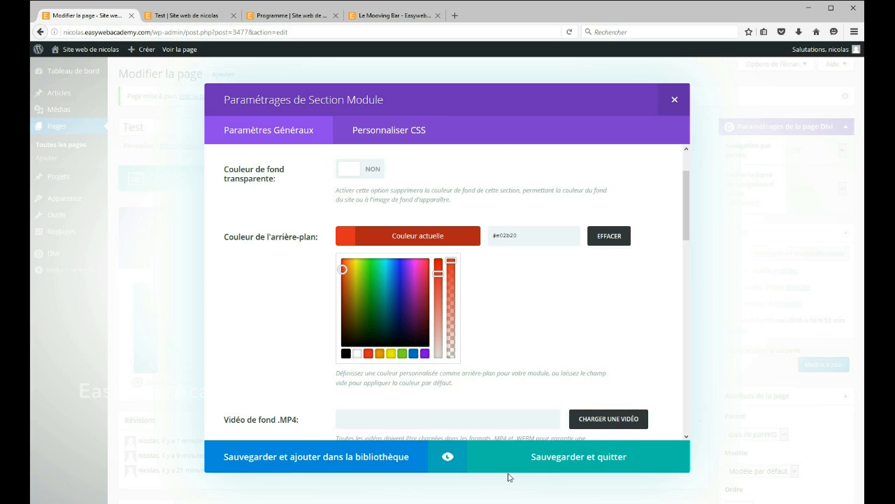
{"action": "left_click", "coordinate": [532, 461]}
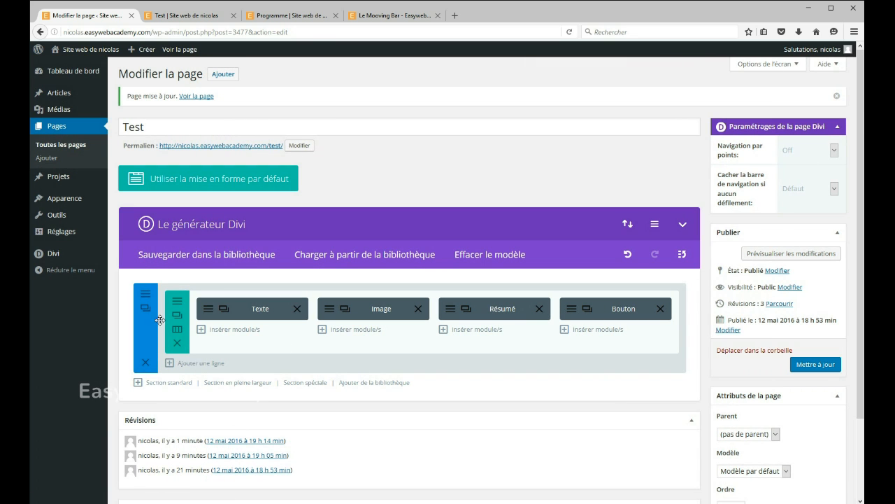
Step: In the row's advanced design settings, set the row's background colour to the preset yellow #edf000
{"action": "left_click", "coordinate": [334, 289]}
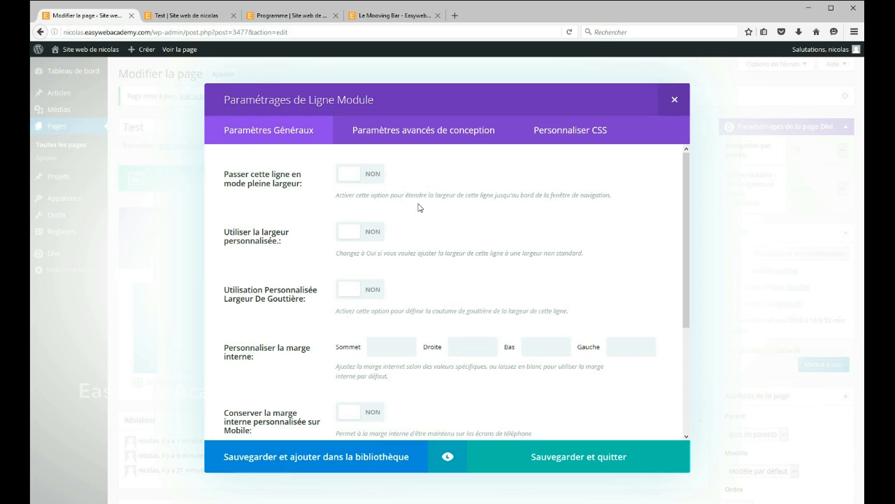
{"action": "scroll", "coordinate": [419, 207], "scroll_direction": "down", "scroll_amount": 5}
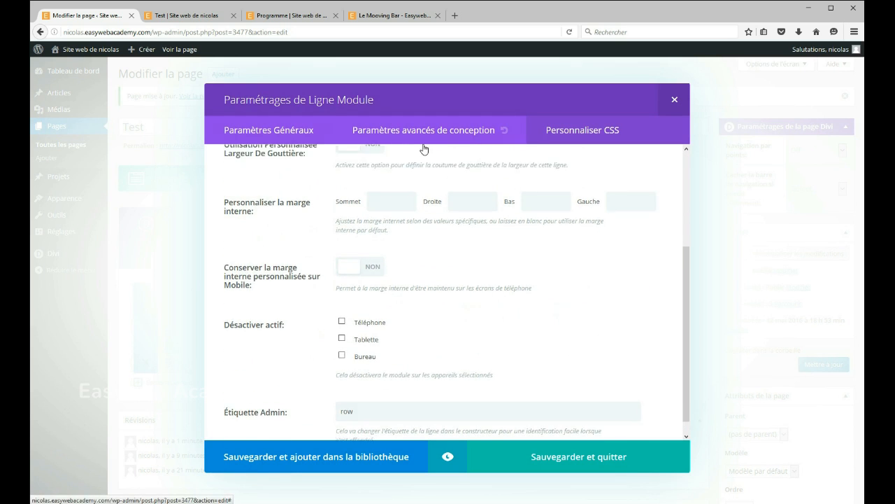
{"action": "left_click", "coordinate": [423, 143]}
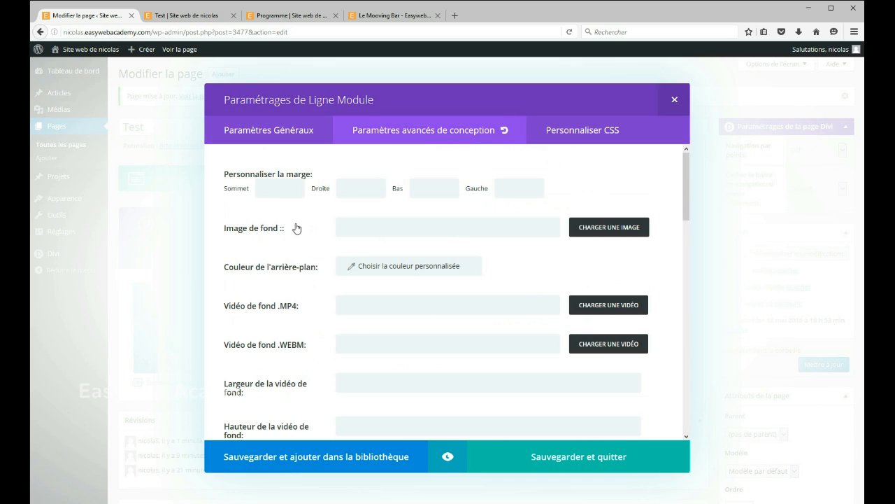
{"action": "left_click", "coordinate": [355, 266]}
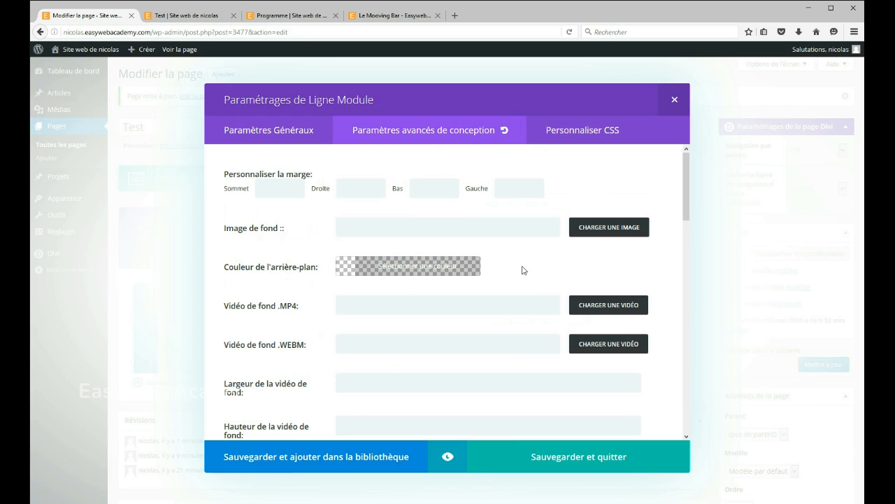
{"action": "left_click", "coordinate": [389, 266]}
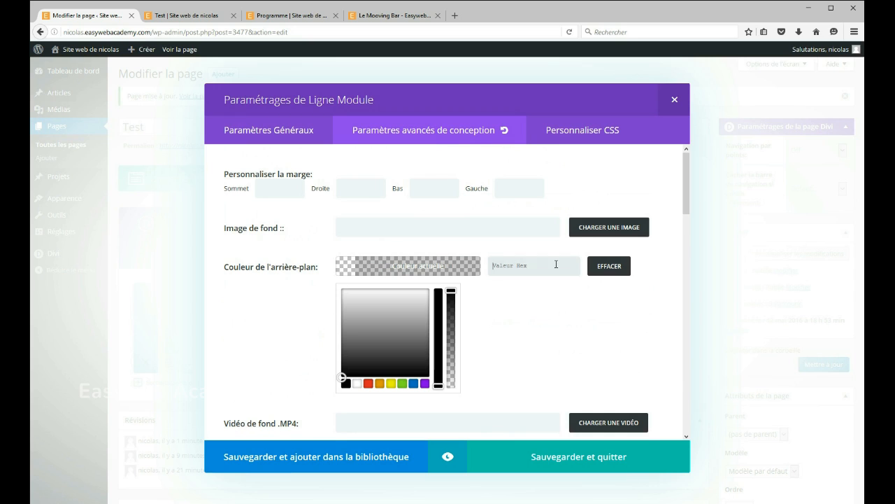
{"action": "left_click", "coordinate": [391, 383]}
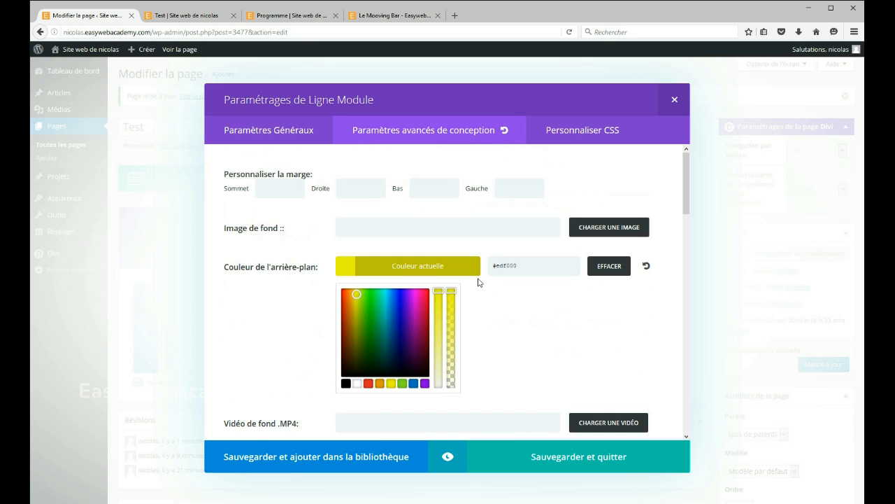
Step: Set the background colour of the row's column 1 to the preset blue #0c71c3
{"action": "scroll", "coordinate": [272, 287], "scroll_direction": "down", "scroll_amount": 5}
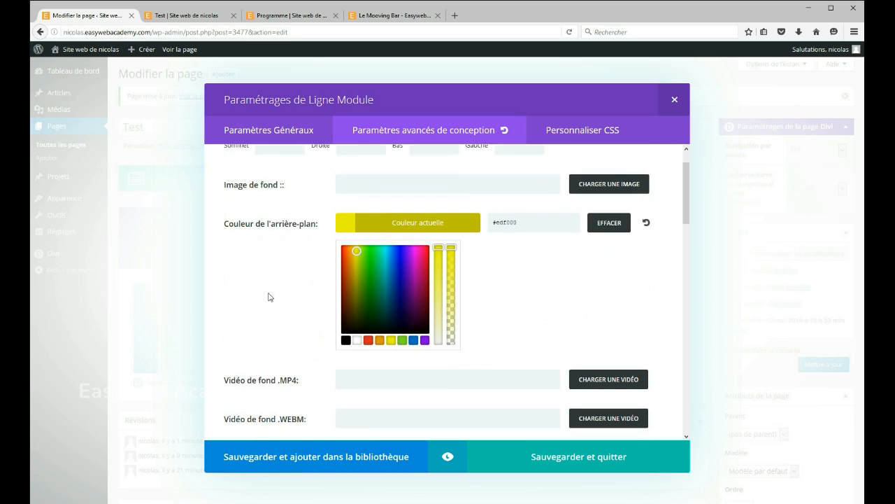
{"action": "scroll", "coordinate": [464, 286], "scroll_direction": "down", "scroll_amount": 3}
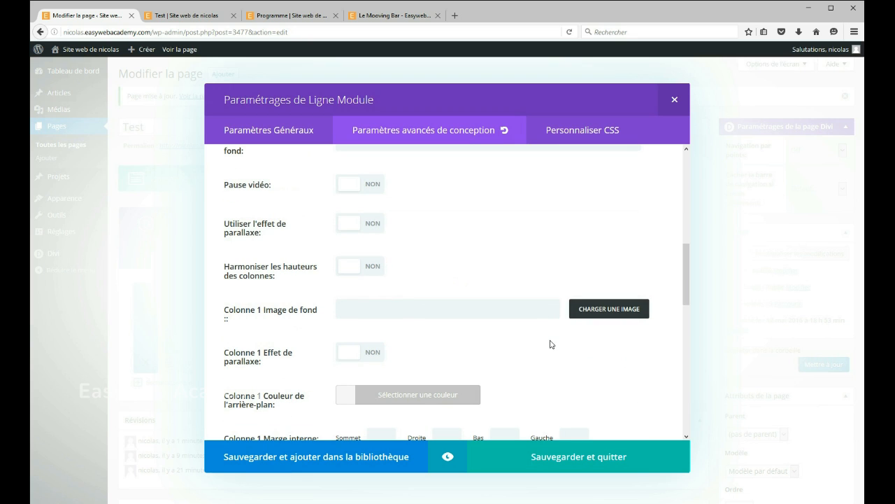
{"action": "scroll", "coordinate": [311, 288], "scroll_direction": "down", "scroll_amount": 1}
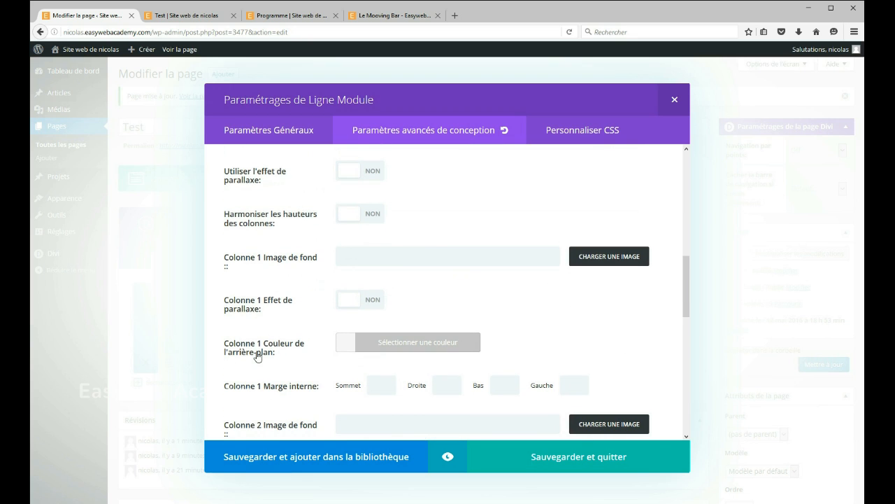
{"action": "left_click", "coordinate": [402, 342]}
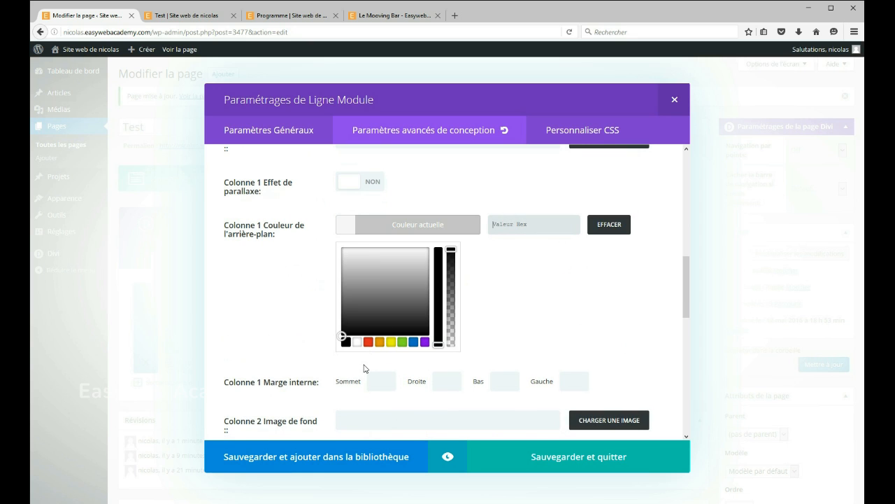
{"action": "left_click", "coordinate": [411, 342]}
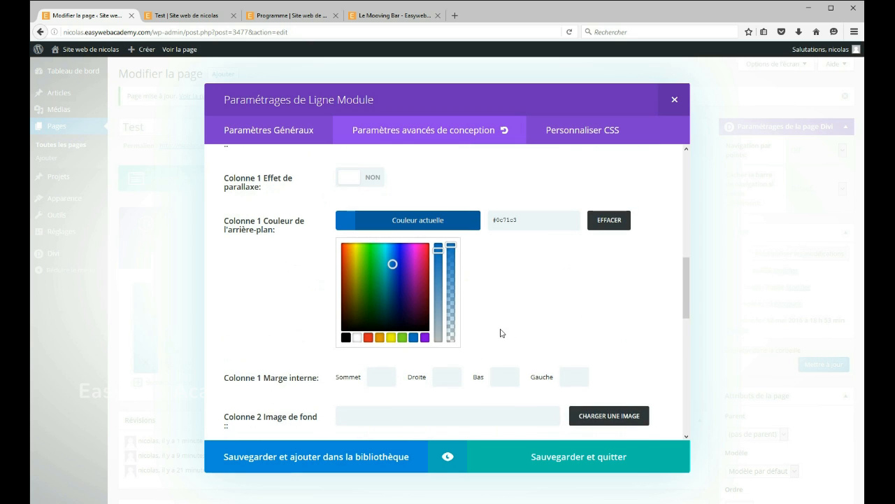
Step: Set the background colour of the row's column 2 to the preset blue #0c71c3
{"action": "scroll", "coordinate": [308, 305], "scroll_direction": "down", "scroll_amount": 2}
{"action": "scroll", "coordinate": [307, 305], "scroll_direction": "down", "scroll_amount": 1}
{"action": "scroll", "coordinate": [306, 303], "scroll_direction": "down", "scroll_amount": 1}
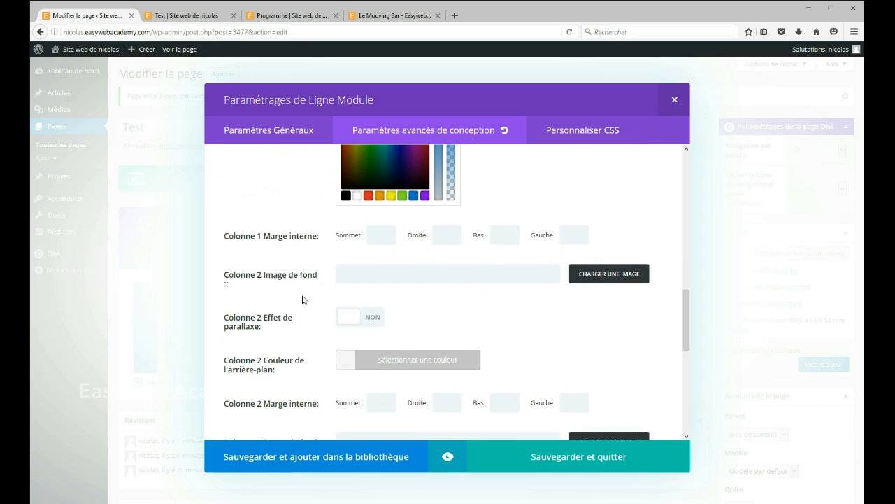
{"action": "left_click", "coordinate": [398, 296]}
{"action": "left_click", "coordinate": [414, 300]}
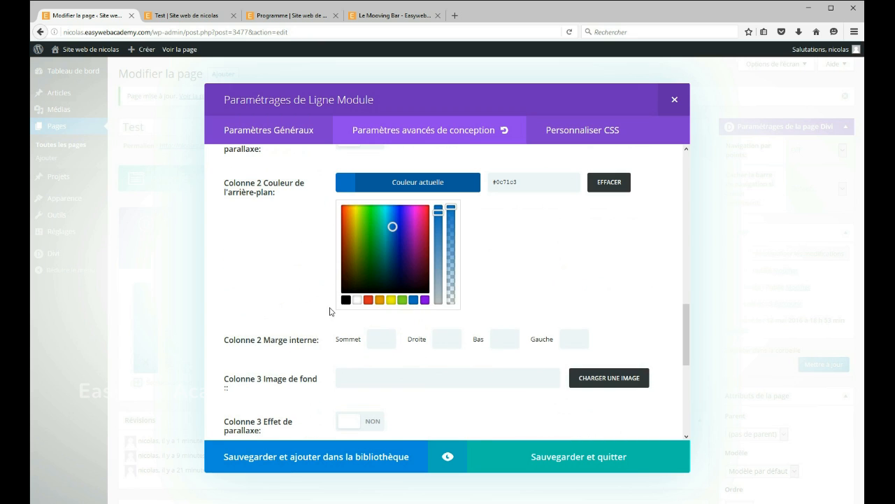
Step: Set the background colour of the row's column 3 to the same preset blue as columns 1 and 2
{"action": "scroll", "coordinate": [301, 266], "scroll_direction": "down", "scroll_amount": 2}
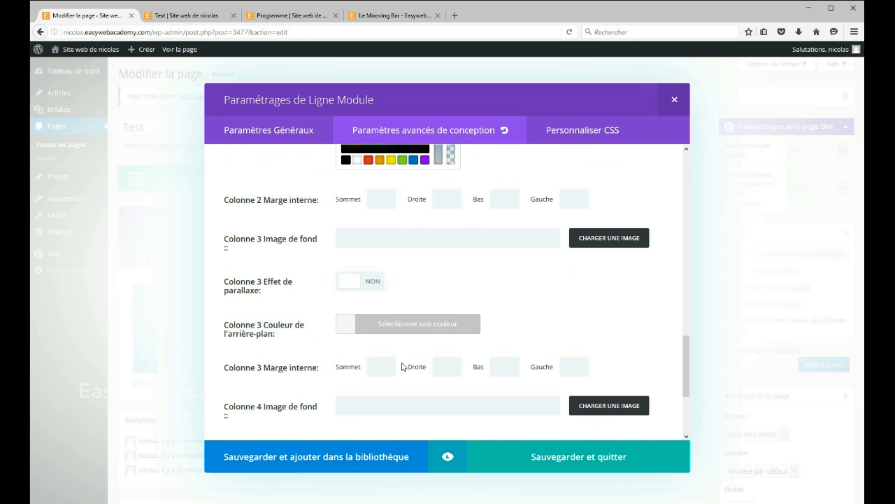
{"action": "left_click", "coordinate": [396, 326]}
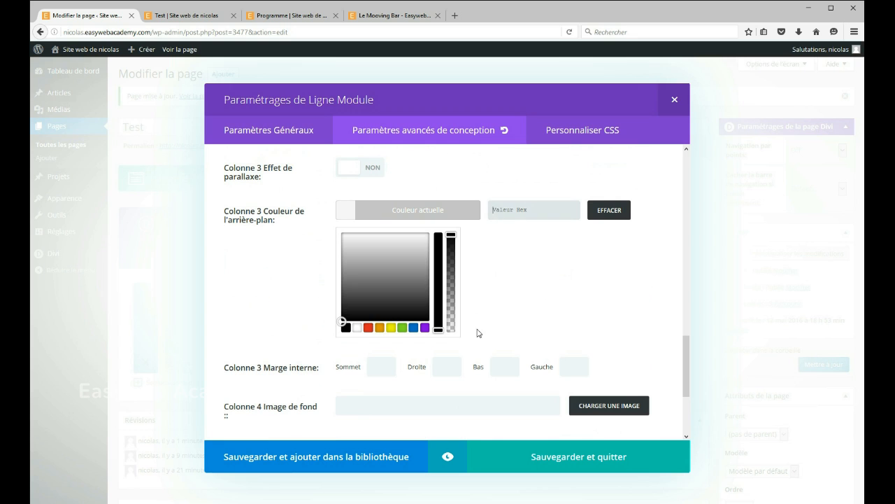
{"action": "left_click", "coordinate": [413, 333]}
Step: Set the background colour of the row's column 4 to the preset blue #0c71c3 and save the row settings
{"action": "scroll", "coordinate": [323, 380], "scroll_direction": "down", "scroll_amount": 2}
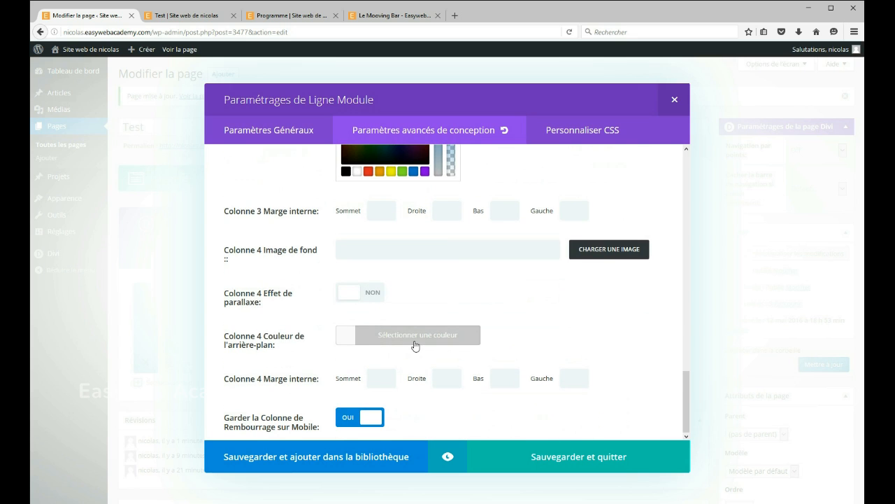
{"action": "left_click", "coordinate": [415, 336]}
{"action": "left_click", "coordinate": [413, 340]}
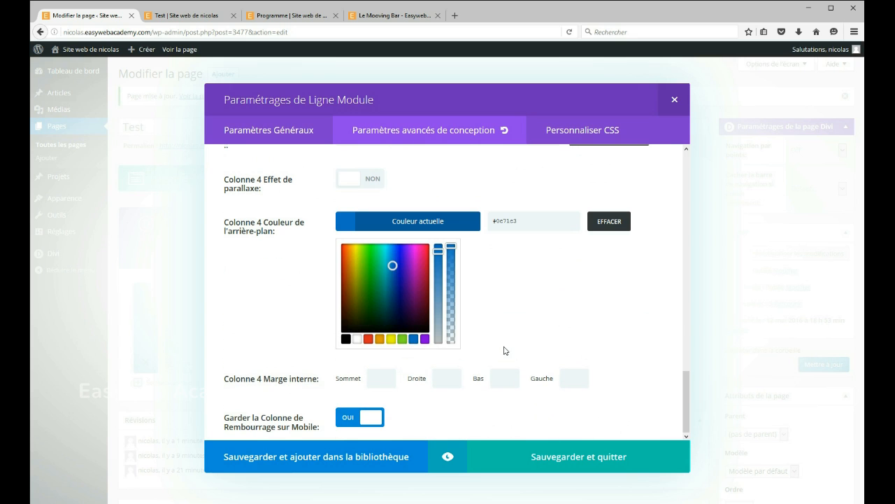
{"action": "left_click", "coordinate": [518, 459]}
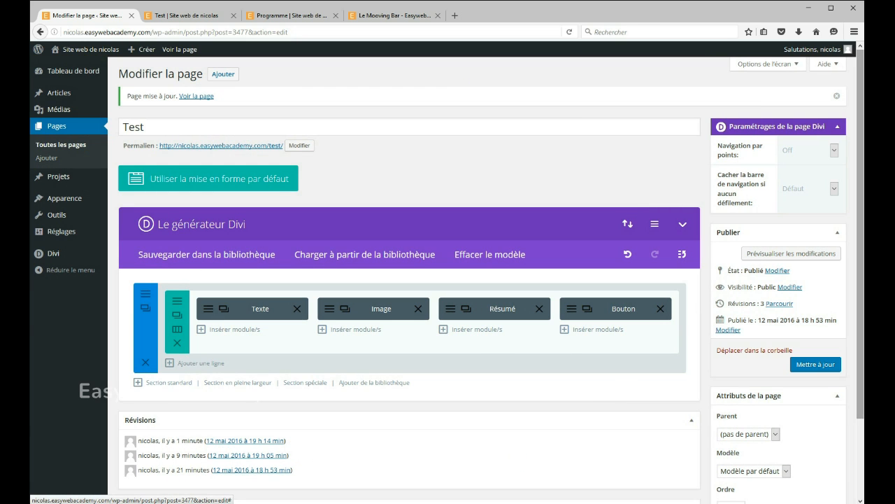
Step: Update the Test page and reload its live version to show the new background colours
{"action": "left_click", "coordinate": [815, 366]}
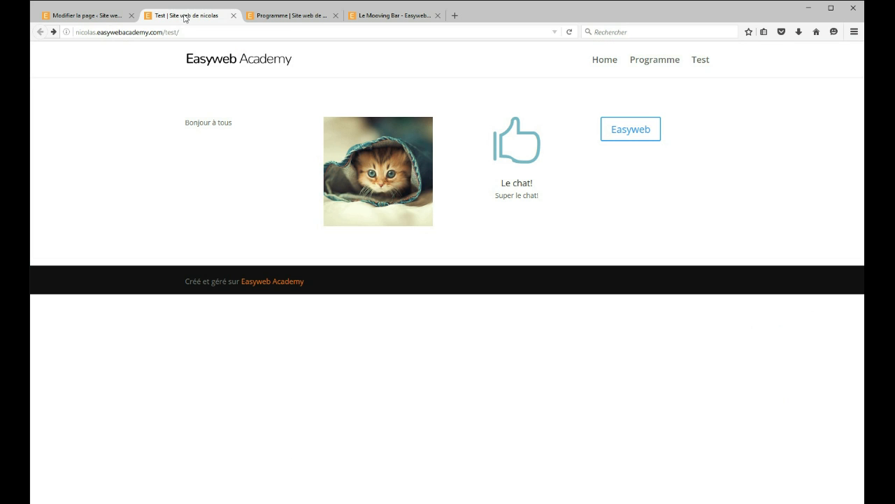
{"action": "left_click", "coordinate": [185, 15]}
{"action": "left_click", "coordinate": [570, 33]}
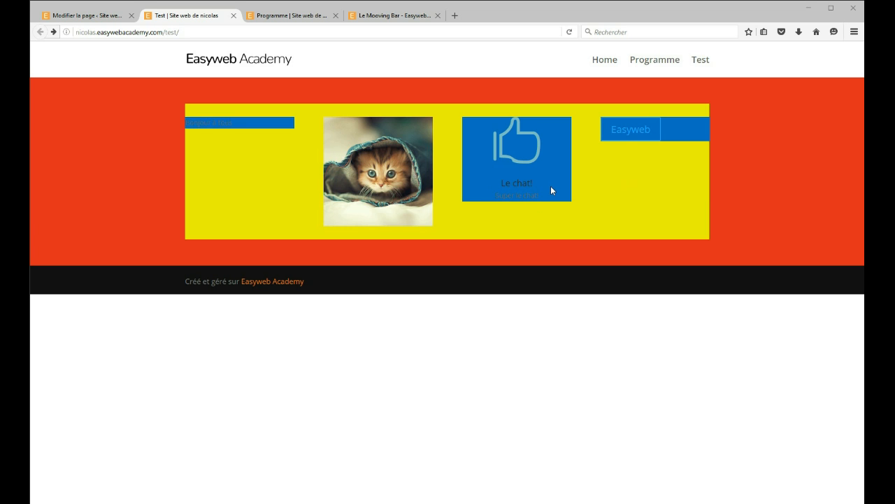
Step: Inspect the live page's red section, narrow the page view to tablet width, and open and close the mobile menu
{"action": "right_click", "coordinate": [769, 145]}
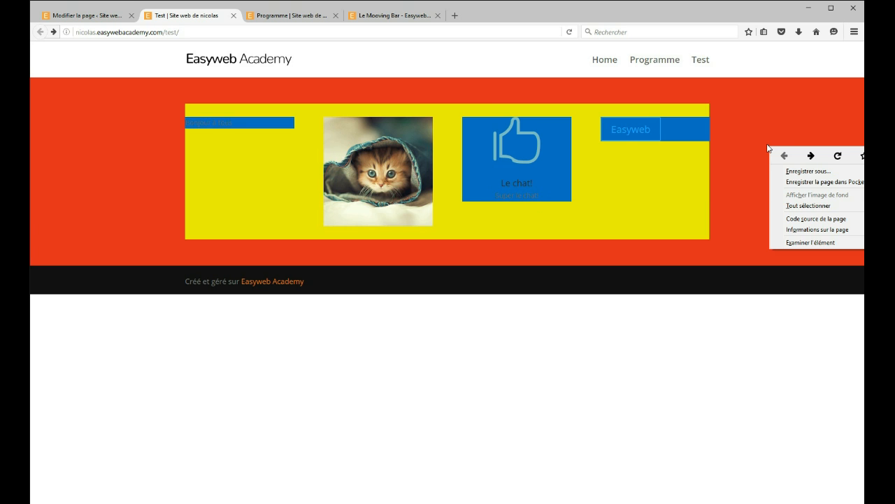
{"action": "left_click", "coordinate": [795, 243]}
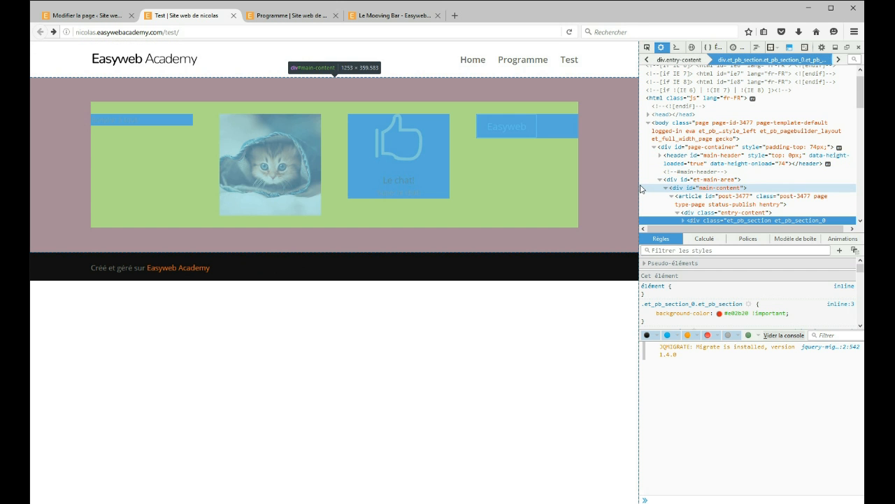
{"action": "left_click_drag", "start_coordinate": [638, 190], "coordinate": [529, 196]}
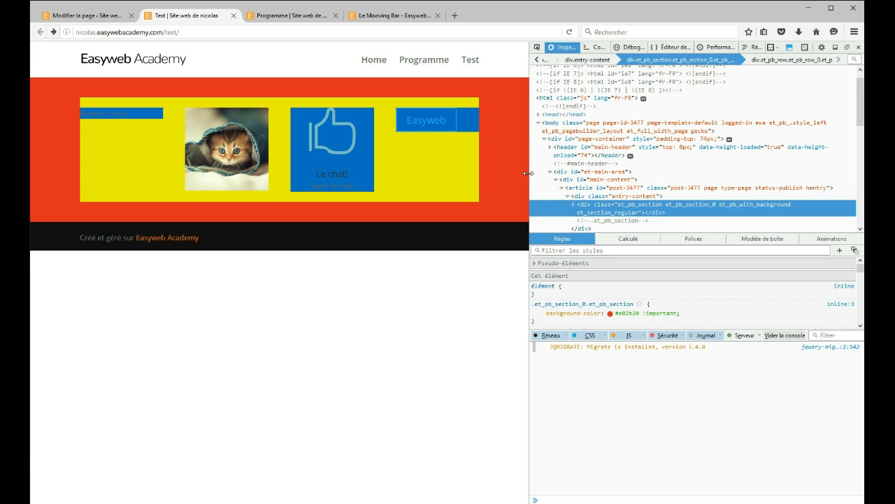
{"action": "left_click_drag", "start_coordinate": [528, 173], "coordinate": [478, 176]}
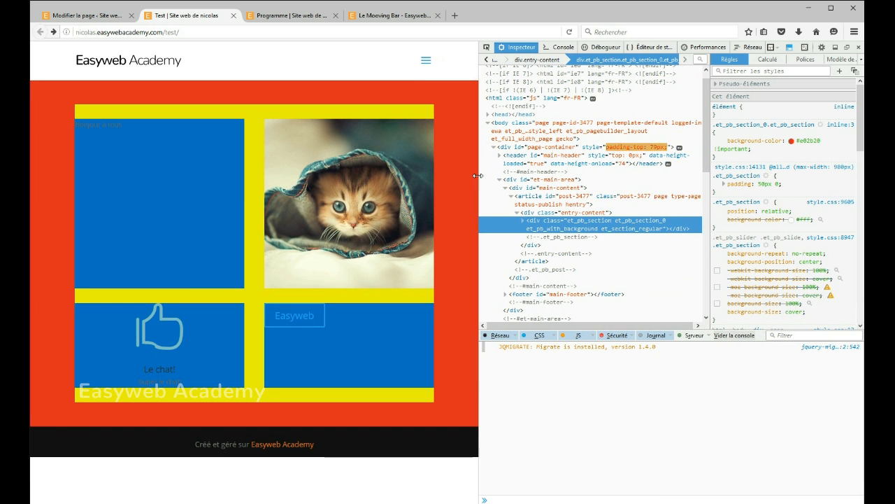
{"action": "left_click", "coordinate": [426, 62]}
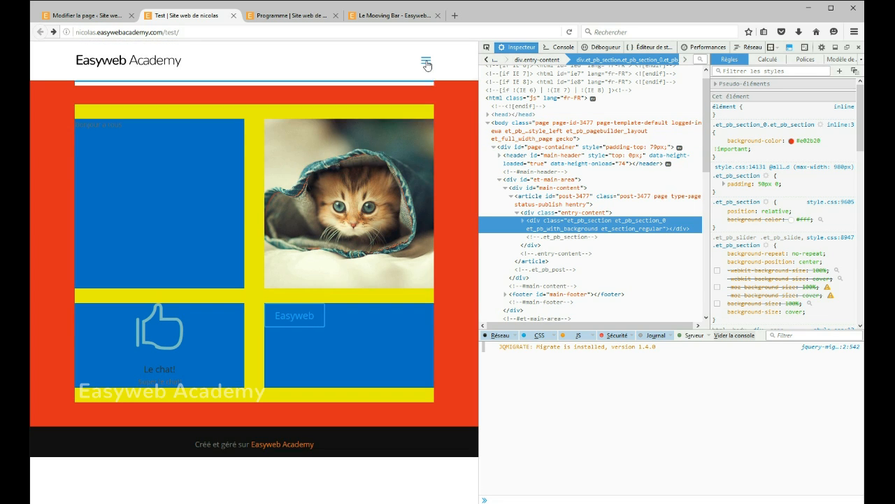
{"action": "left_click", "coordinate": [426, 63]}
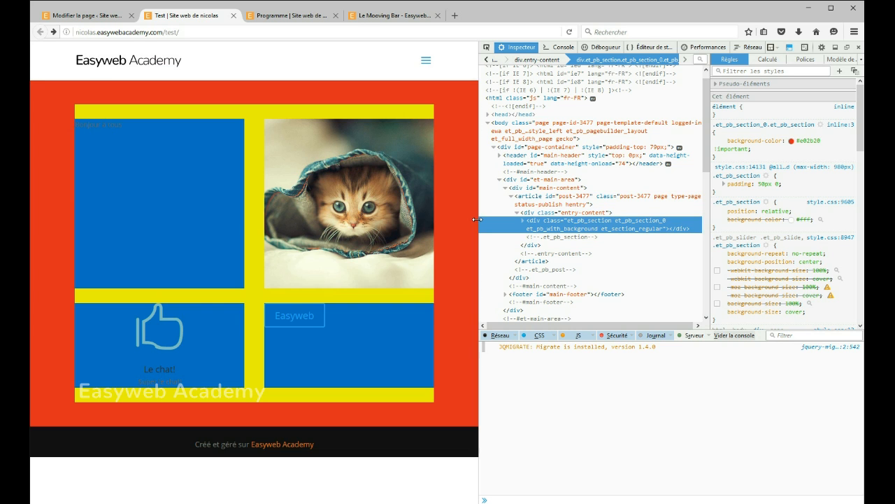
Step: Check the page layout at phone and tablet widths, then restore the wide view and close the inspector
{"action": "left_click_drag", "start_coordinate": [481, 221], "coordinate": [240, 222]}
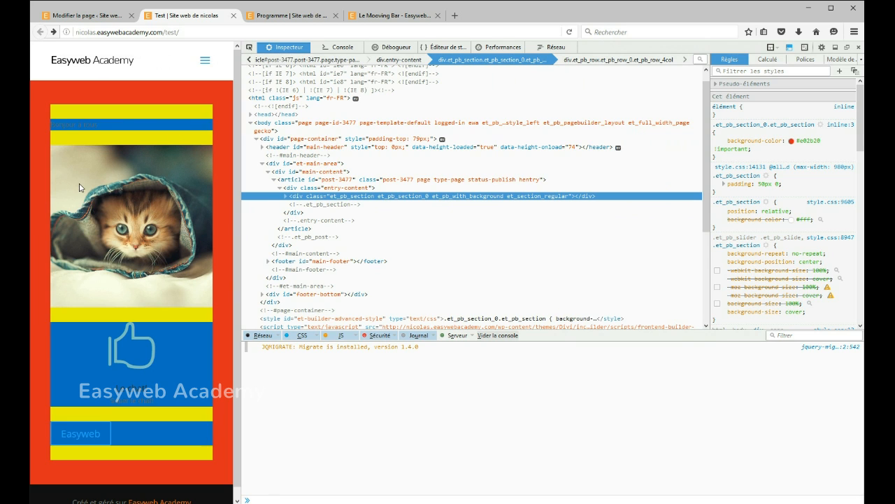
{"action": "scroll", "coordinate": [79, 182], "scroll_direction": "down", "scroll_amount": 1}
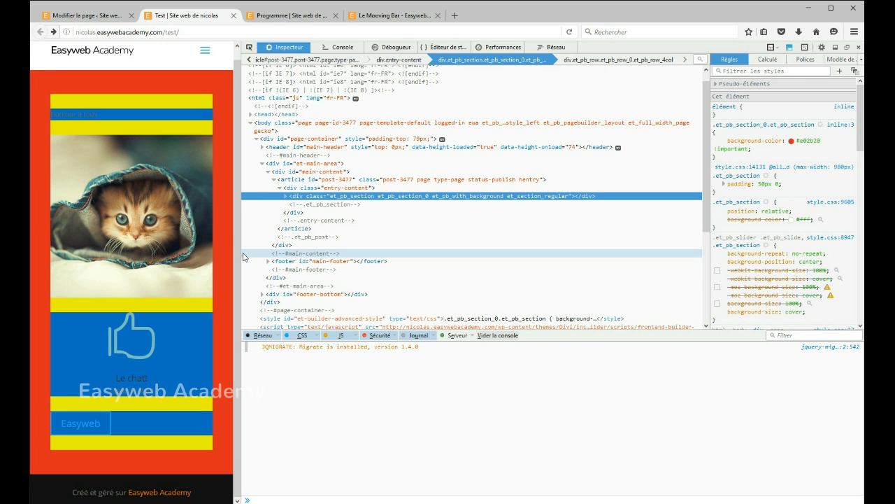
{"action": "left_click_drag", "start_coordinate": [237, 259], "coordinate": [761, 278]}
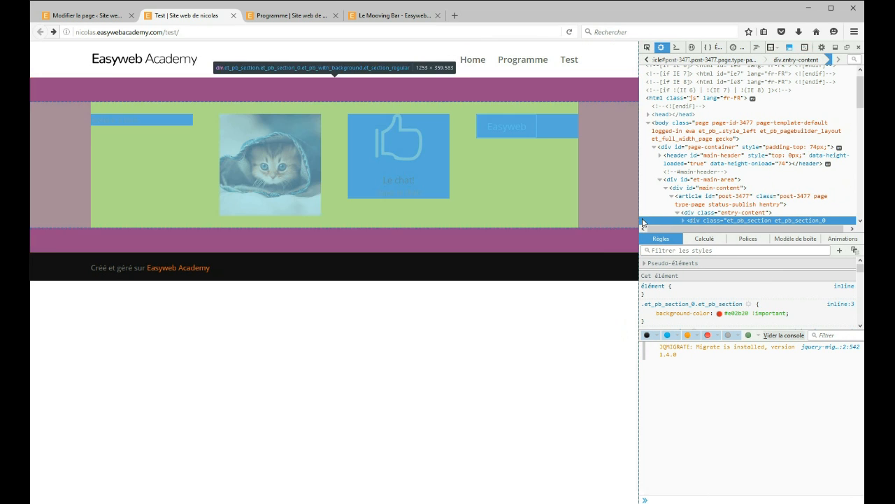
{"action": "left_click_drag", "start_coordinate": [639, 207], "coordinate": [271, 209]}
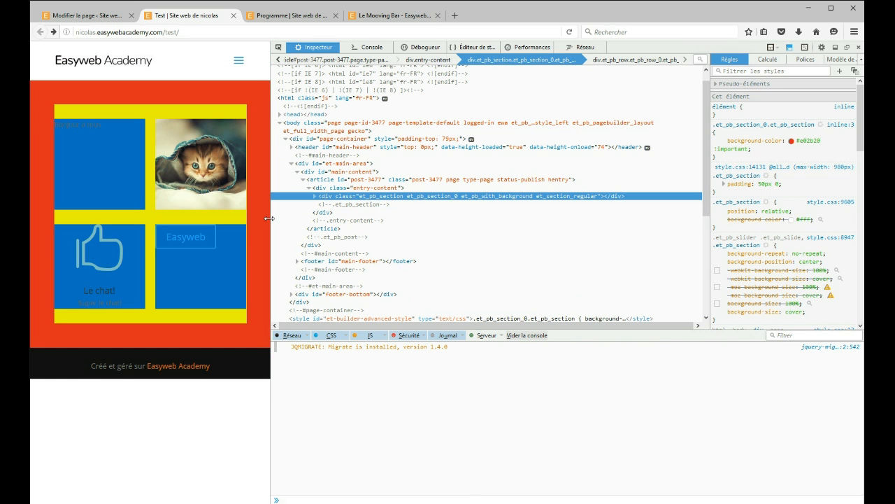
{"action": "left_click_drag", "start_coordinate": [269, 218], "coordinate": [675, 228]}
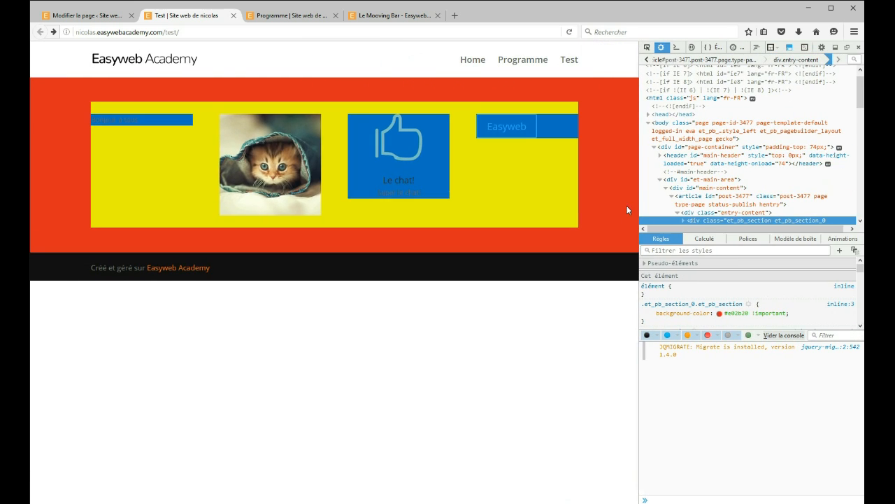
{"action": "left_click", "coordinate": [859, 46]}
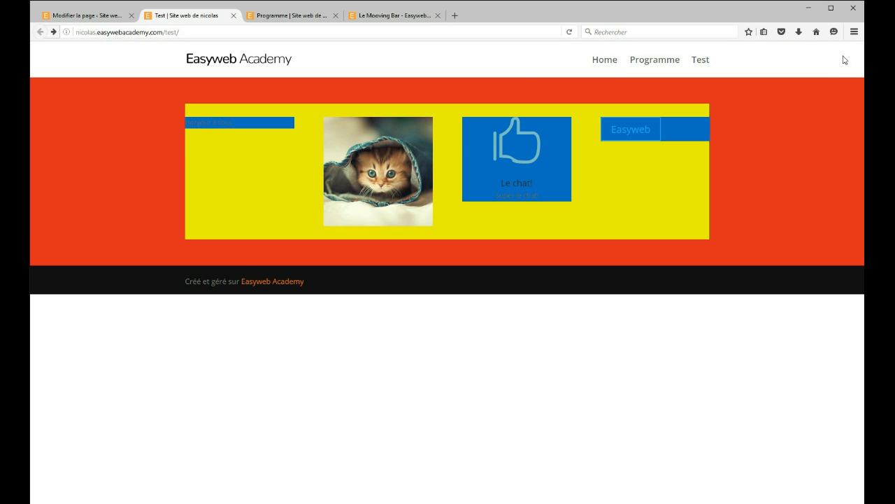
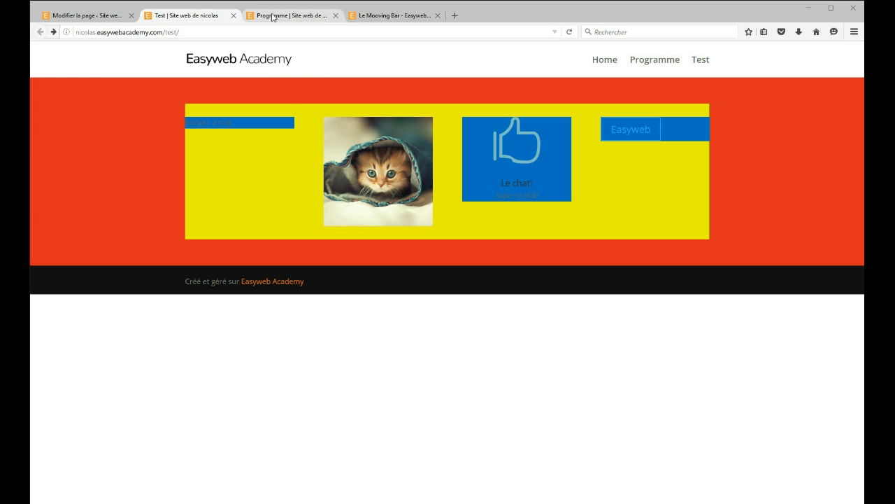
Step: Open the theme customizer in a new browser tab from the page editor and show the Test page in its preview
{"action": "left_click", "coordinate": [277, 17]}
{"action": "left_click", "coordinate": [186, 20]}
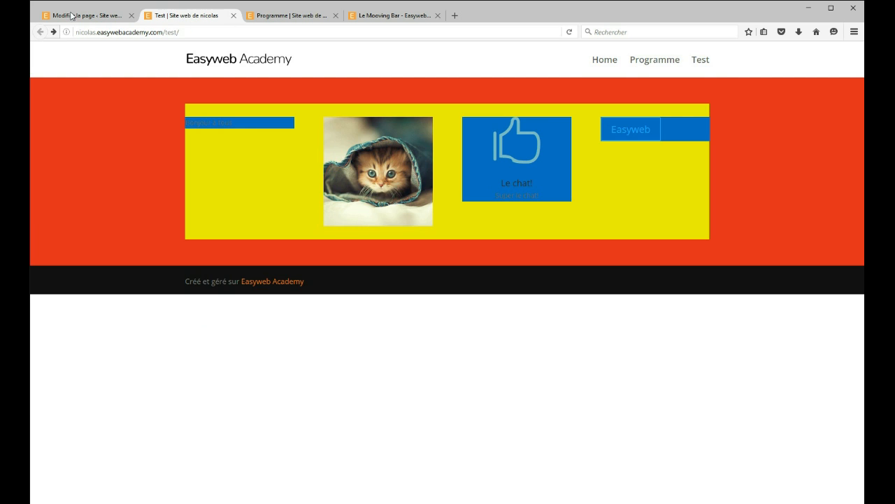
{"action": "left_click", "coordinate": [95, 18]}
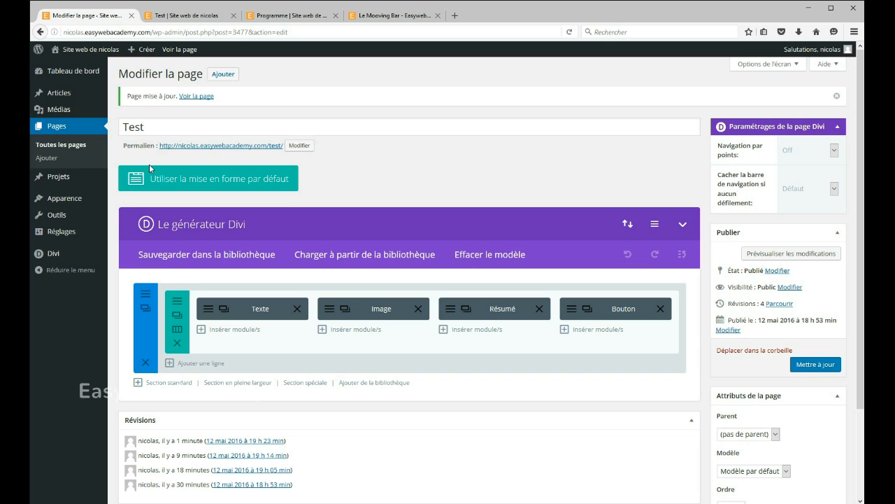
{"action": "mouse_move", "coordinate": [65, 200]}
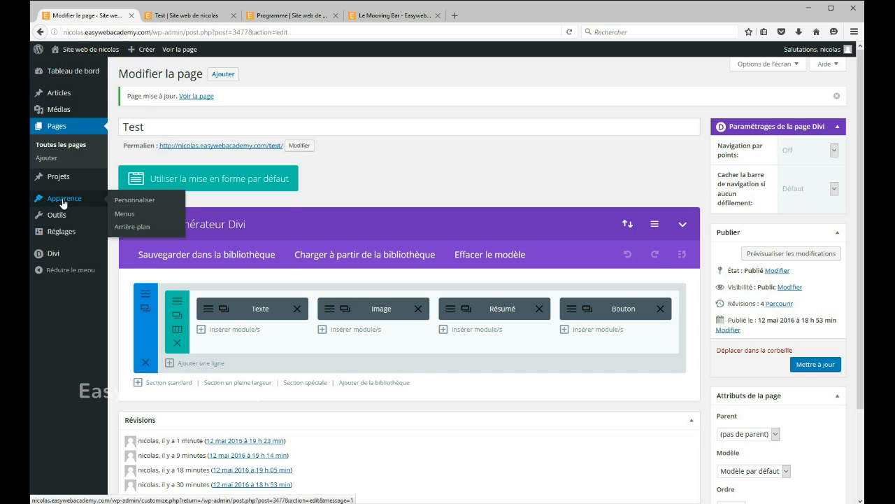
{"action": "right_click", "coordinate": [132, 202]}
{"action": "left_click", "coordinate": [151, 207]}
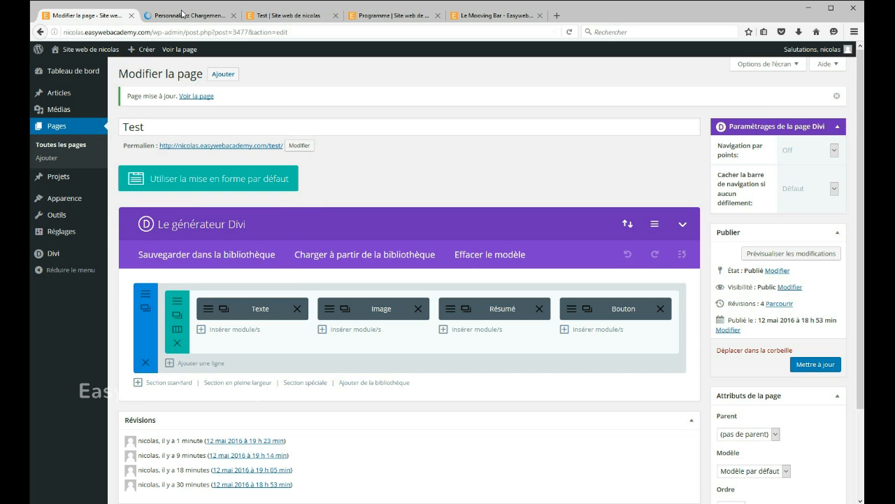
{"action": "left_click", "coordinate": [181, 14]}
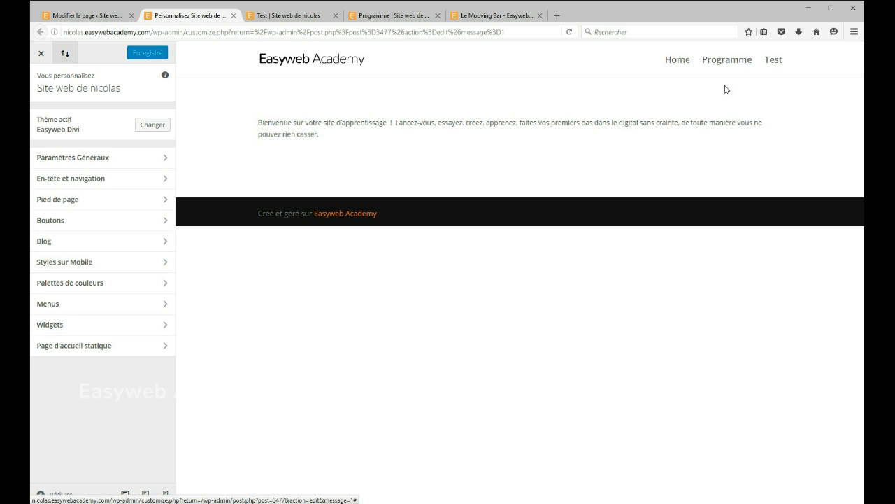
{"action": "left_click", "coordinate": [774, 60]}
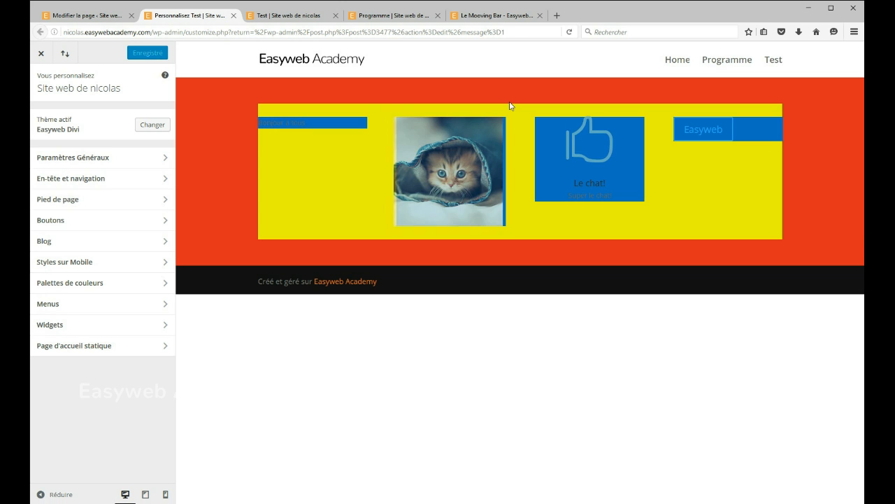
Step: Try a site content width of 1034 in the customizer's general layout settings, then reset it to the default
{"action": "left_click", "coordinate": [124, 157]}
{"action": "left_click", "coordinate": [40, 87]}
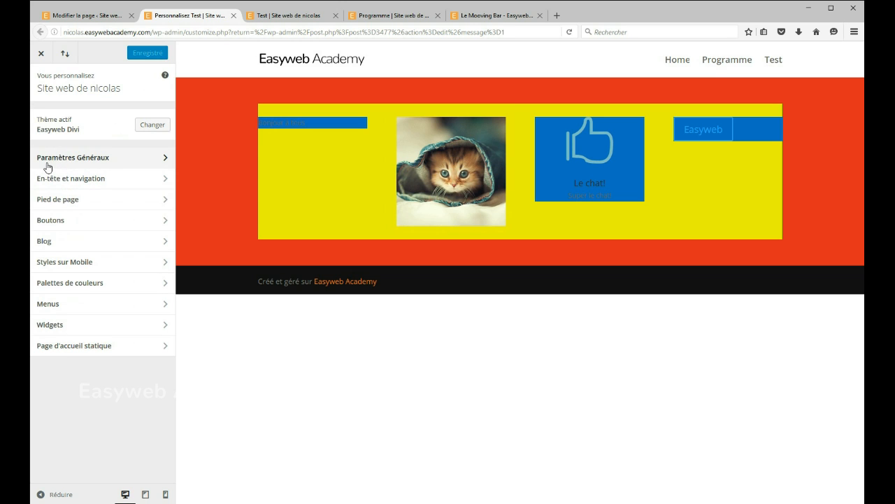
{"action": "left_click", "coordinate": [164, 158]}
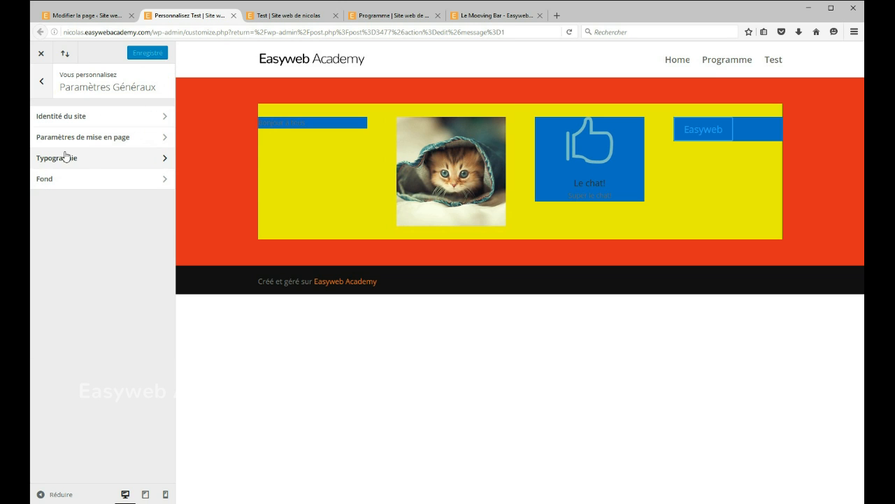
{"action": "left_click", "coordinate": [105, 138]}
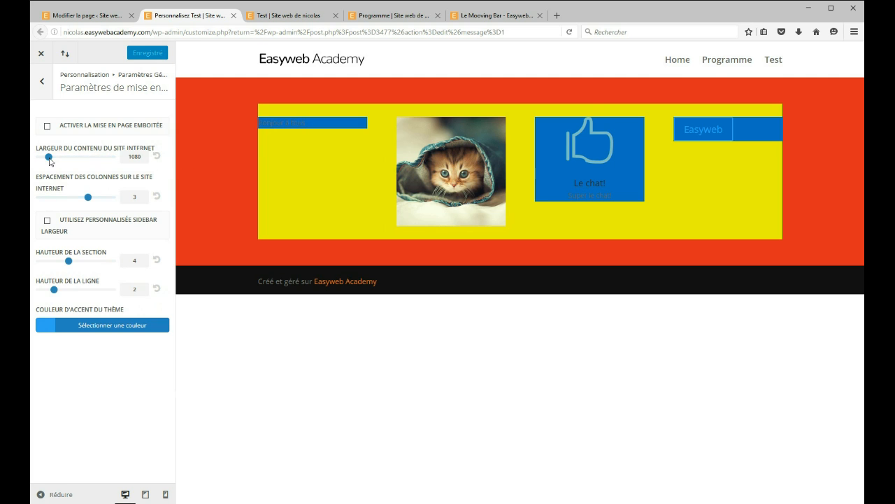
{"action": "mouse_move", "coordinate": [48, 161]}
{"action": "left_mouse_down"}
{"action": "mouse_move", "coordinate": [63, 160]}
{"action": "mouse_move", "coordinate": [47, 163]}
{"action": "left_mouse_up"}
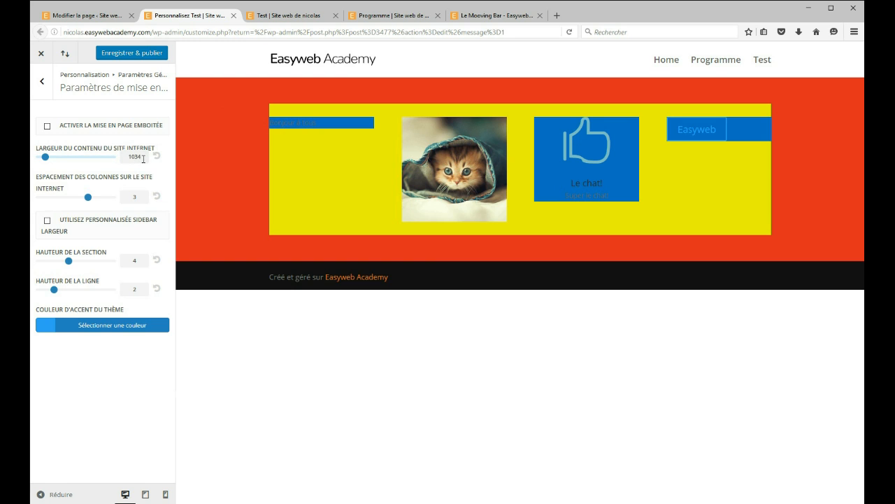
{"action": "left_click", "coordinate": [157, 157]}
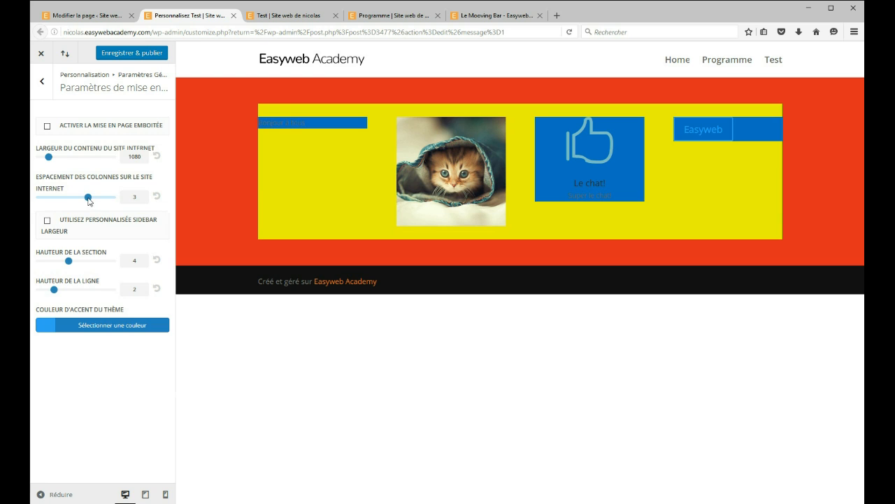
Step: Try a site-wide column spacing of 1 and return it to 3
{"action": "left_click_drag", "start_coordinate": [90, 201], "coordinate": [40, 203]}
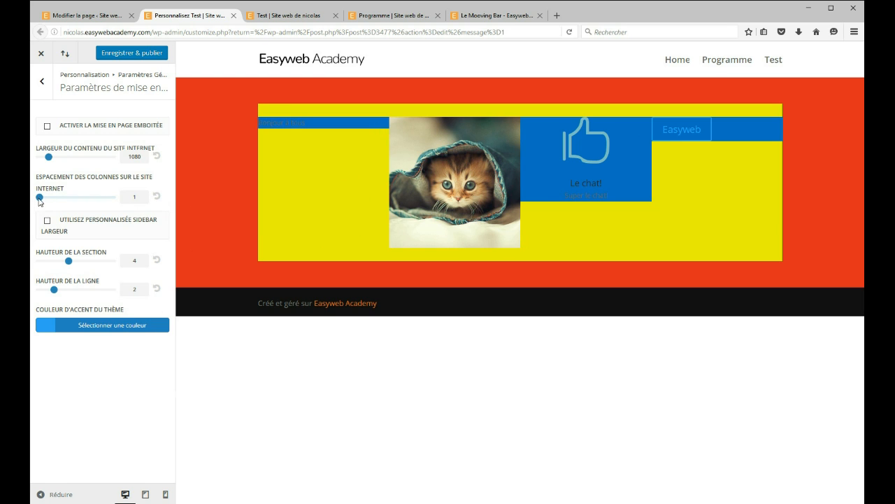
{"action": "left_click_drag", "start_coordinate": [40, 199], "coordinate": [81, 199]}
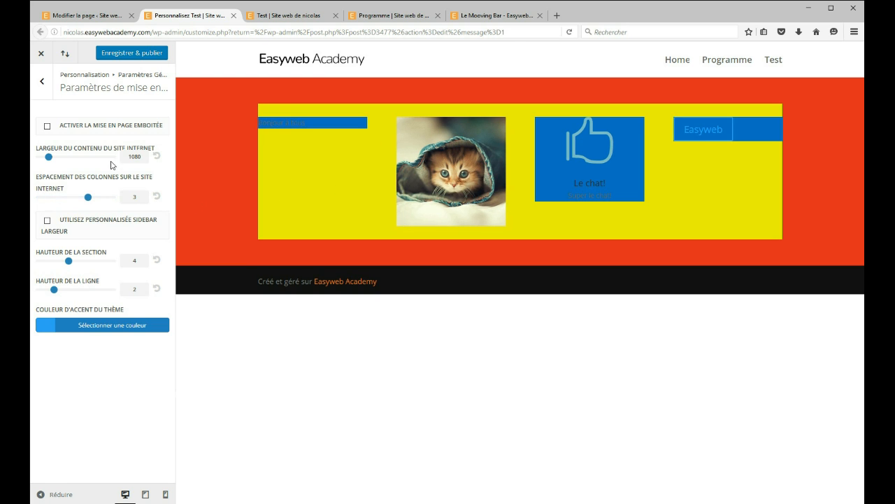
{"action": "mouse_move", "coordinate": [89, 201]}
{"action": "left_mouse_down"}
{"action": "mouse_move", "coordinate": [107, 201]}
{"action": "mouse_move", "coordinate": [31, 203]}
{"action": "mouse_move", "coordinate": [91, 202]}
{"action": "left_mouse_up"}
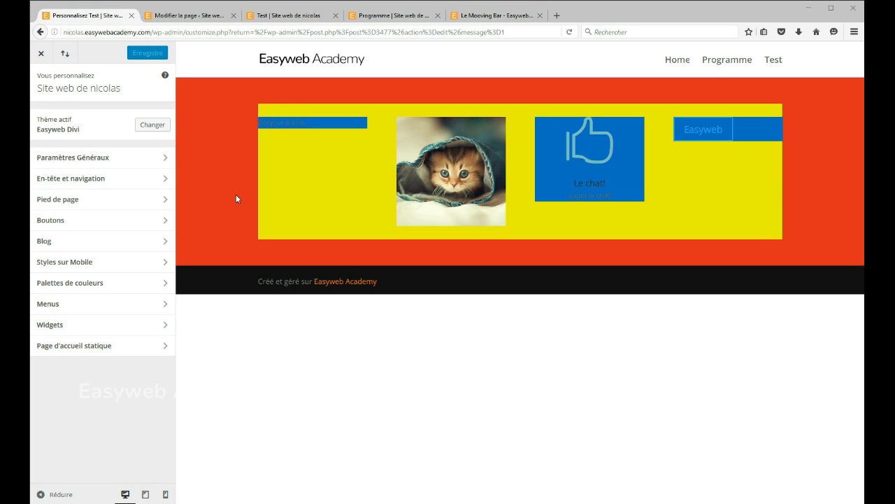
Step: Review the full-width, custom width, gutter and padding options in the Test page's row settings, then close them without saving
{"action": "left_click", "coordinate": [186, 16]}
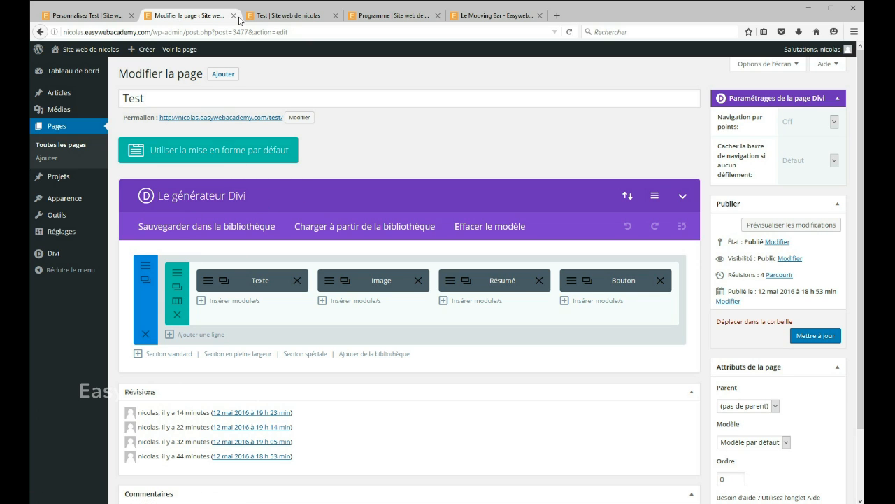
{"action": "left_click", "coordinate": [283, 20]}
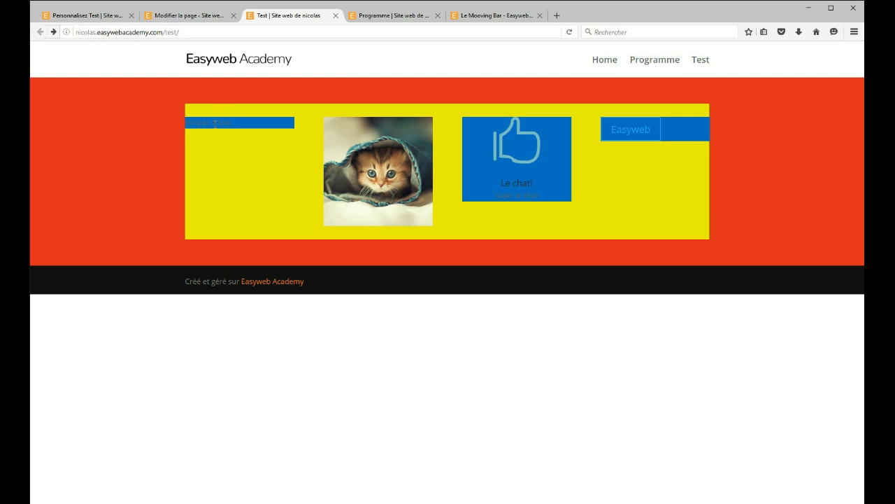
{"action": "left_click", "coordinate": [170, 16]}
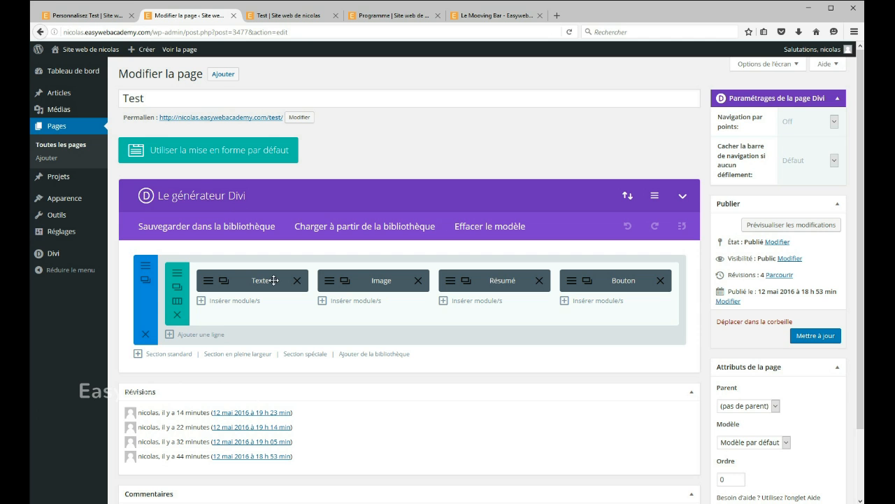
{"action": "left_click", "coordinate": [179, 274]}
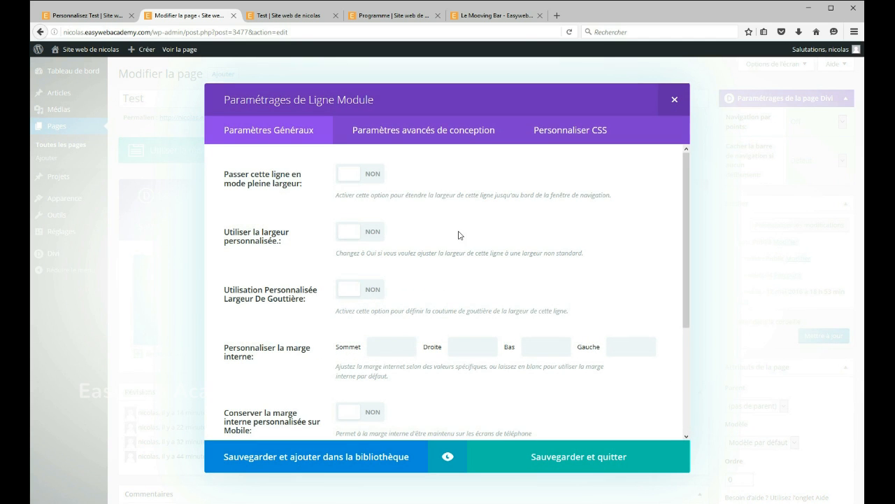
{"action": "scroll", "coordinate": [291, 188], "scroll_direction": "down", "scroll_amount": 2}
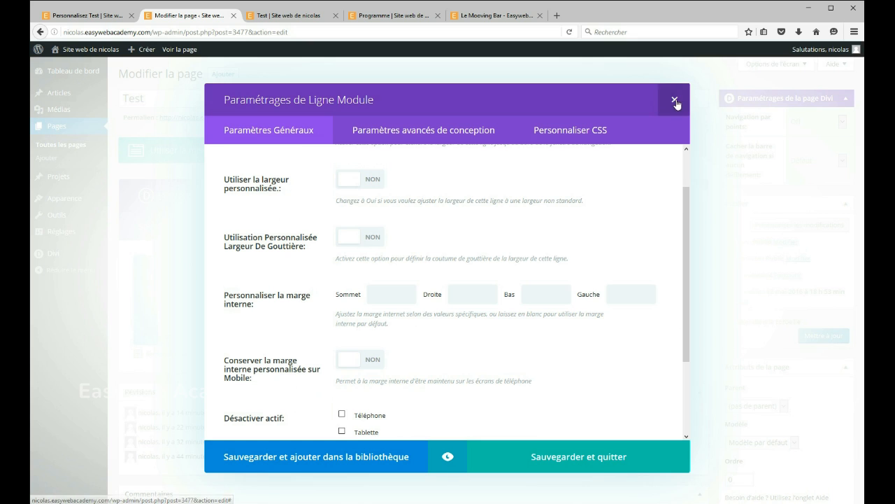
{"action": "left_click", "coordinate": [674, 99]}
Step: Set the section's custom padding to 0 for top, right, bottom and left, and save the section settings
{"action": "left_click", "coordinate": [146, 279]}
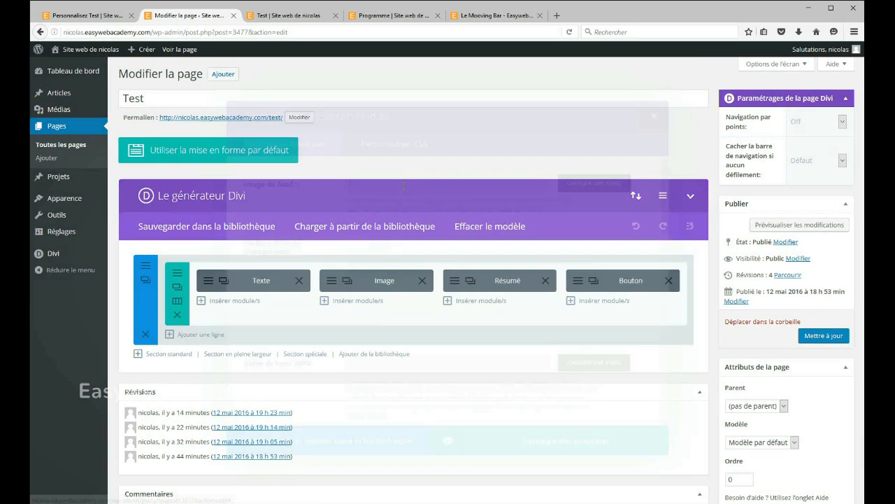
{"action": "scroll", "coordinate": [320, 200], "scroll_direction": "down", "scroll_amount": 5}
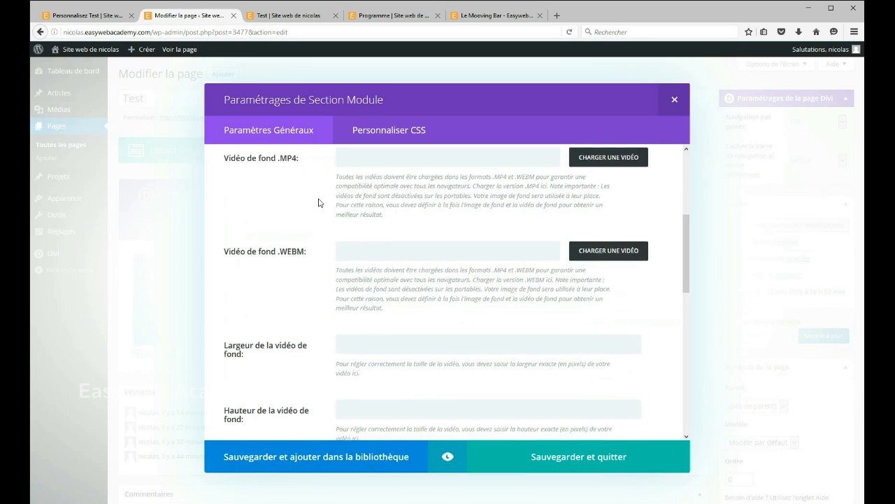
{"action": "scroll", "coordinate": [320, 200], "scroll_direction": "down", "scroll_amount": 8}
{"action": "scroll", "coordinate": [318, 203], "scroll_direction": "down", "scroll_amount": 4}
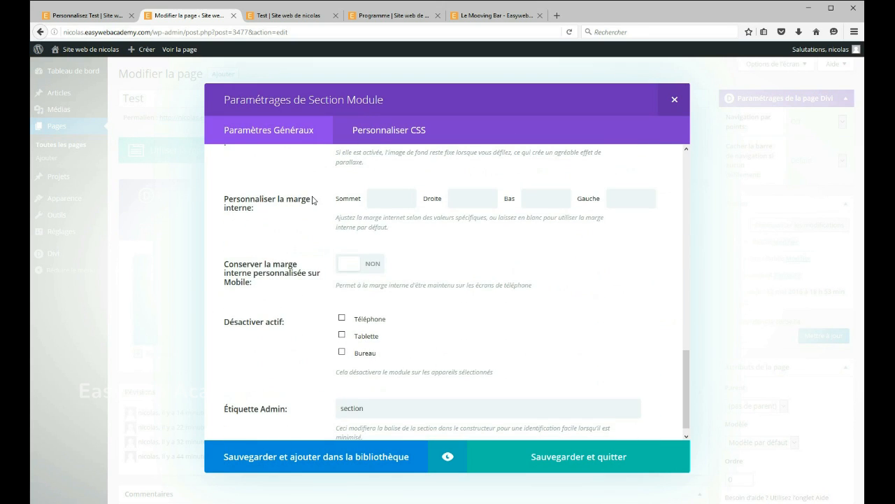
{"action": "scroll", "coordinate": [310, 200], "scroll_direction": "up", "scroll_amount": 2}
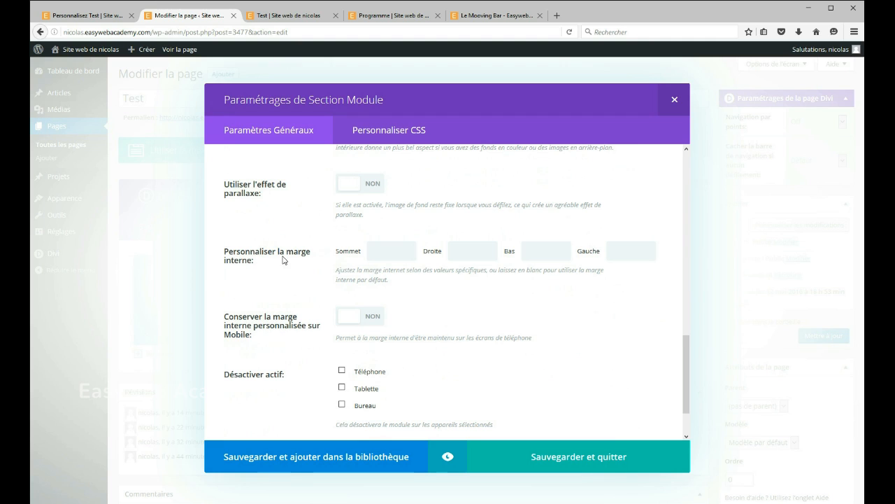
{"action": "left_click", "coordinate": [381, 250]}
{"action": "type", "text": "0"}
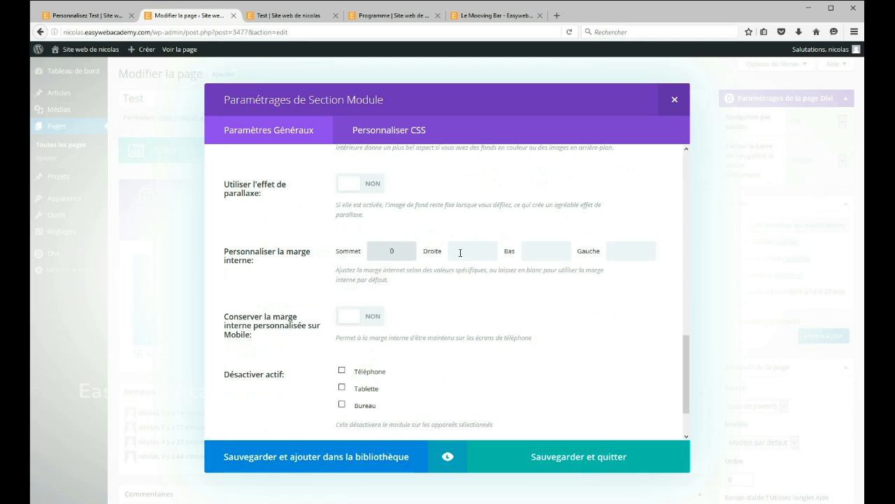
{"action": "left_click", "coordinate": [460, 252]}
{"action": "type", "text": "0"}
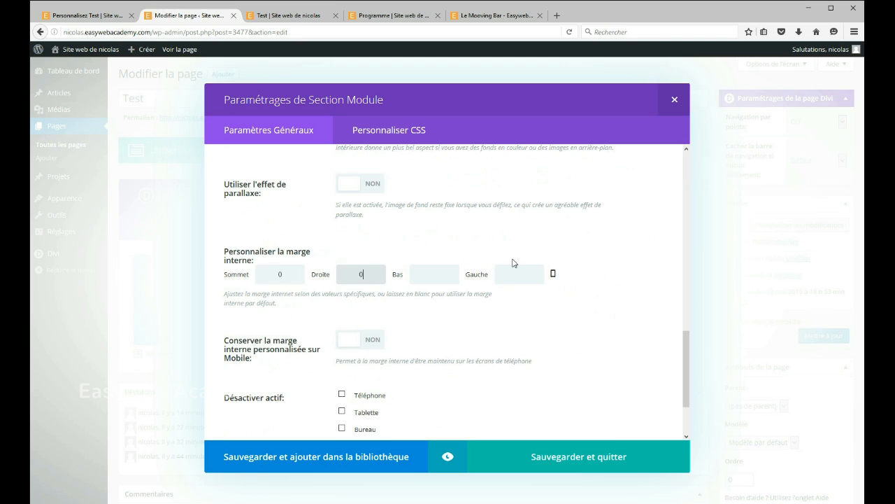
{"action": "key", "text": "Tab"}
{"action": "type", "text": "0"}
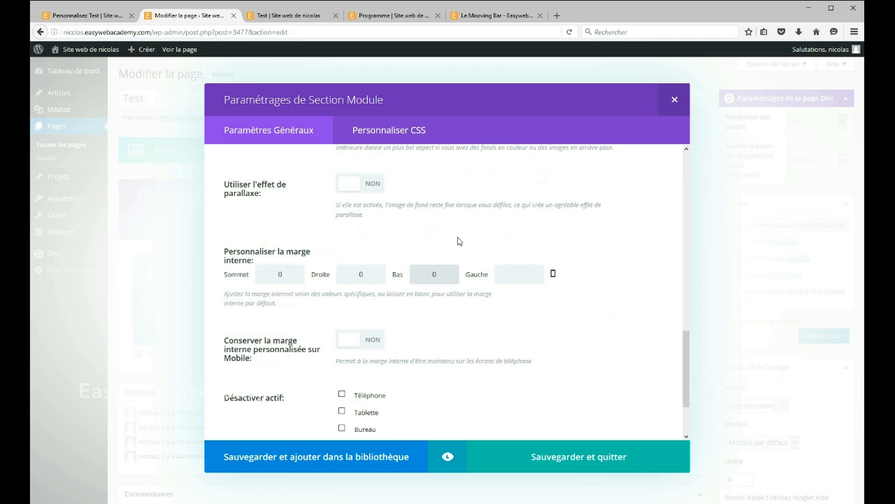
{"action": "key", "text": "Tab"}
{"action": "type", "text": "0"}
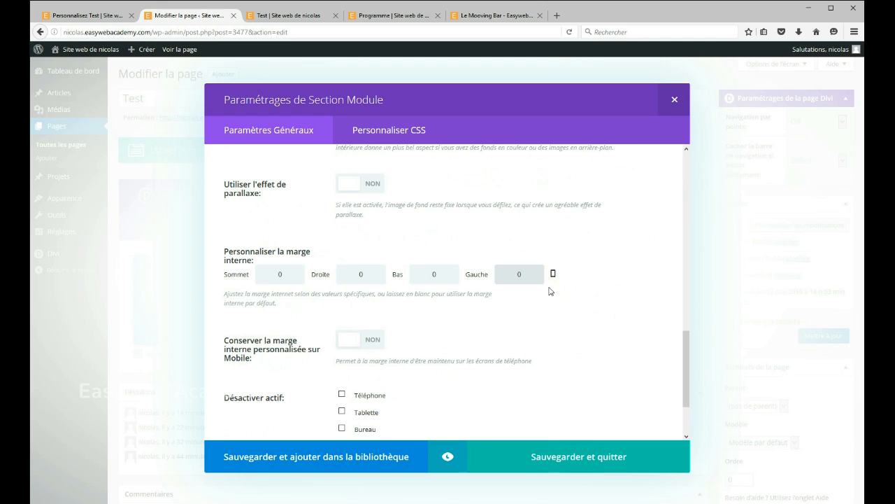
{"action": "left_click", "coordinate": [539, 459]}
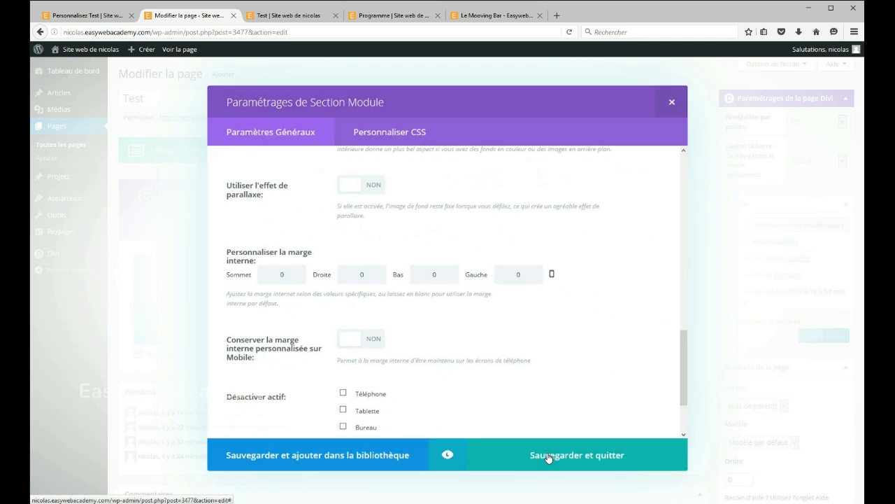
Step: Update the Test page and reload its live view to check the section's padding
{"action": "left_click", "coordinate": [810, 339]}
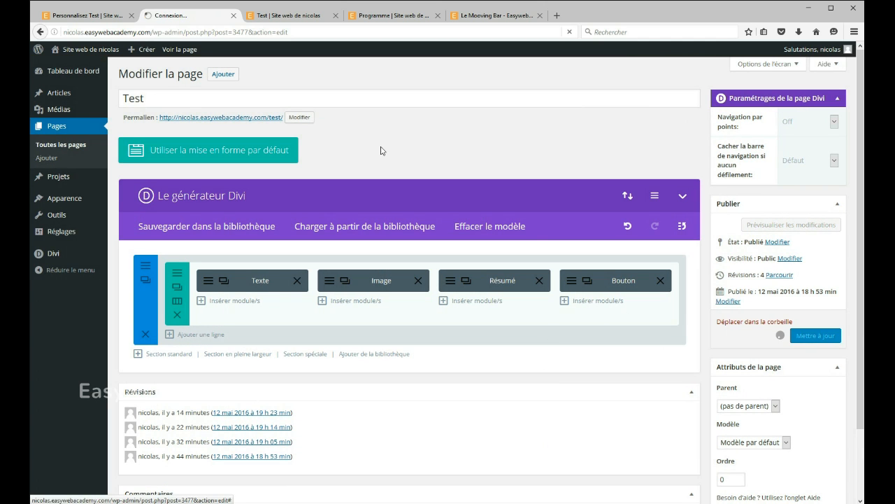
{"action": "left_click", "coordinate": [280, 16]}
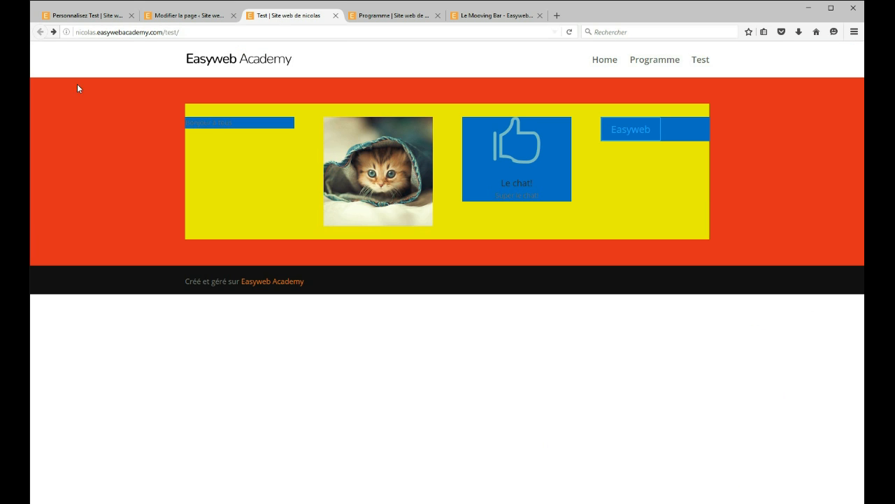
{"action": "left_click", "coordinate": [569, 32]}
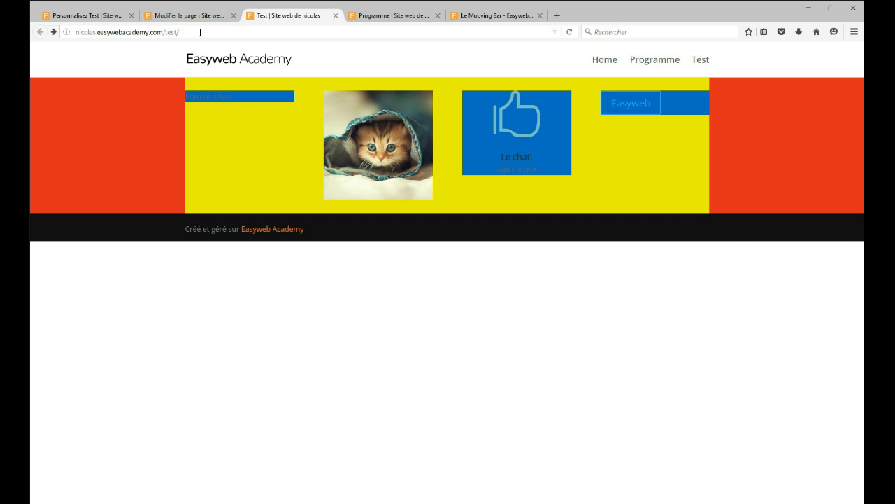
Step: Set the row's custom padding to 0 on all four sides in the Test page editor and save the row settings
{"action": "left_click", "coordinate": [178, 16]}
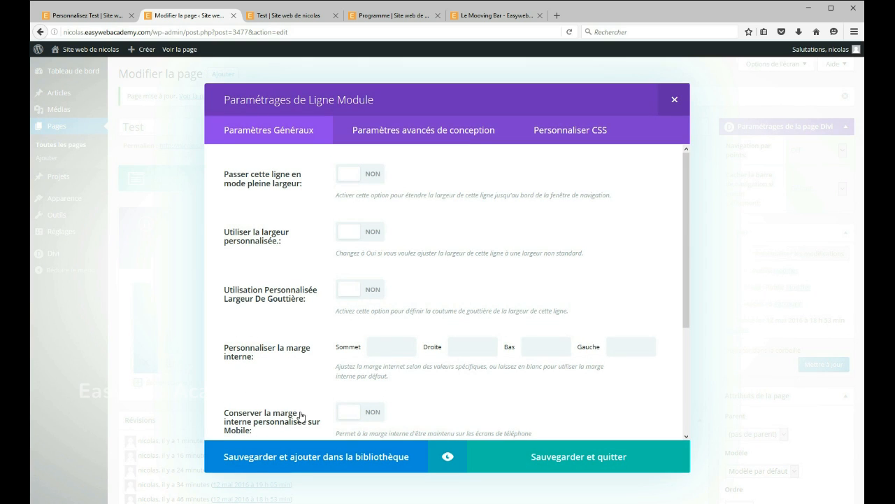
{"action": "left_click", "coordinate": [381, 347]}
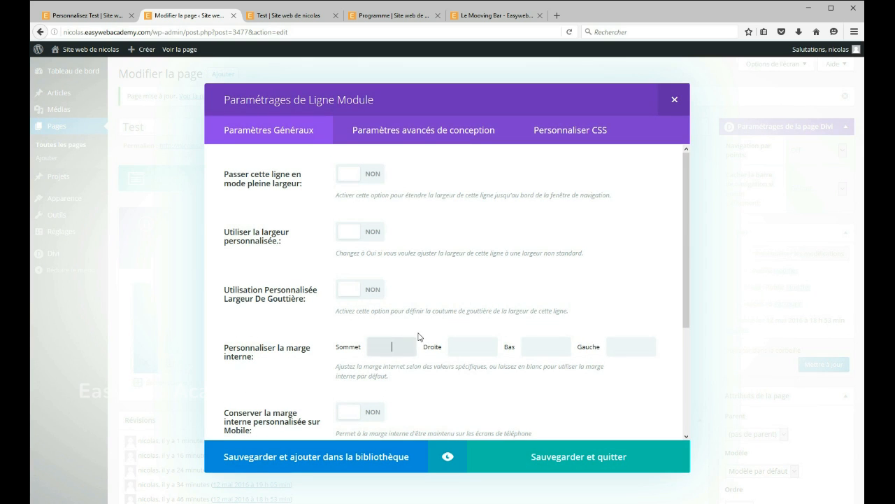
{"action": "type", "text": "0"}
{"action": "left_click", "coordinate": [470, 349]}
{"action": "type", "text": "0"}
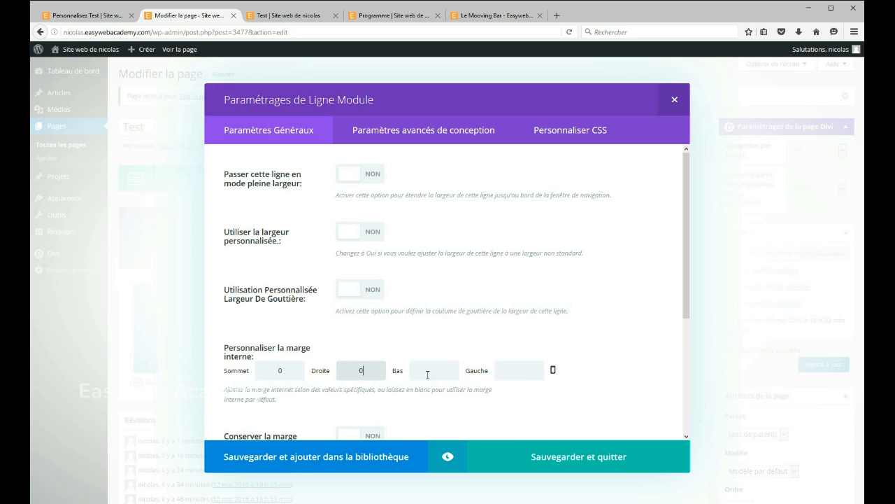
{"action": "left_click", "coordinate": [440, 365]}
{"action": "type", "text": "0"}
{"action": "left_click", "coordinate": [522, 370]}
{"action": "type", "text": "0"}
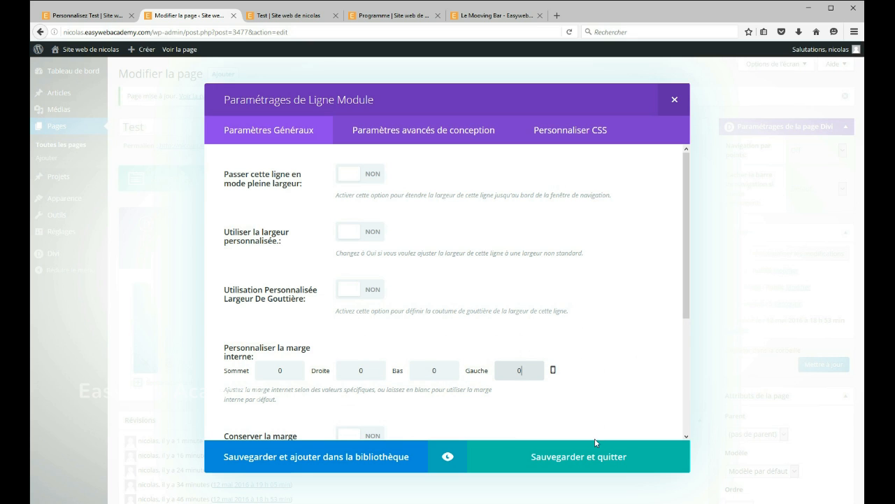
{"action": "left_click", "coordinate": [553, 463]}
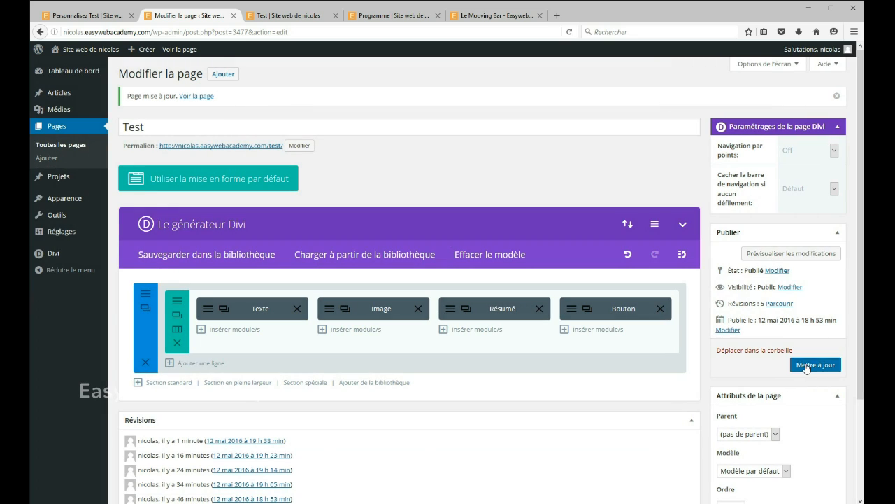
Step: Publish the row padding change and reload the live Test page to check it
{"action": "left_click", "coordinate": [815, 366]}
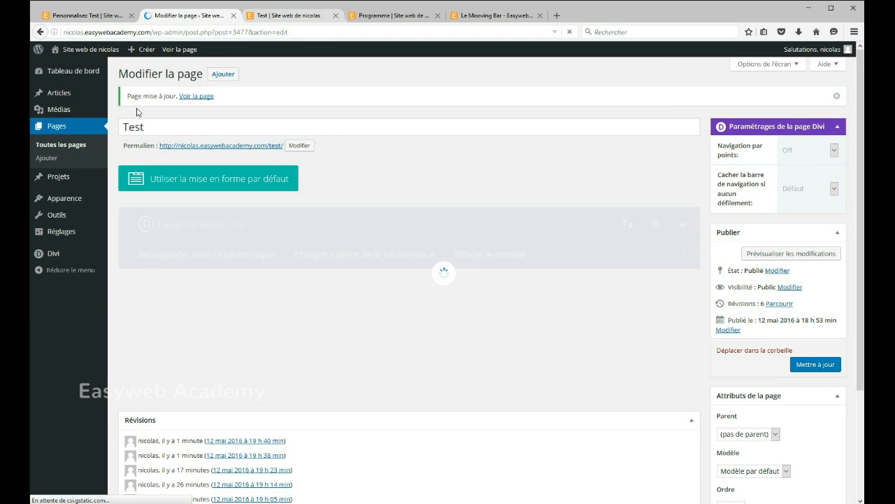
{"action": "key", "text": "ctrl+Tab"}
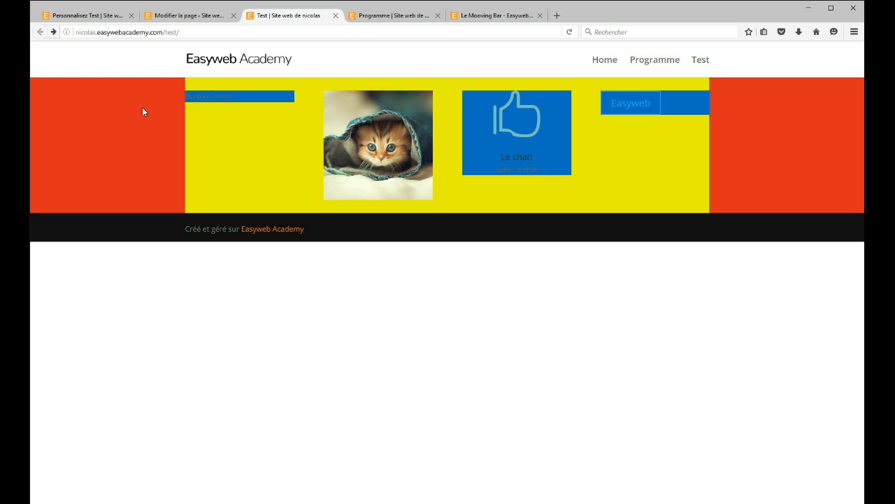
{"action": "left_click", "coordinate": [570, 31]}
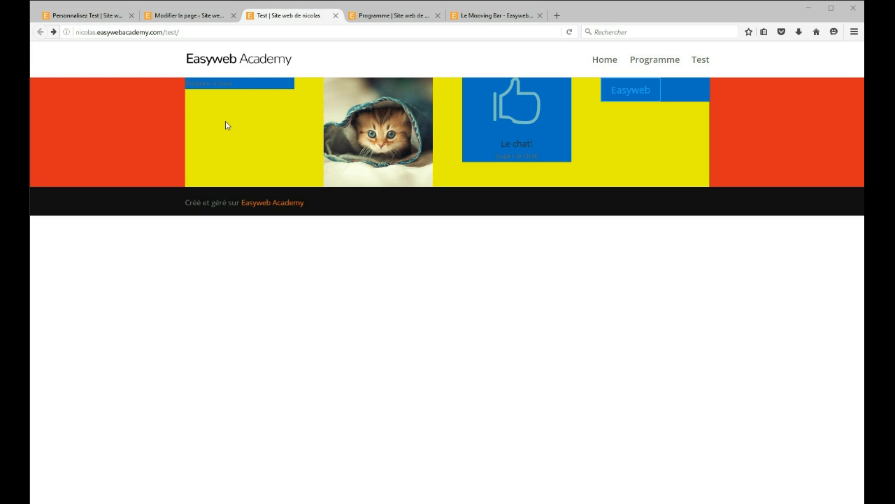
Step: Return to the page editor, view the section's general settings and close them without saving
{"action": "left_click", "coordinate": [188, 16]}
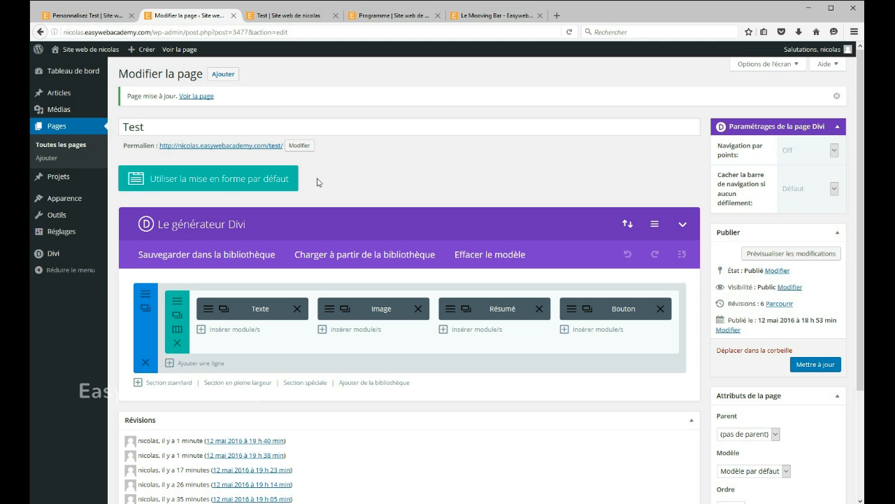
{"action": "scroll", "coordinate": [364, 169], "scroll_direction": "down", "scroll_amount": 1}
{"action": "scroll", "coordinate": [363, 169], "scroll_direction": "down", "scroll_amount": 2}
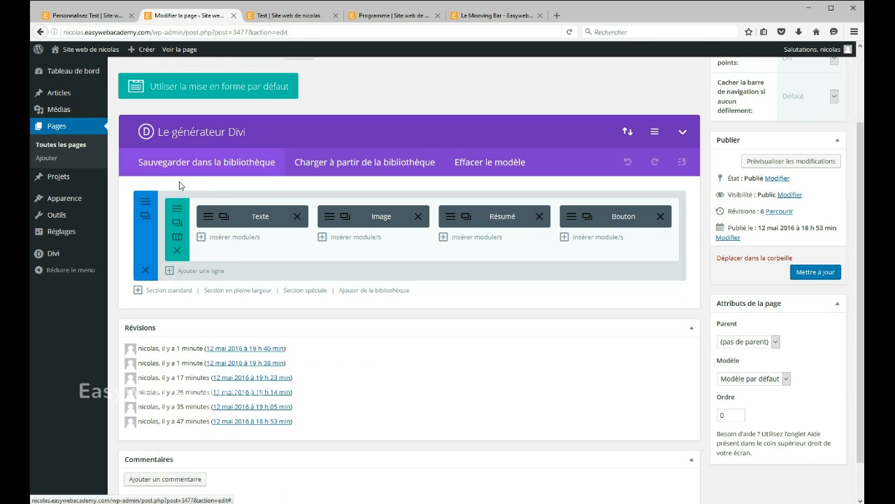
{"action": "left_click", "coordinate": [145, 201]}
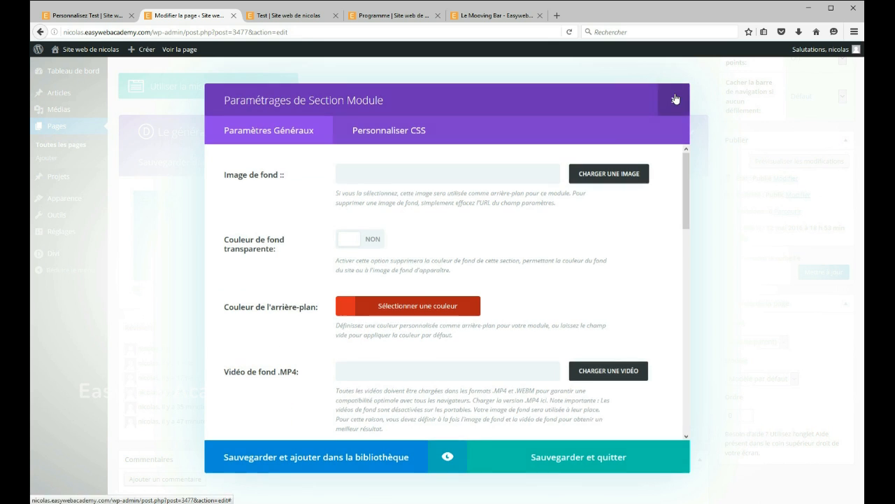
{"action": "left_click", "coordinate": [675, 96]}
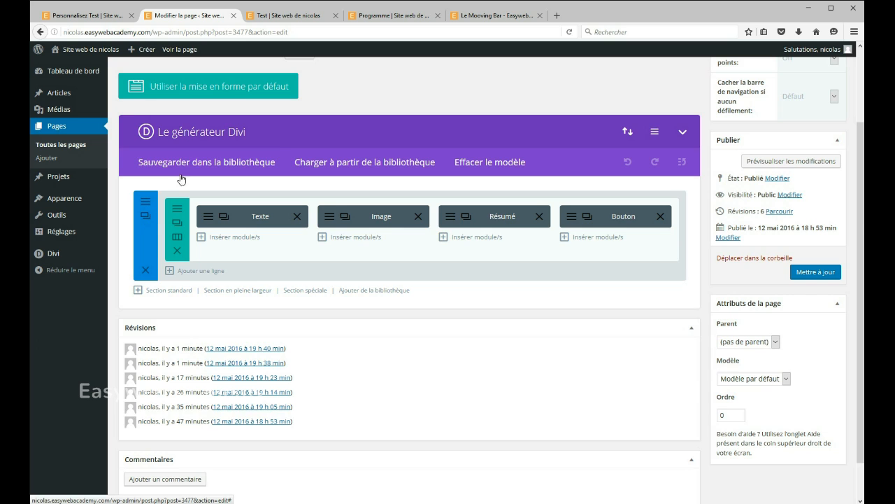
Step: Duplicate the Texte module in the first column, then delete the copy
{"action": "scroll", "coordinate": [175, 176], "scroll_direction": "down", "scroll_amount": 1}
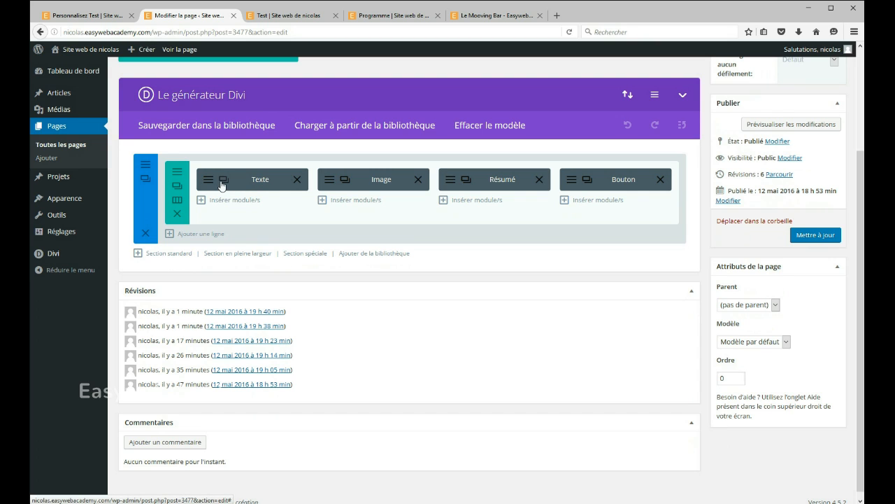
{"action": "left_click_drag", "start_coordinate": [221, 185], "coordinate": [306, 221]}
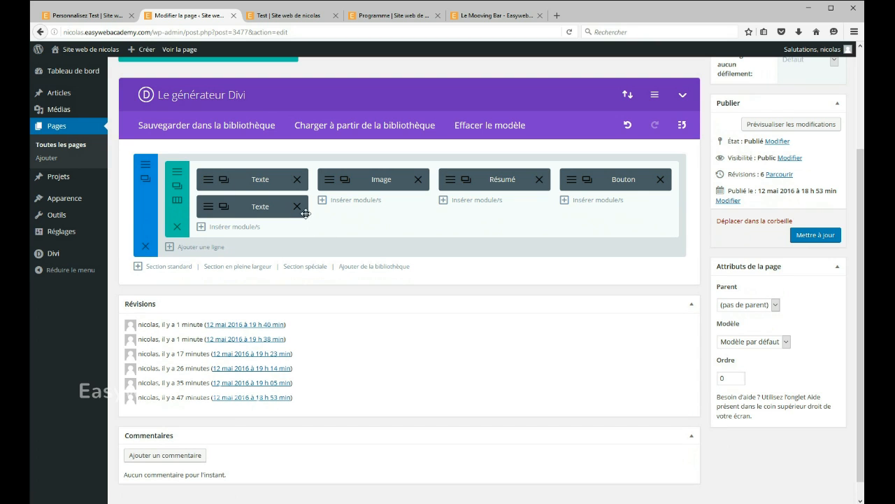
{"action": "left_click", "coordinate": [297, 206]}
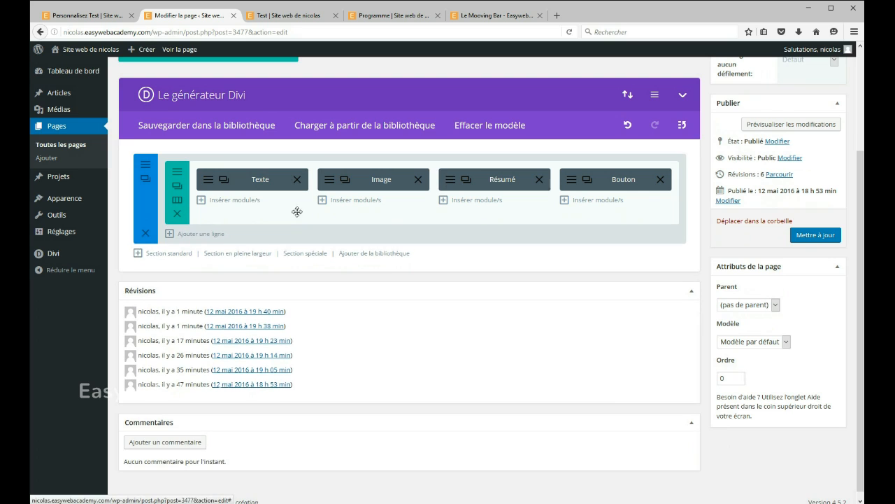
Step: Duplicate the whole section, update the page and reload the live Test page to view both sections
{"action": "left_click", "coordinate": [144, 179]}
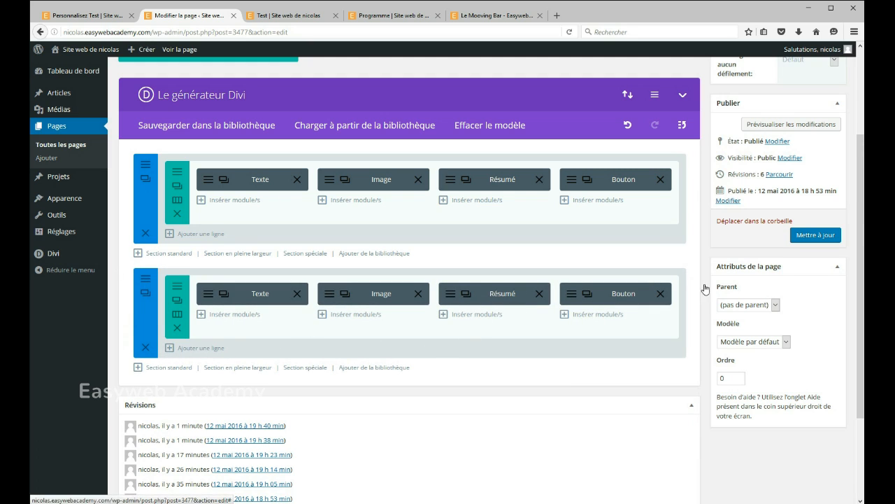
{"action": "left_click", "coordinate": [816, 237]}
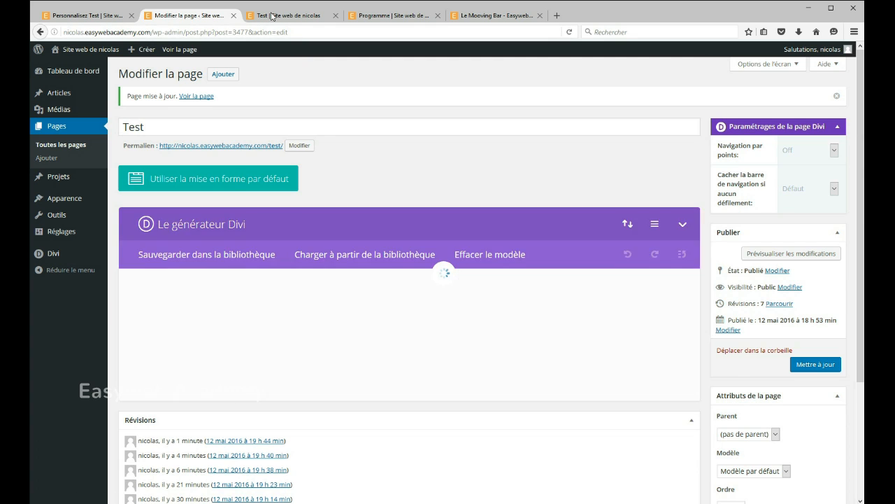
{"action": "left_click", "coordinate": [273, 14]}
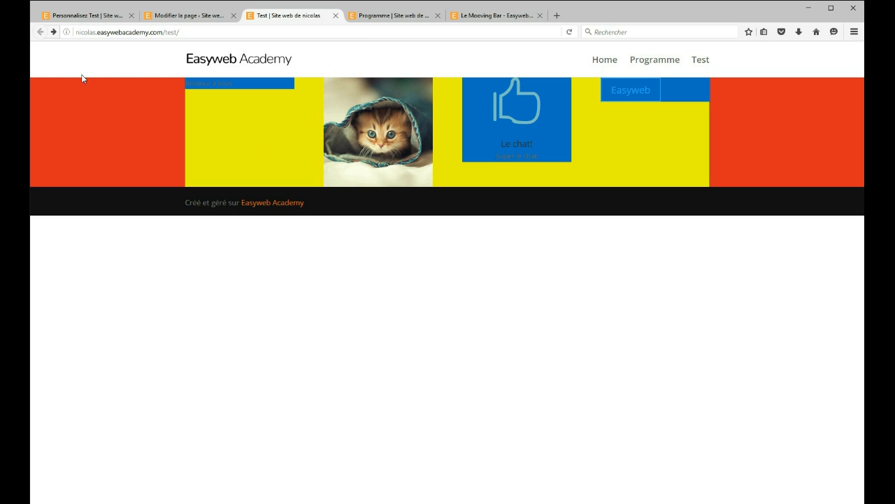
{"action": "left_click", "coordinate": [568, 32]}
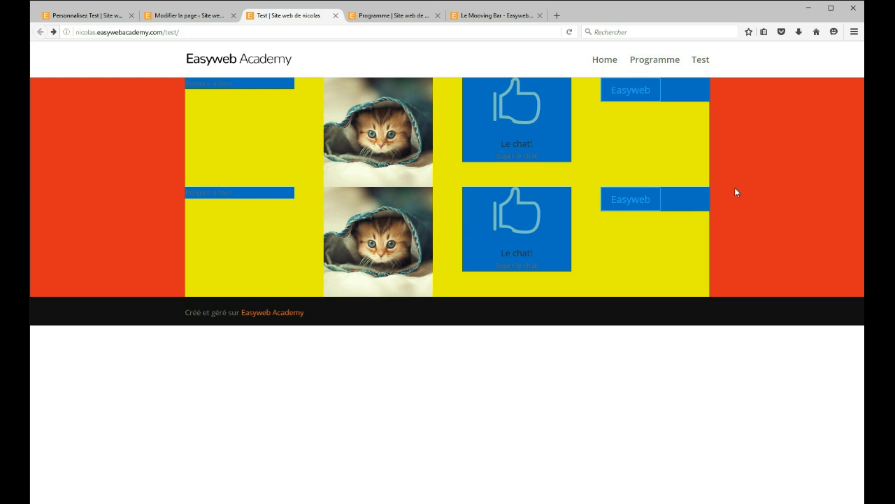
Step: Examine how the image and text blocks sit edge to edge on the Le Mooving Bar example page
{"action": "left_click", "coordinate": [477, 16]}
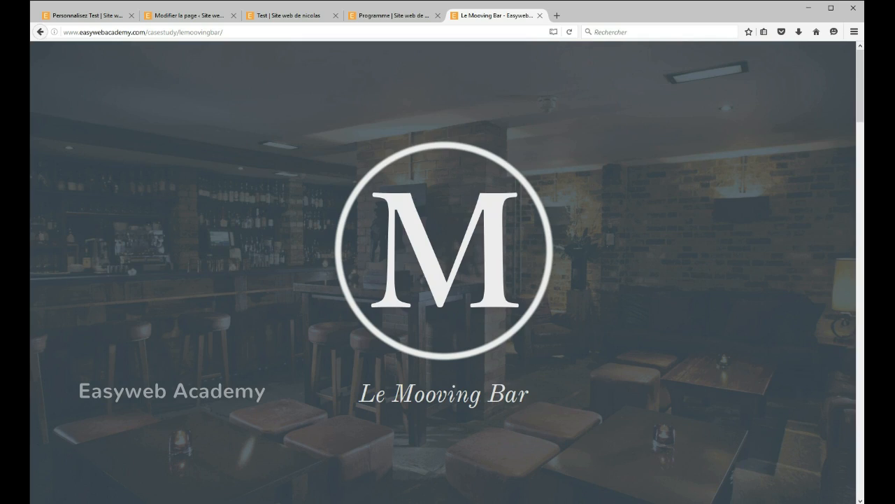
{"action": "scroll", "coordinate": [854, 106], "scroll_direction": "down", "scroll_amount": 4}
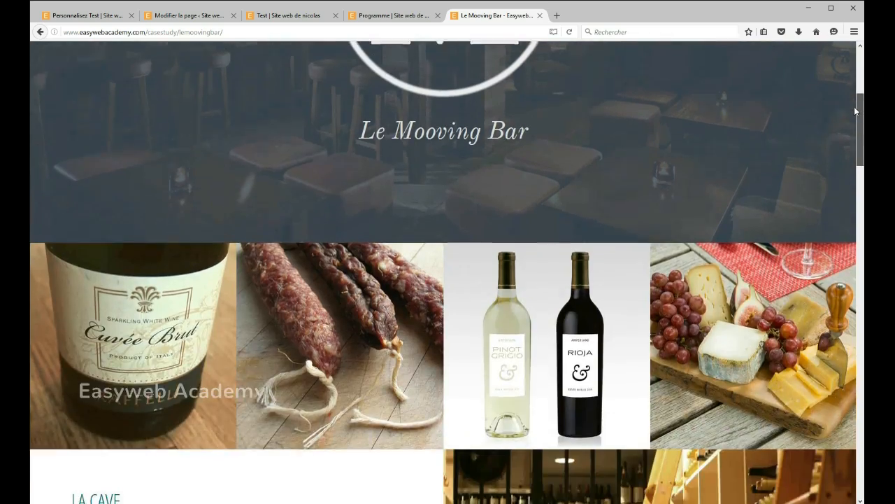
{"action": "left_click_drag", "start_coordinate": [855, 108], "coordinate": [860, 63]}
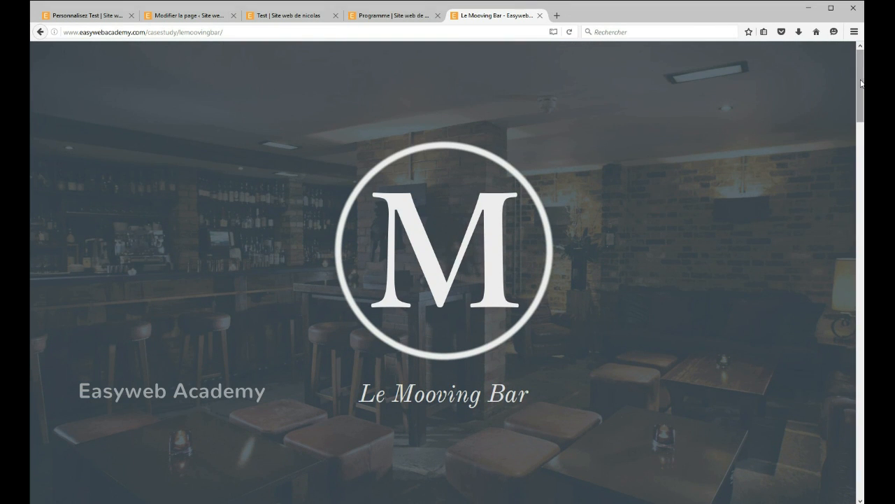
{"action": "left_click_drag", "start_coordinate": [857, 85], "coordinate": [860, 155]}
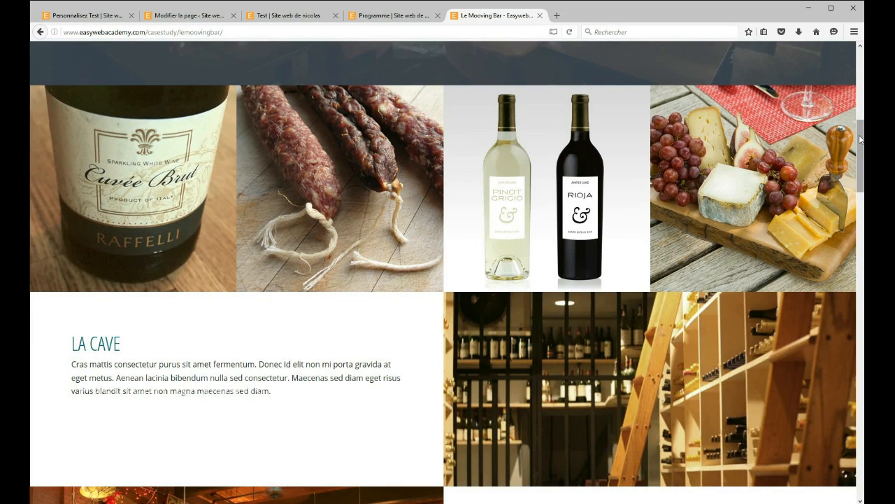
Step: Compare the four-image row with the alternating La Cave and Le Bar text and image blocks on the example page
{"action": "scroll", "coordinate": [859, 158], "scroll_direction": "down", "scroll_amount": 5}
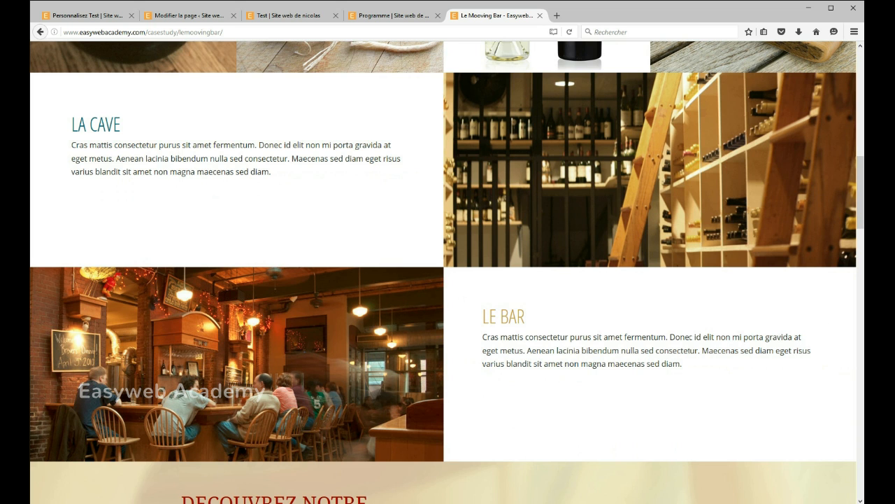
{"action": "left_click_drag", "start_coordinate": [860, 178], "coordinate": [859, 129]}
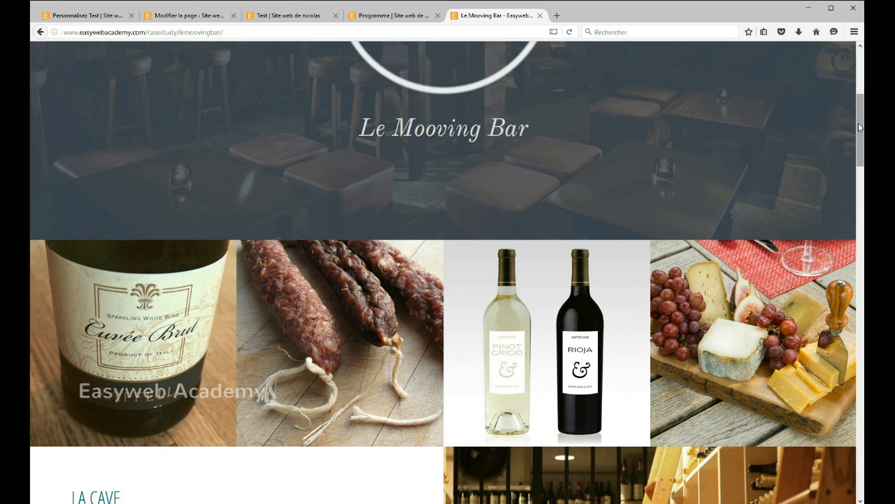
{"action": "scroll", "coordinate": [863, 135], "scroll_direction": "up", "scroll_amount": 3}
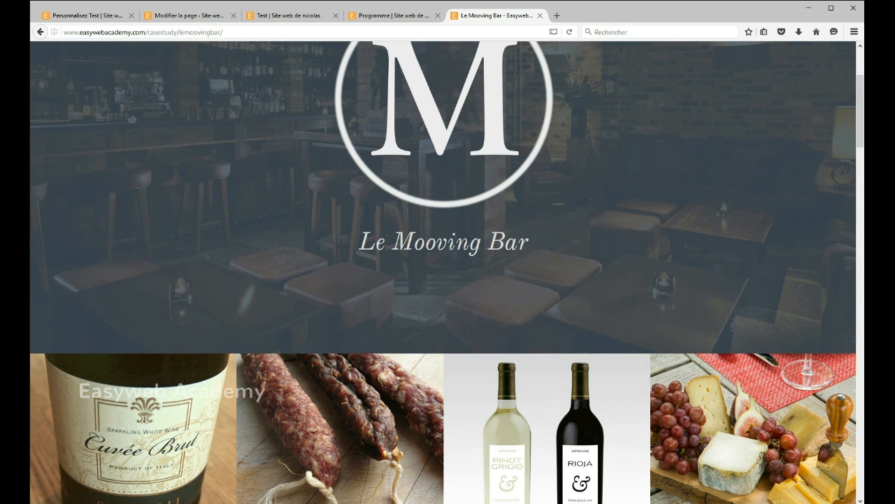
{"action": "scroll", "coordinate": [860, 129], "scroll_direction": "down", "scroll_amount": 5}
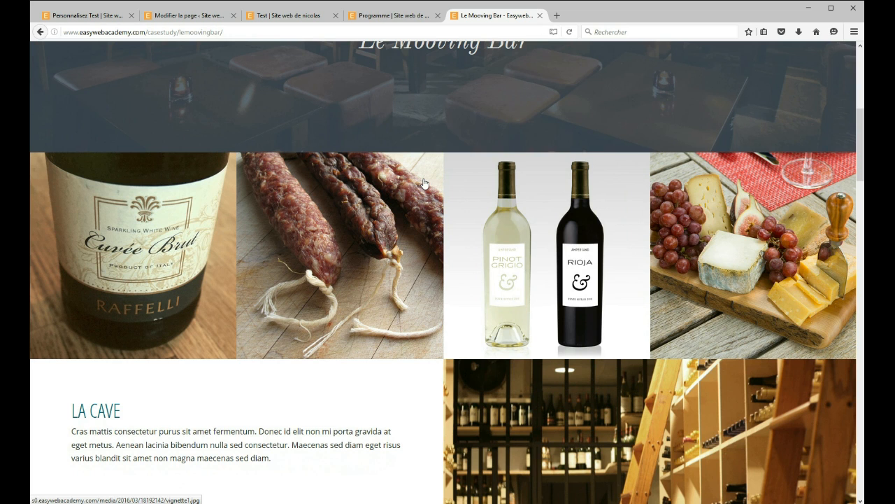
{"action": "scroll", "coordinate": [422, 182], "scroll_direction": "up", "scroll_amount": 1}
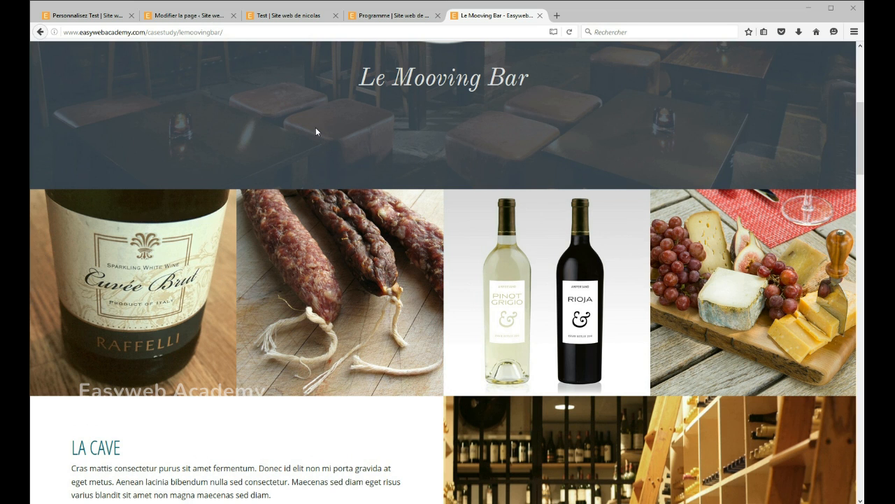
Step: Return to the Test page editor, delete the second section and undo the deletion
{"action": "left_click", "coordinate": [175, 15]}
{"action": "scroll", "coordinate": [231, 154], "scroll_direction": "down", "scroll_amount": 1}
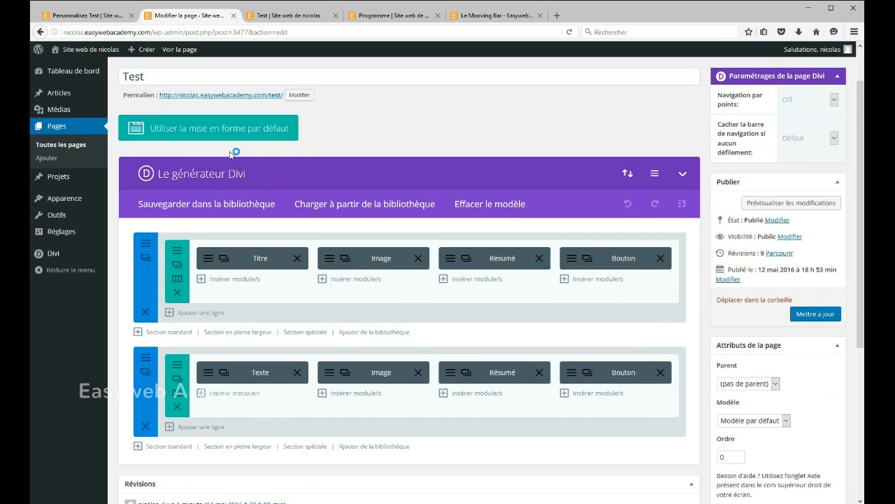
{"action": "scroll", "coordinate": [244, 138], "scroll_direction": "down", "scroll_amount": 1}
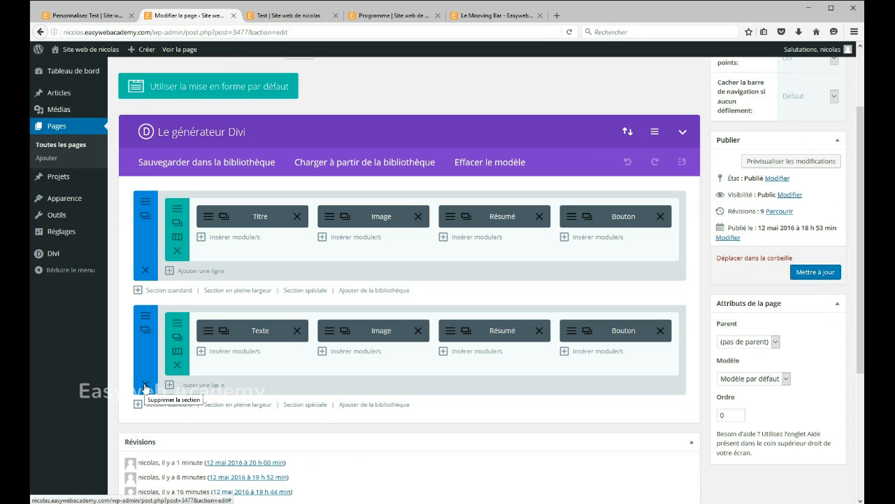
{"action": "left_click", "coordinate": [144, 387]}
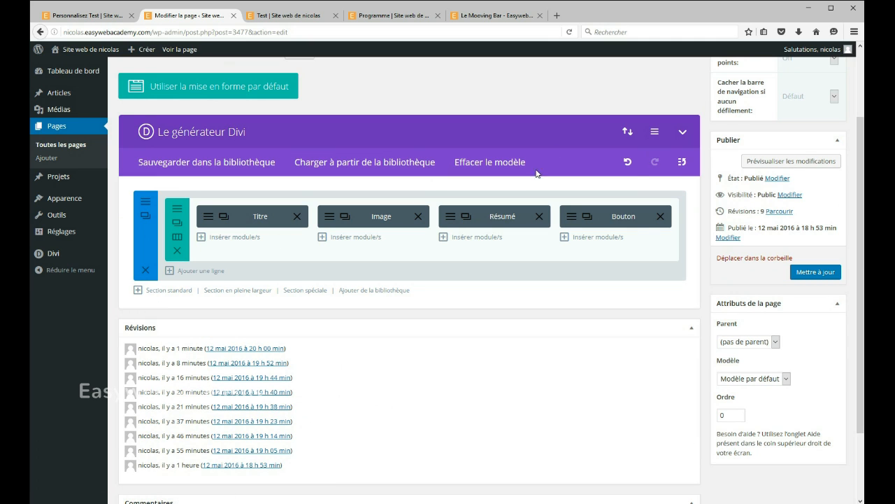
{"action": "left_click", "coordinate": [626, 163]}
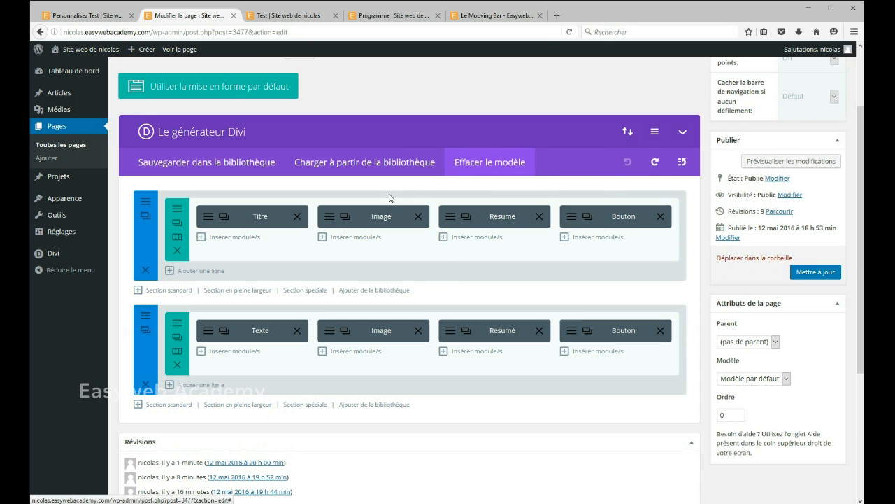
Step: Try a 2/3 + 1/3 column structure on the first section's row, and reload the editor to discard the change
{"action": "left_click", "coordinate": [176, 239]}
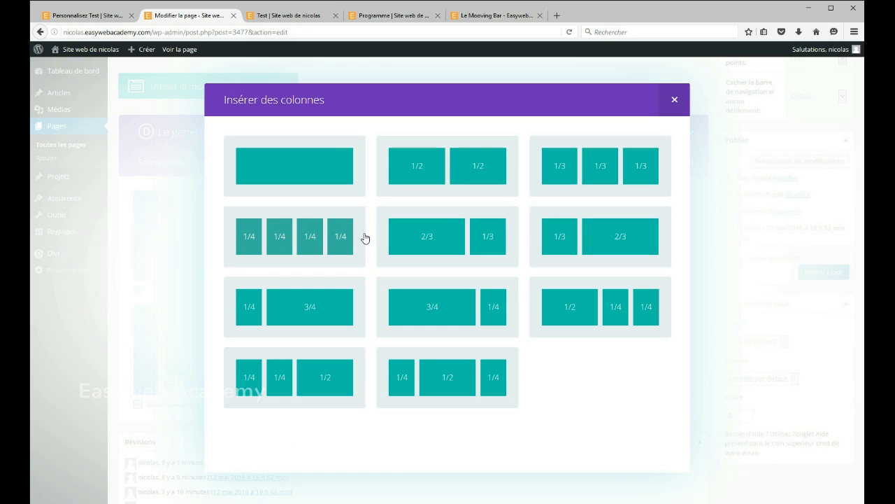
{"action": "left_click", "coordinate": [443, 240]}
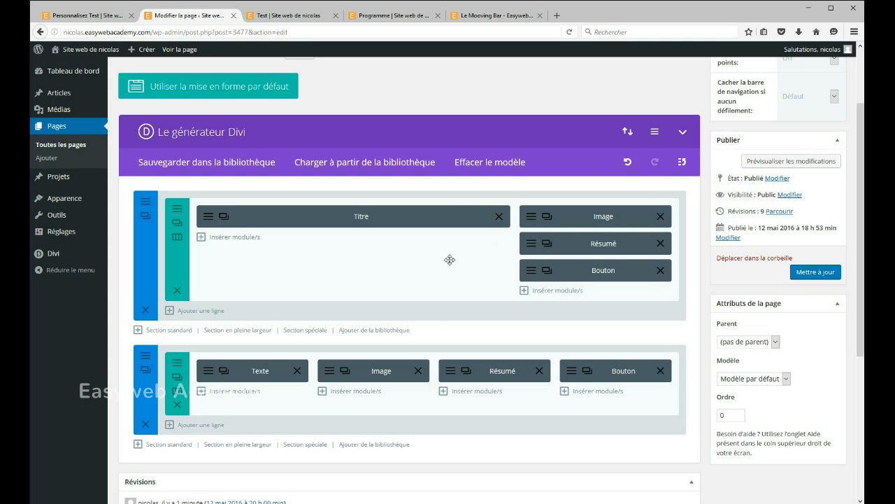
{"action": "scroll", "coordinate": [456, 144], "scroll_direction": "up", "scroll_amount": 3}
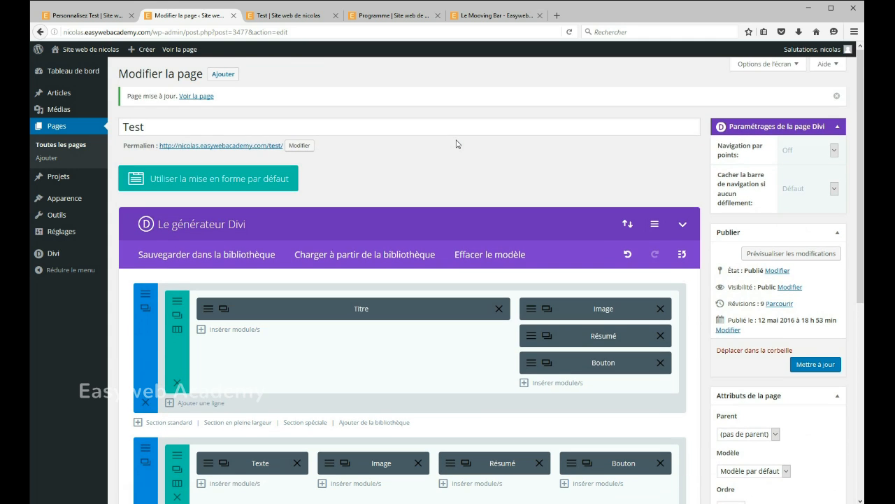
{"action": "scroll", "coordinate": [465, 146], "scroll_direction": "down", "scroll_amount": 2}
{"action": "scroll", "coordinate": [466, 149], "scroll_direction": "up", "scroll_amount": 1}
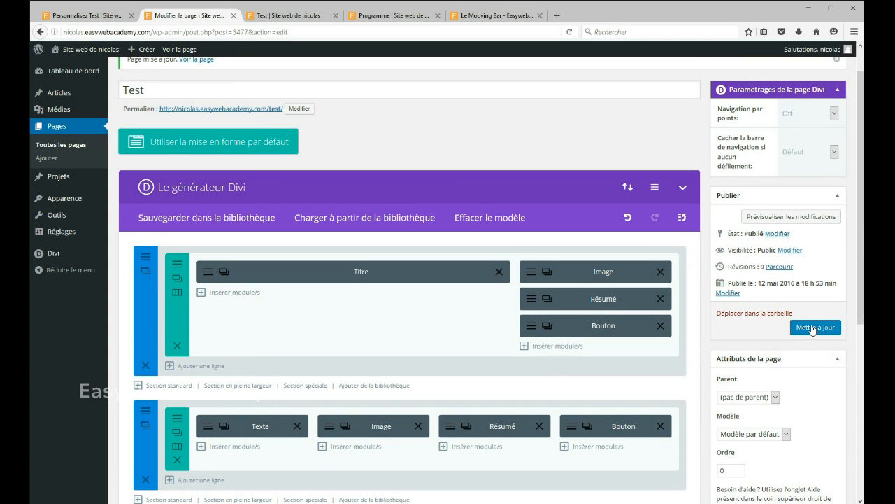
{"action": "scroll", "coordinate": [494, 133], "scroll_direction": "up", "scroll_amount": 1}
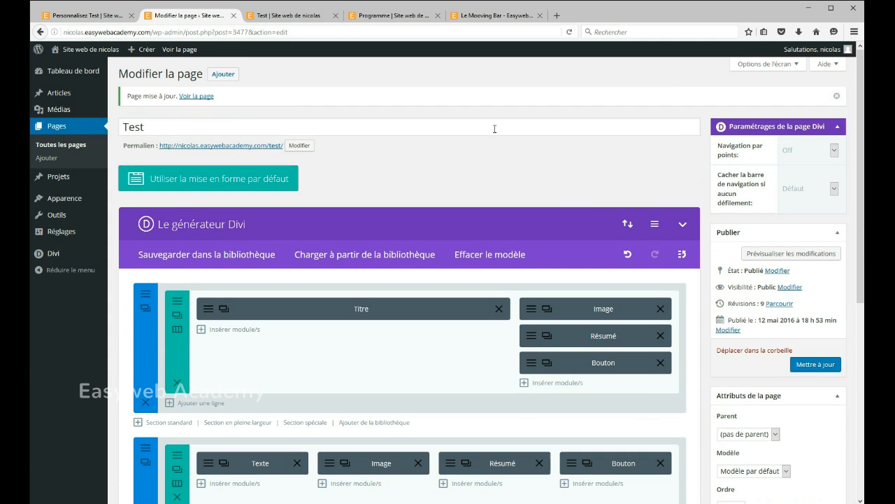
{"action": "scroll", "coordinate": [540, 168], "scroll_direction": "down", "scroll_amount": 2}
{"action": "scroll", "coordinate": [580, 156], "scroll_direction": "down", "scroll_amount": 2}
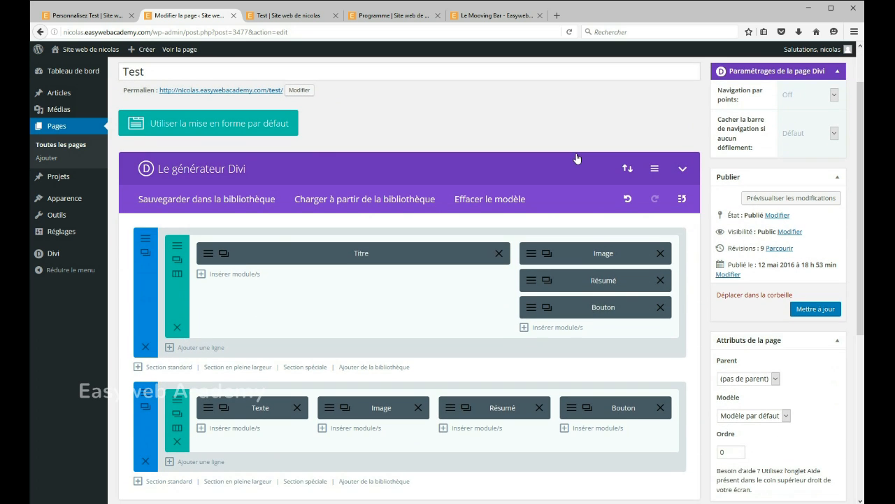
{"action": "scroll", "coordinate": [578, 158], "scroll_direction": "up", "scroll_amount": 2}
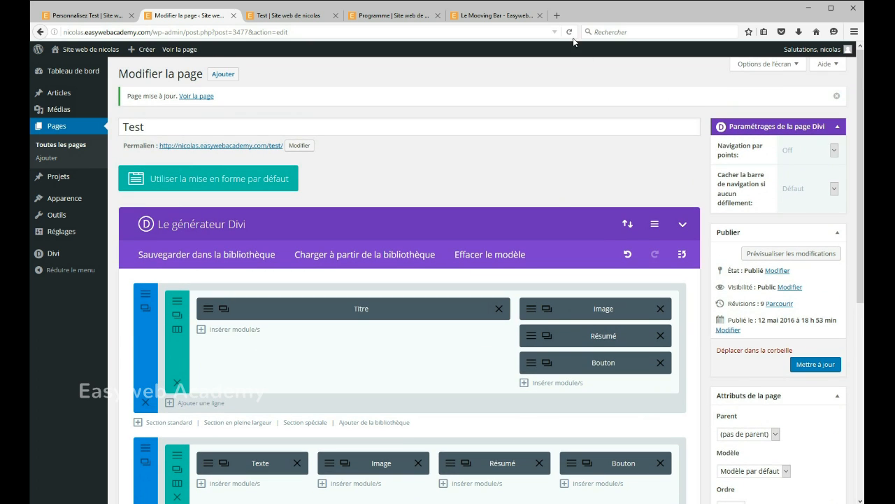
{"action": "left_click", "coordinate": [570, 32]}
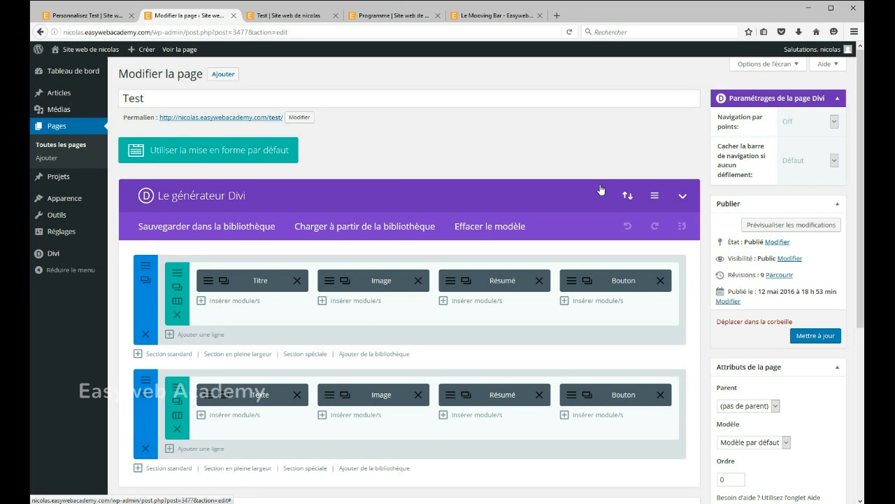
Step: Open the rename dialog for the Titre module in the first section
{"action": "scroll", "coordinate": [553, 193], "scroll_direction": "down", "scroll_amount": 3}
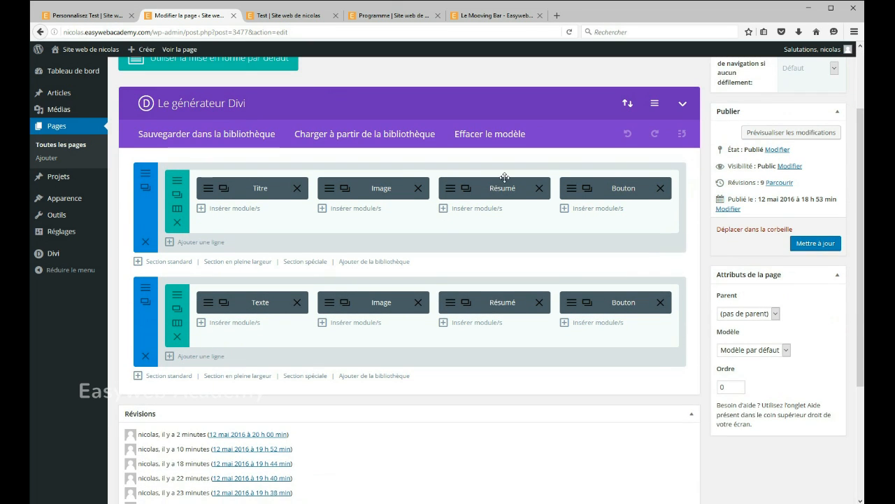
{"action": "scroll", "coordinate": [504, 178], "scroll_direction": "up", "scroll_amount": 3}
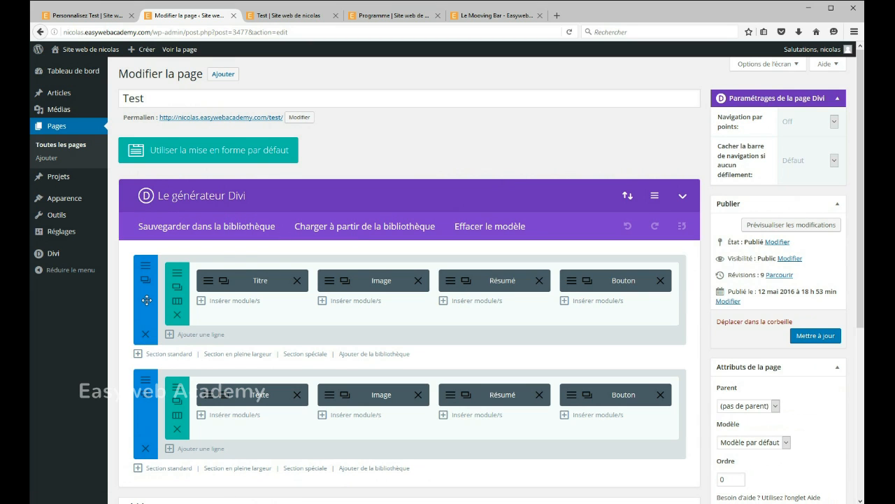
{"action": "right_click", "coordinate": [236, 280]}
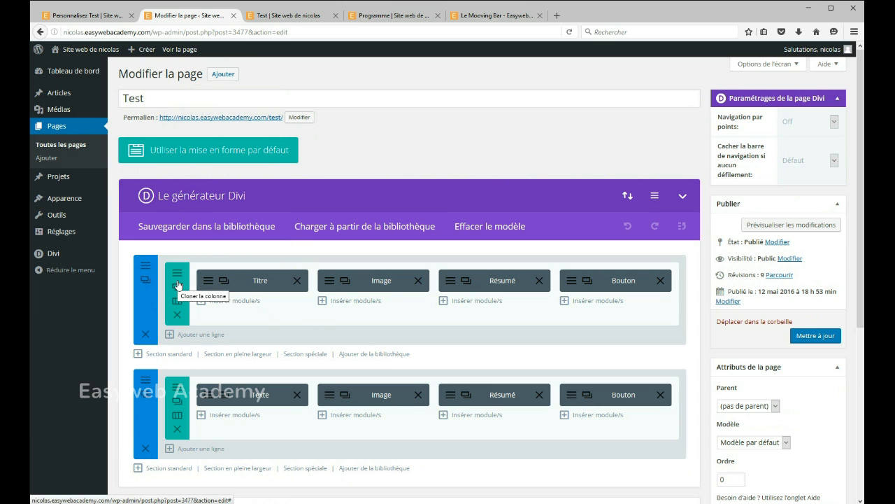
{"action": "right_click", "coordinate": [246, 276]}
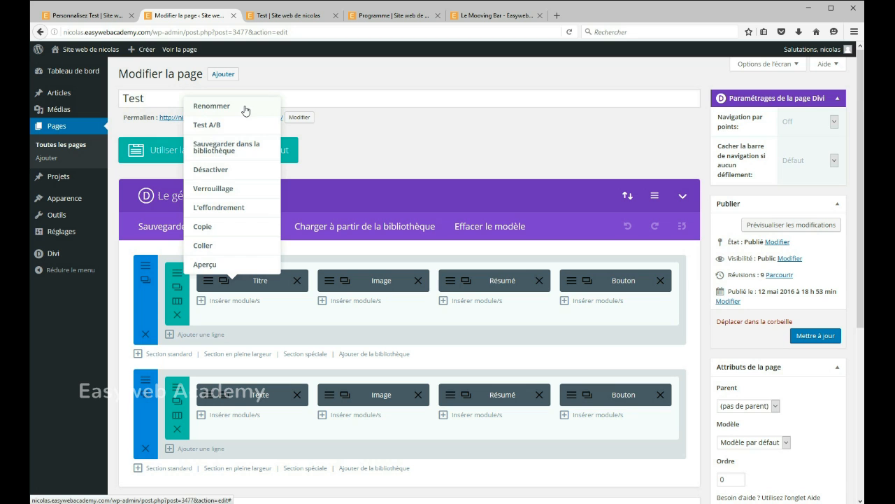
{"action": "left_click", "coordinate": [222, 109]}
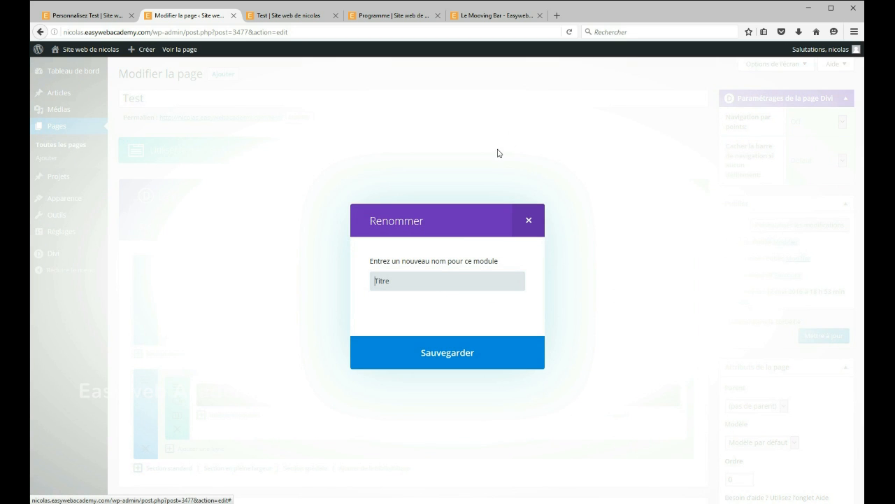
Step: Rename the first section's text module to "C'est mon module" and save the new name
{"action": "left_click_drag", "start_coordinate": [434, 282], "coordinate": [297, 274]}
{"action": "key", "text": "BackSpace"}
{"action": "key", "text": "BackSpace"}
{"action": "type", "text": "C'est mon module"}
{"action": "left_click", "coordinate": [407, 338]}
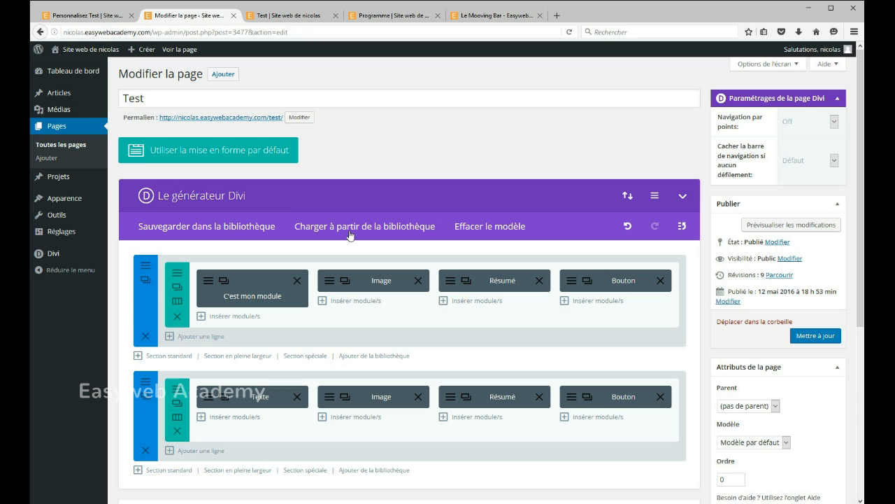
Step: In the renamed text module's general settings, change the admin label to "C'est mon module2", then save and exit
{"action": "scroll", "coordinate": [355, 243], "scroll_direction": "down", "scroll_amount": 1}
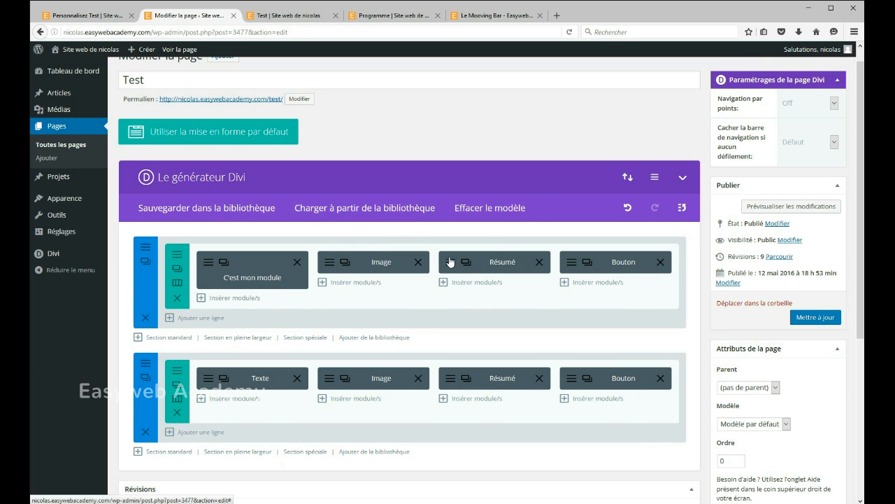
{"action": "scroll", "coordinate": [446, 275], "scroll_direction": "down", "scroll_amount": 2}
{"action": "scroll", "coordinate": [446, 275], "scroll_direction": "down", "scroll_amount": 1}
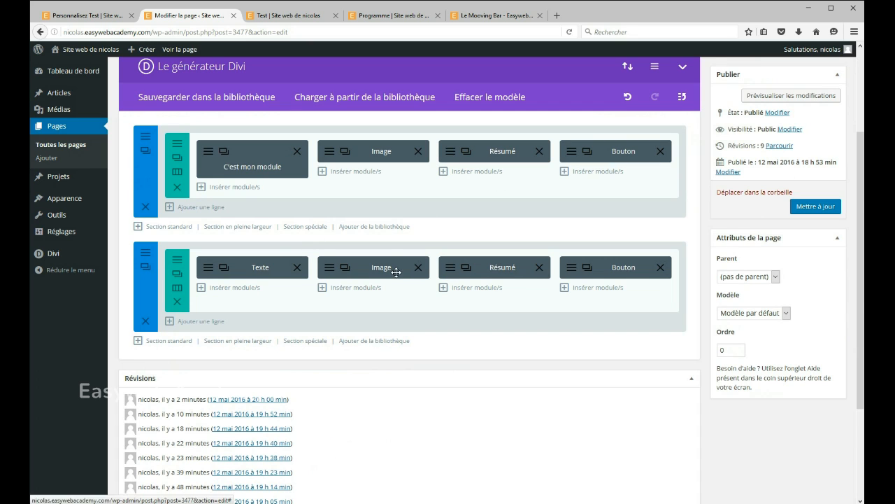
{"action": "scroll", "coordinate": [355, 195], "scroll_direction": "up", "scroll_amount": 2}
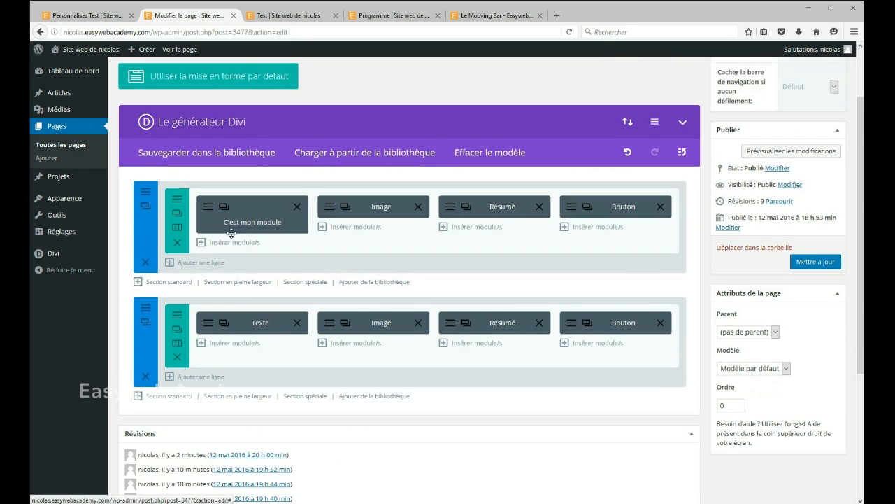
{"action": "scroll", "coordinate": [304, 228], "scroll_direction": "up", "scroll_amount": 2}
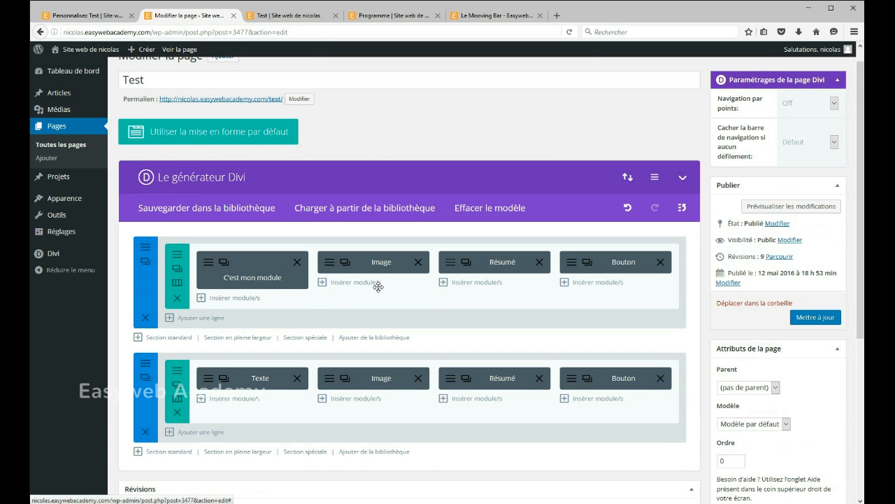
{"action": "left_click", "coordinate": [212, 267]}
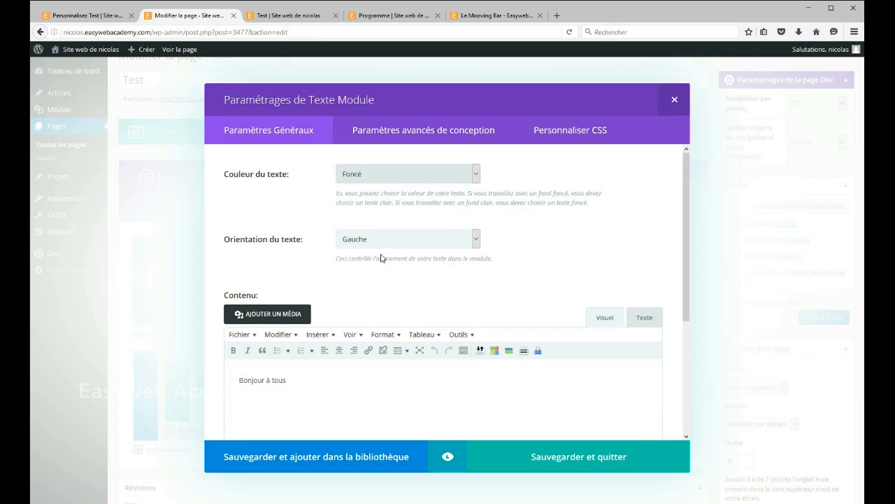
{"action": "scroll", "coordinate": [419, 269], "scroll_direction": "down", "scroll_amount": 2}
{"action": "scroll", "coordinate": [428, 272], "scroll_direction": "down", "scroll_amount": 4}
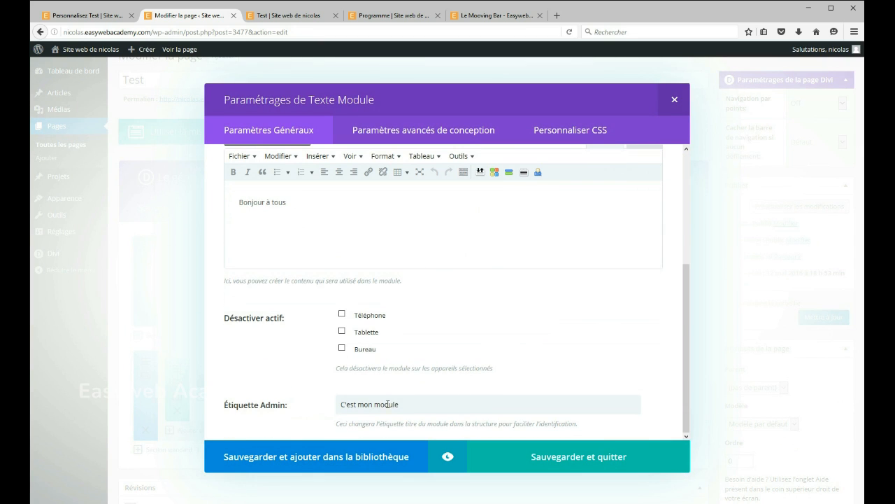
{"action": "left_click_drag", "start_coordinate": [371, 406], "coordinate": [287, 407]}
{"action": "scroll", "coordinate": [466, 427], "scroll_direction": "up", "scroll_amount": 1}
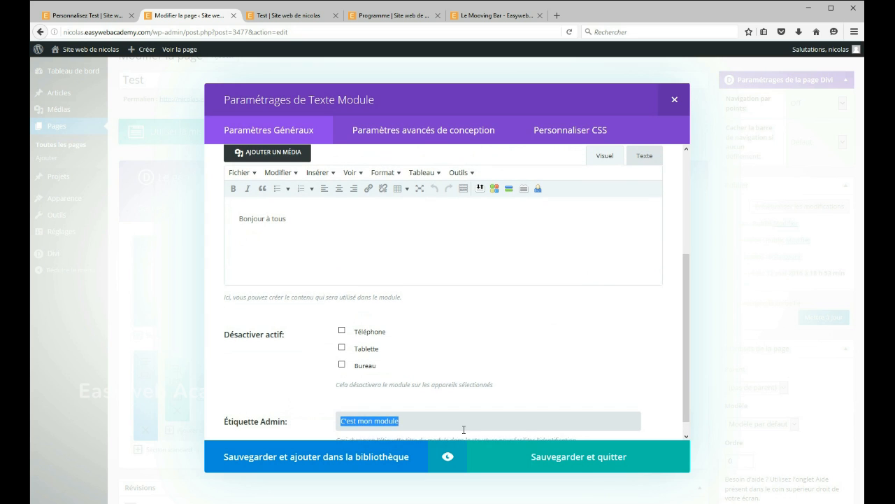
{"action": "left_click", "coordinate": [468, 424]}
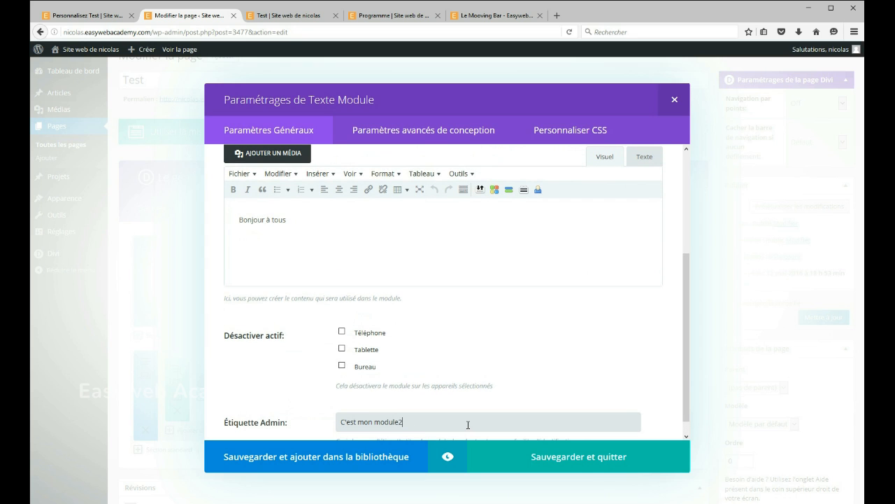
{"action": "left_click", "coordinate": [550, 462]}
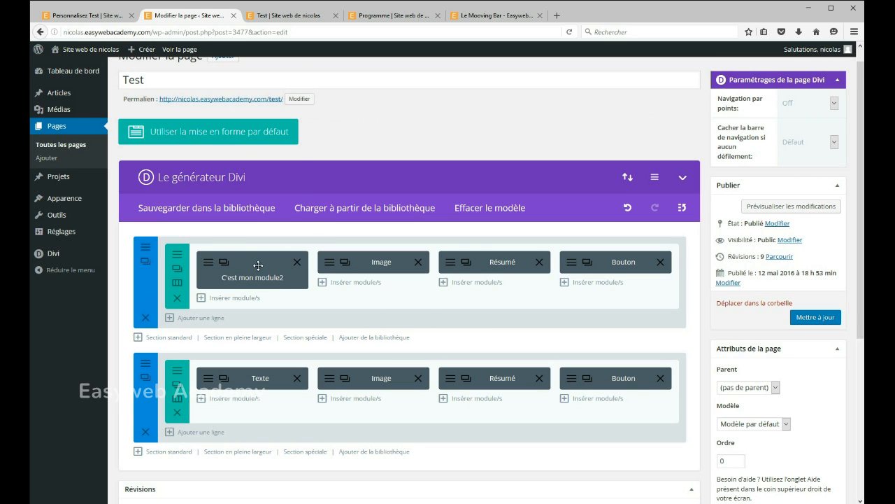
Step: Disable the first section on phone, tablet and desktop
{"action": "right_click", "coordinate": [258, 265]}
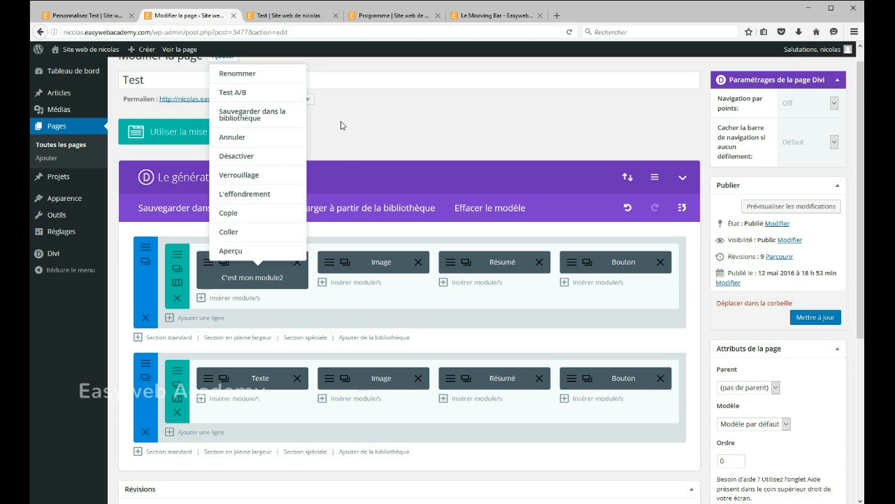
{"action": "left_click", "coordinate": [208, 156]}
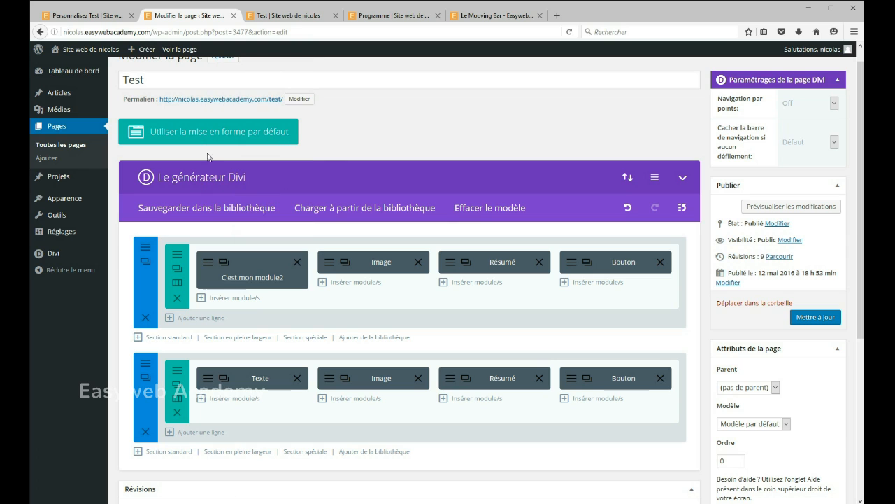
{"action": "right_click", "coordinate": [140, 281]}
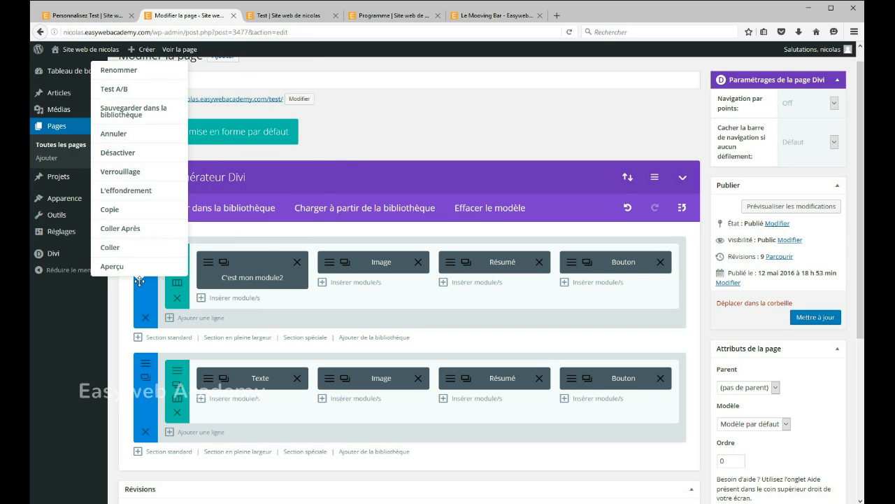
{"action": "left_click", "coordinate": [121, 153]}
{"action": "left_click", "coordinate": [139, 154]}
{"action": "left_click", "coordinate": [164, 153]}
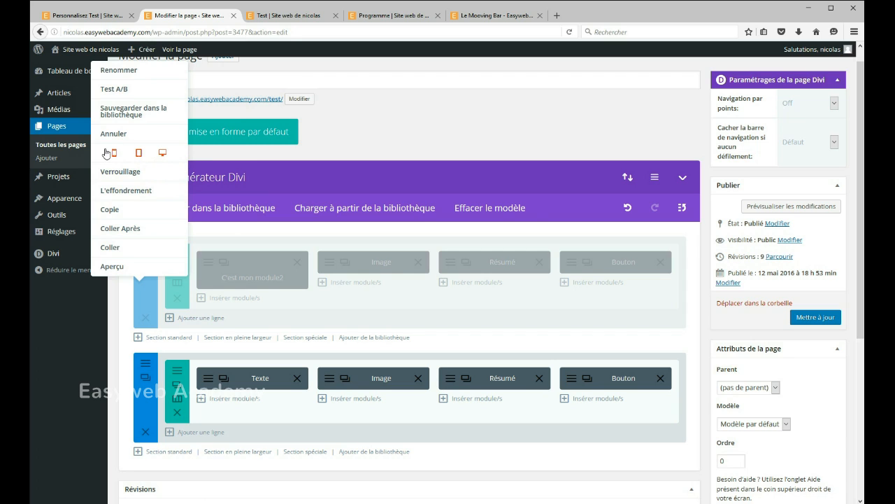
Step: Update the page with the first section disabled and reload the live Test page to check it
{"action": "left_click", "coordinate": [816, 318]}
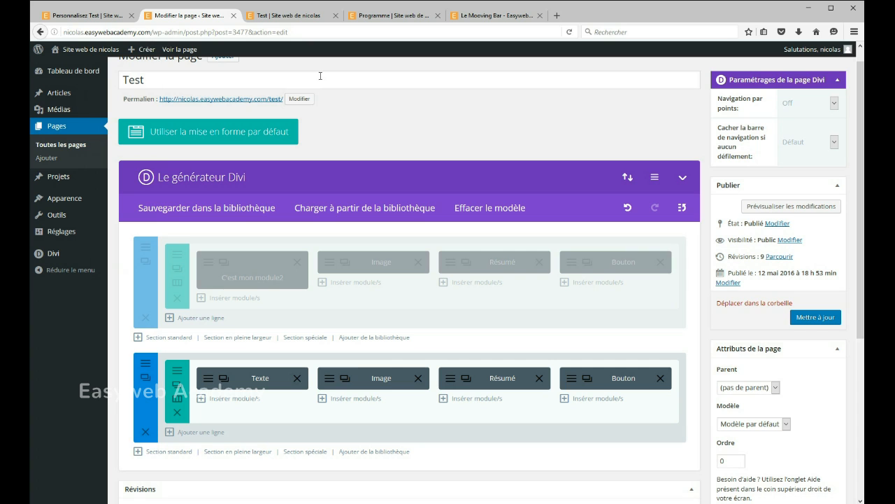
{"action": "left_click", "coordinate": [815, 317]}
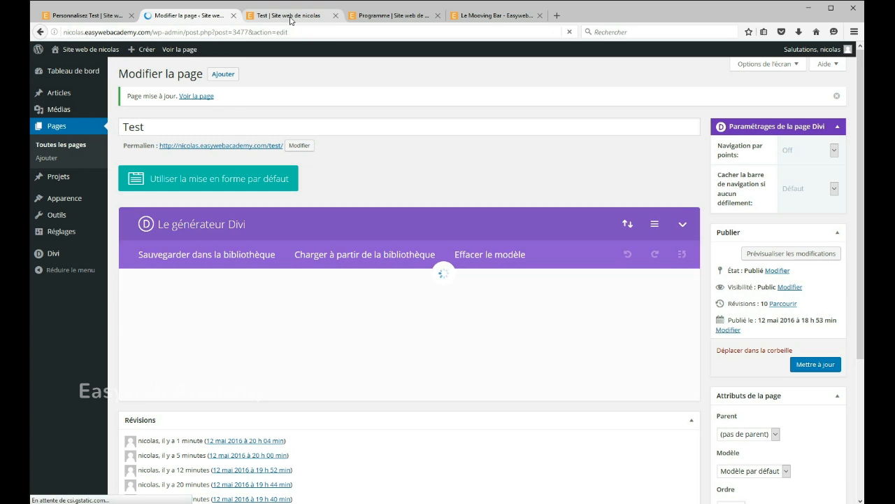
{"action": "left_click", "coordinate": [280, 19]}
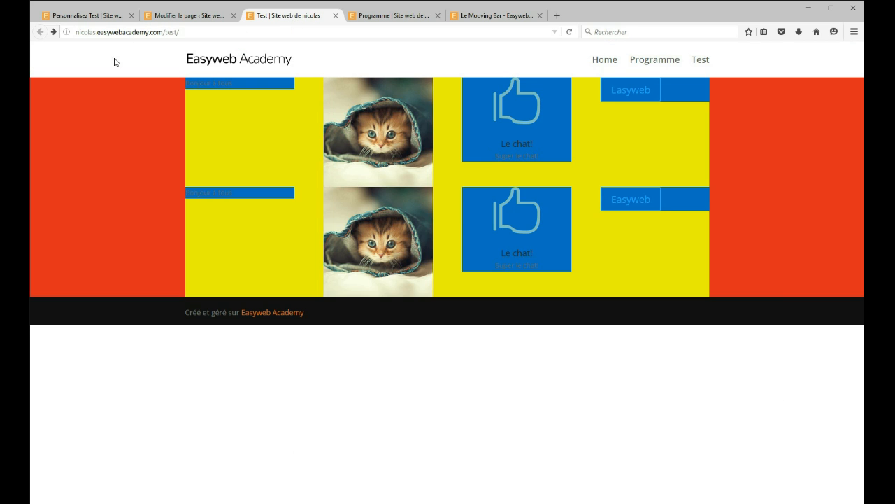
{"action": "left_click", "coordinate": [569, 32]}
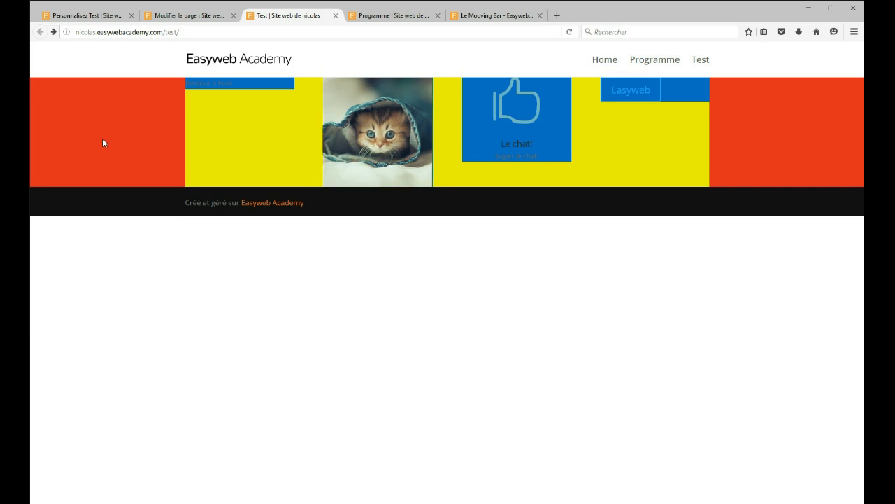
Step: Return to the page editor and re-enable the first section on phone, tablet and desktop
{"action": "left_click", "coordinate": [194, 16]}
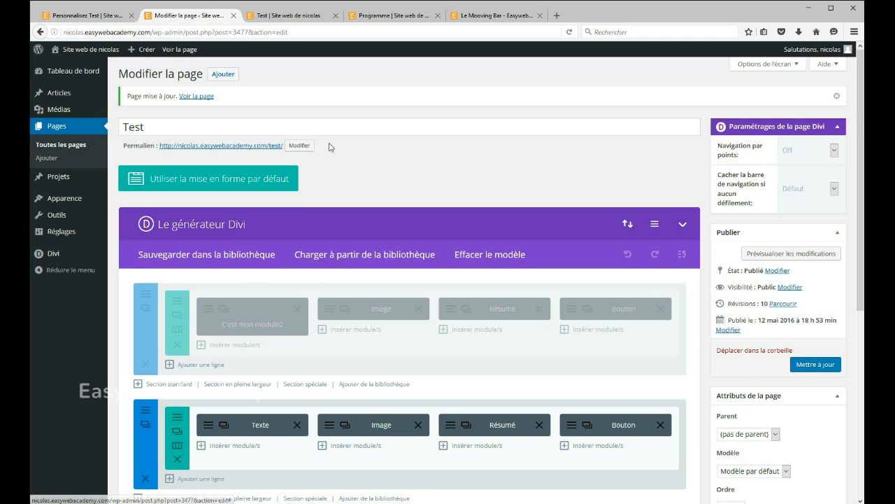
{"action": "scroll", "coordinate": [150, 315], "scroll_direction": "down", "scroll_amount": 2}
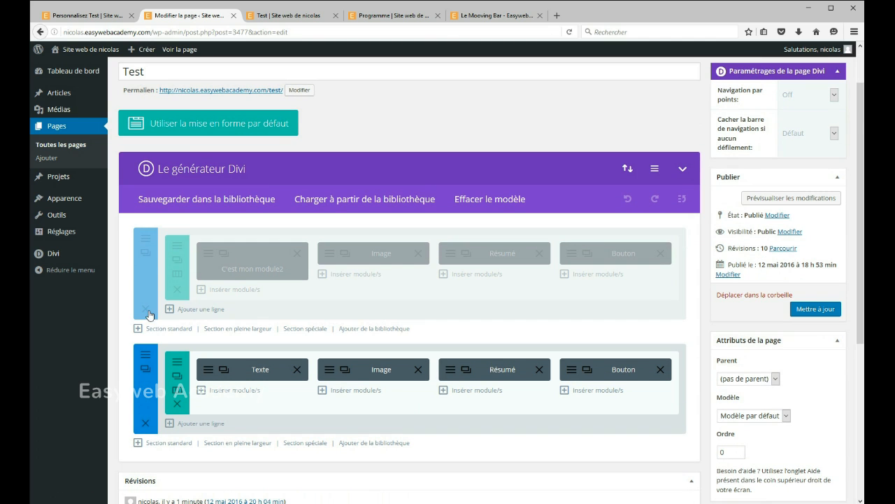
{"action": "right_click", "coordinate": [146, 269]}
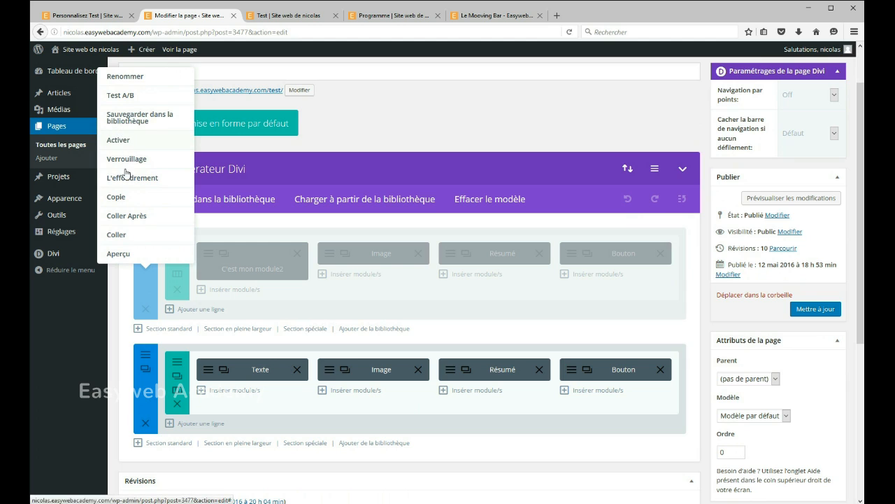
{"action": "left_click", "coordinate": [121, 142]}
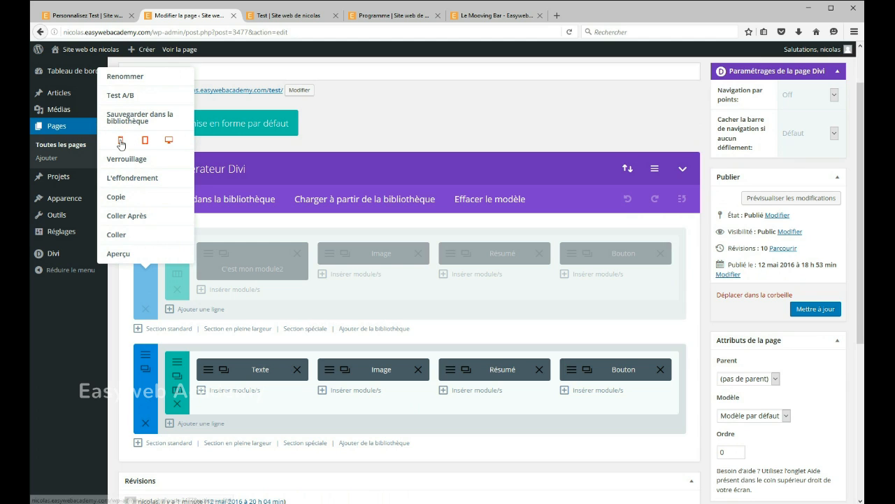
{"action": "left_click", "coordinate": [120, 143]}
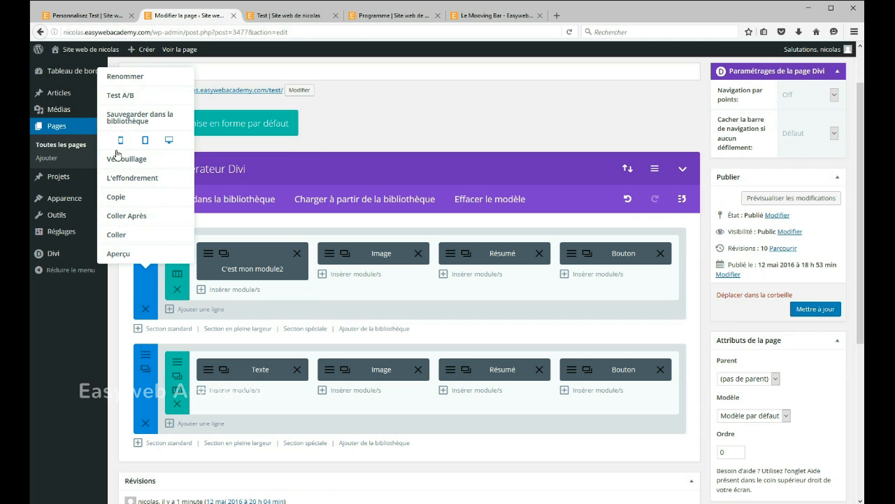
{"action": "left_click", "coordinate": [389, 123]}
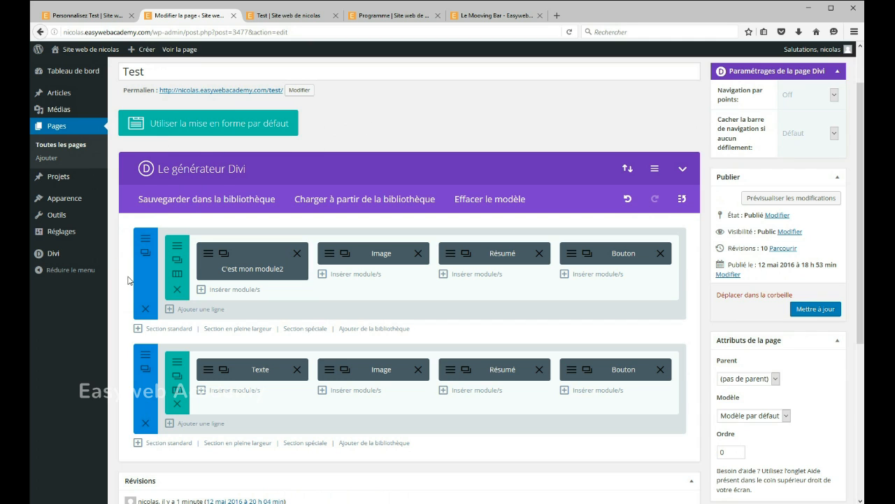
Step: Set the sky lantern photo from the media library as the first section's background image, then save and exit its settings
{"action": "scroll", "coordinate": [202, 254], "scroll_direction": "down", "scroll_amount": 2}
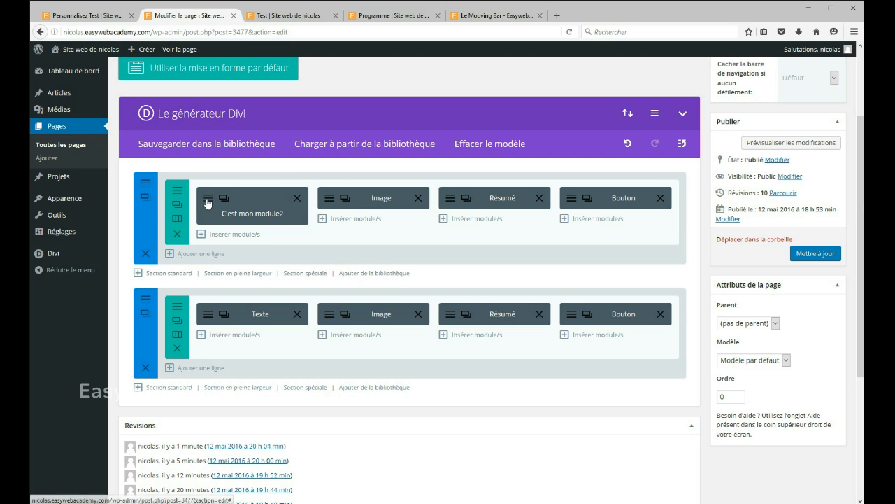
{"action": "right_click", "coordinate": [142, 216]}
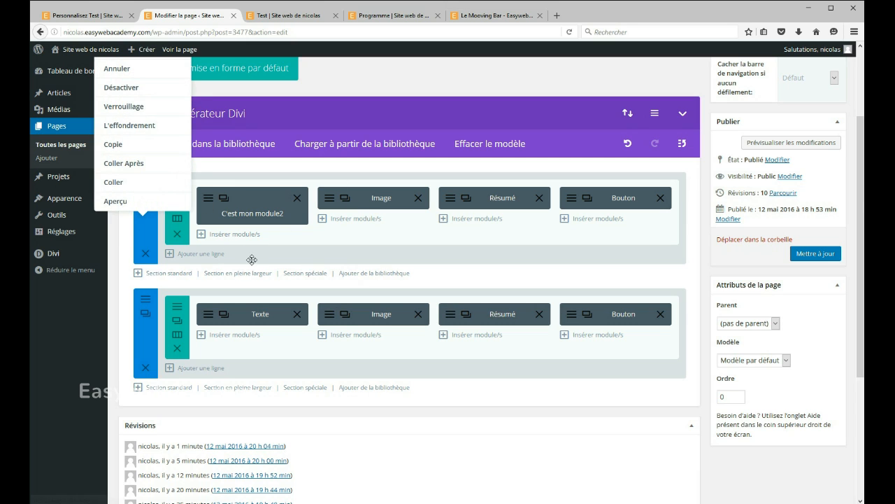
{"action": "left_click", "coordinate": [252, 258]}
{"action": "left_click", "coordinate": [145, 185]}
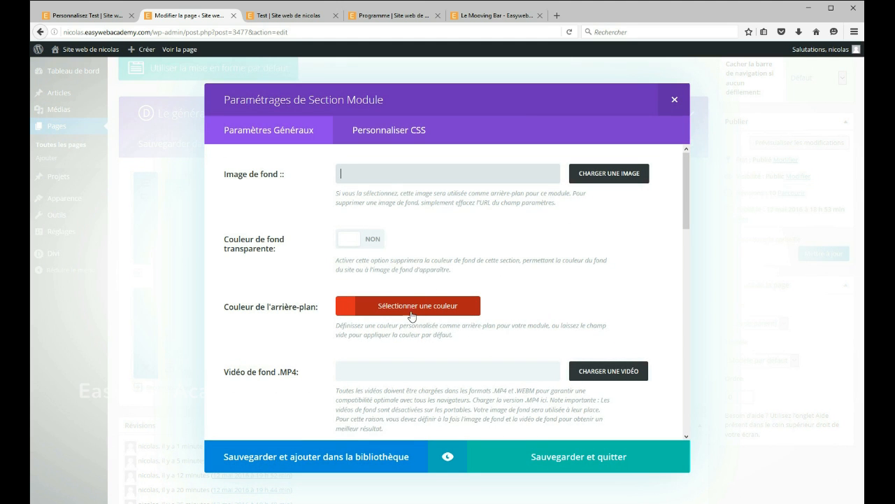
{"action": "left_click", "coordinate": [412, 315]}
{"action": "scroll", "coordinate": [429, 226], "scroll_direction": "down", "scroll_amount": 2}
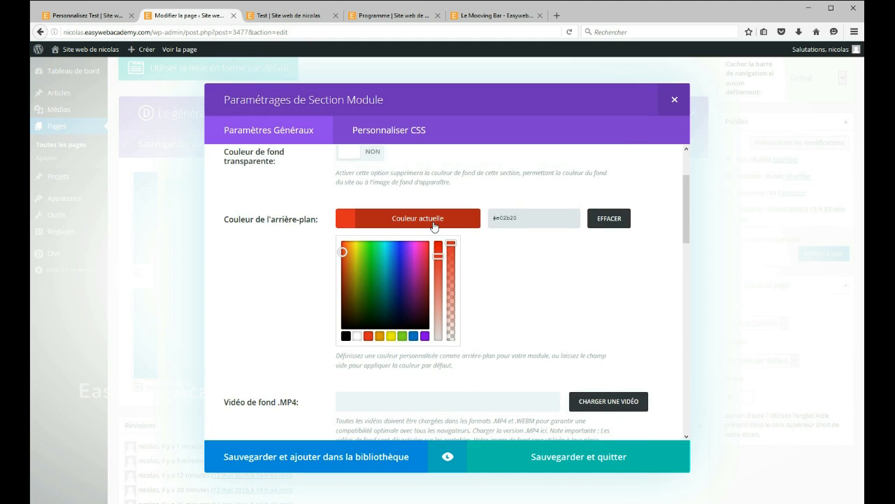
{"action": "scroll", "coordinate": [606, 266], "scroll_direction": "down", "scroll_amount": 1}
{"action": "scroll", "coordinate": [605, 268], "scroll_direction": "up", "scroll_amount": 3}
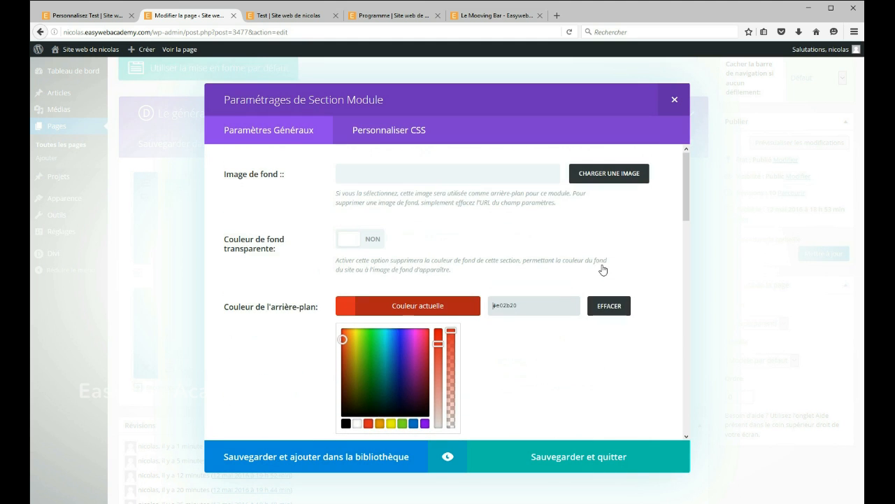
{"action": "left_click", "coordinate": [581, 175]}
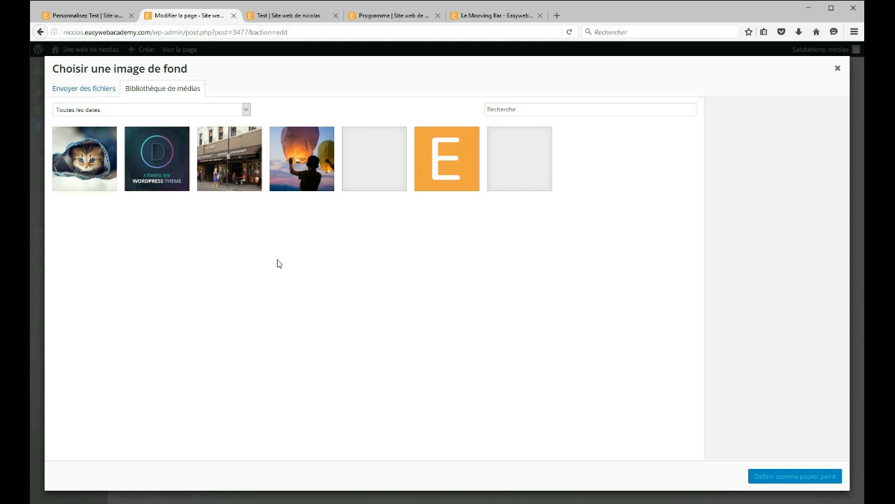
{"action": "left_click", "coordinate": [306, 142]}
{"action": "left_click", "coordinate": [769, 479]}
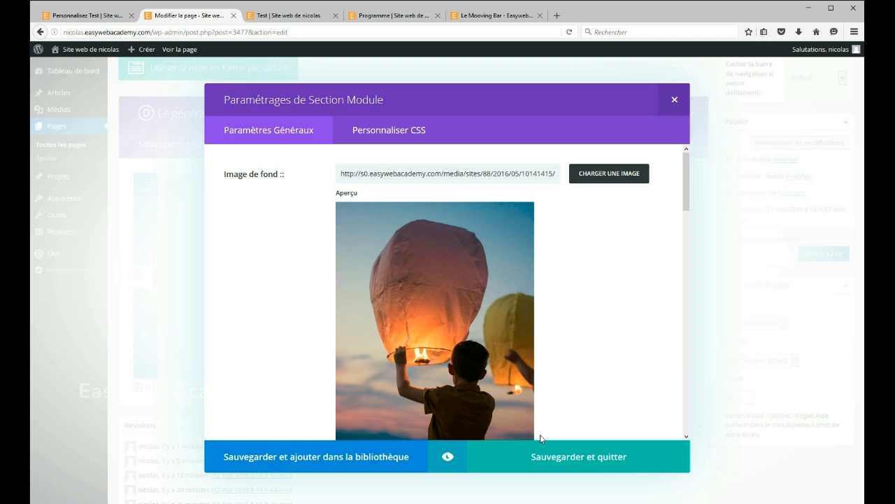
{"action": "left_click", "coordinate": [580, 464]}
Step: Update the page and reload the live Test page to check the first section's new background image
{"action": "left_click", "coordinate": [815, 255]}
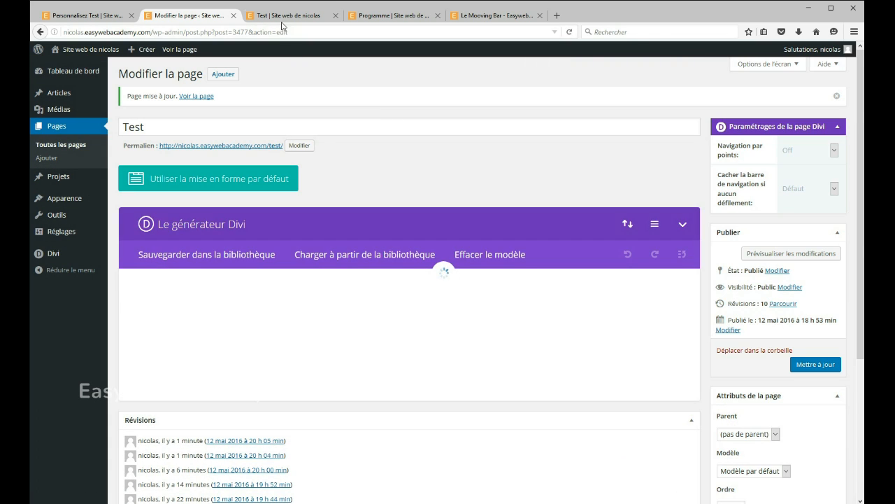
{"action": "left_click", "coordinate": [291, 15]}
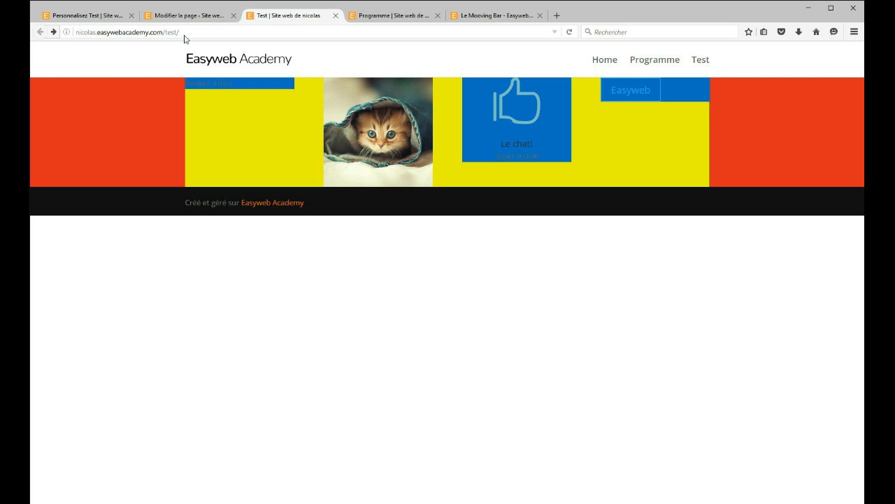
{"action": "left_click", "coordinate": [569, 32]}
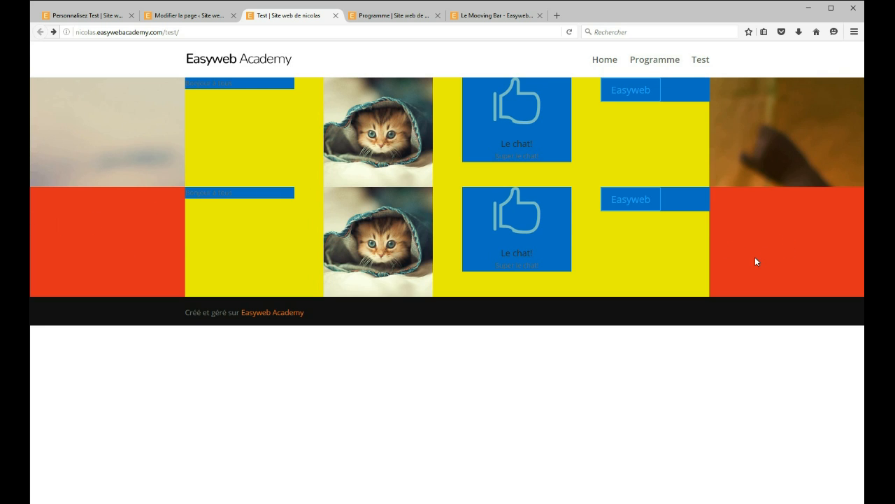
Step: Return to the page editor and disable the first section on phone and tablet, leaving it enabled on desktop
{"action": "left_click", "coordinate": [187, 20]}
{"action": "right_click", "coordinate": [148, 320]}
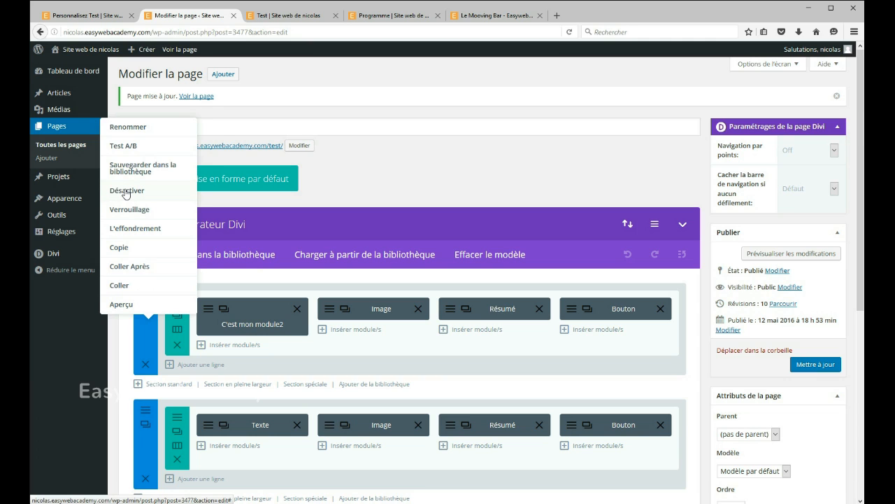
{"action": "mouse_move", "coordinate": [124, 193]}
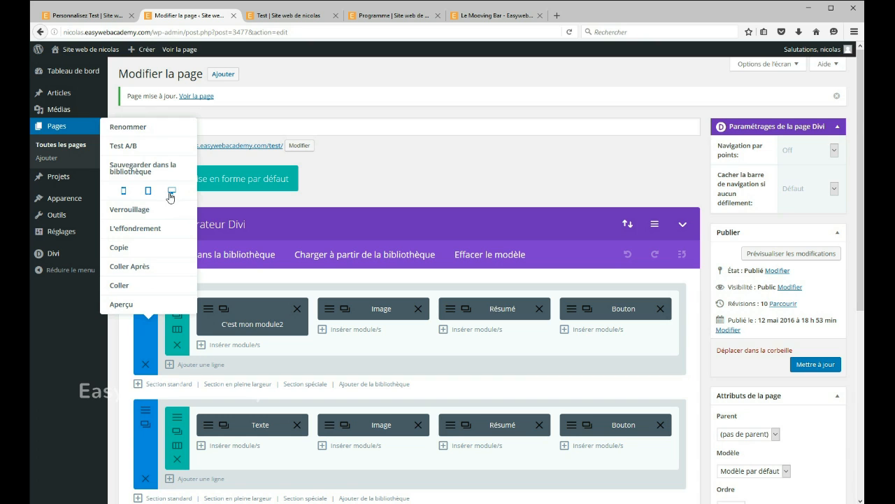
{"action": "left_click", "coordinate": [124, 196]}
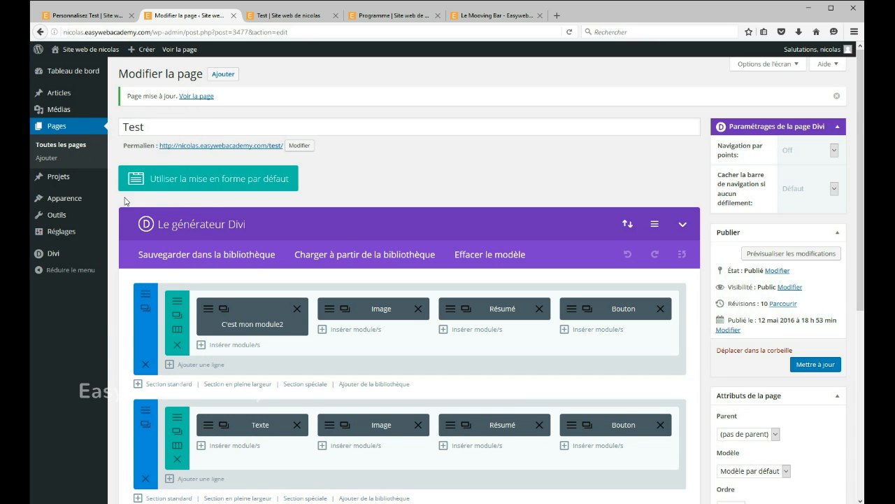
{"action": "right_click", "coordinate": [141, 329]}
{"action": "mouse_move", "coordinate": [128, 202]}
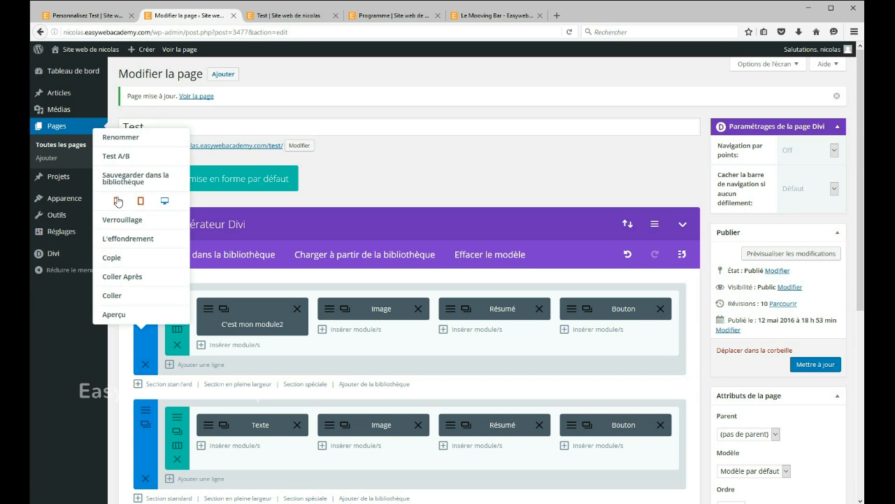
{"action": "left_click", "coordinate": [115, 203]}
{"action": "left_click", "coordinate": [384, 164]}
Step: Disable the second section on desktop only
{"action": "scroll", "coordinate": [154, 329], "scroll_direction": "down", "scroll_amount": 3}
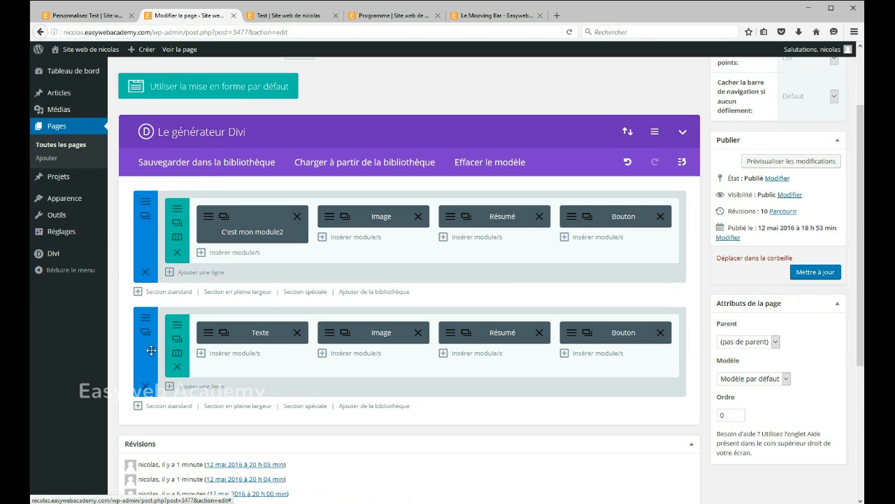
{"action": "right_click", "coordinate": [151, 347]}
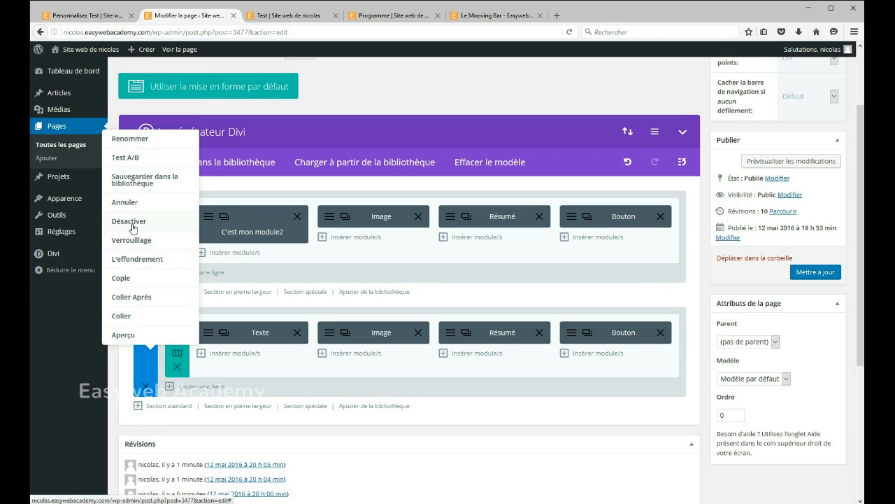
{"action": "mouse_move", "coordinate": [130, 222]}
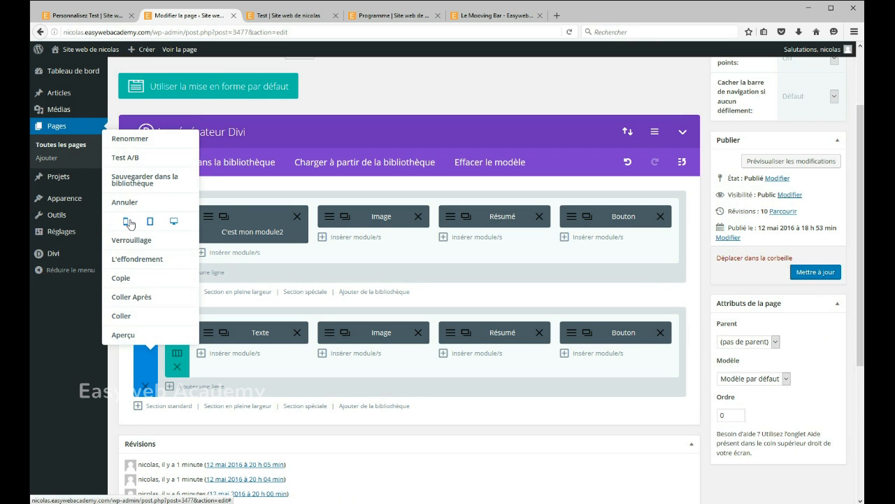
{"action": "left_click", "coordinate": [174, 223]}
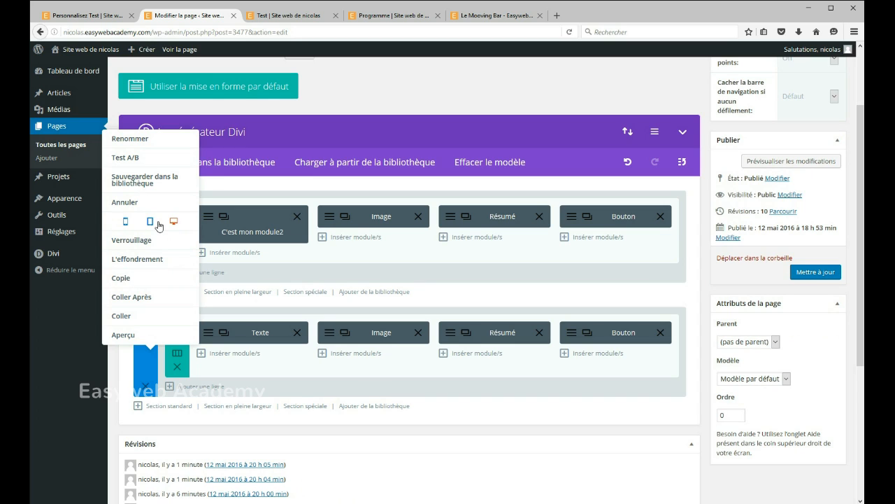
{"action": "left_click", "coordinate": [521, 272]}
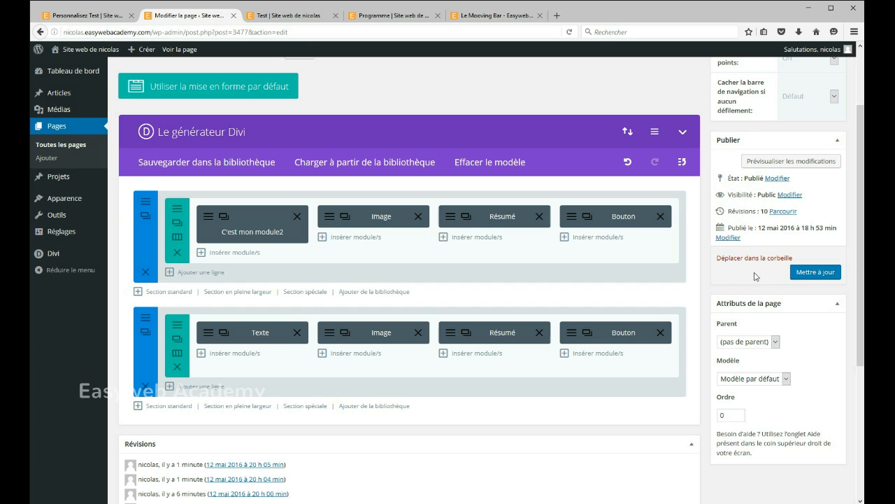
Step: Update the page and reload the live Test page to check the per-device section visibility
{"action": "left_click", "coordinate": [816, 271]}
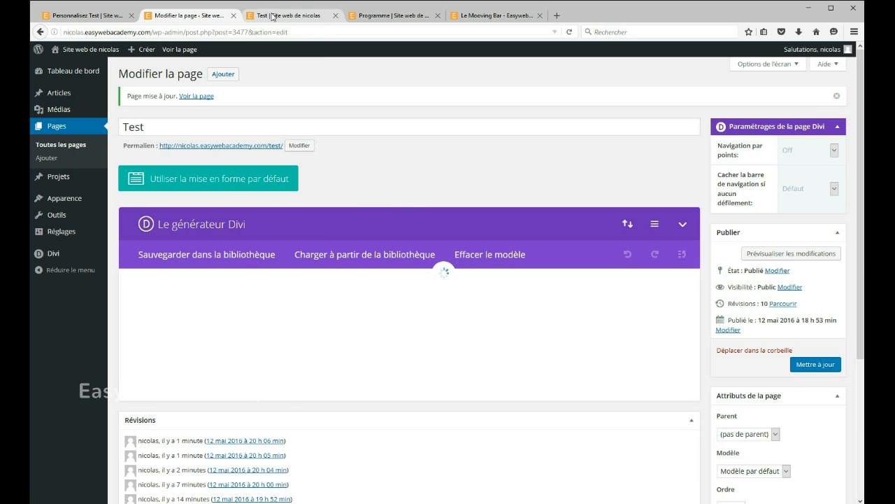
{"action": "left_click", "coordinate": [273, 17]}
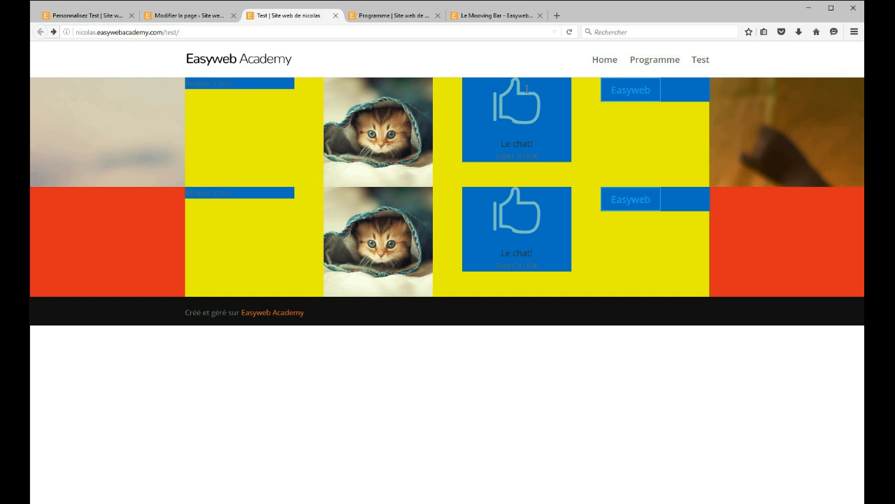
{"action": "left_click", "coordinate": [569, 32]}
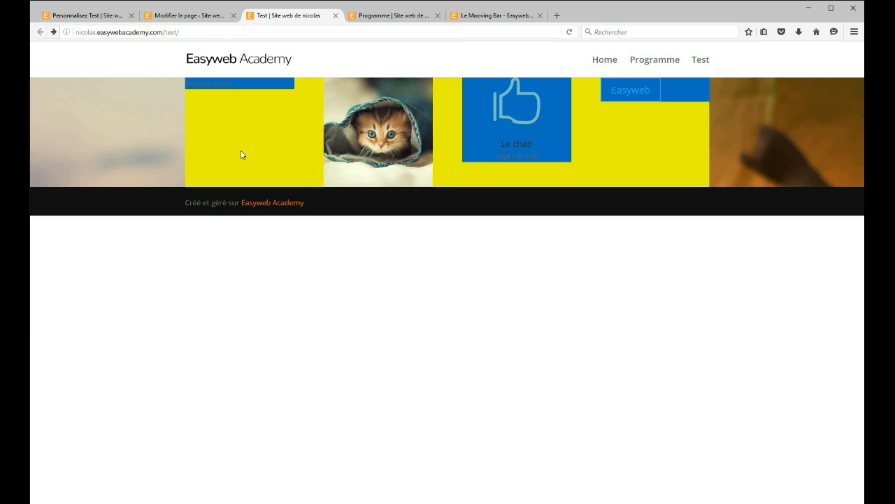
Step: Inspect the live page at desktop and tablet widths using the docked element inspector, try the mobile menu, and close the inspector
{"action": "right_click", "coordinate": [808, 111]}
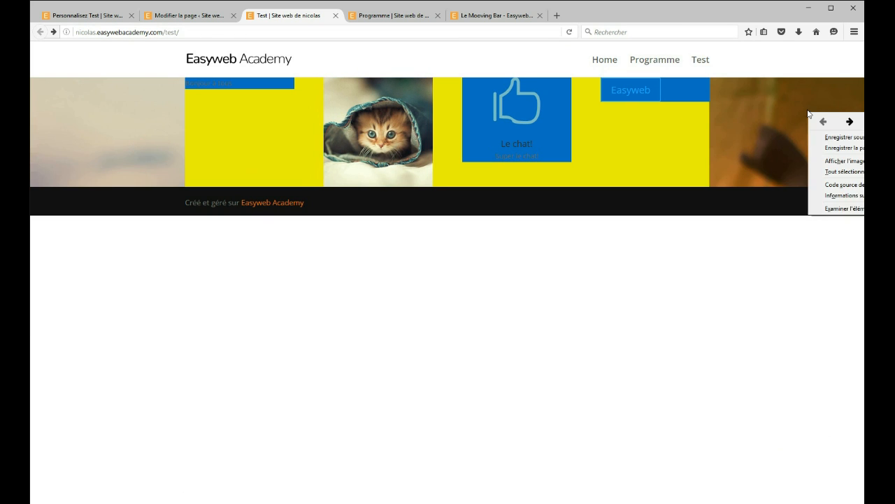
{"action": "left_click", "coordinate": [843, 208]}
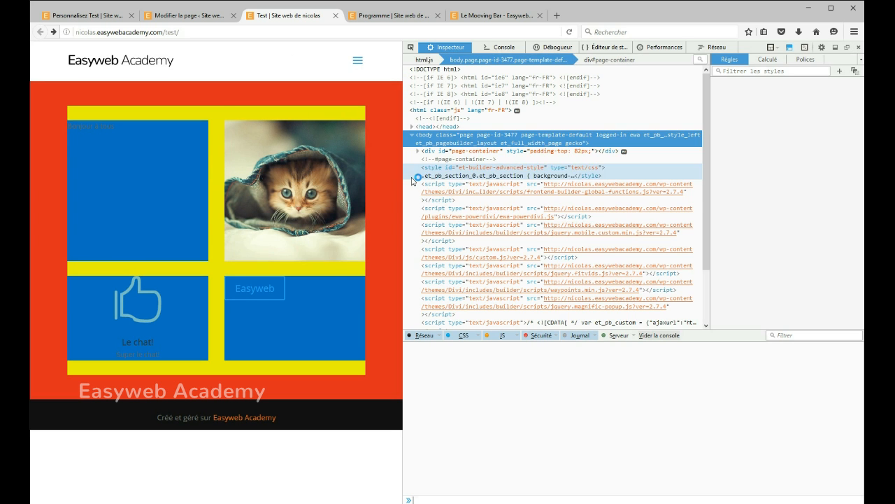
{"action": "left_click_drag", "start_coordinate": [402, 194], "coordinate": [639, 196]}
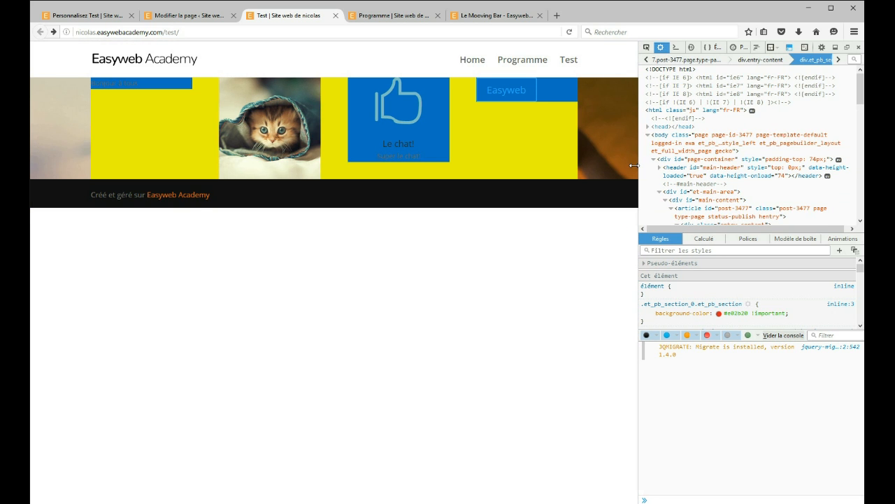
{"action": "left_click_drag", "start_coordinate": [639, 165], "coordinate": [506, 170]}
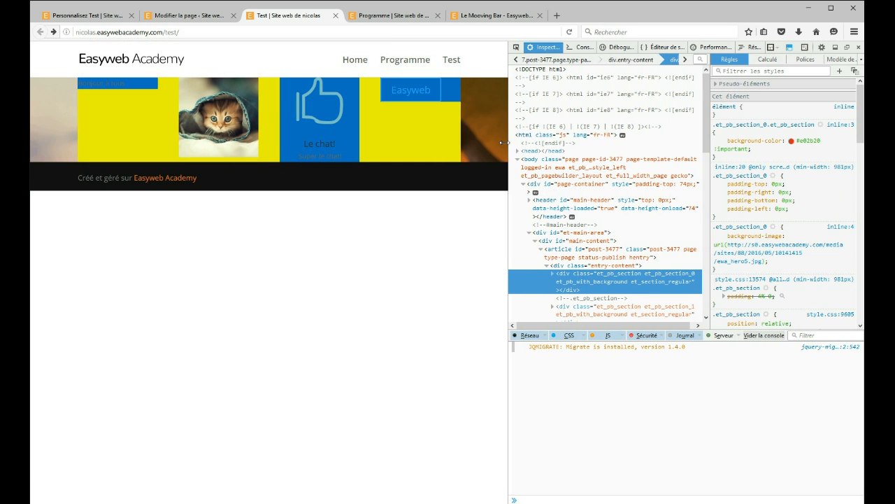
{"action": "left_click_drag", "start_coordinate": [511, 142], "coordinate": [498, 142]}
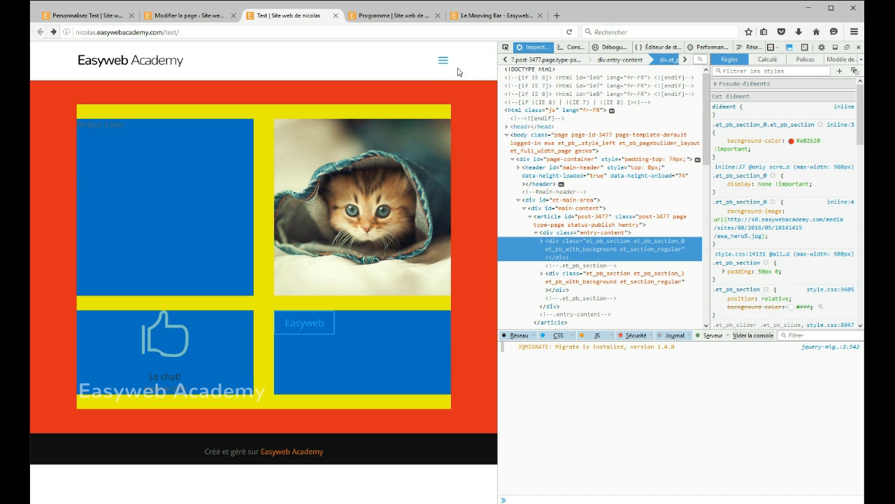
{"action": "left_click", "coordinate": [443, 64]}
{"action": "left_click", "coordinate": [443, 63]}
{"action": "left_click", "coordinate": [859, 47]}
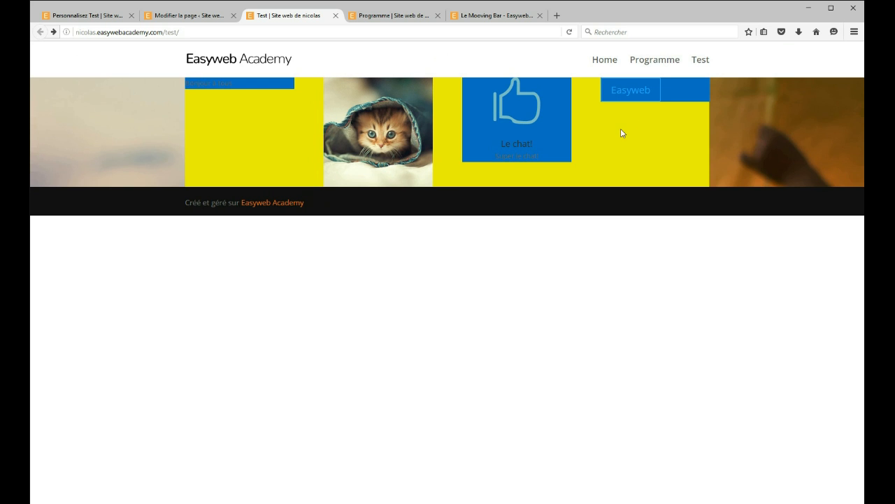
Step: Reopen the element inspector, narrow and widen the page to compare the displayed sections, and close the inspector
{"action": "right_click", "coordinate": [798, 129]}
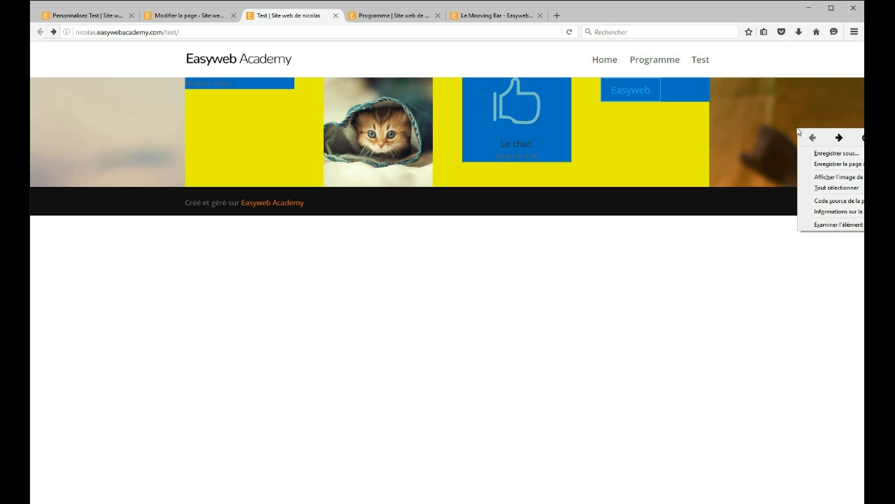
{"action": "left_click", "coordinate": [805, 225]}
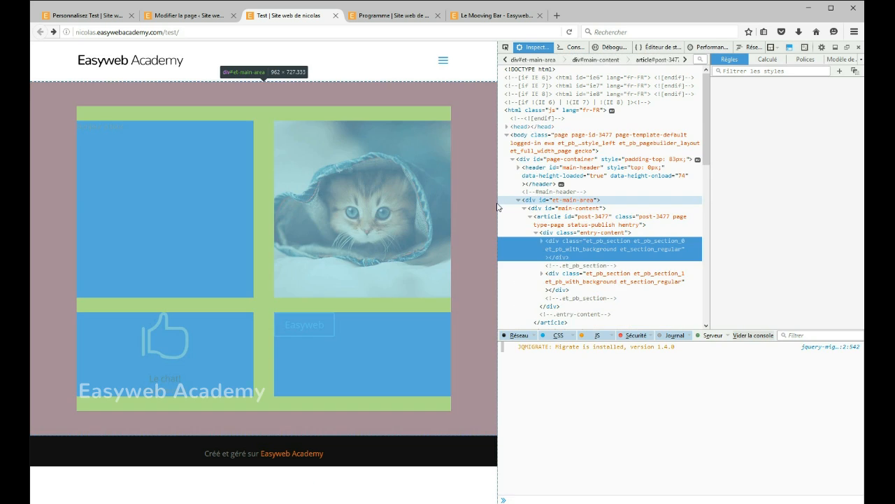
{"action": "left_click_drag", "start_coordinate": [498, 208], "coordinate": [425, 245]}
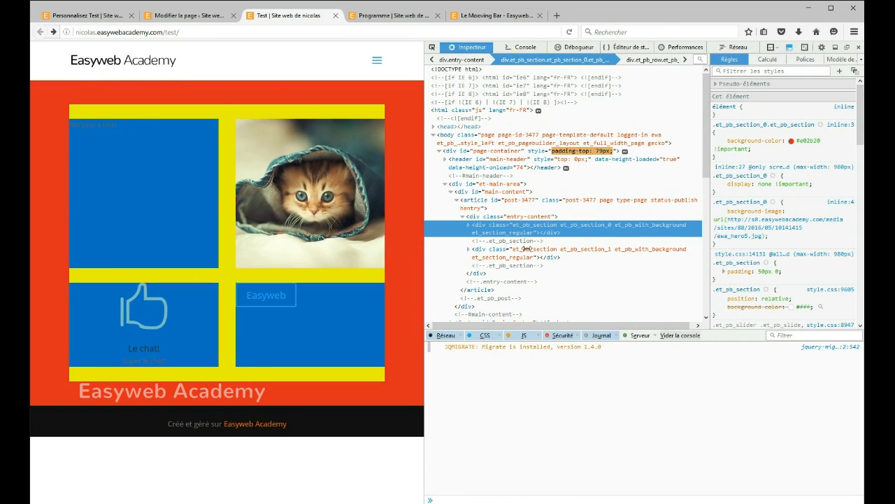
{"action": "left_click_drag", "start_coordinate": [528, 249], "coordinate": [678, 249]}
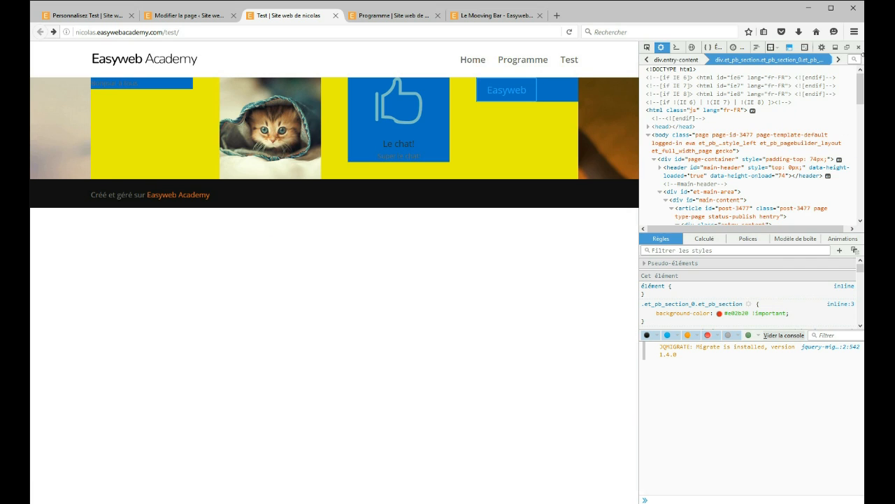
{"action": "left_click", "coordinate": [859, 47]}
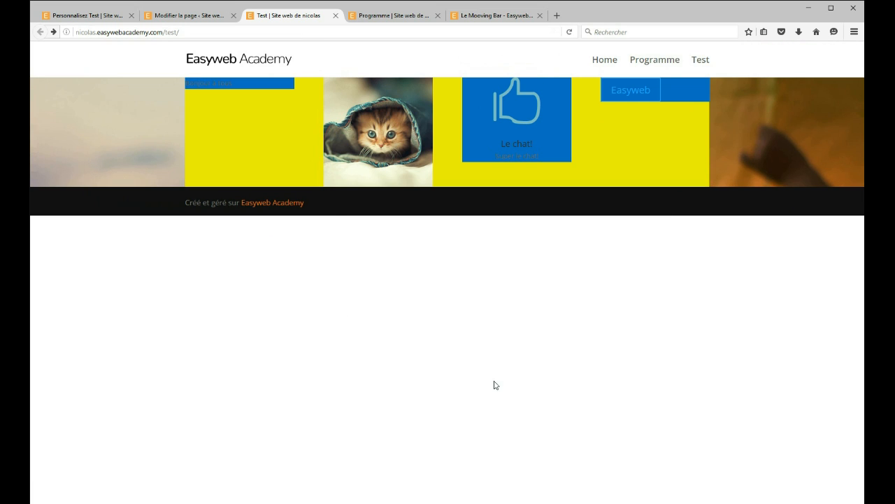
Step: Return to the page editor, collapse the first section in the builder and expand it again
{"action": "left_click", "coordinate": [181, 15]}
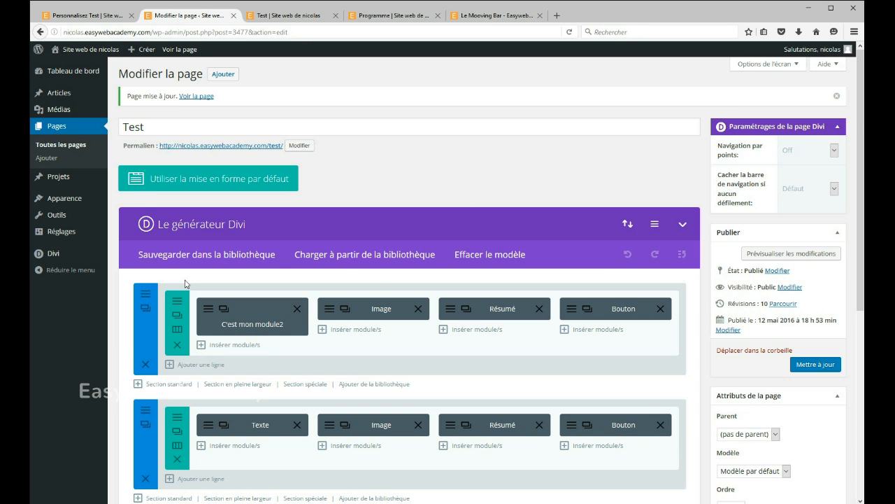
{"action": "right_click", "coordinate": [142, 329]}
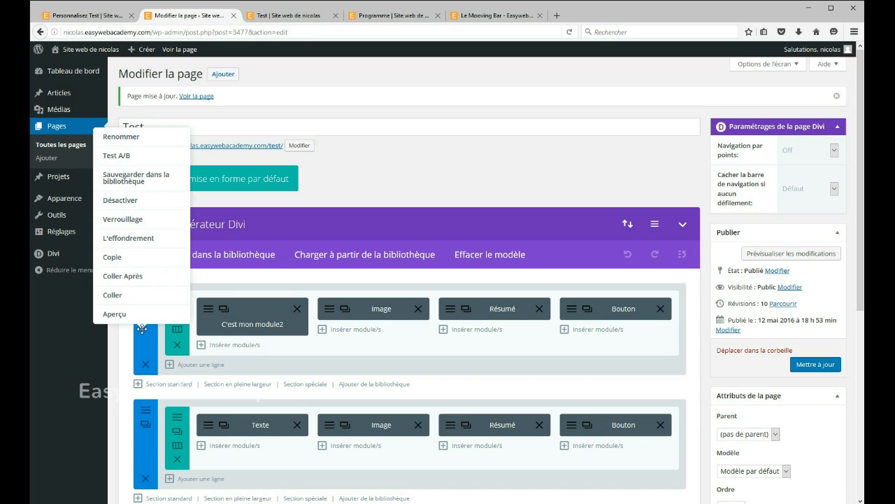
{"action": "left_click", "coordinate": [137, 242]}
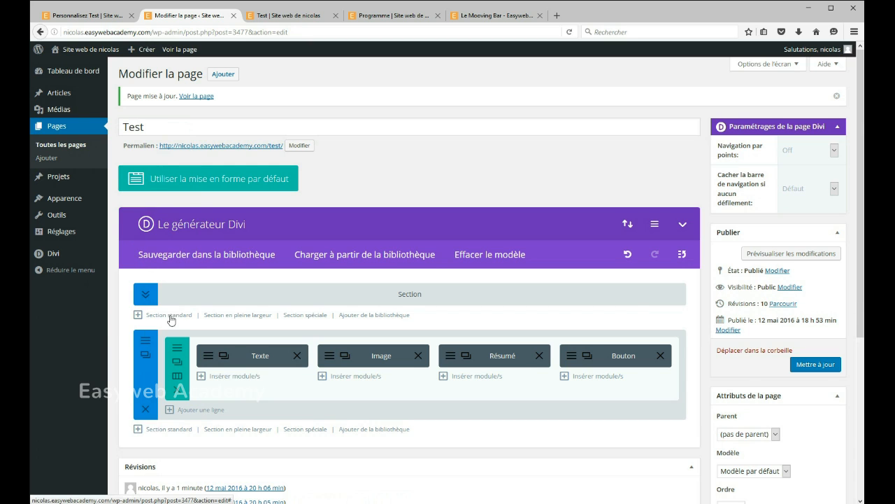
{"action": "left_click", "coordinate": [144, 295]}
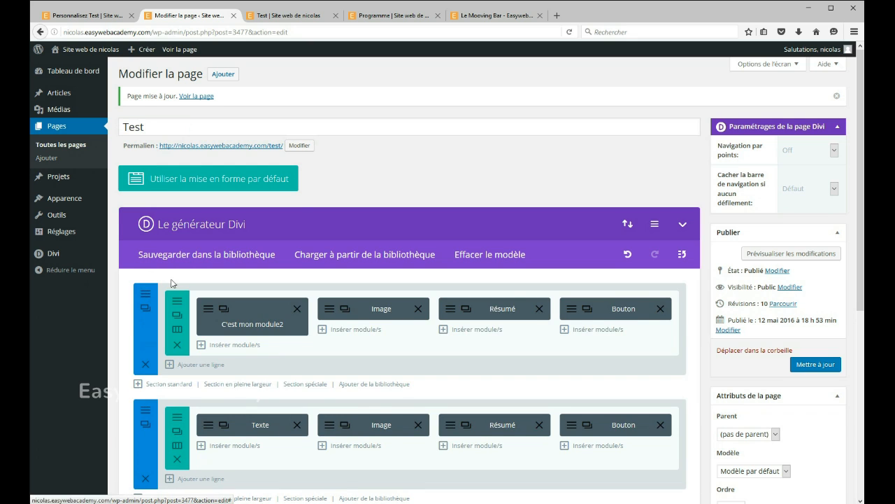
Step: Copy the first section of the Test page, the one containing the C'est mon module2 module
{"action": "scroll", "coordinate": [291, 213], "scroll_direction": "down", "scroll_amount": 2}
{"action": "scroll", "coordinate": [291, 214], "scroll_direction": "down", "scroll_amount": 2}
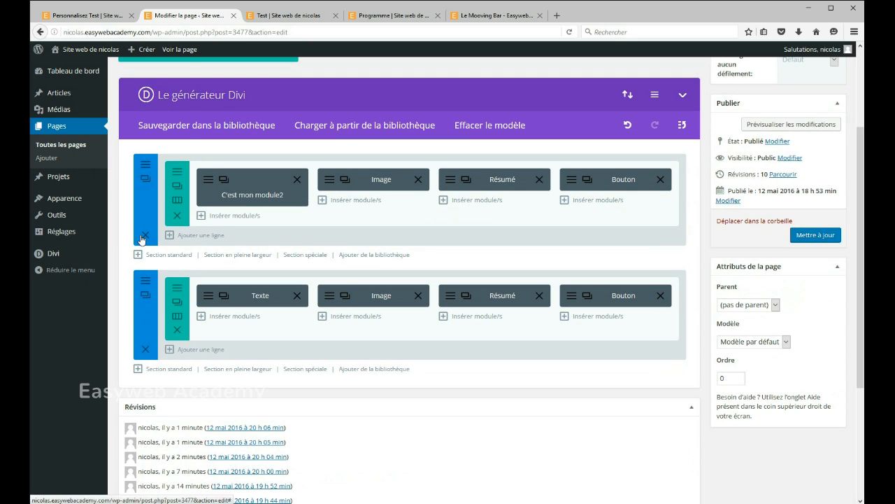
{"action": "right_click", "coordinate": [143, 199]}
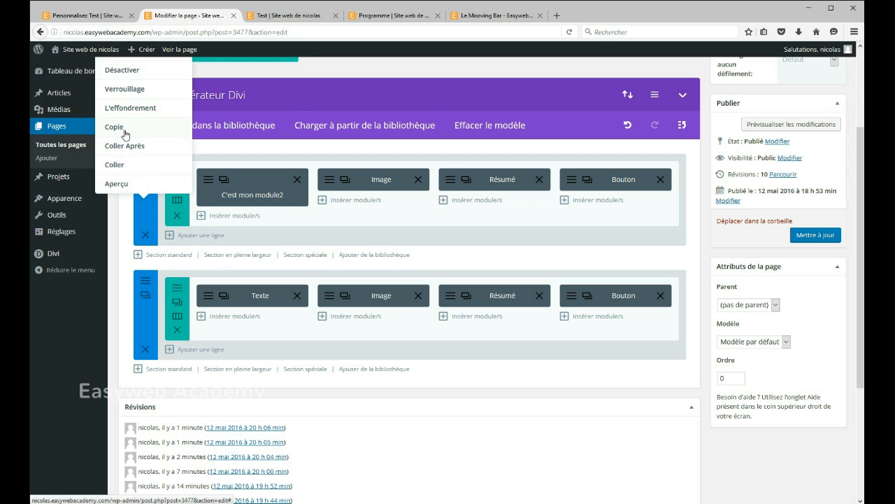
{"action": "left_click", "coordinate": [390, 233]}
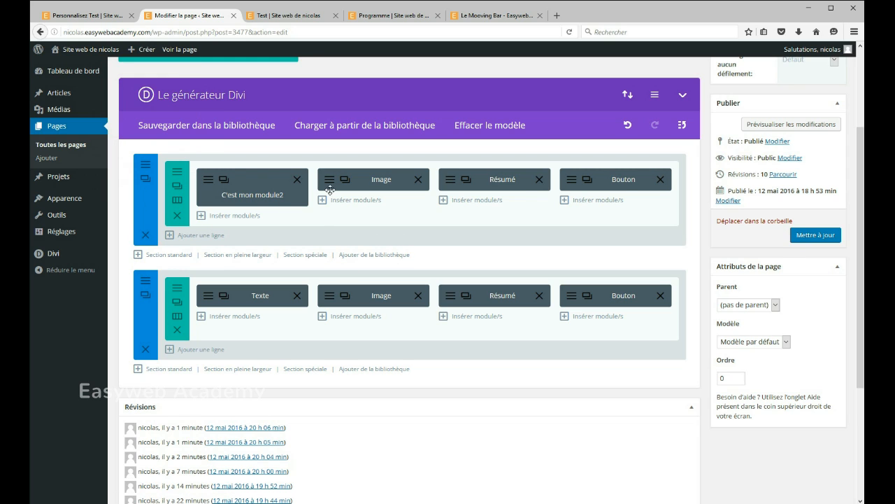
{"action": "right_click", "coordinate": [138, 199]}
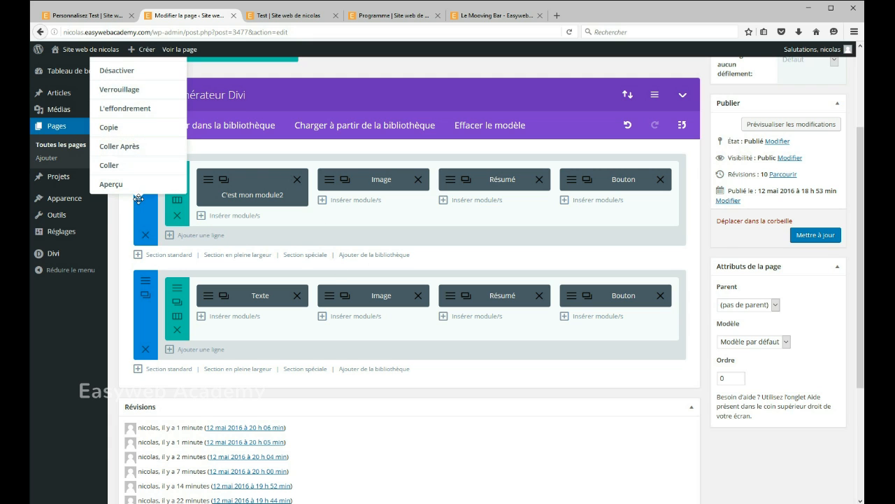
{"action": "left_click", "coordinate": [110, 130]}
Step: Open the Home page for editing from the list of all pages and go to its Divi Builder layout
{"action": "scroll", "coordinate": [86, 128], "scroll_direction": "up", "scroll_amount": 4}
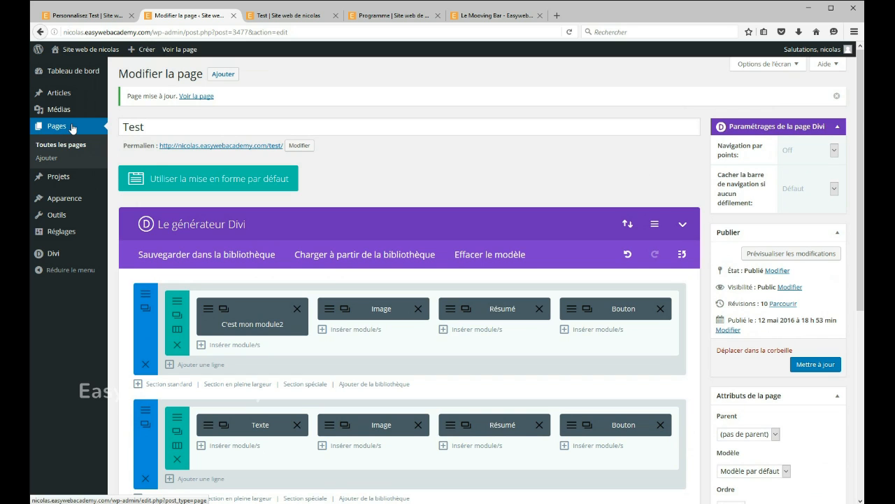
{"action": "left_click", "coordinate": [60, 145]}
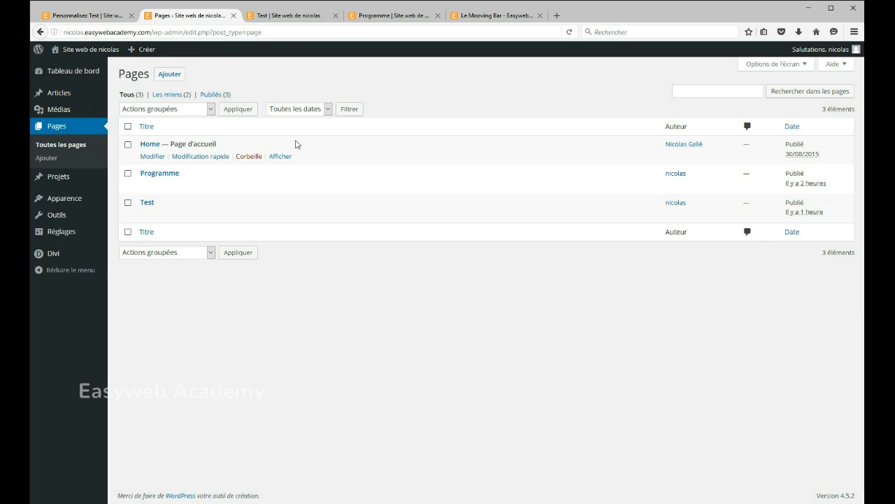
{"action": "left_click", "coordinate": [148, 160]}
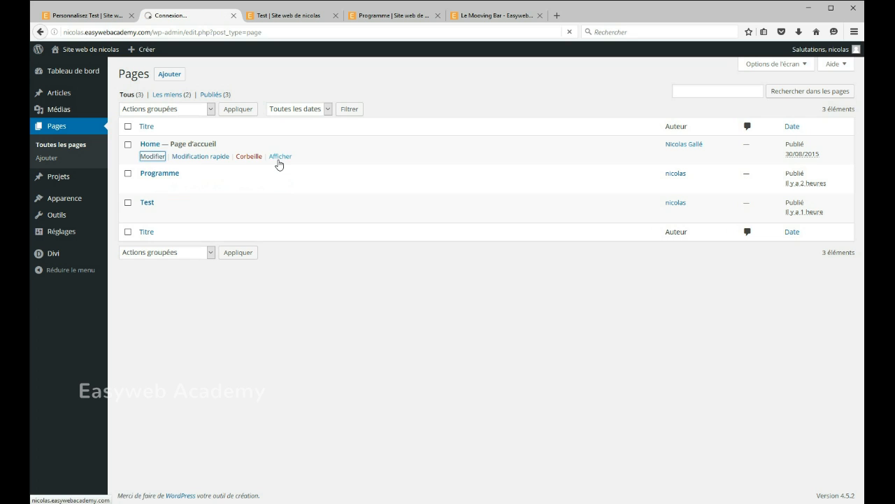
{"action": "scroll", "coordinate": [280, 172], "scroll_direction": "down", "scroll_amount": 3}
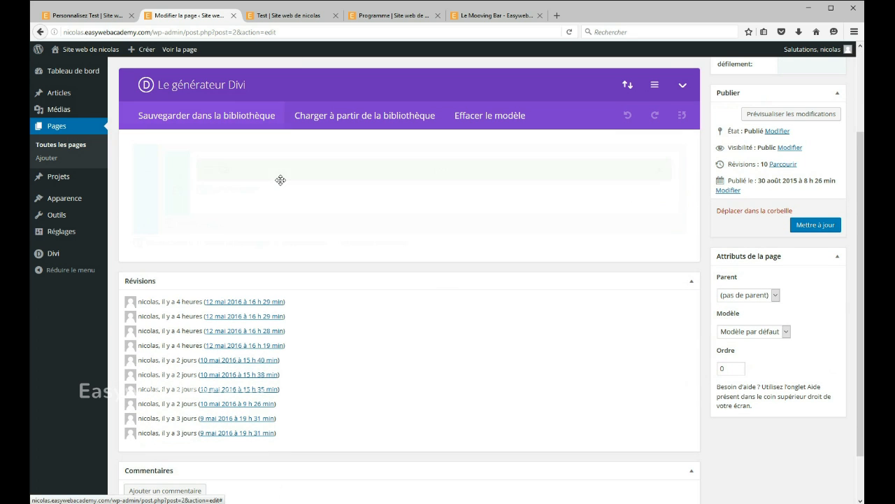
Step: Paste the copied section after the Text section in the Home page's Divi layout and update the page
{"action": "right_click", "coordinate": [394, 229]}
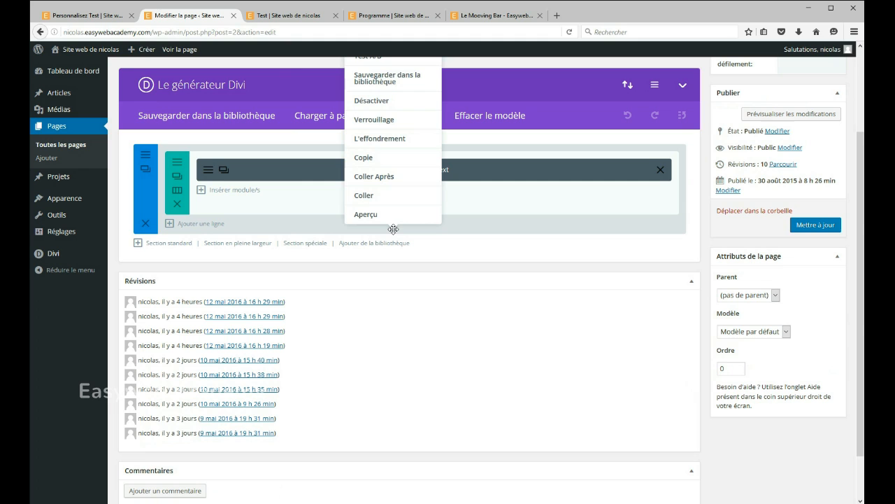
{"action": "left_click", "coordinate": [390, 180]}
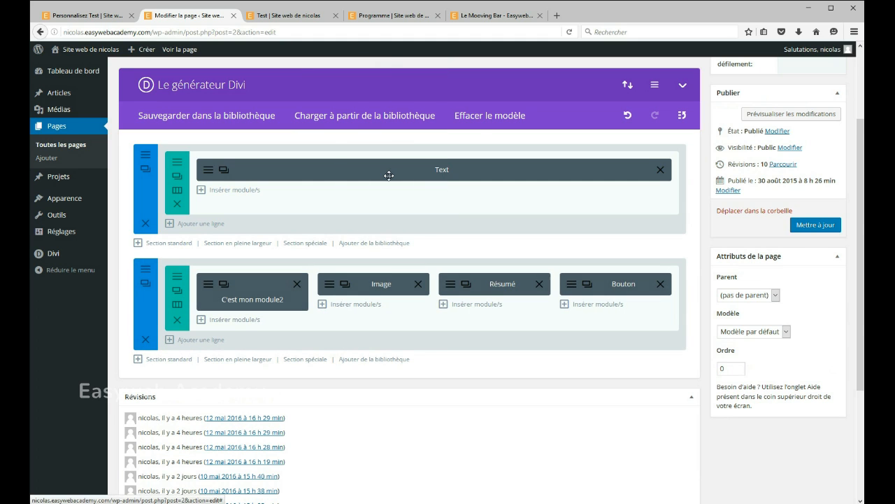
{"action": "left_click", "coordinate": [815, 225]}
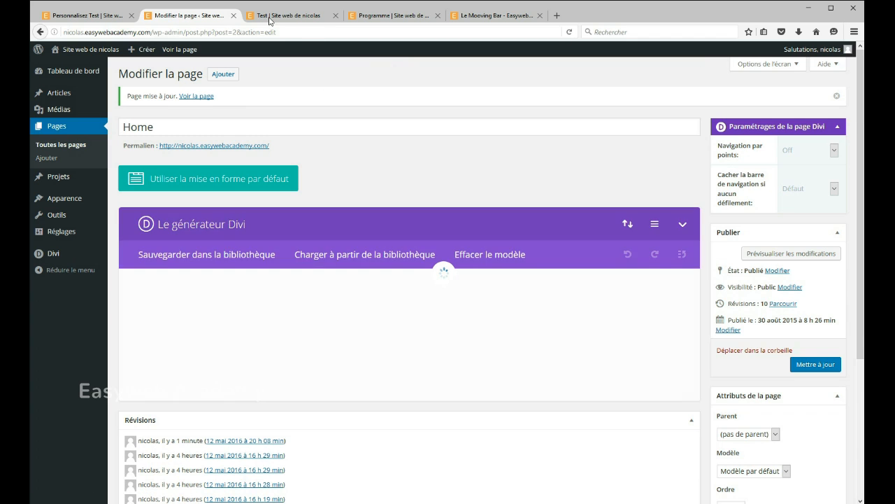
Step: Open the live Home page and compare it with the section layout in the page editor
{"action": "left_click", "coordinate": [269, 17]}
{"action": "left_click", "coordinate": [605, 62]}
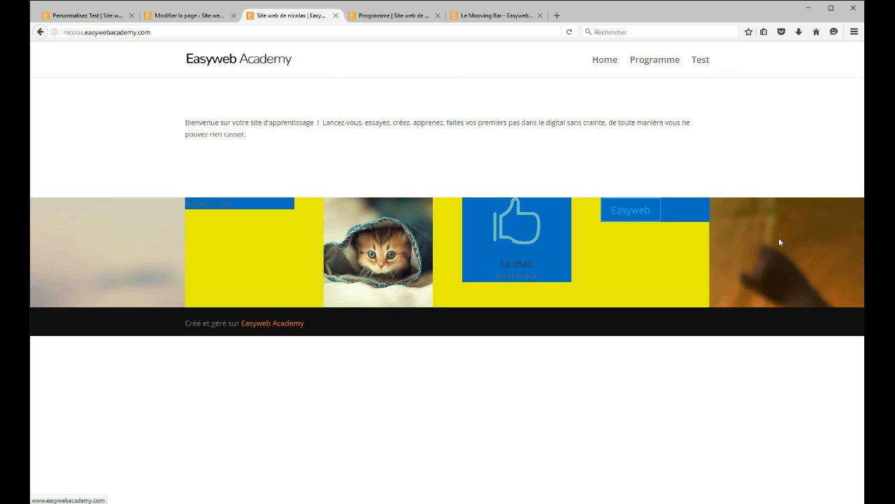
{"action": "left_click", "coordinate": [175, 17]}
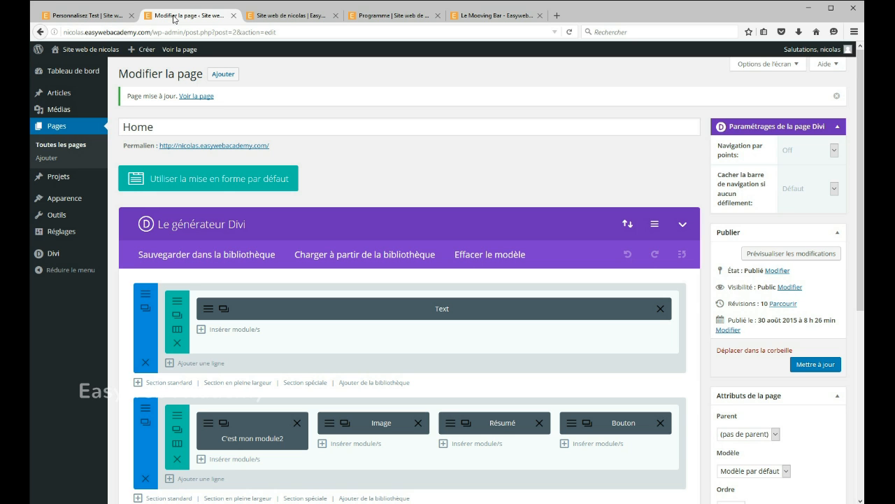
{"action": "left_click", "coordinate": [283, 17]}
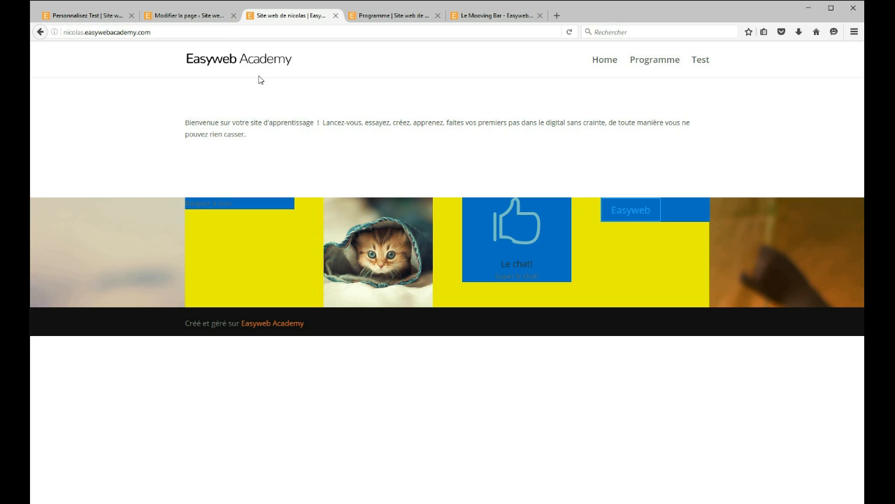
{"action": "left_click", "coordinate": [202, 15]}
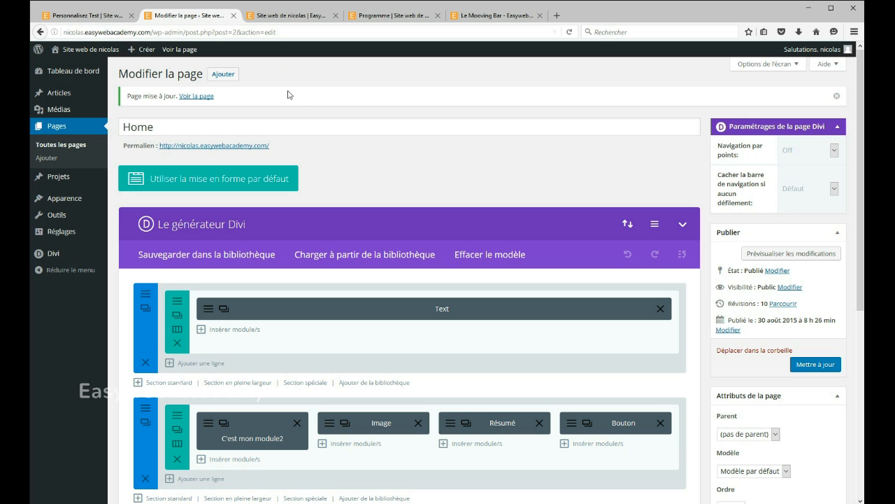
{"action": "scroll", "coordinate": [414, 108], "scroll_direction": "down", "scroll_amount": 2}
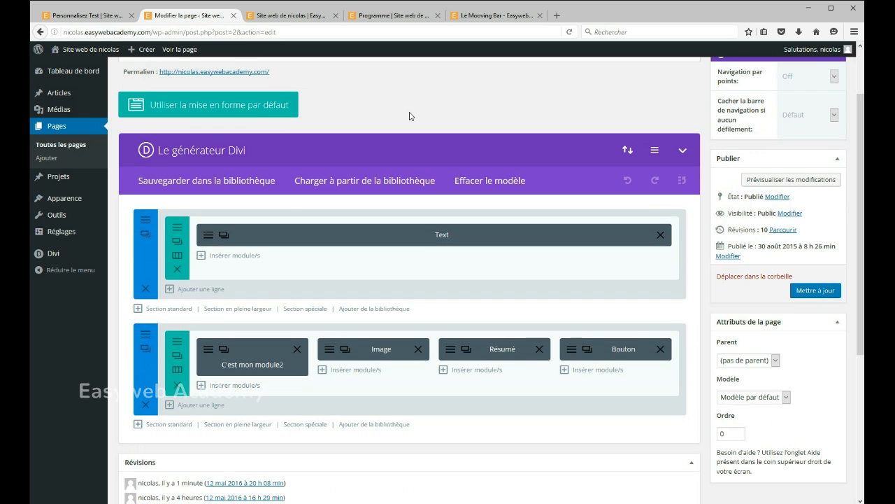
{"action": "scroll", "coordinate": [410, 116], "scroll_direction": "up", "scroll_amount": 2}
{"action": "left_click", "coordinate": [287, 16]}
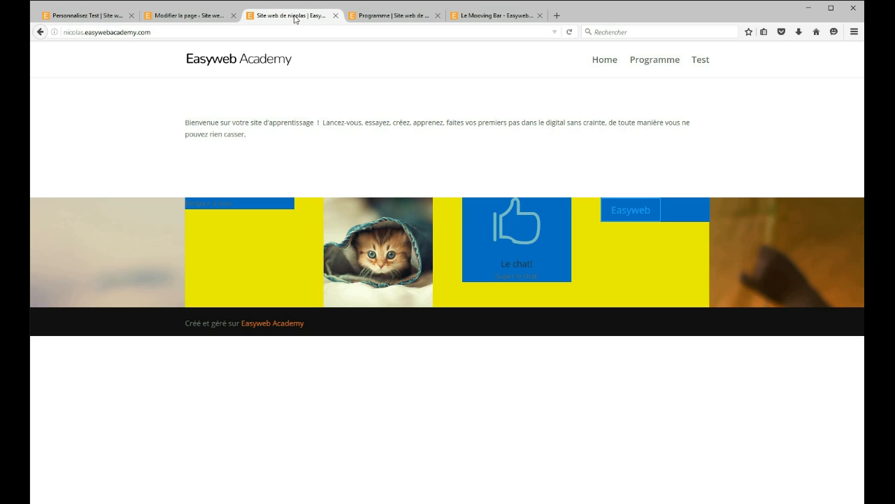
Step: Return to the Home page editor, preview the Text section on its own and close the preview
{"action": "left_click", "coordinate": [150, 17]}
{"action": "scroll", "coordinate": [154, 210], "scroll_direction": "down", "scroll_amount": 3}
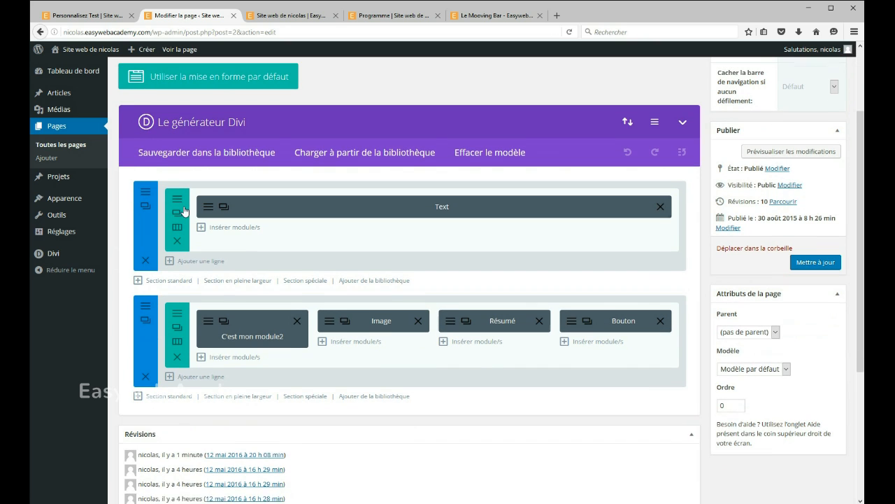
{"action": "right_click", "coordinate": [142, 209]}
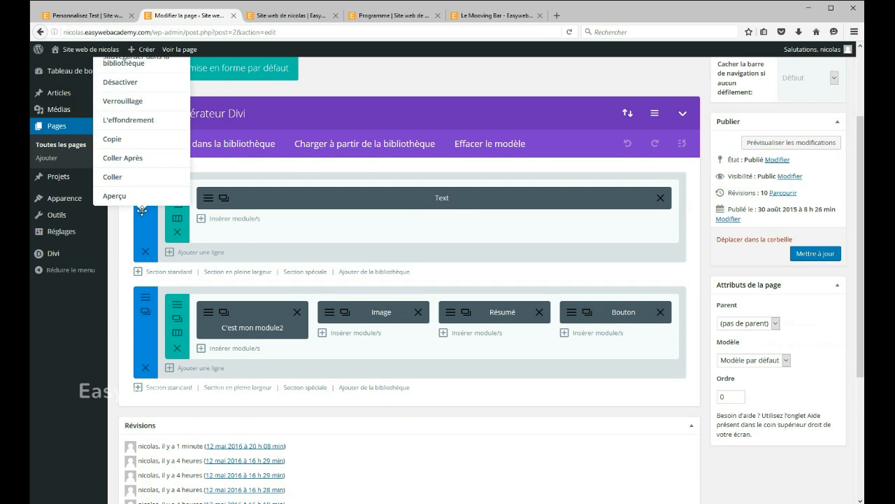
{"action": "scroll", "coordinate": [133, 213], "scroll_direction": "up", "scroll_amount": 2}
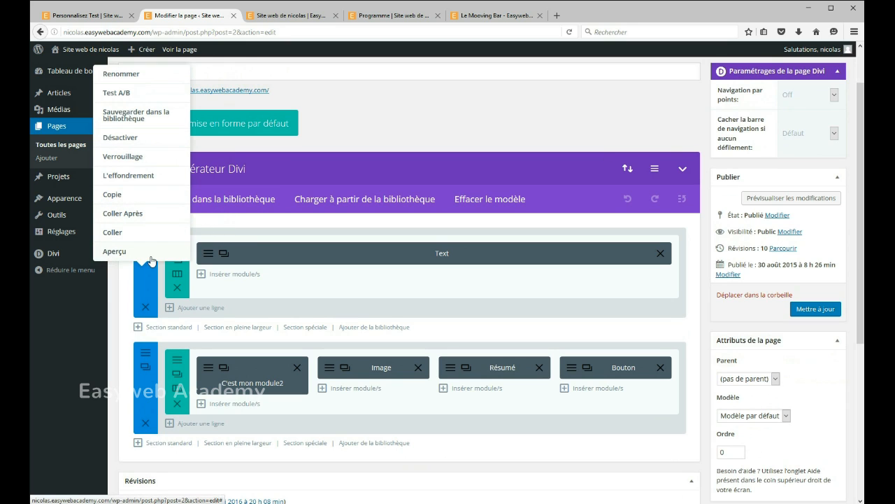
{"action": "left_click", "coordinate": [112, 251]}
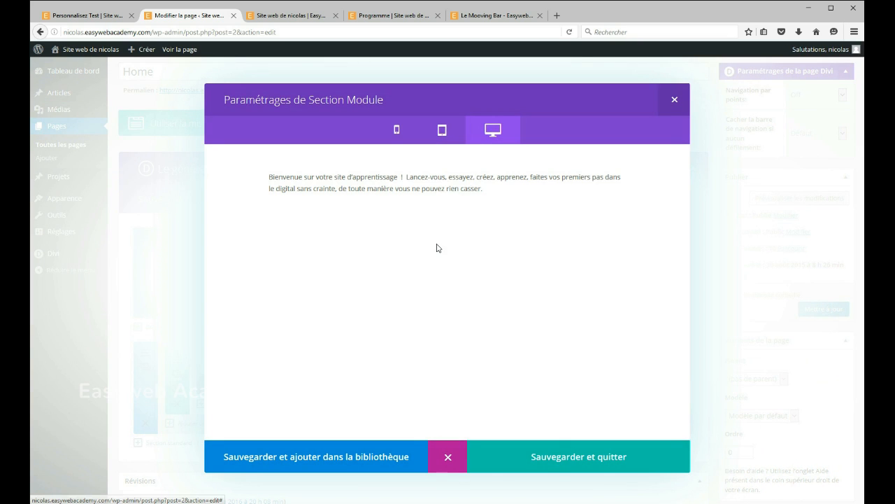
{"action": "left_click", "coordinate": [675, 99]}
Step: Open the Test page for editing from the list of all pages
{"action": "scroll", "coordinate": [303, 122], "scroll_direction": "up", "scroll_amount": 2}
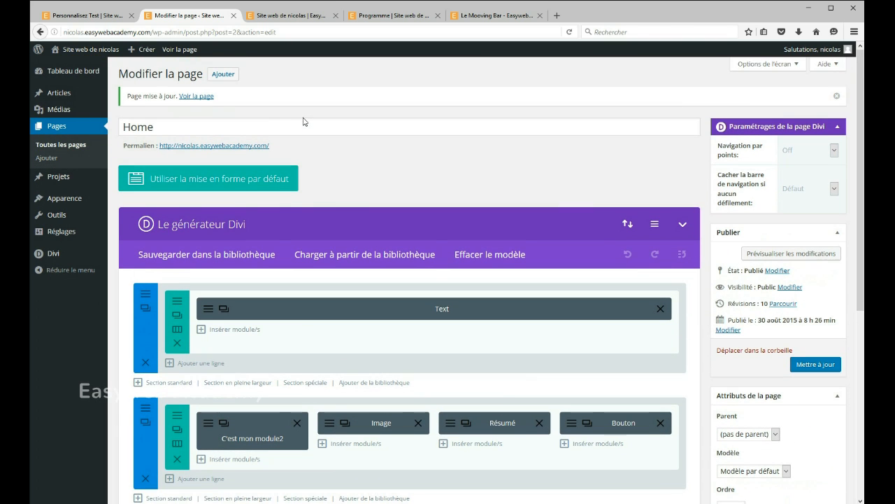
{"action": "left_click", "coordinate": [61, 144]}
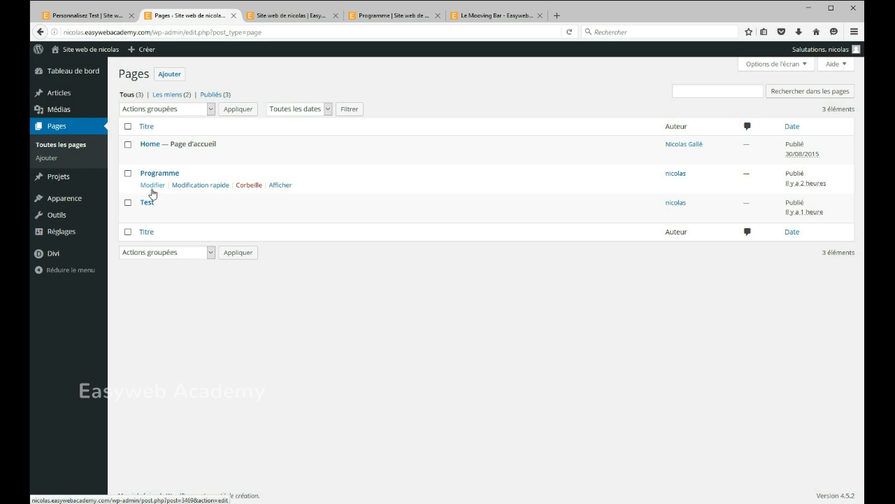
{"action": "left_click", "coordinate": [150, 215]}
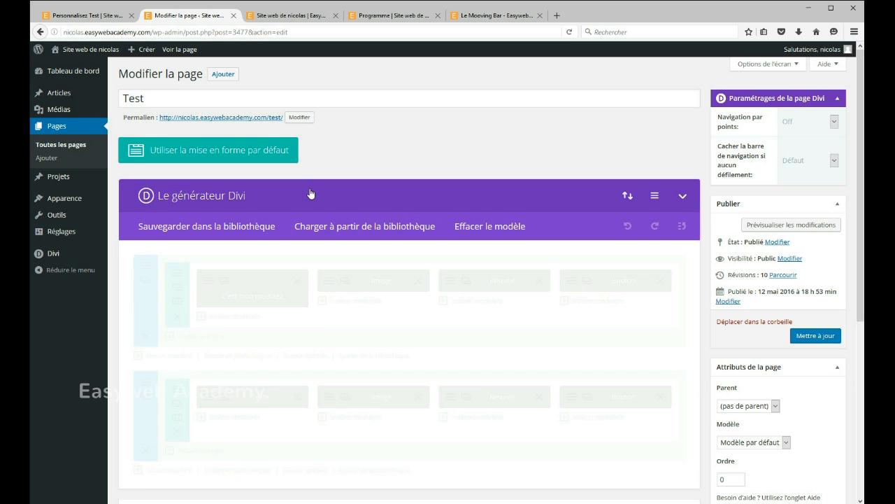
Step: Preview the section containing the C'est mon module2 module, switch to its settings and back to the preview, and close the dialog
{"action": "scroll", "coordinate": [305, 178], "scroll_direction": "down", "scroll_amount": 2}
{"action": "right_click", "coordinate": [181, 227]}
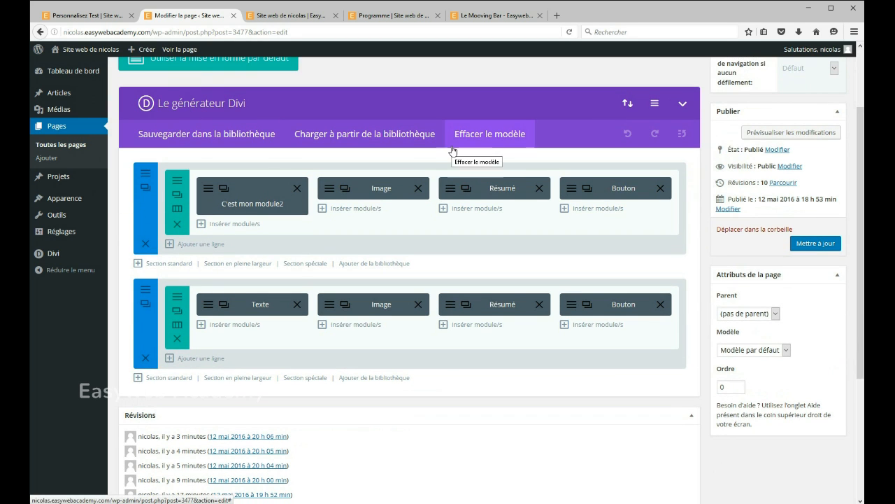
{"action": "right_click", "coordinate": [143, 217]}
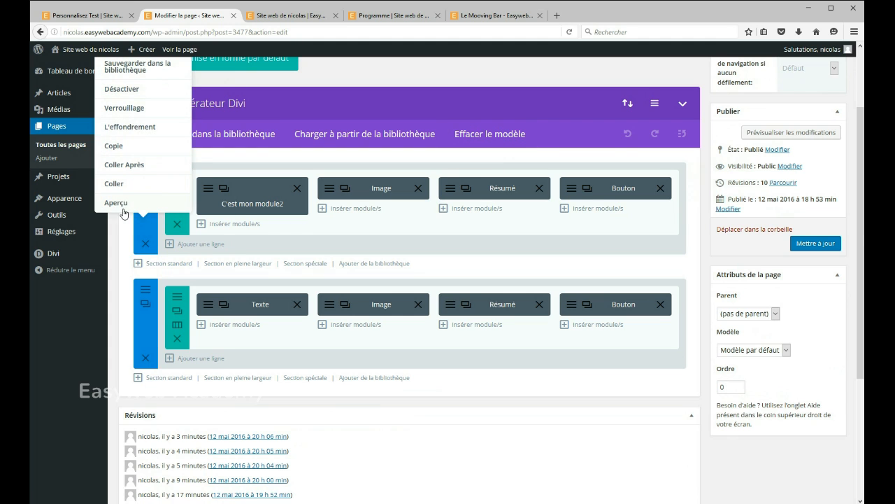
{"action": "left_click", "coordinate": [115, 203]}
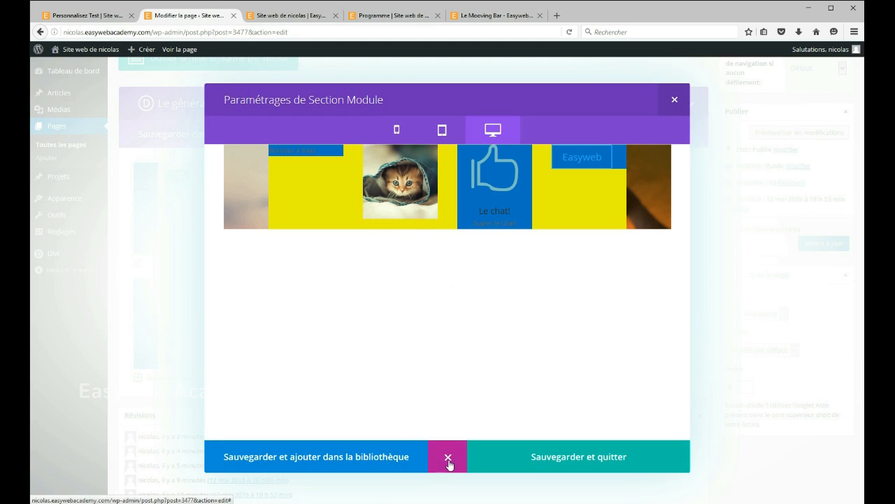
{"action": "left_click", "coordinate": [448, 461]}
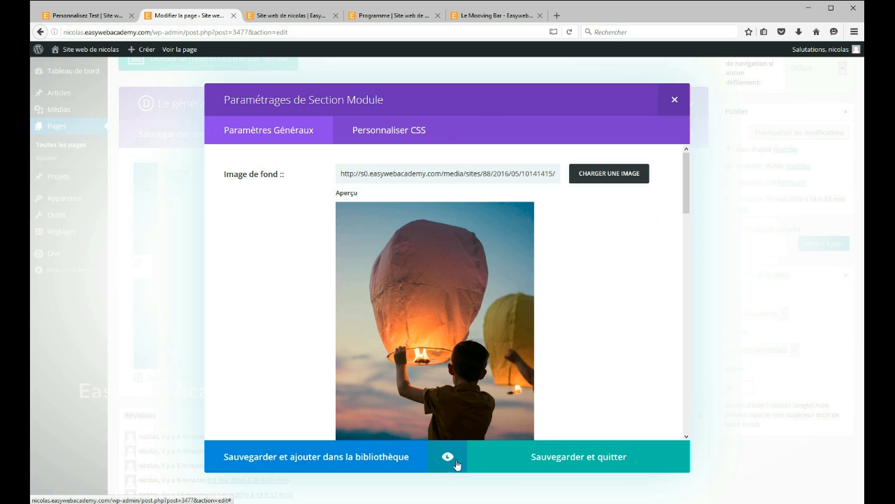
{"action": "left_click", "coordinate": [465, 458]}
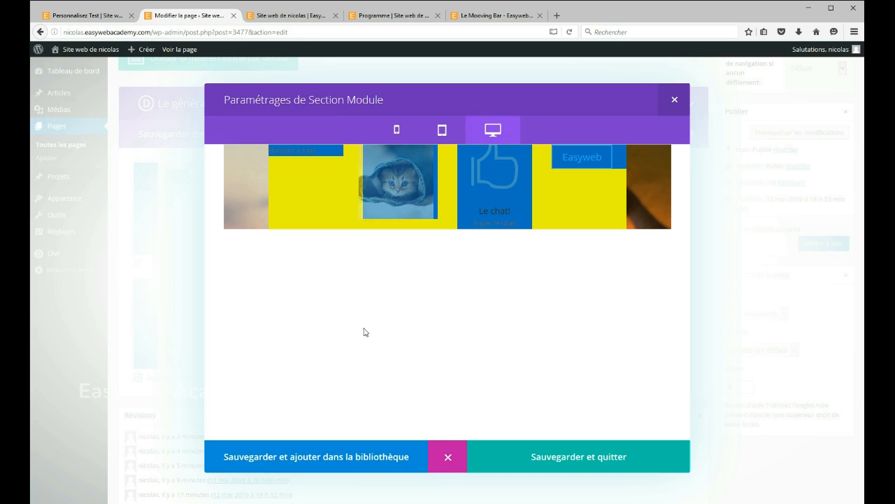
{"action": "left_click", "coordinate": [675, 100]}
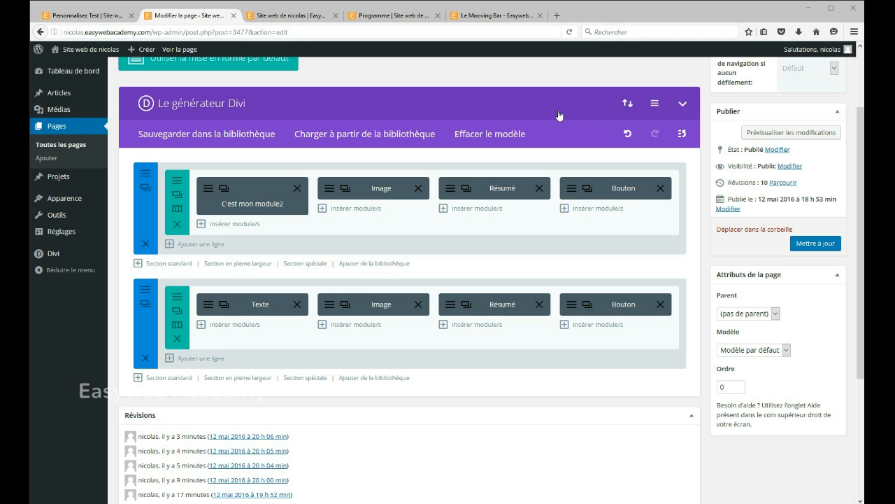
Step: Collapse the whole Divi Builder area of the Test page and expand it again, twice
{"action": "scroll", "coordinate": [475, 117], "scroll_direction": "up", "scroll_amount": 2}
{"action": "scroll", "coordinate": [484, 127], "scroll_direction": "down", "scroll_amount": 1}
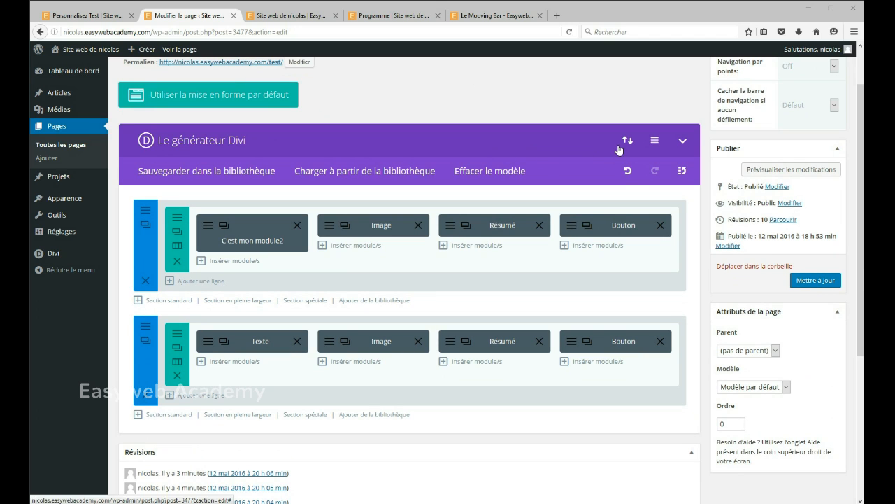
{"action": "left_click", "coordinate": [687, 143]}
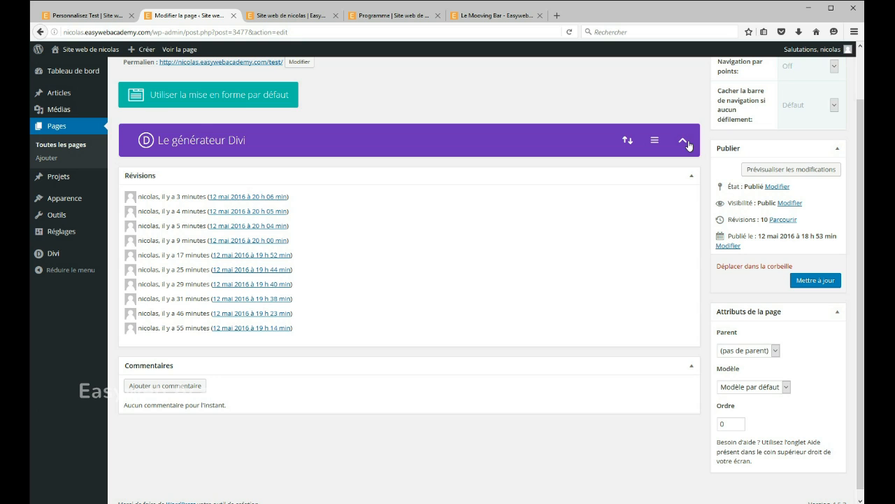
{"action": "left_click", "coordinate": [684, 142]}
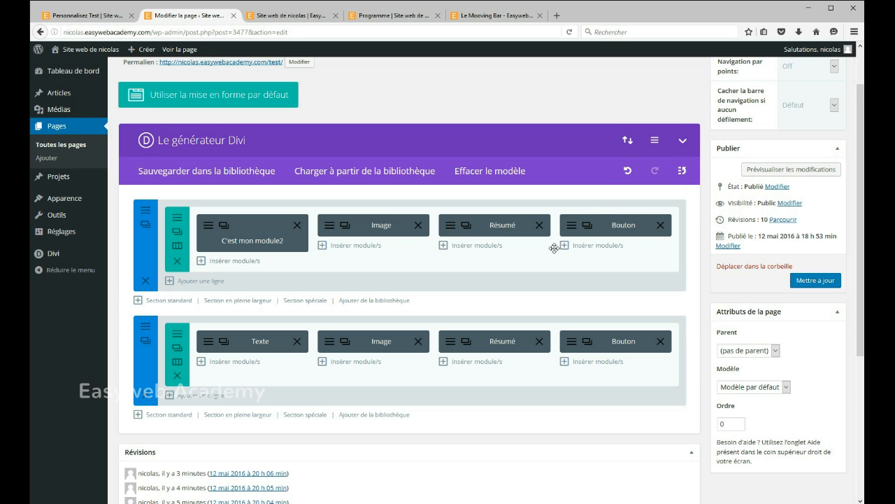
{"action": "left_click", "coordinate": [684, 143]}
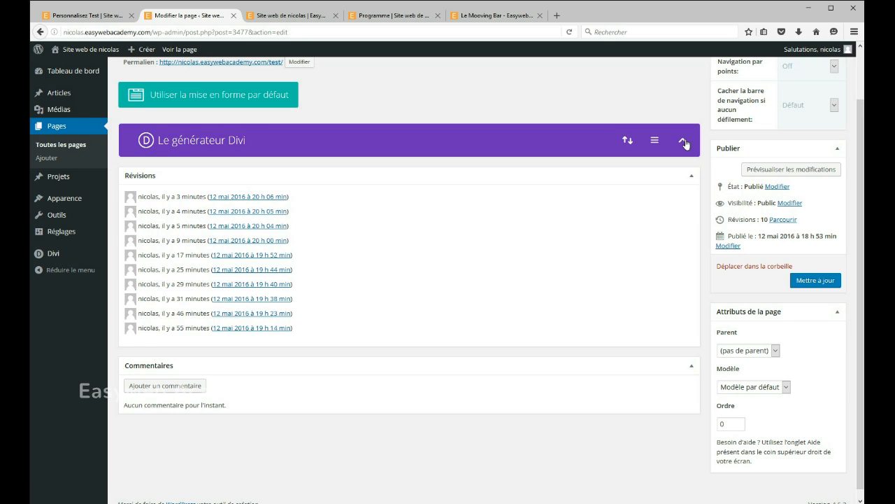
{"action": "left_click", "coordinate": [683, 143]}
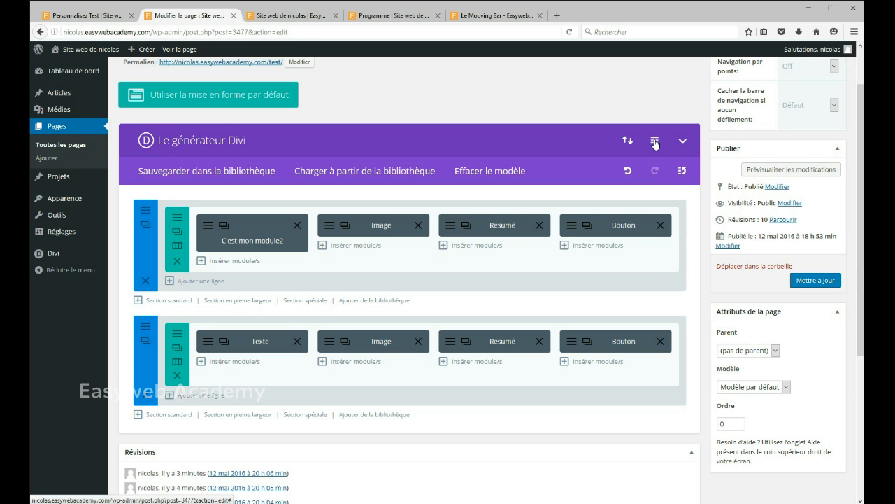
Step: Examine the Divi Builder settings for A/B testing, custom CSS, colour palette and column spacing, and close them without saving
{"action": "left_click", "coordinate": [655, 142]}
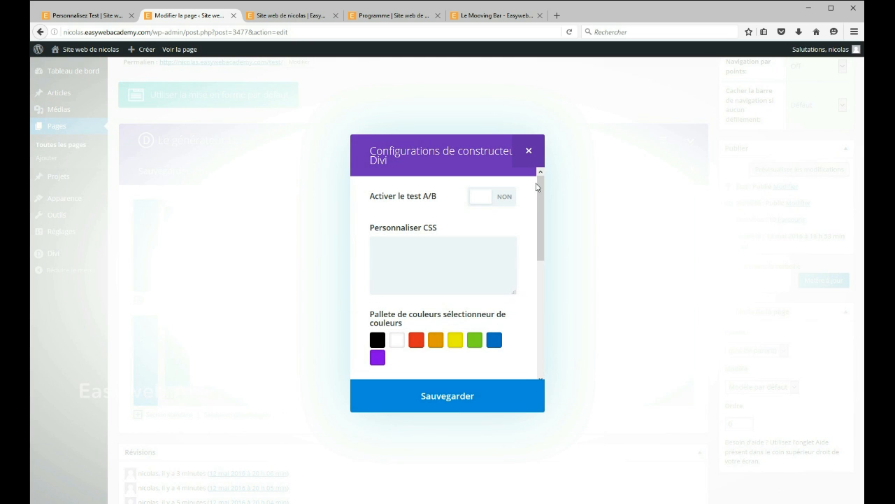
{"action": "left_click", "coordinate": [534, 151]}
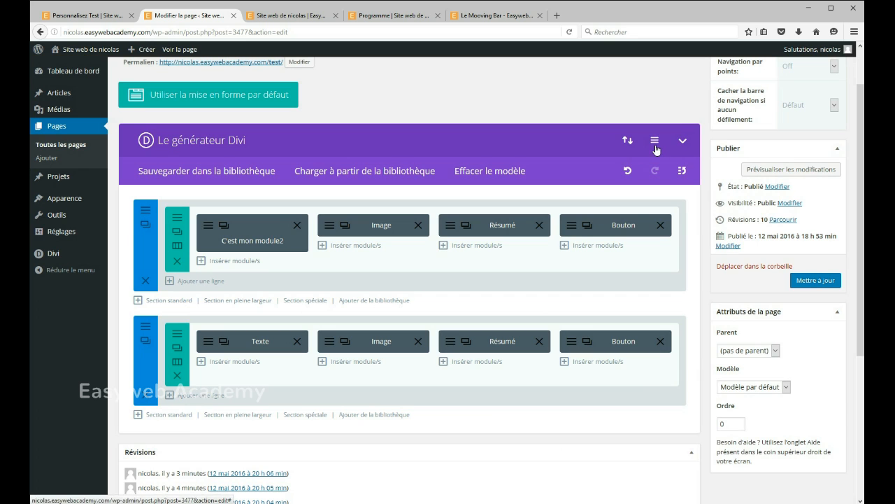
{"action": "left_click", "coordinate": [671, 175]}
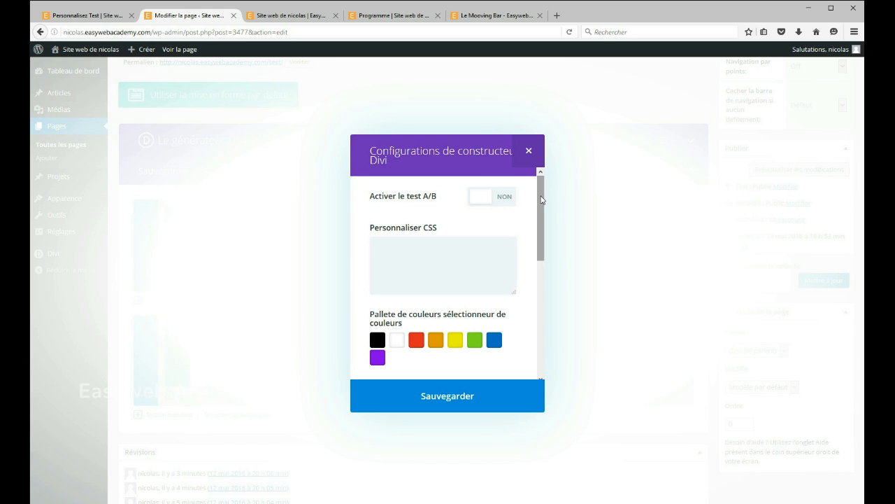
{"action": "scroll", "coordinate": [448, 293], "scroll_direction": "down", "scroll_amount": 1}
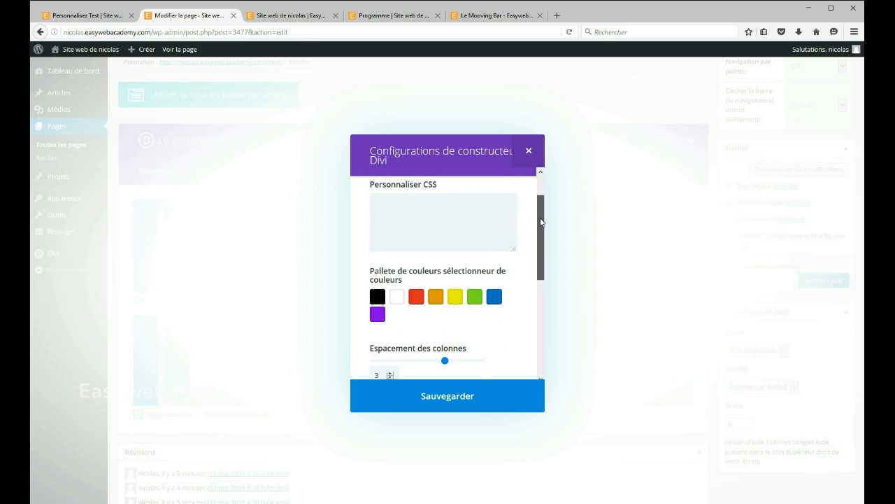
{"action": "scroll", "coordinate": [431, 248], "scroll_direction": "up", "scroll_amount": 1}
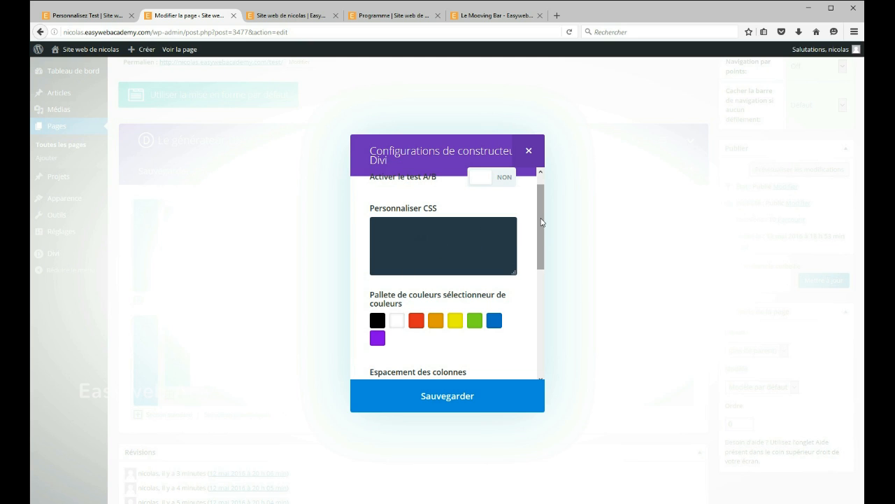
{"action": "mouse_move", "coordinate": [542, 222]}
{"action": "left_mouse_down"}
{"action": "mouse_move", "coordinate": [544, 248]}
{"action": "mouse_move", "coordinate": [540, 236]}
{"action": "left_mouse_up"}
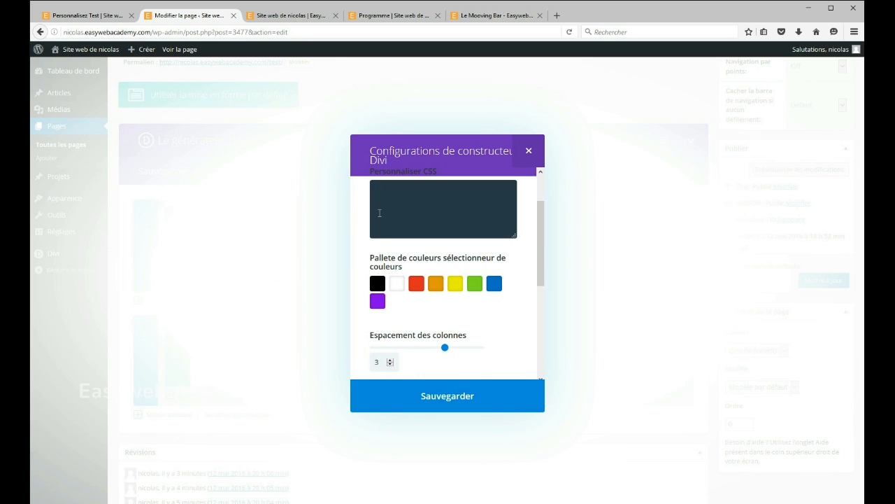
{"action": "left_click_drag", "start_coordinate": [540, 242], "coordinate": [542, 250]}
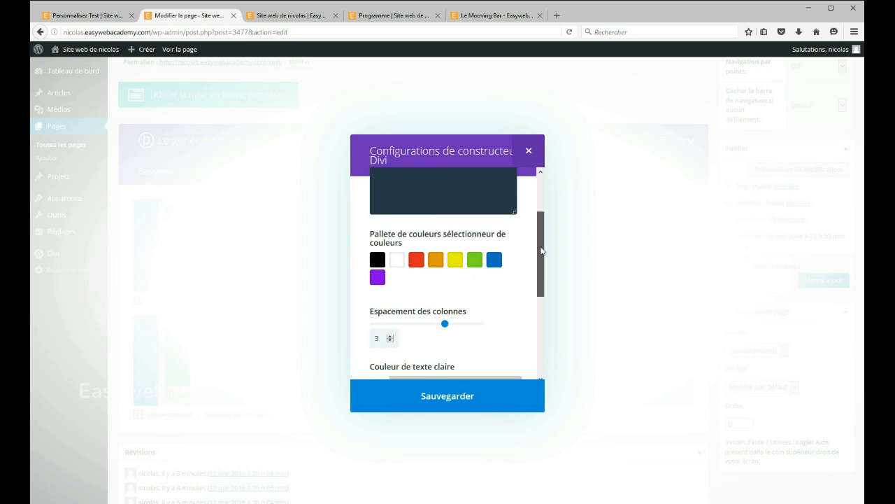
{"action": "left_click", "coordinate": [530, 151]}
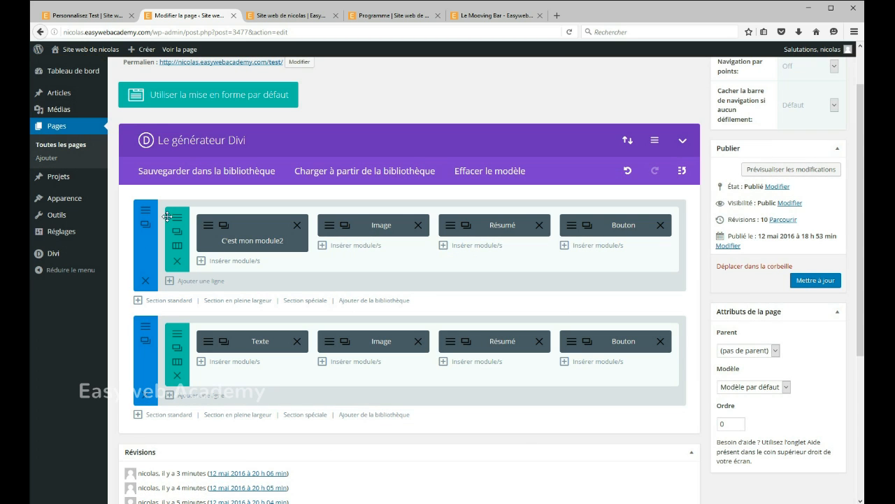
Step: View the text colour picker in the advanced design settings of the C'est mon module2 module and close the dialog without saving
{"action": "left_click", "coordinate": [329, 231]}
{"action": "left_click", "coordinate": [676, 101]}
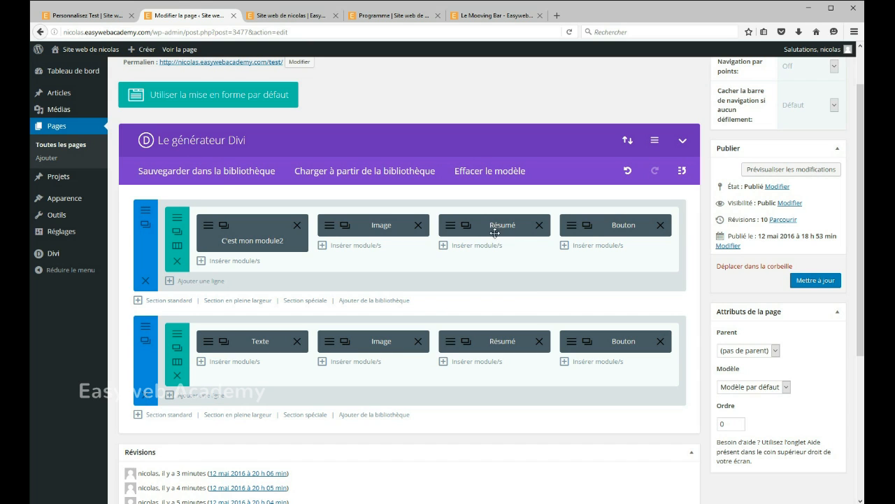
{"action": "left_click", "coordinate": [205, 230]}
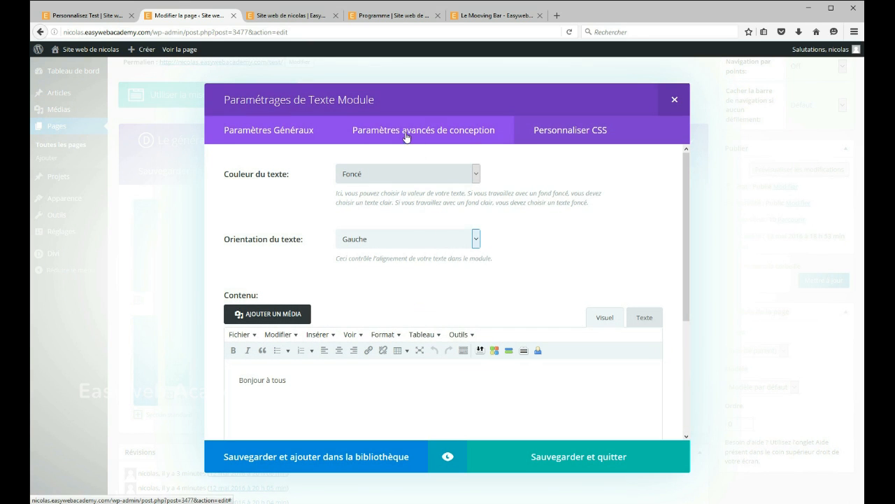
{"action": "left_click", "coordinate": [402, 134]}
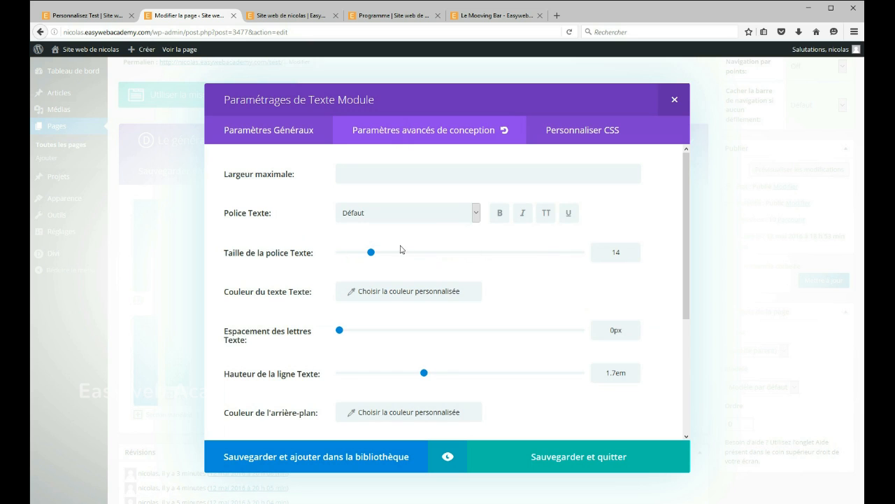
{"action": "left_click", "coordinate": [407, 291]}
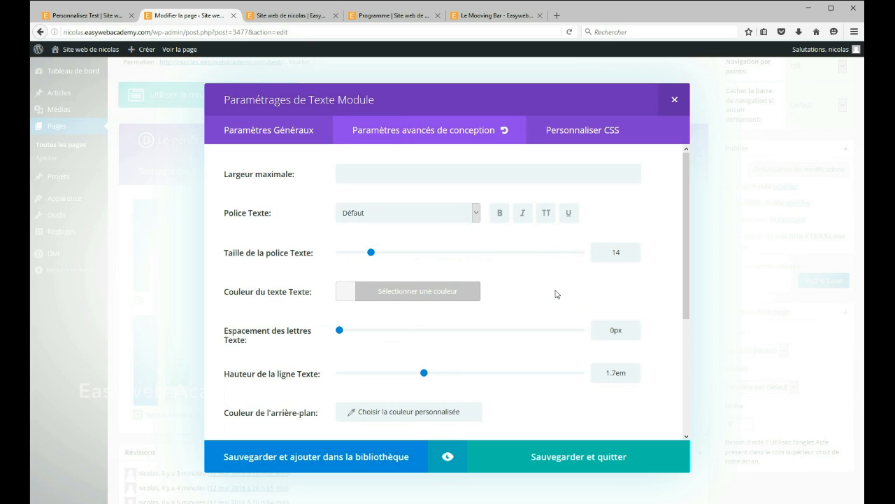
{"action": "left_click", "coordinate": [425, 292]}
{"action": "scroll", "coordinate": [529, 277], "scroll_direction": "down", "scroll_amount": 1}
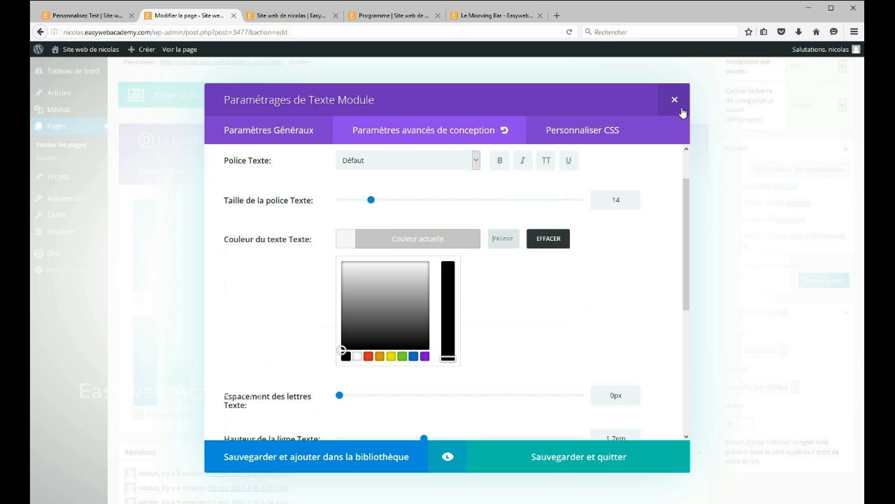
{"action": "left_click", "coordinate": [675, 99]}
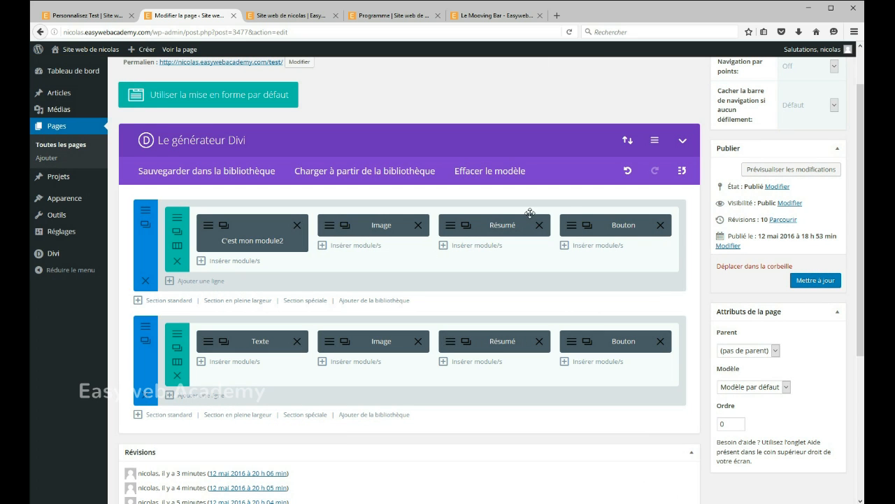
Step: Change the red swatch of the Divi Builder colour palette to blue #1729aa and save the builder settings
{"action": "left_click", "coordinate": [655, 142]}
{"action": "scroll", "coordinate": [542, 247], "scroll_direction": "down", "scroll_amount": 2}
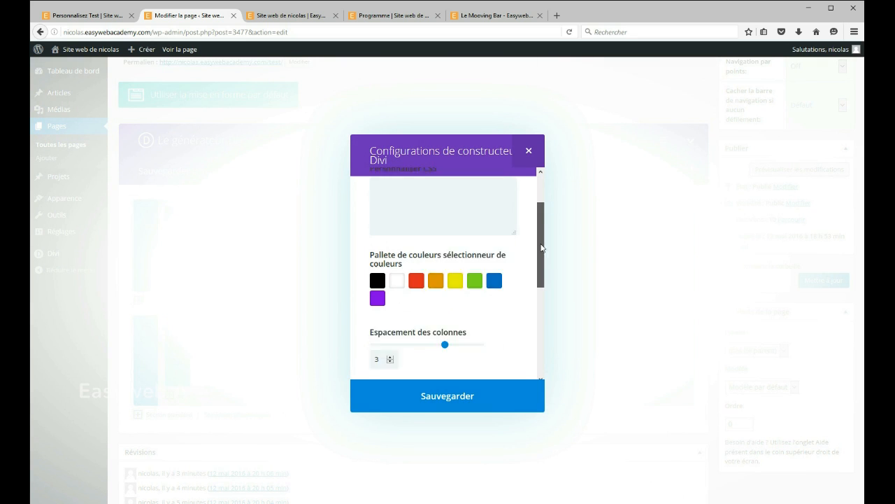
{"action": "scroll", "coordinate": [541, 248], "scroll_direction": "down", "scroll_amount": 2}
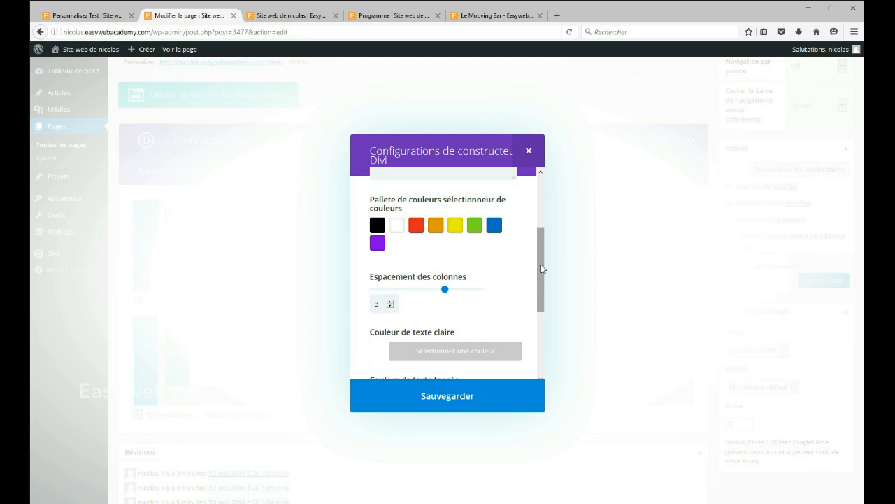
{"action": "scroll", "coordinate": [542, 263], "scroll_direction": "up", "scroll_amount": 1}
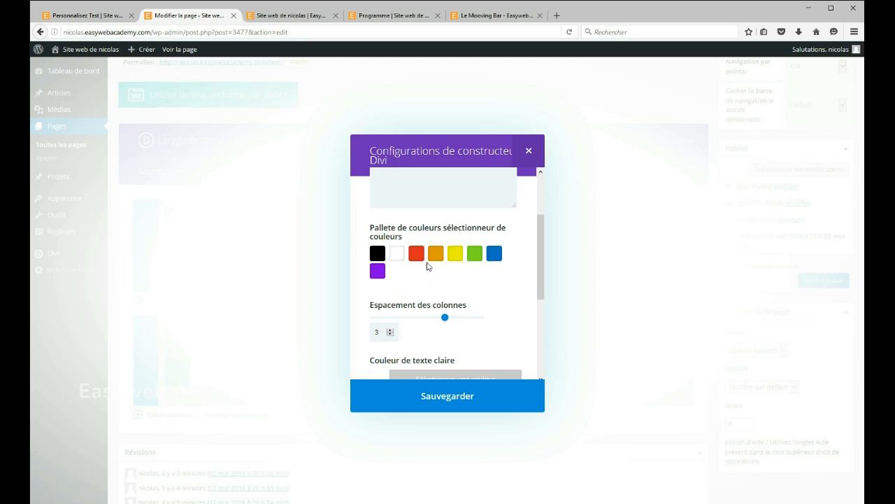
{"action": "scroll", "coordinate": [437, 266], "scroll_direction": "up", "scroll_amount": 2}
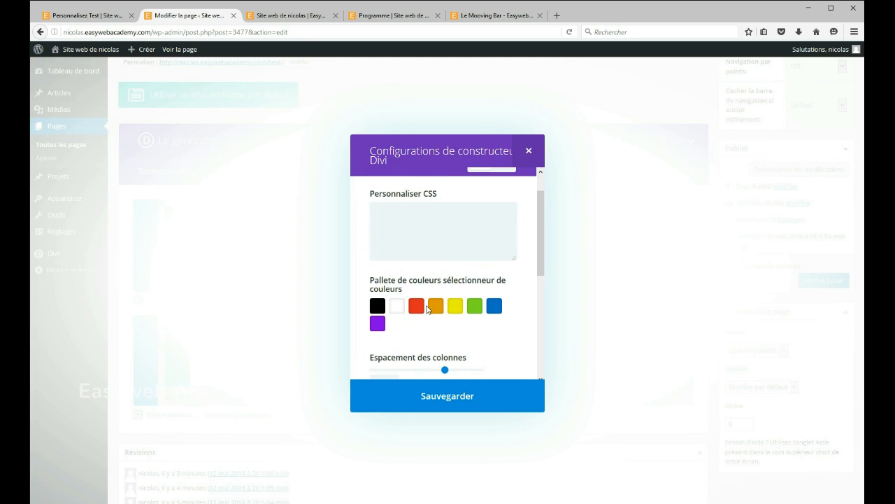
{"action": "left_click", "coordinate": [422, 306]}
{"action": "scroll", "coordinate": [455, 314], "scroll_direction": "down", "scroll_amount": 2}
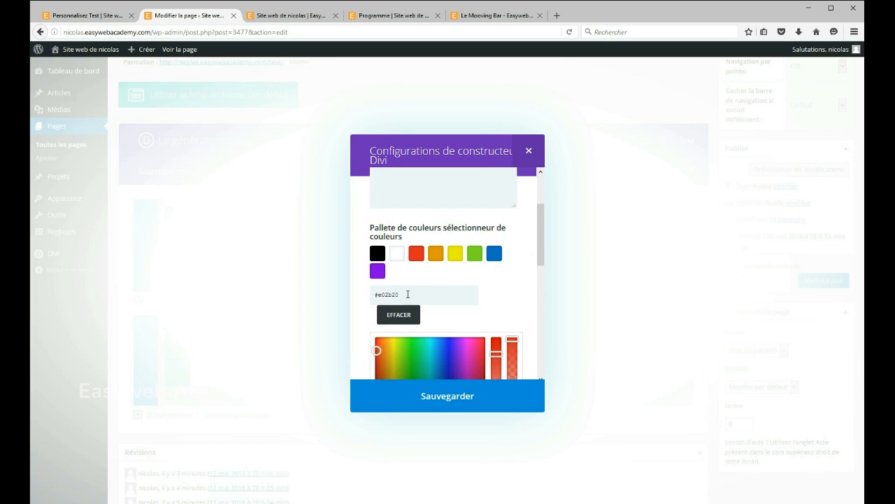
{"action": "scroll", "coordinate": [449, 290], "scroll_direction": "down", "scroll_amount": 1}
{"action": "scroll", "coordinate": [465, 302], "scroll_direction": "down", "scroll_amount": 1}
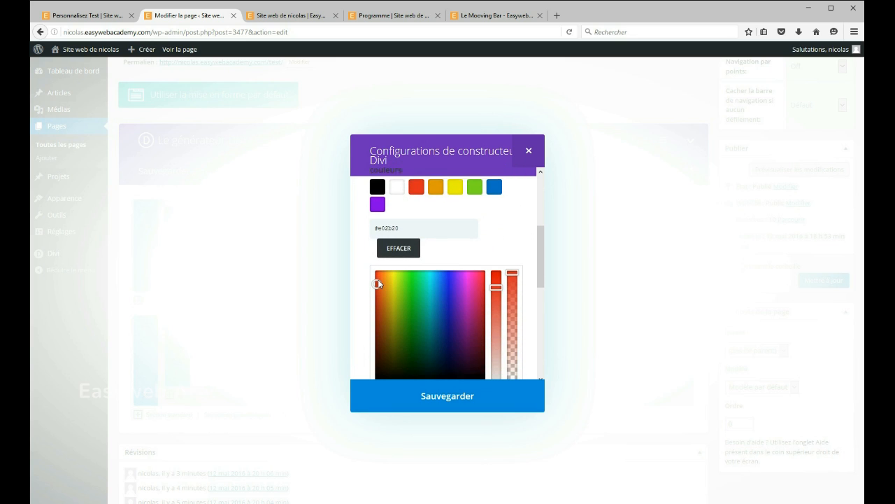
{"action": "left_click", "coordinate": [447, 304]}
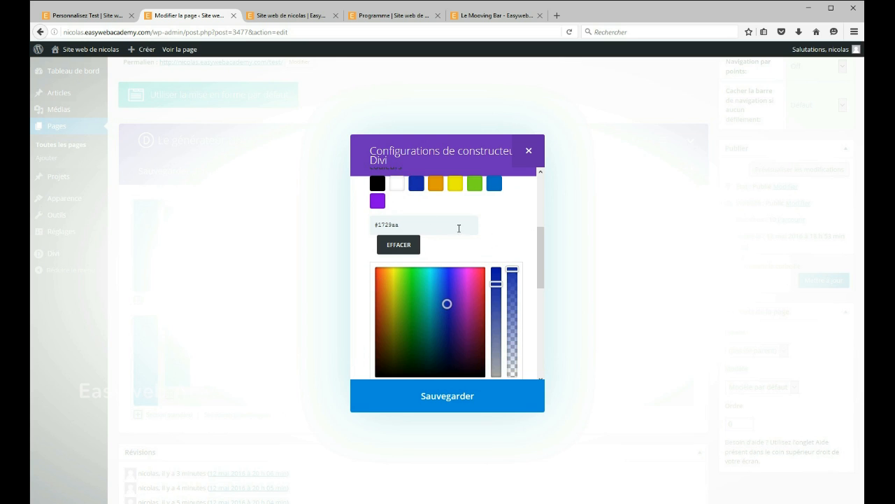
{"action": "left_click", "coordinate": [439, 407]}
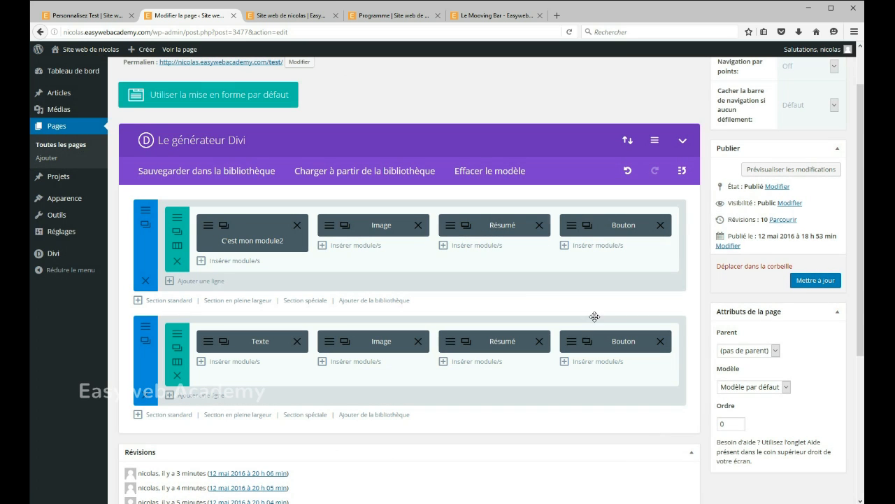
Step: Check the palette swatches offered for the C'est mon module2 module's custom text colour, leaving the module's settings unsaved
{"action": "left_click", "coordinate": [208, 233]}
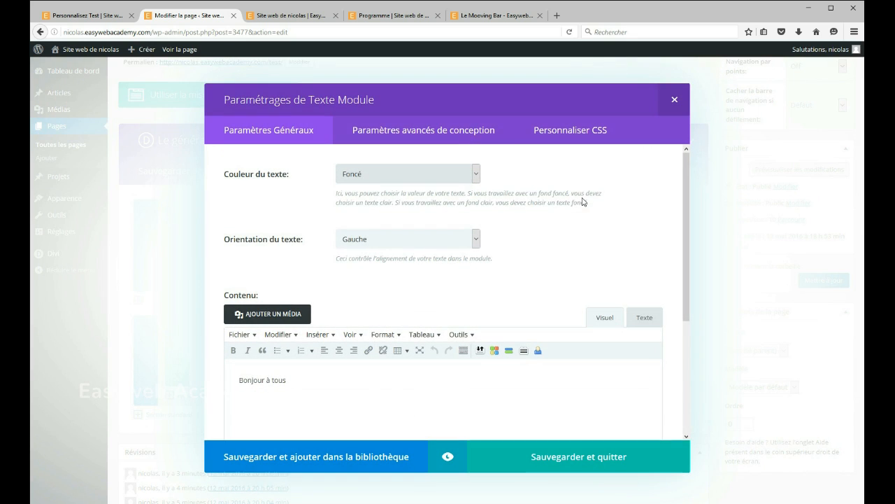
{"action": "left_click", "coordinate": [412, 136]}
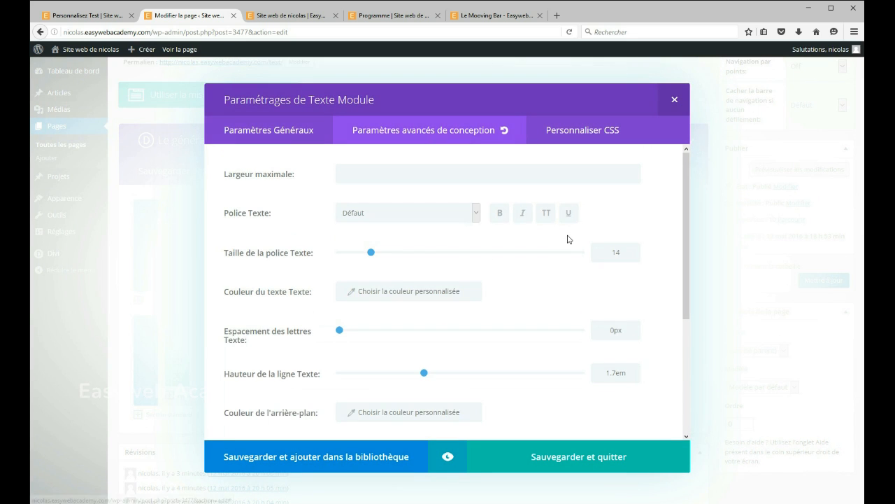
{"action": "left_click", "coordinate": [399, 294]}
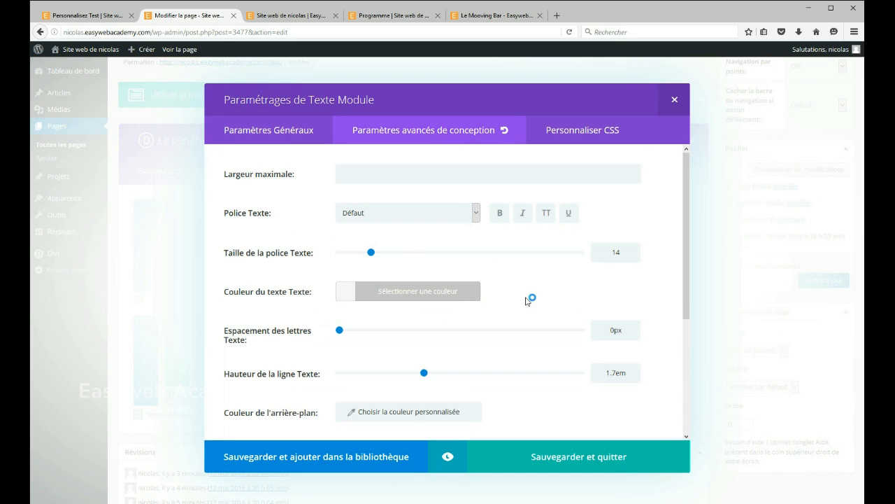
{"action": "left_click", "coordinate": [423, 294]}
{"action": "scroll", "coordinate": [363, 383], "scroll_direction": "down", "scroll_amount": 1}
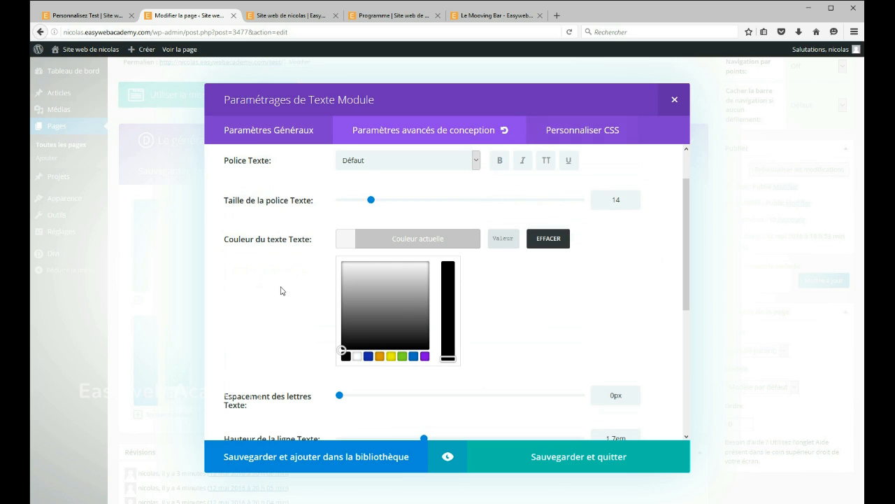
{"action": "left_click", "coordinate": [674, 103]}
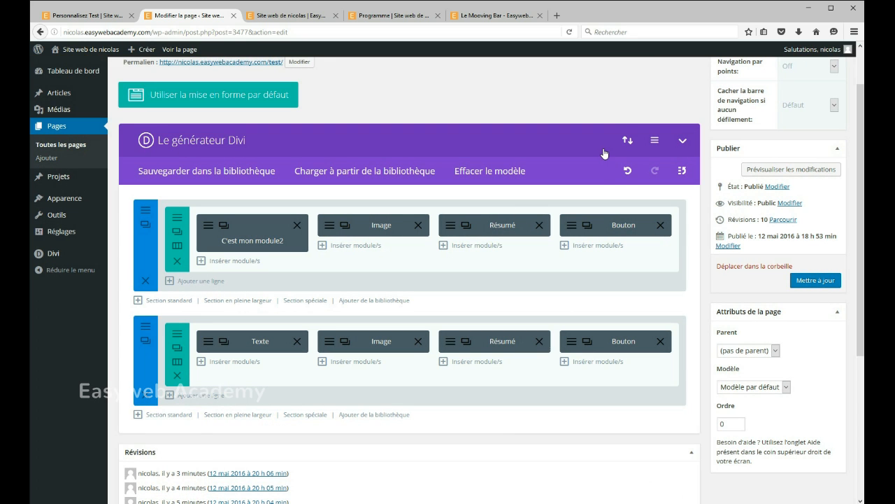
Step: Review the column spacing and the light and dark text colour options in the Divi Builder settings, closing them without saving
{"action": "left_click", "coordinate": [655, 143]}
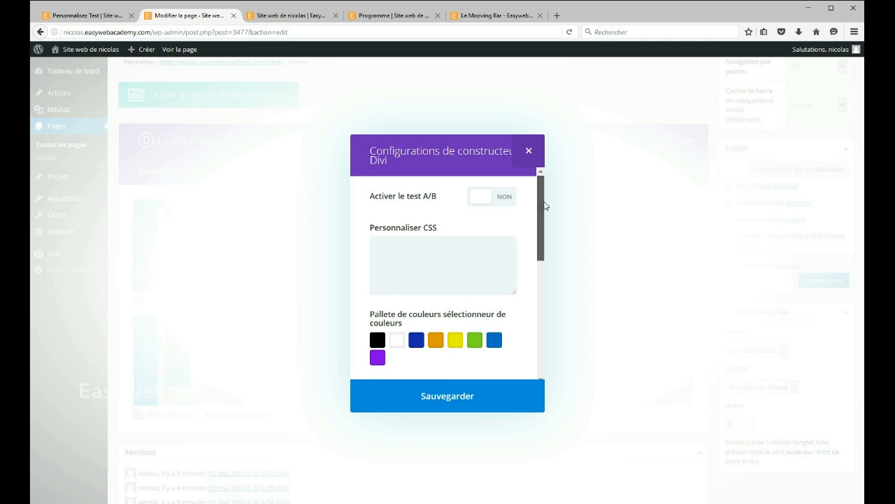
{"action": "left_click_drag", "start_coordinate": [543, 202], "coordinate": [546, 283]}
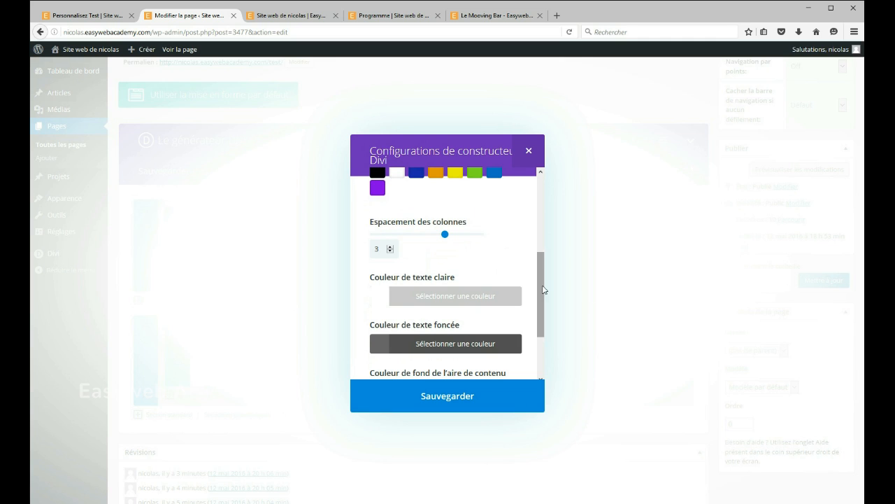
{"action": "mouse_move", "coordinate": [544, 279]}
{"action": "left_mouse_down"}
{"action": "mouse_move", "coordinate": [540, 314]}
{"action": "mouse_move", "coordinate": [538, 295]}
{"action": "left_mouse_up"}
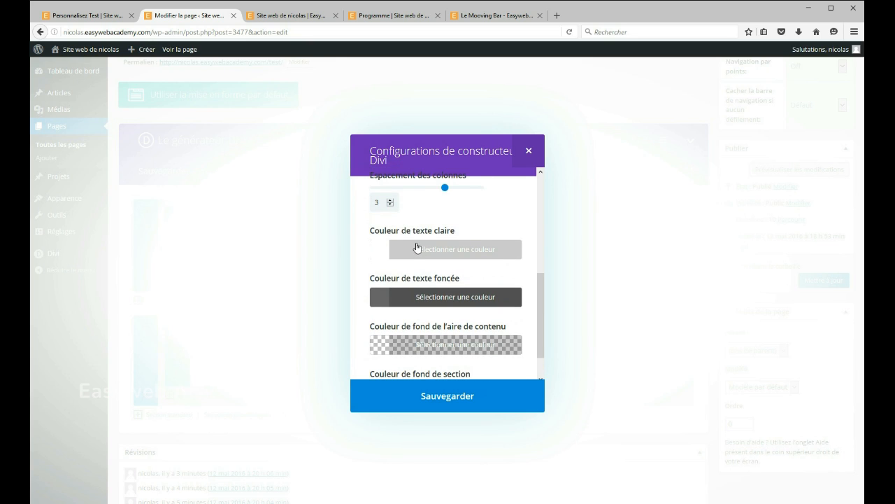
{"action": "left_click", "coordinate": [533, 153]}
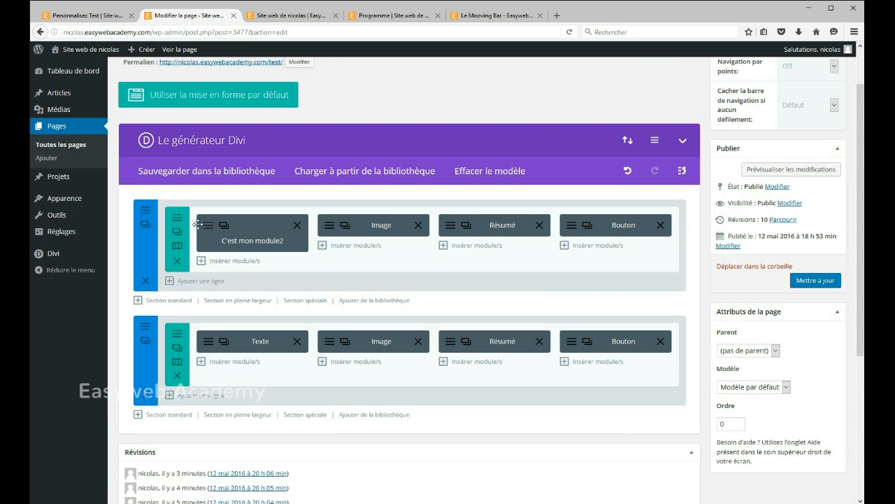
Step: View the Foncé and Clair text colour options in the C'est mon module2 module's general settings and close the dialog
{"action": "left_click", "coordinate": [211, 225]}
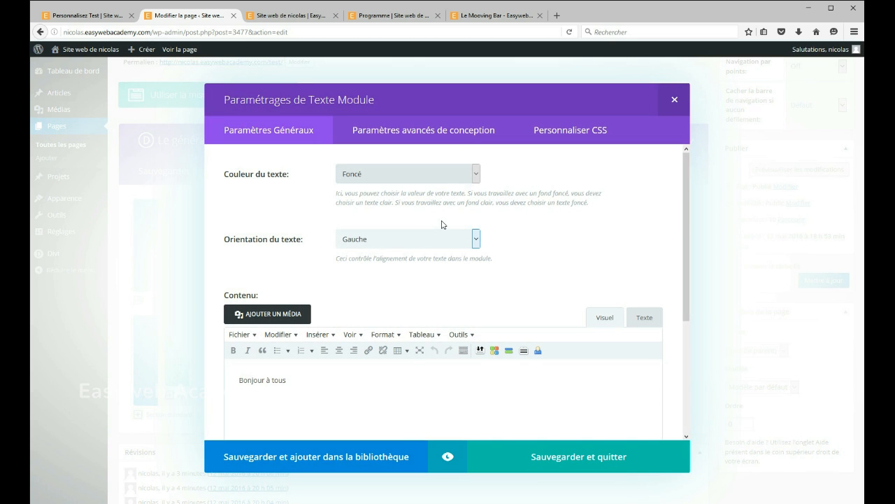
{"action": "left_click", "coordinate": [476, 174]}
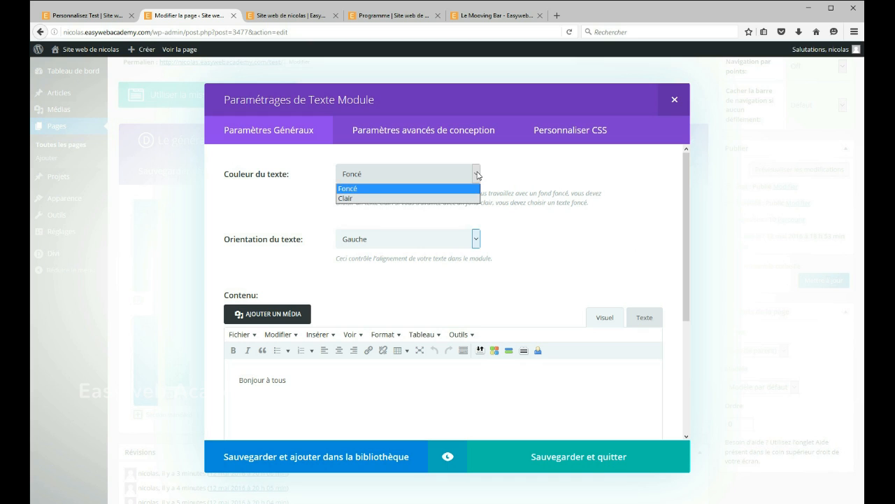
{"action": "left_click", "coordinate": [478, 176]}
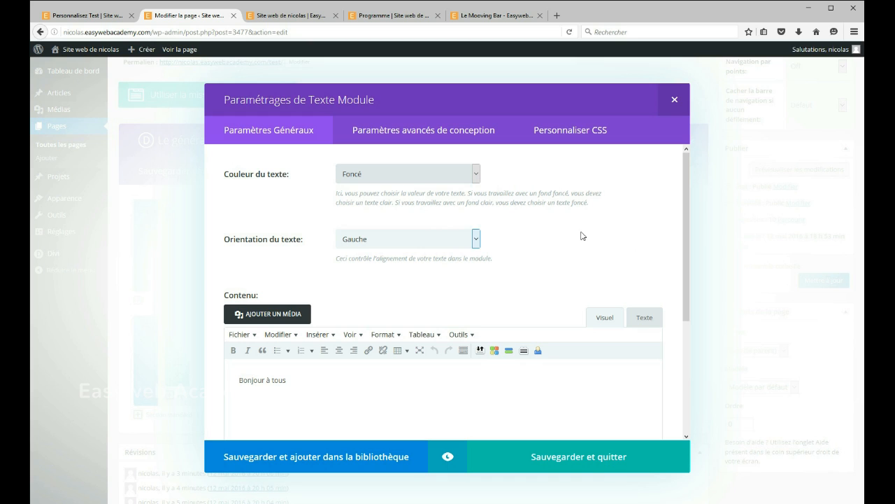
{"action": "left_click", "coordinate": [478, 173]}
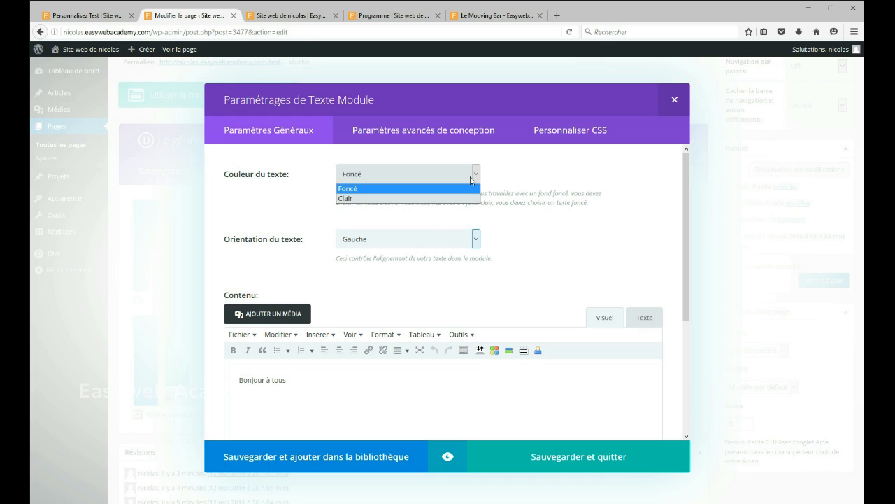
{"action": "left_click", "coordinate": [578, 190]}
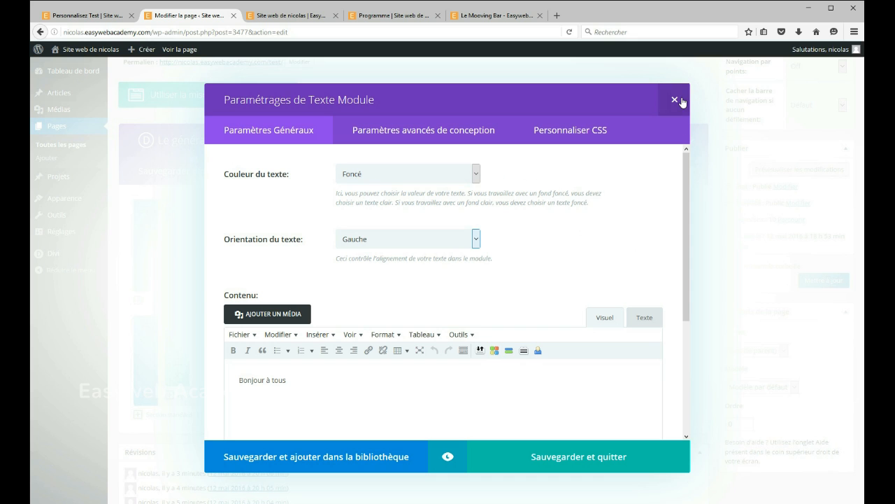
{"action": "left_click", "coordinate": [674, 99]}
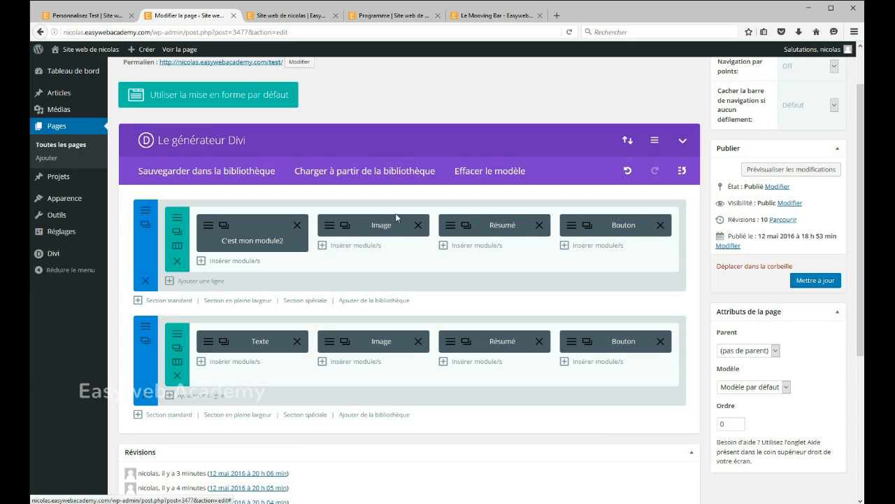
Step: Open the Divi Builder settings, view the colour picker for the dark text colour and collapse it
{"action": "left_click", "coordinate": [664, 140]}
{"action": "left_click_drag", "start_coordinate": [543, 215], "coordinate": [533, 328]}
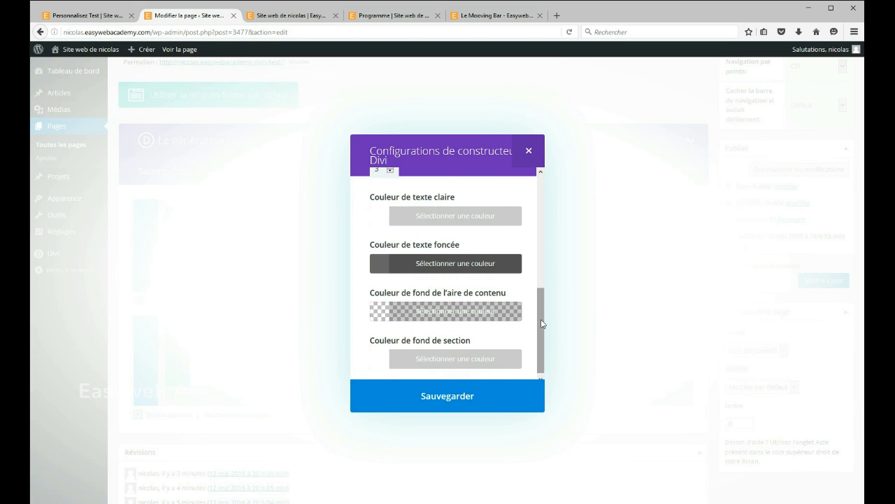
{"action": "left_click", "coordinate": [445, 264]}
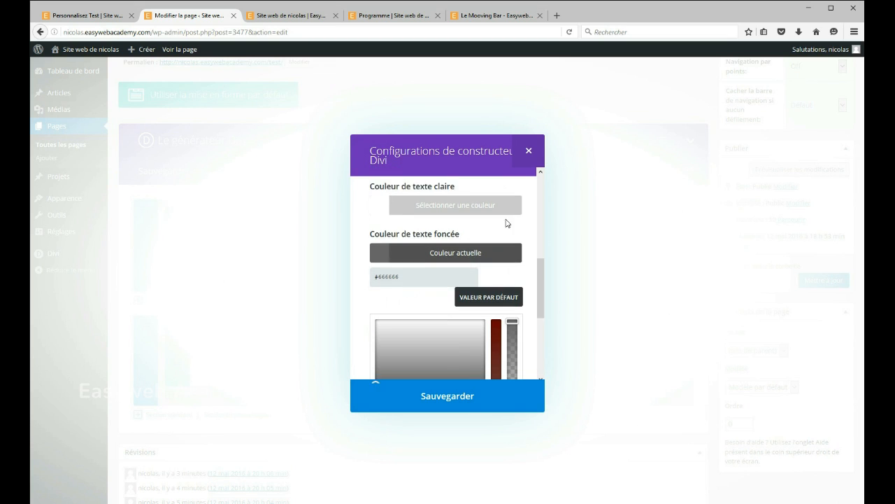
{"action": "scroll", "coordinate": [507, 224], "scroll_direction": "down", "scroll_amount": 2}
{"action": "scroll", "coordinate": [527, 201], "scroll_direction": "up", "scroll_amount": 2}
{"action": "left_click", "coordinate": [524, 207]}
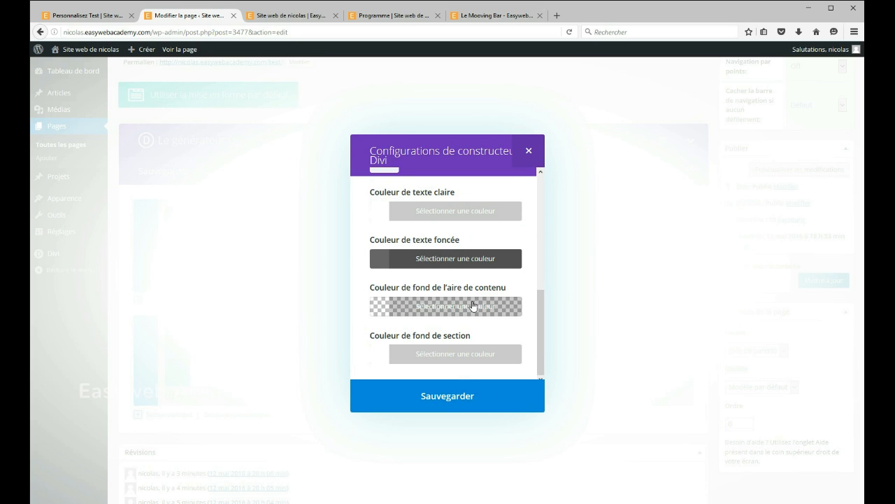
Step: Set the section background colour to the red preset swatch and save the Divi Builder settings
{"action": "left_click", "coordinate": [458, 363]}
{"action": "scroll", "coordinate": [448, 277], "scroll_direction": "down", "scroll_amount": 2}
{"action": "scroll", "coordinate": [454, 285], "scroll_direction": "down", "scroll_amount": 1}
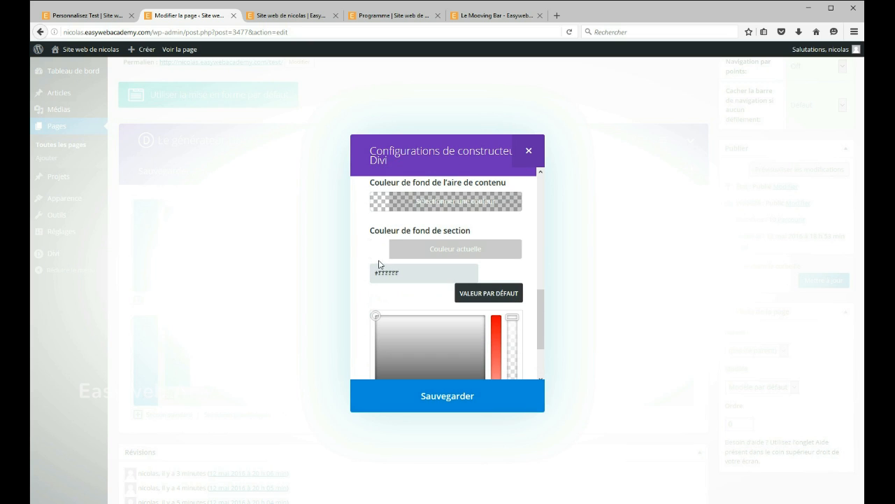
{"action": "scroll", "coordinate": [391, 294], "scroll_direction": "down", "scroll_amount": 3}
{"action": "left_click", "coordinate": [409, 352]}
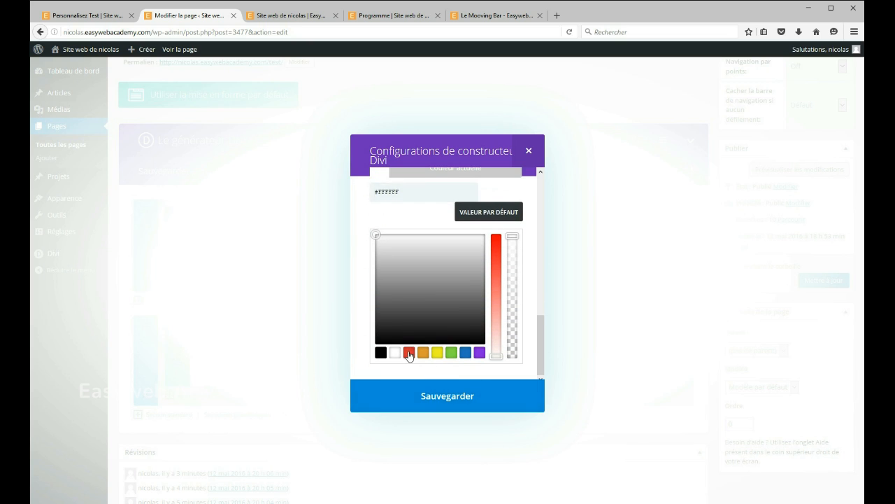
{"action": "left_click", "coordinate": [429, 397]}
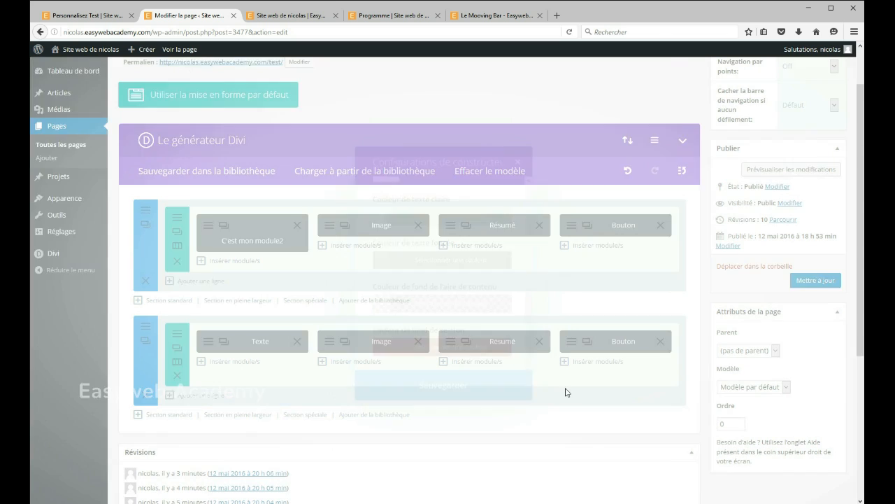
Step: Add a standard section below the second section and close the column choice without inserting a row layout
{"action": "scroll", "coordinate": [239, 255], "scroll_direction": "down", "scroll_amount": 2}
{"action": "scroll", "coordinate": [239, 255], "scroll_direction": "down", "scroll_amount": 1}
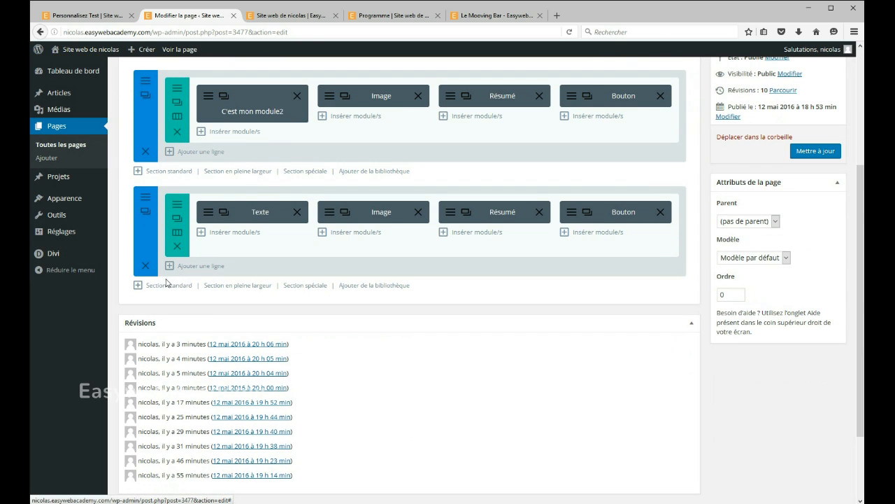
{"action": "left_click", "coordinate": [164, 286]}
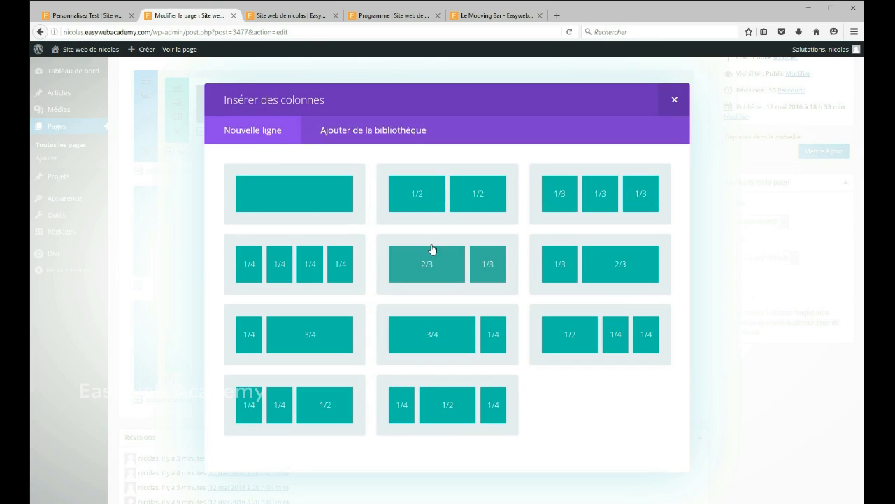
{"action": "left_click", "coordinate": [675, 100]}
Step: View the background colour in the new section's general settings, close them and delete that section
{"action": "left_click", "coordinate": [147, 323]}
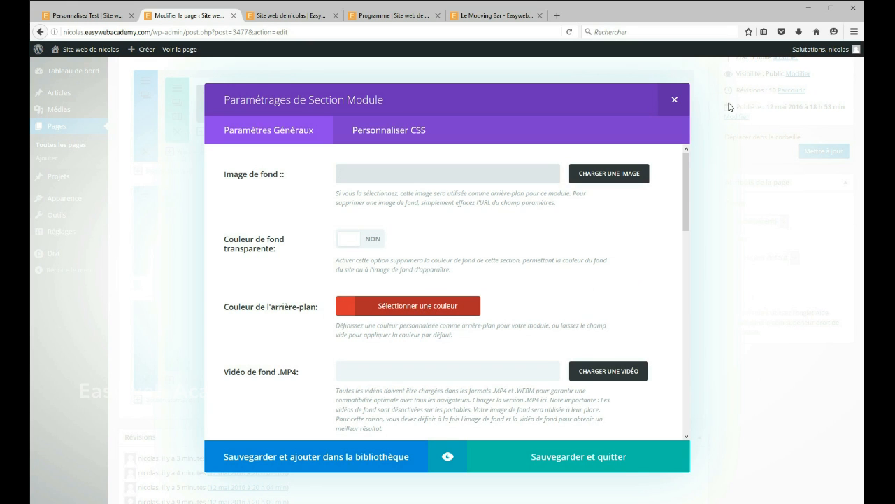
{"action": "left_click", "coordinate": [674, 99]}
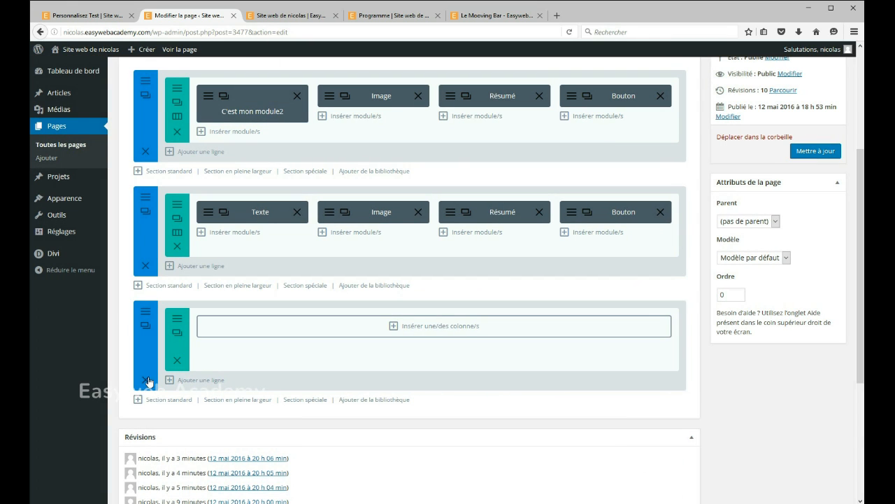
{"action": "left_click", "coordinate": [146, 380]}
Step: View the section background colour and the text colours in the Divi Builder settings, closing them without saving
{"action": "scroll", "coordinate": [608, 145], "scroll_direction": "up", "scroll_amount": 3}
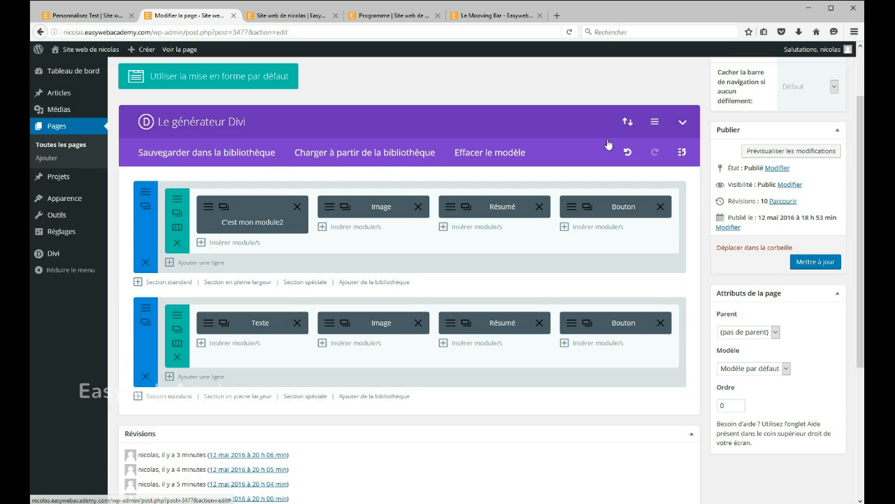
{"action": "left_click", "coordinate": [655, 121]}
{"action": "left_click_drag", "start_coordinate": [539, 215], "coordinate": [539, 344]}
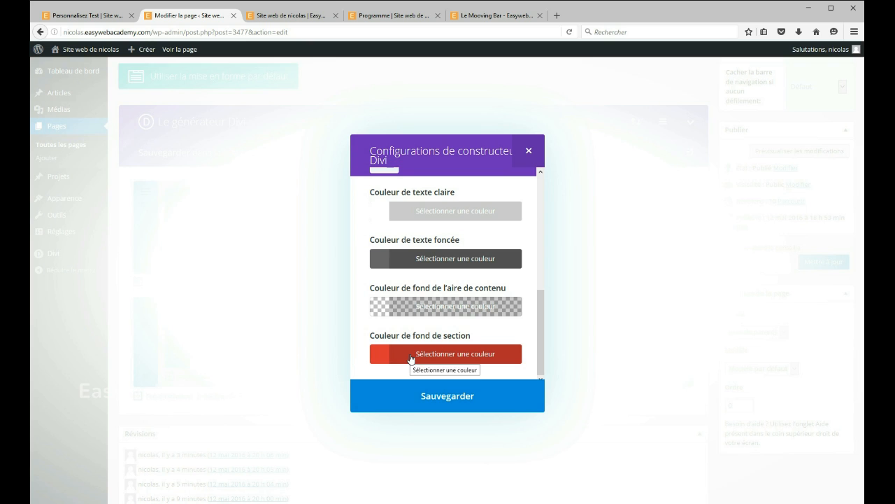
{"action": "left_click", "coordinate": [528, 151]}
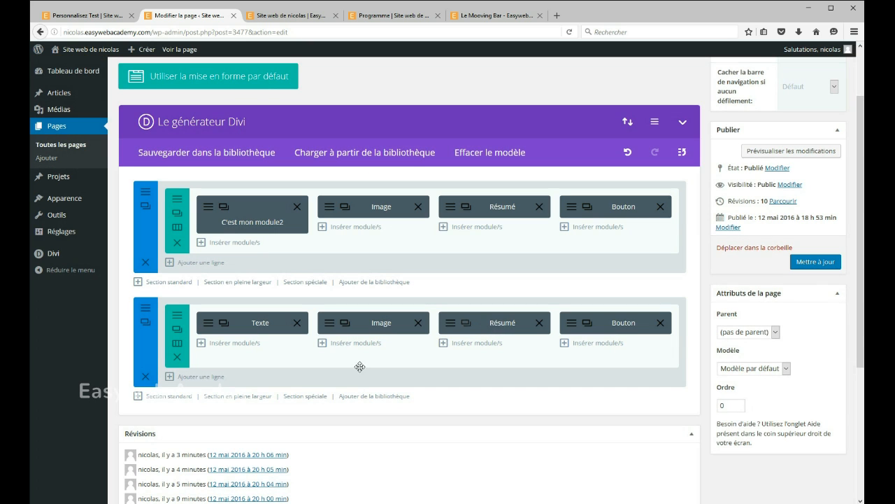
Step: Try the fully transparent background colour rgba(224,43,32,0) in the second section's settings and close them without saving
{"action": "scroll", "coordinate": [147, 314], "scroll_direction": "down", "scroll_amount": 2}
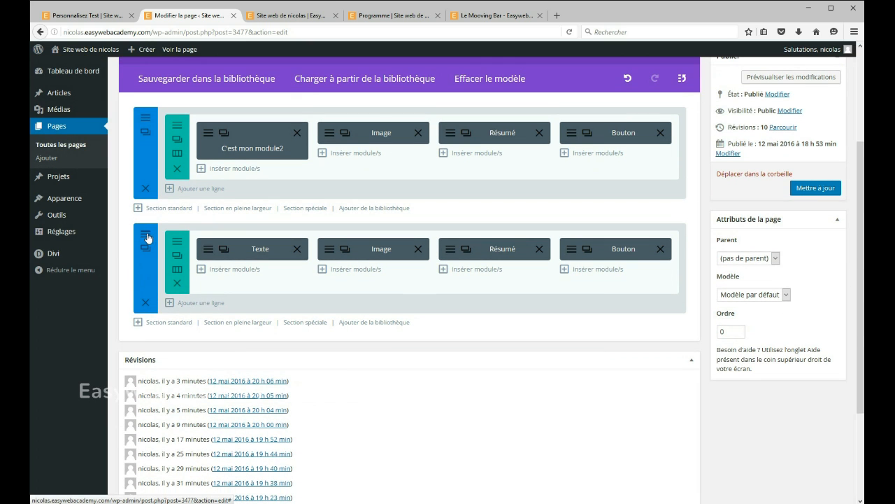
{"action": "left_click", "coordinate": [146, 246]}
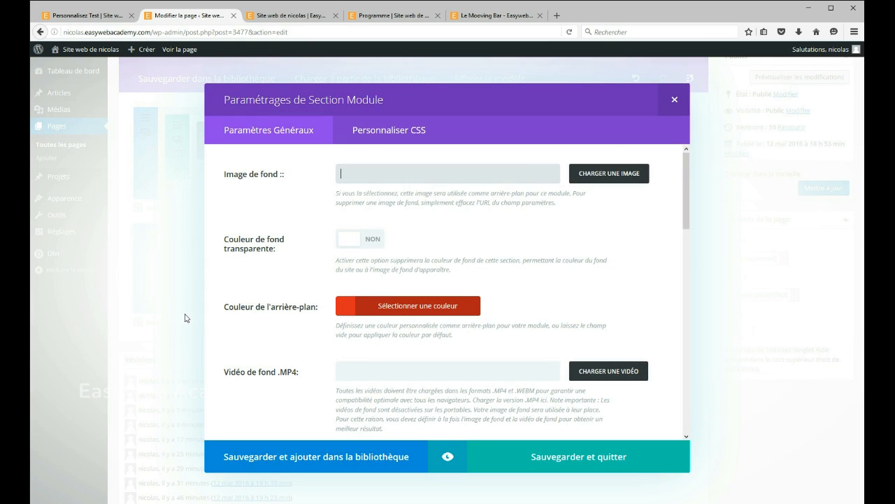
{"action": "scroll", "coordinate": [529, 249], "scroll_direction": "down", "scroll_amount": 1}
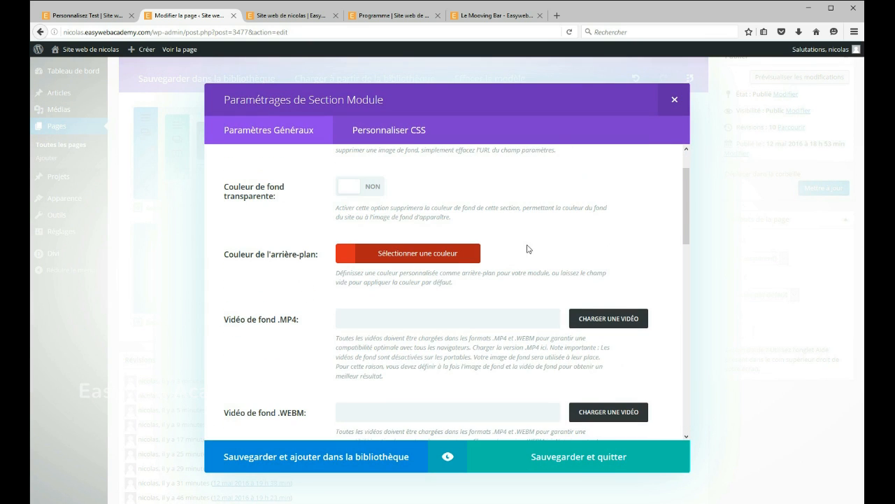
{"action": "left_click", "coordinate": [400, 262]}
{"action": "scroll", "coordinate": [469, 294], "scroll_direction": "down", "scroll_amount": 1}
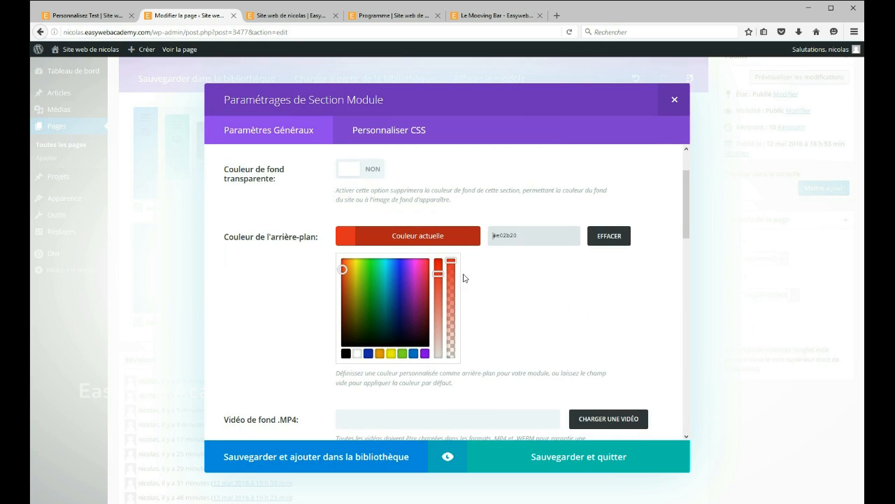
{"action": "left_click_drag", "start_coordinate": [450, 261], "coordinate": [452, 358]}
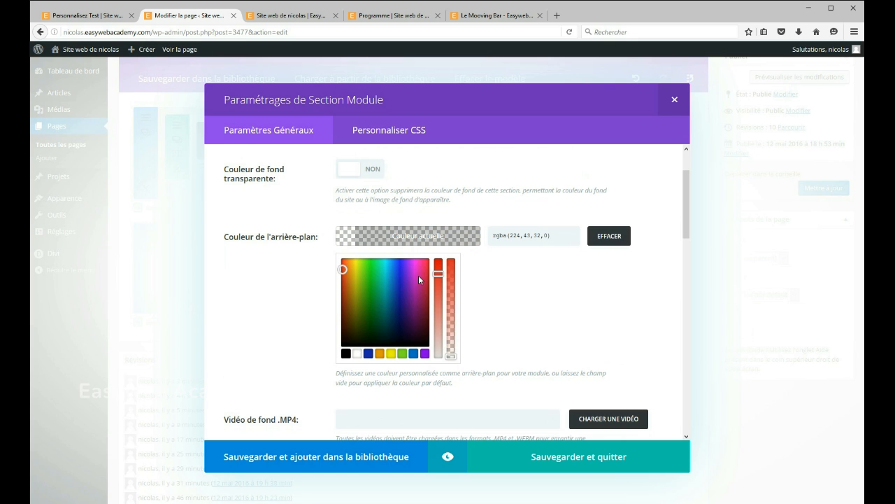
{"action": "left_click", "coordinate": [675, 99]}
Step: Review the colour palette and column spacing options in the Divi Builder settings
{"action": "scroll", "coordinate": [514, 176], "scroll_direction": "up", "scroll_amount": 2}
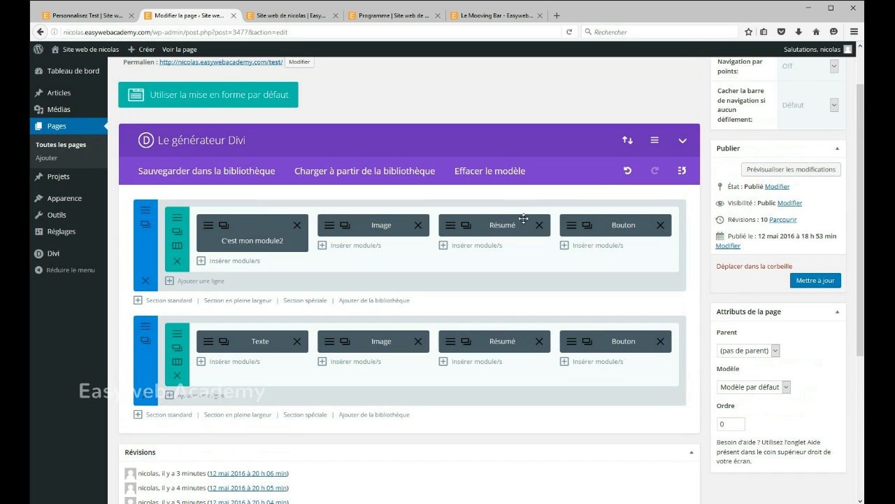
{"action": "left_click", "coordinate": [655, 140]}
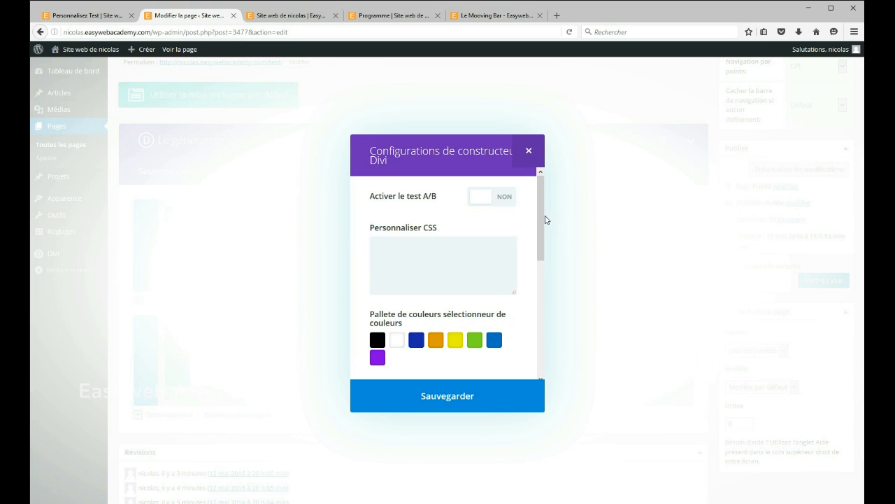
{"action": "left_click_drag", "start_coordinate": [539, 219], "coordinate": [546, 252]}
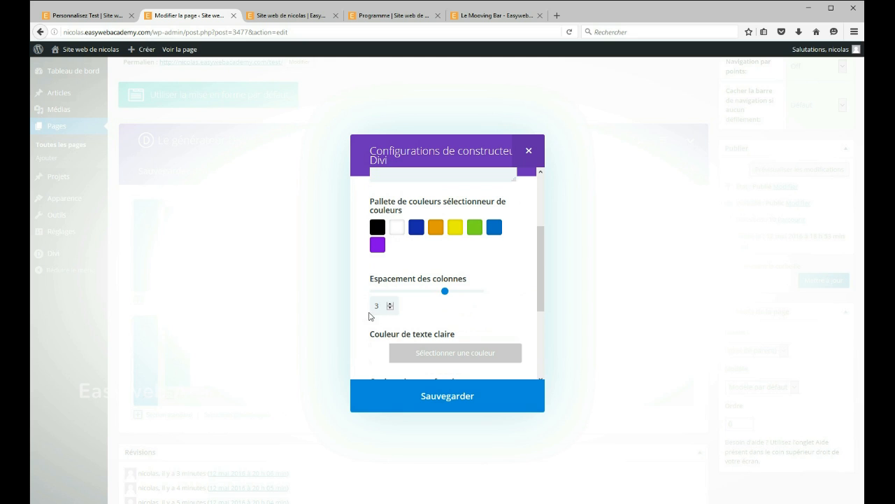
{"action": "left_click", "coordinate": [531, 151]}
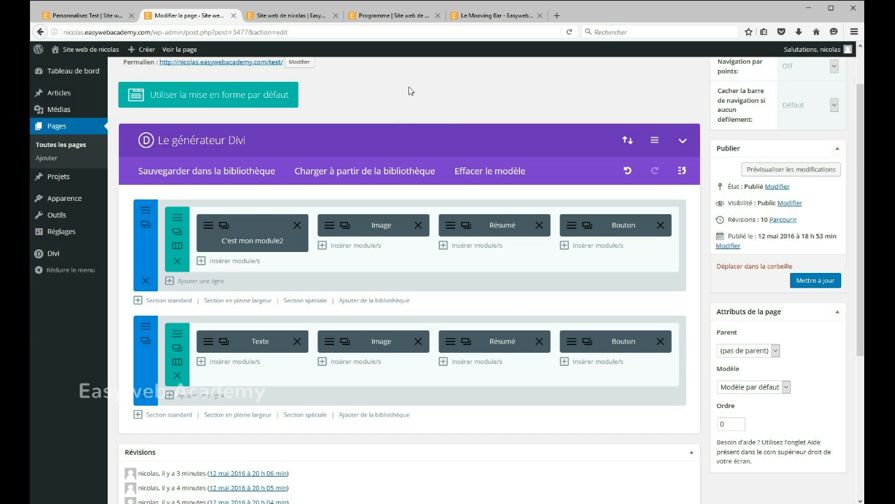
Step: Open the Test page on the live site
{"action": "left_click", "coordinate": [292, 16]}
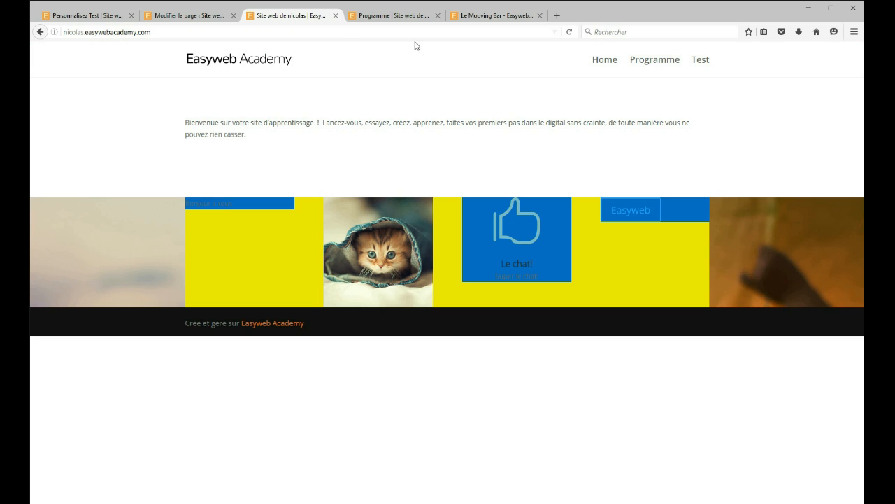
{"action": "left_click", "coordinate": [704, 67]}
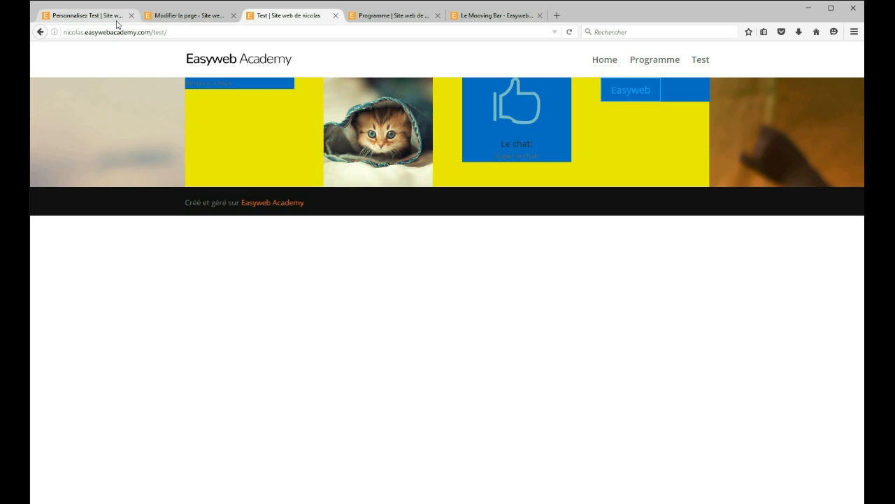
Step: Set the website column spacing to 4 in the theme customizer's general layout settings, publish it and reload the live Test page
{"action": "left_click", "coordinate": [87, 17]}
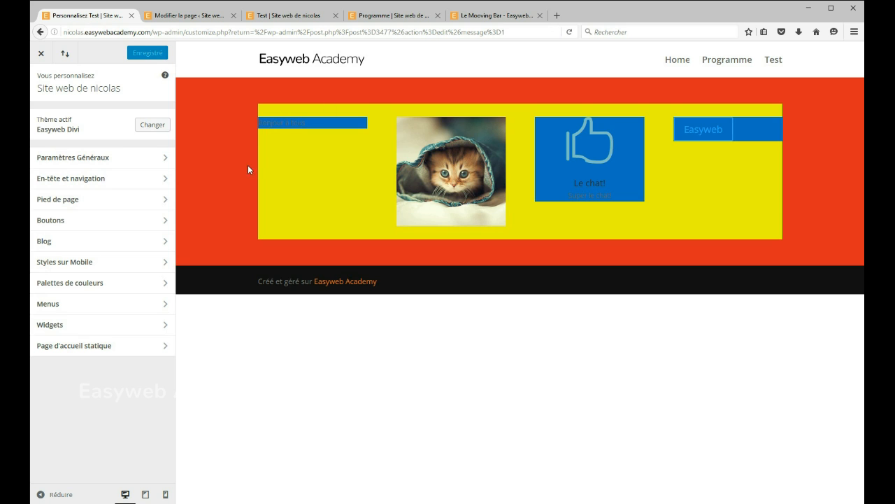
{"action": "left_click", "coordinate": [104, 159]}
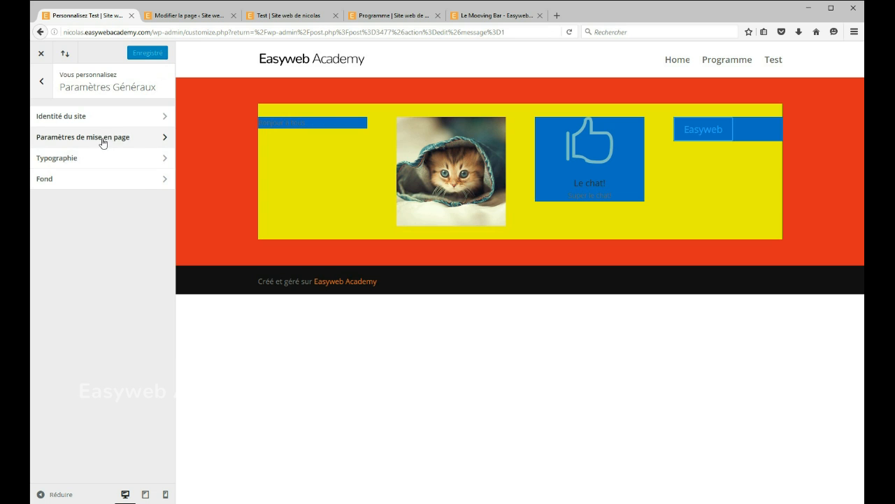
{"action": "left_click", "coordinate": [103, 142]}
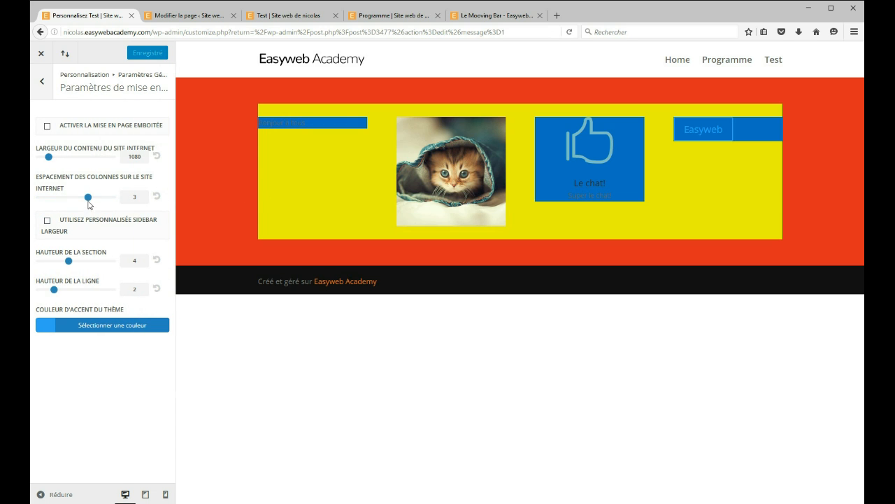
{"action": "left_click_drag", "start_coordinate": [89, 200], "coordinate": [108, 200]}
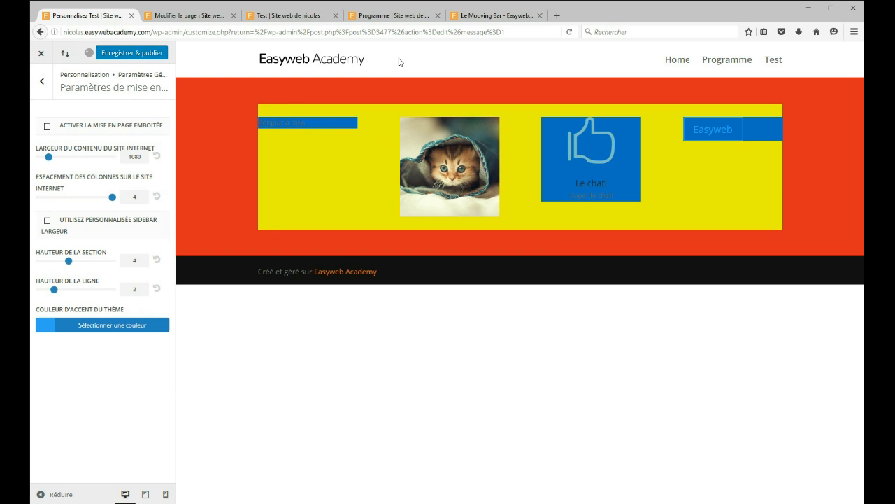
{"action": "left_click", "coordinate": [287, 17]}
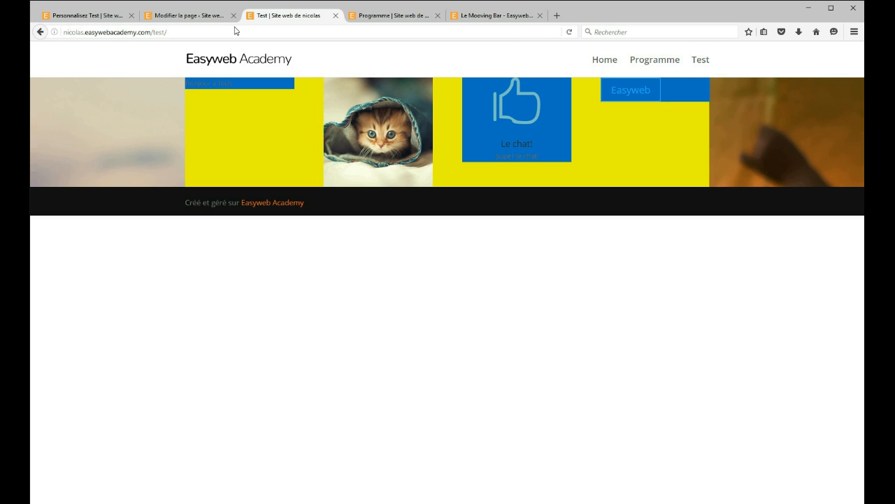
{"action": "left_click", "coordinate": [568, 31]}
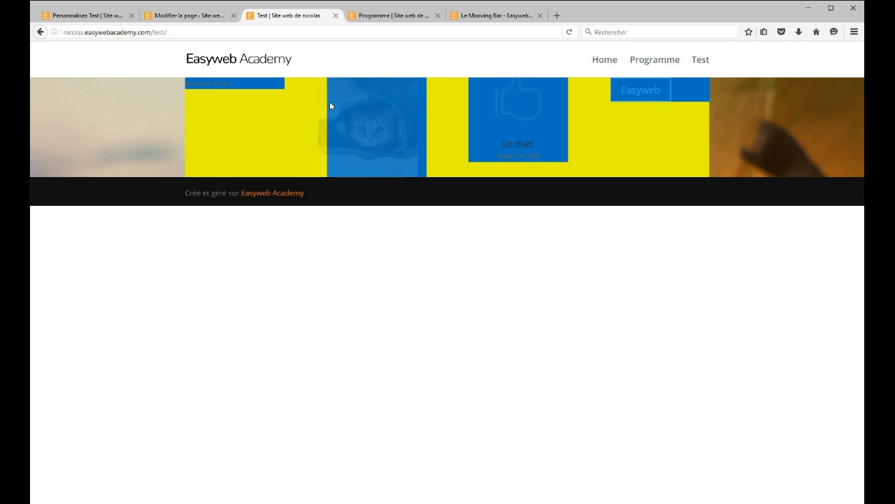
Step: Set the Test page's column spacing to 2 in the Divi Builder settings, update the page and reload its live view
{"action": "left_click", "coordinate": [191, 17]}
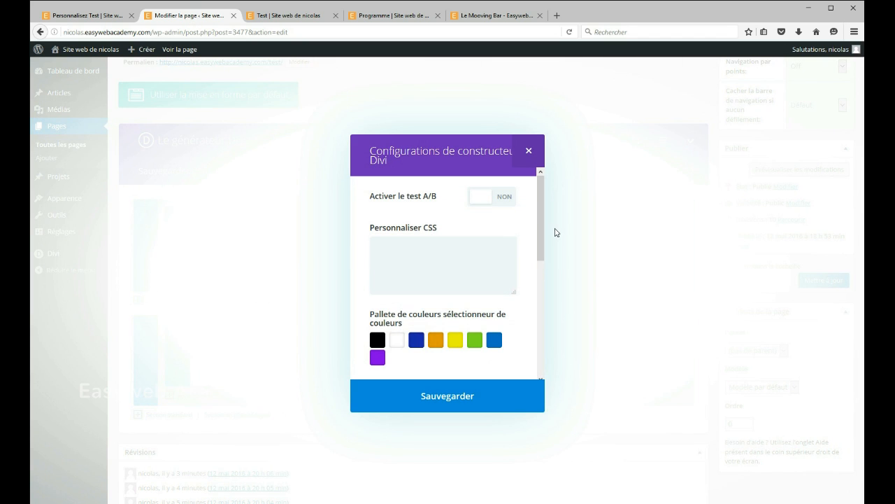
{"action": "left_click_drag", "start_coordinate": [541, 222], "coordinate": [536, 285]}
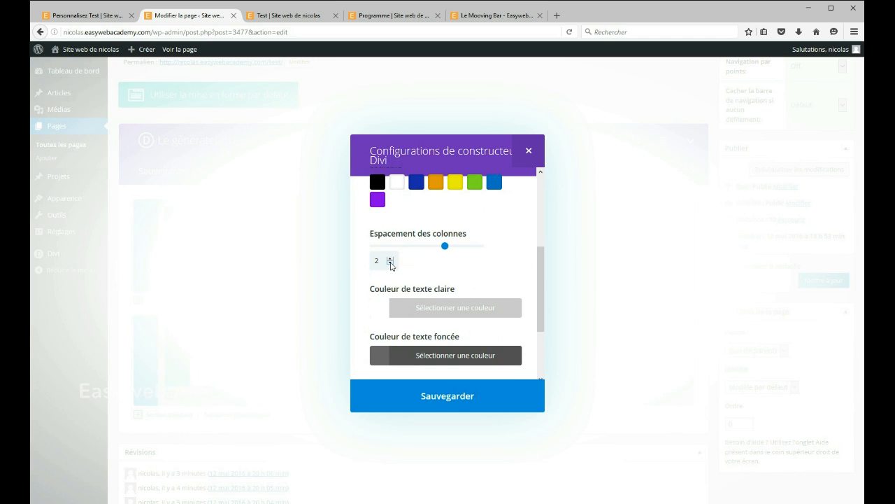
{"action": "left_click", "coordinate": [452, 399]}
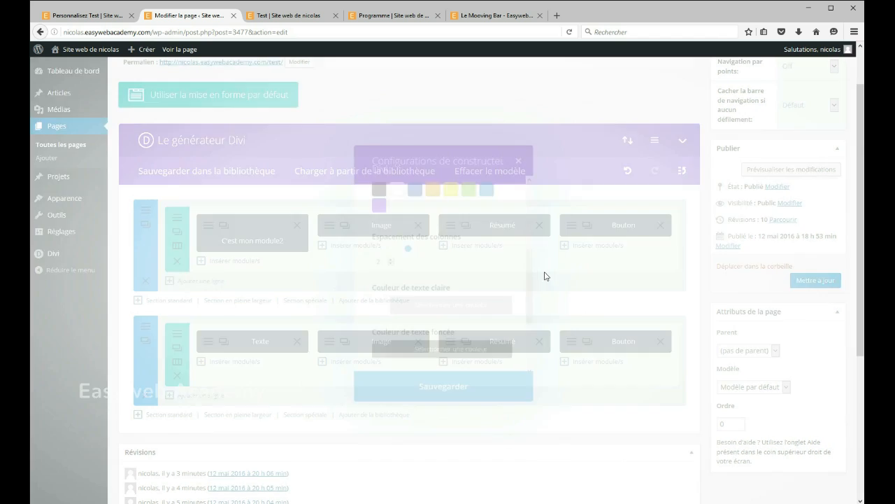
{"action": "left_click", "coordinate": [814, 279]}
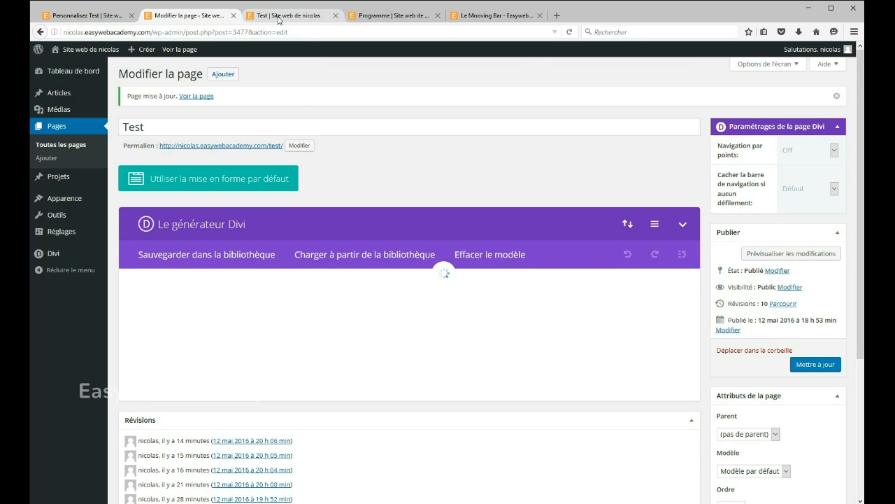
{"action": "left_click", "coordinate": [290, 14]}
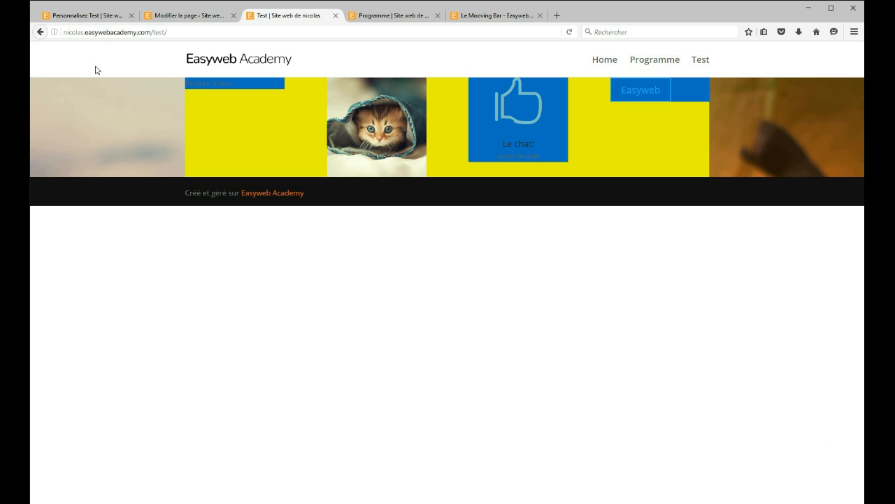
{"action": "left_click", "coordinate": [569, 32]}
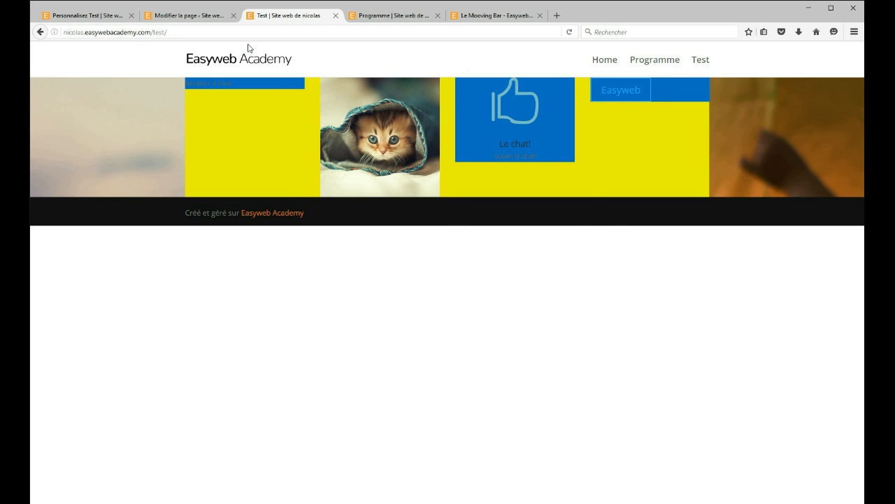
Step: Review the website column spacing in the theme customizer and return to the Test page editor
{"action": "left_click", "coordinate": [184, 15]}
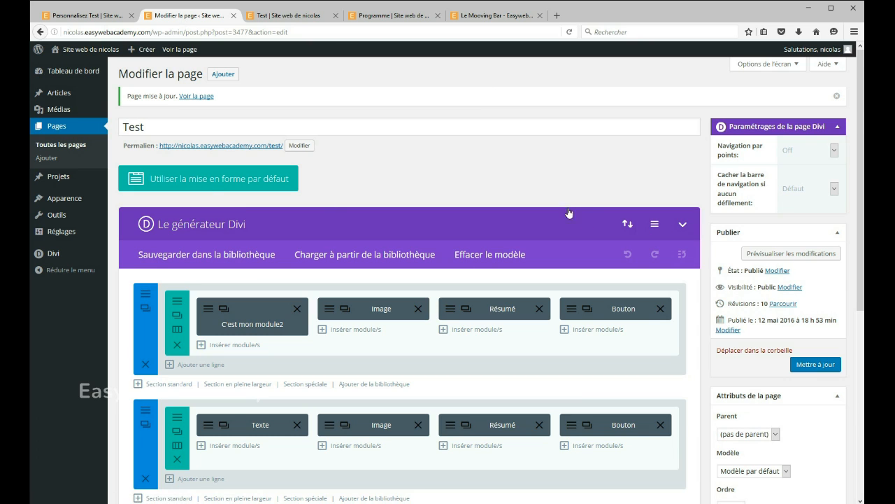
{"action": "left_click", "coordinate": [84, 15]}
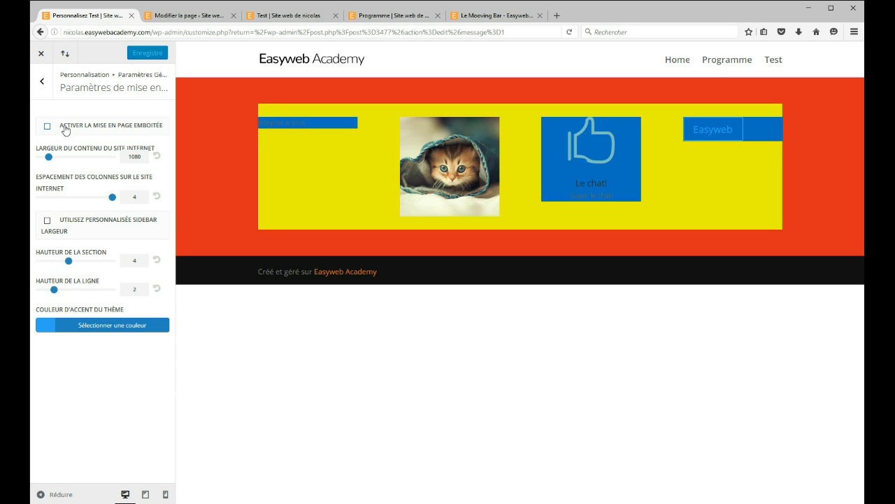
{"action": "left_click", "coordinate": [168, 16]}
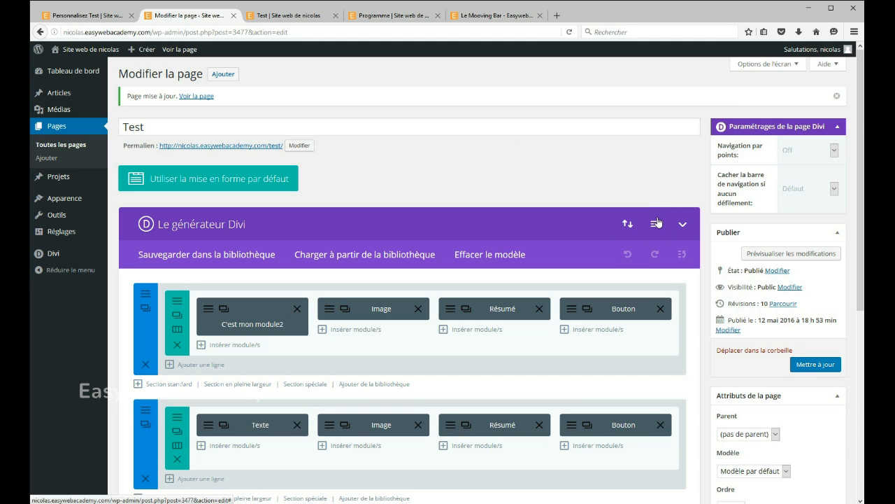
Step: Enable the custom gutter width for the second section's row, reduce its column spacing to the minimum and save the row settings
{"action": "scroll", "coordinate": [455, 192], "scroll_direction": "down", "scroll_amount": 2}
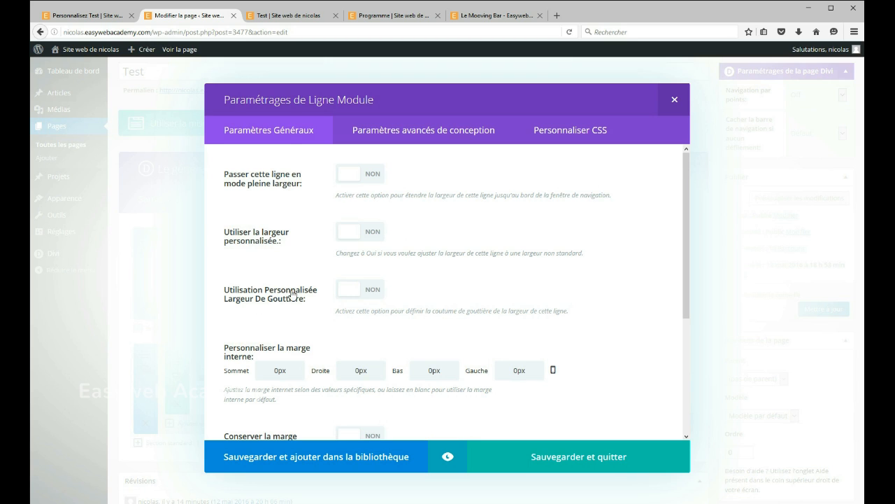
{"action": "left_click", "coordinate": [374, 293]}
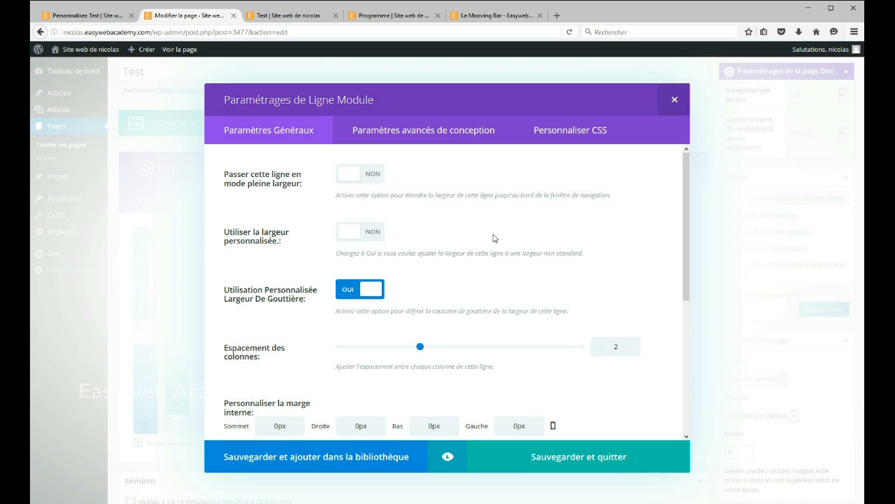
{"action": "scroll", "coordinate": [492, 239], "scroll_direction": "down", "scroll_amount": 2}
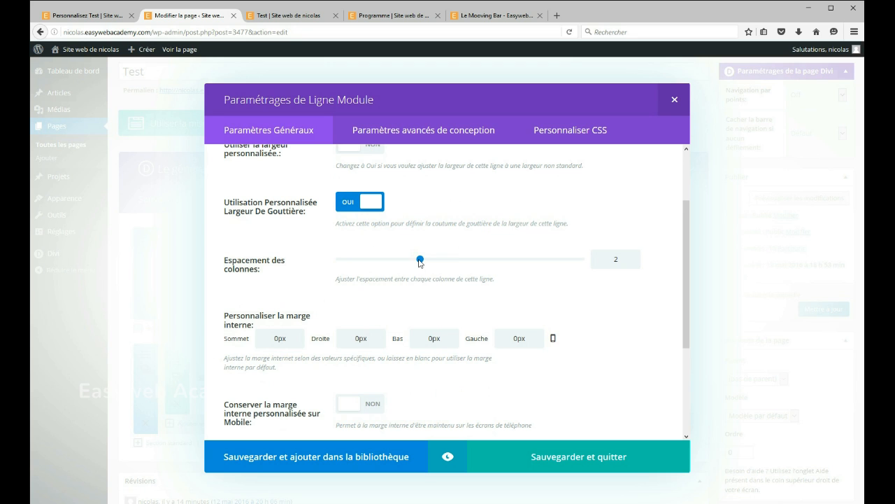
{"action": "left_click_drag", "start_coordinate": [420, 261], "coordinate": [322, 270]}
{"action": "left_click", "coordinate": [526, 462]}
Step: Update the Test page and reload its live view
{"action": "left_click", "coordinate": [823, 309]}
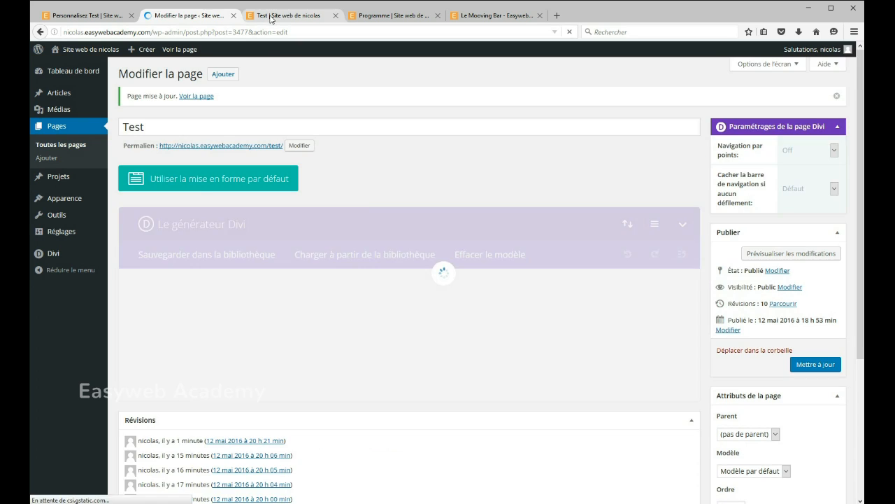
{"action": "left_click", "coordinate": [270, 17]}
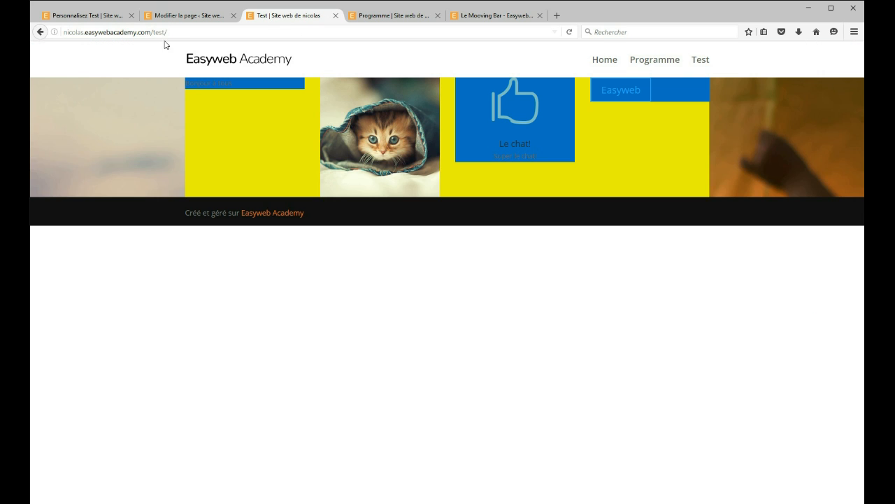
{"action": "left_click", "coordinate": [570, 31]}
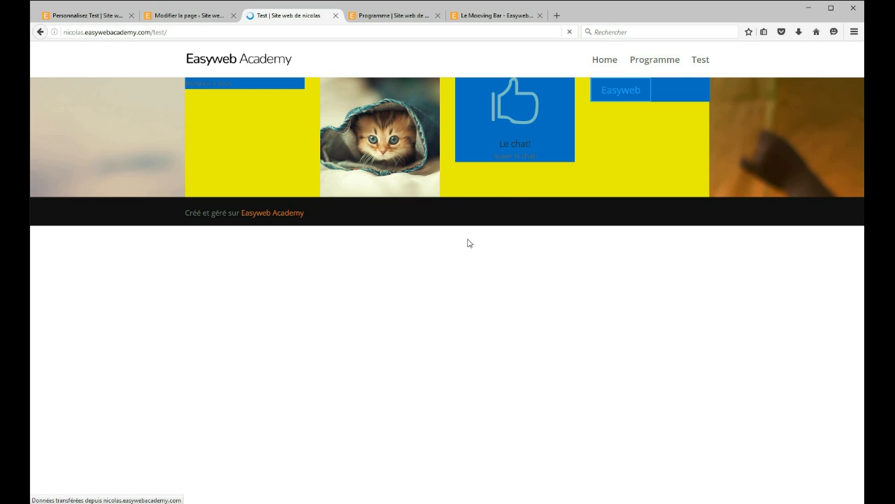
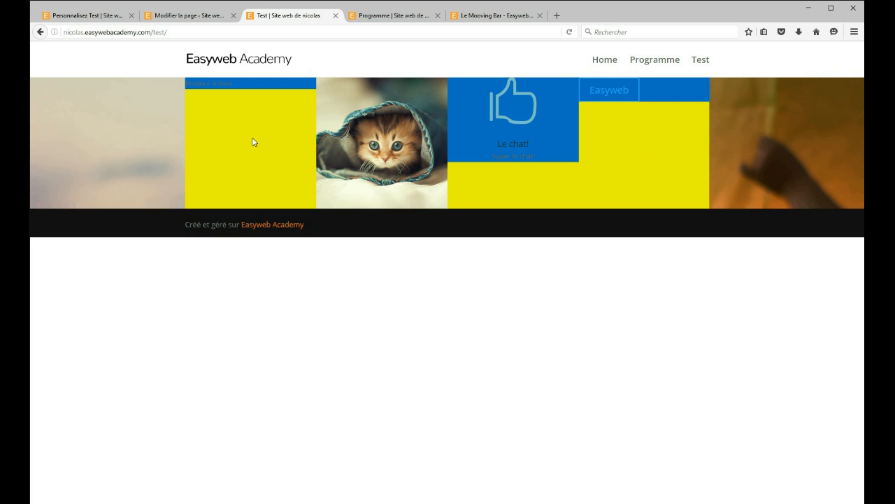
Step: Return to the Test page editor and add a full-width section below the second section
{"action": "left_click", "coordinate": [185, 17]}
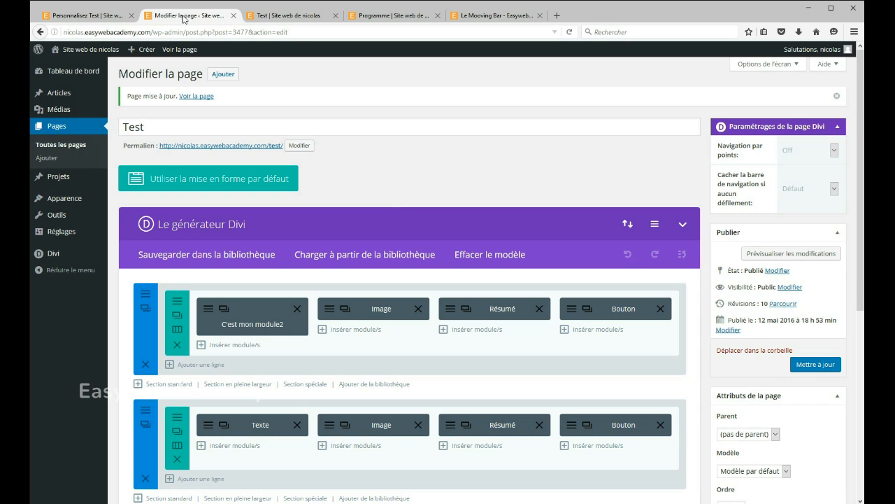
{"action": "scroll", "coordinate": [454, 169], "scroll_direction": "down", "scroll_amount": 1}
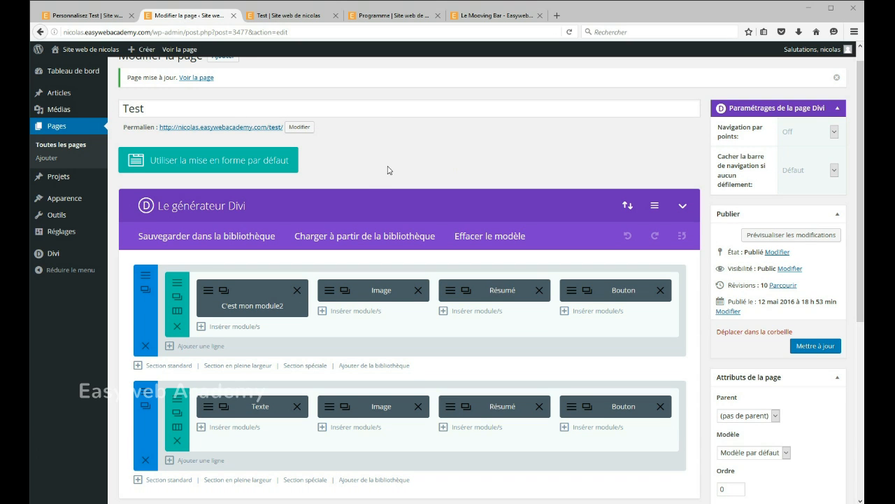
{"action": "scroll", "coordinate": [389, 170], "scroll_direction": "down", "scroll_amount": 4}
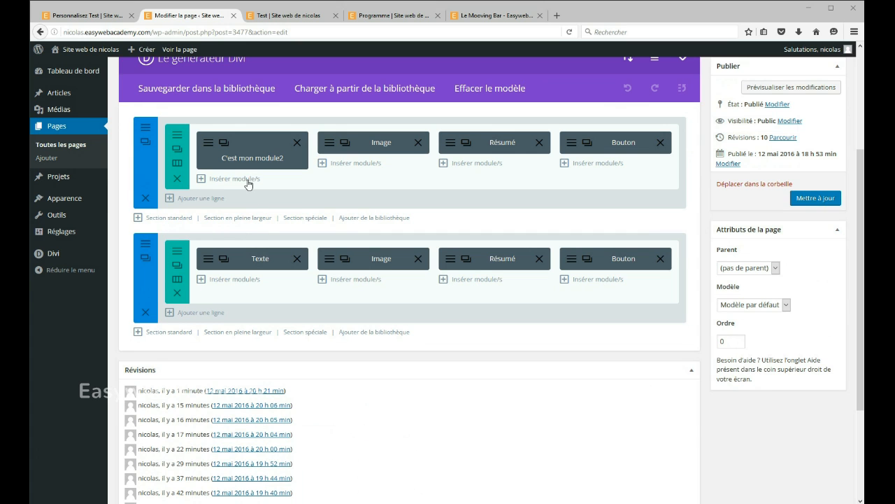
{"action": "scroll", "coordinate": [342, 200], "scroll_direction": "up", "scroll_amount": 3}
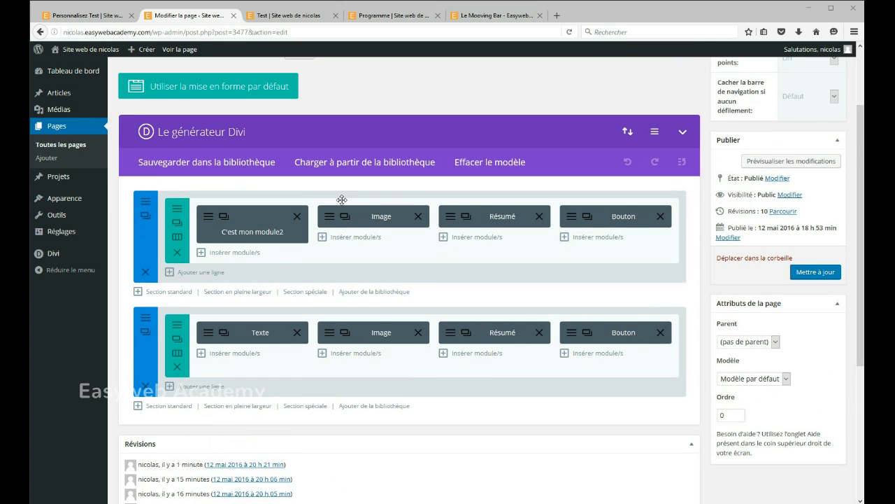
{"action": "scroll", "coordinate": [342, 203], "scroll_direction": "down", "scroll_amount": 1}
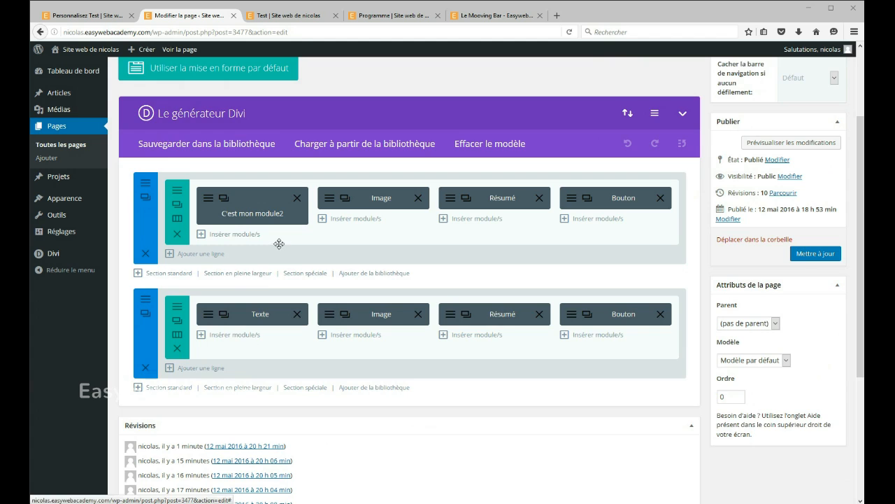
{"action": "scroll", "coordinate": [282, 244], "scroll_direction": "down", "scroll_amount": 2}
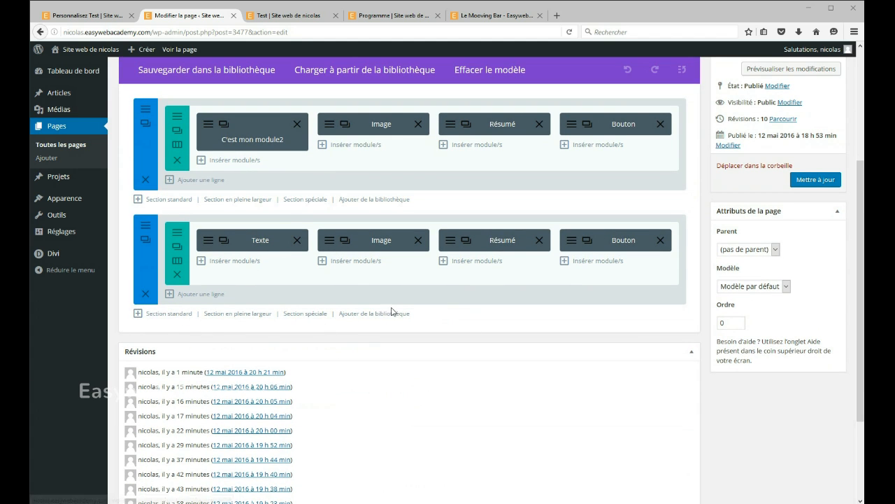
{"action": "scroll", "coordinate": [405, 315], "scroll_direction": "down", "scroll_amount": 1}
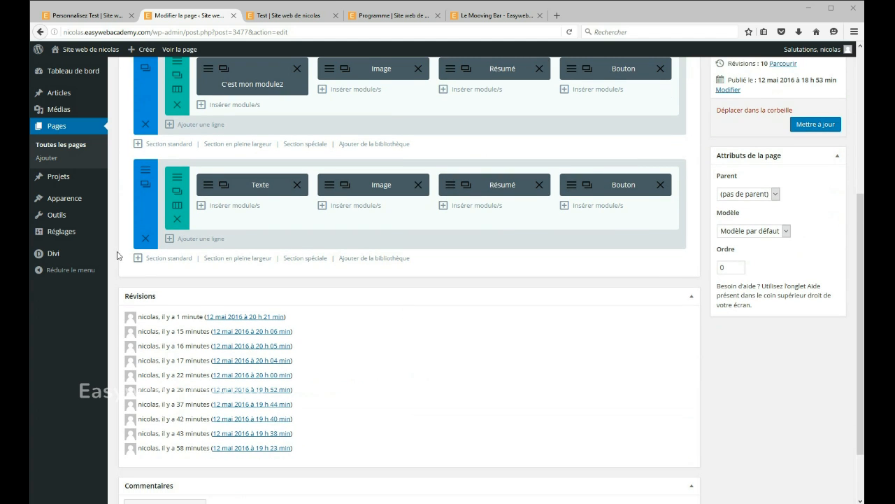
{"action": "left_click", "coordinate": [237, 259]}
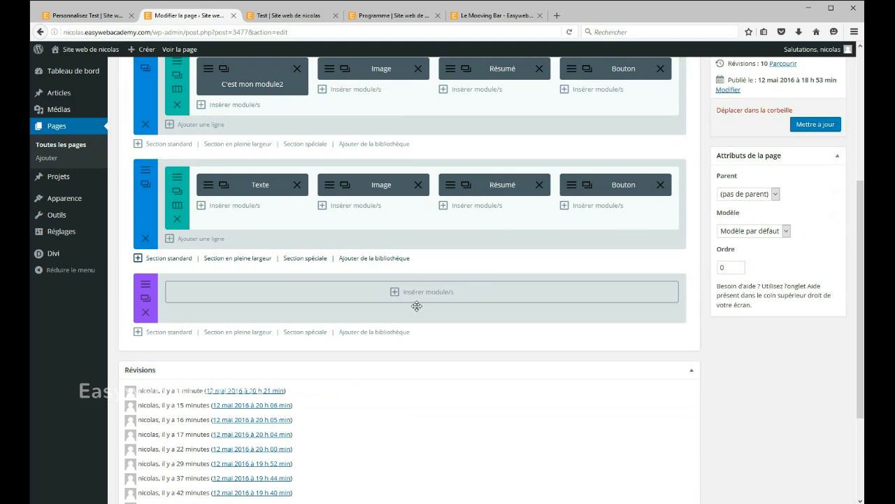
Step: Examine the modules available for the new full-width section, then close the module list
{"action": "scroll", "coordinate": [246, 165], "scroll_direction": "down", "scroll_amount": 1}
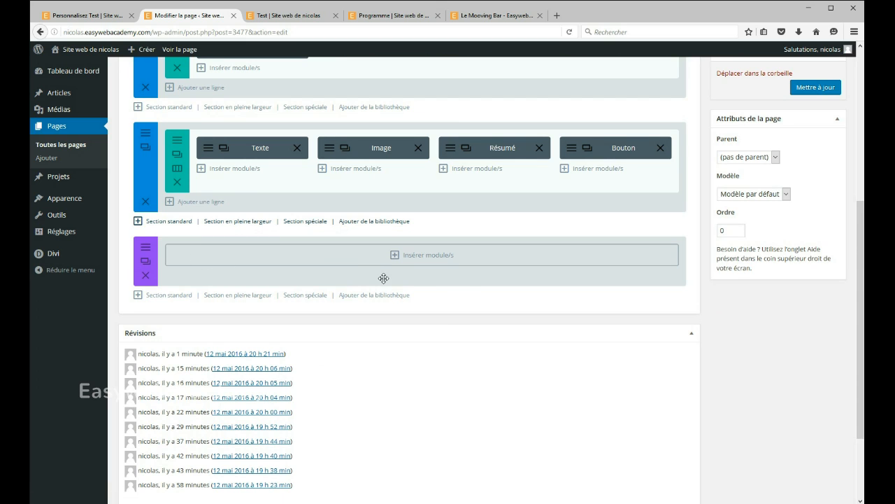
{"action": "scroll", "coordinate": [403, 221], "scroll_direction": "down", "scroll_amount": 1}
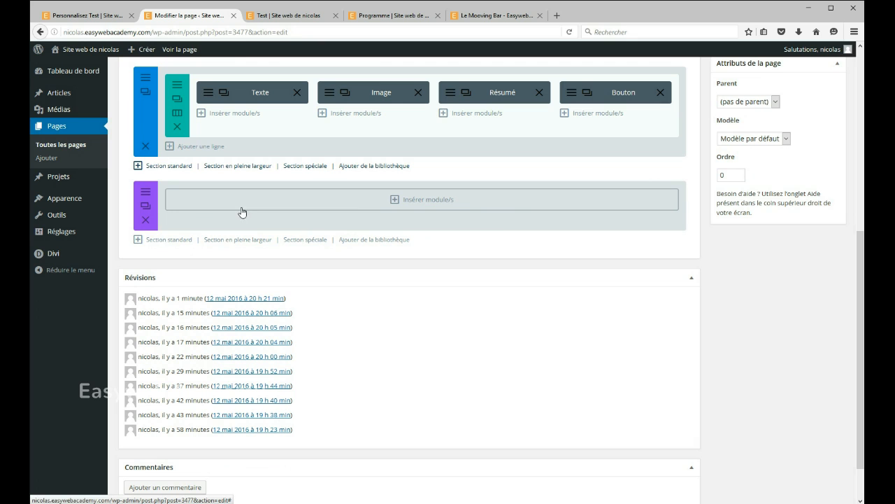
{"action": "left_click", "coordinate": [437, 201]}
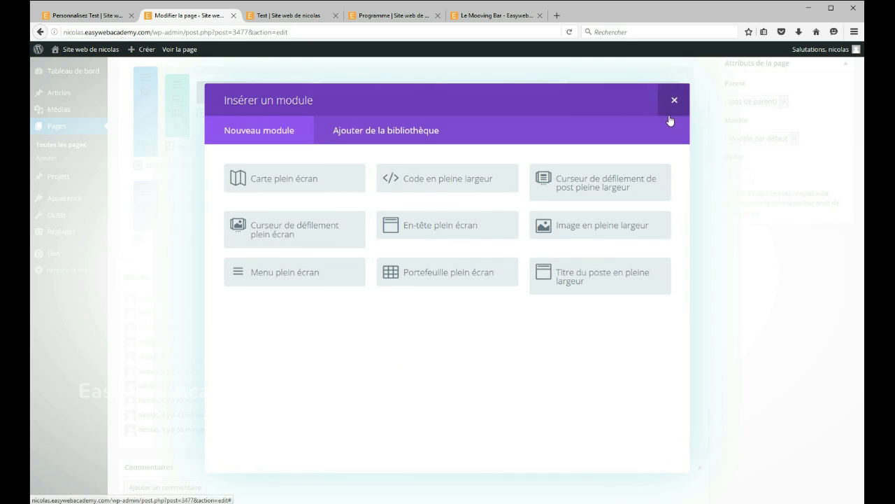
{"action": "left_click", "coordinate": [673, 105]}
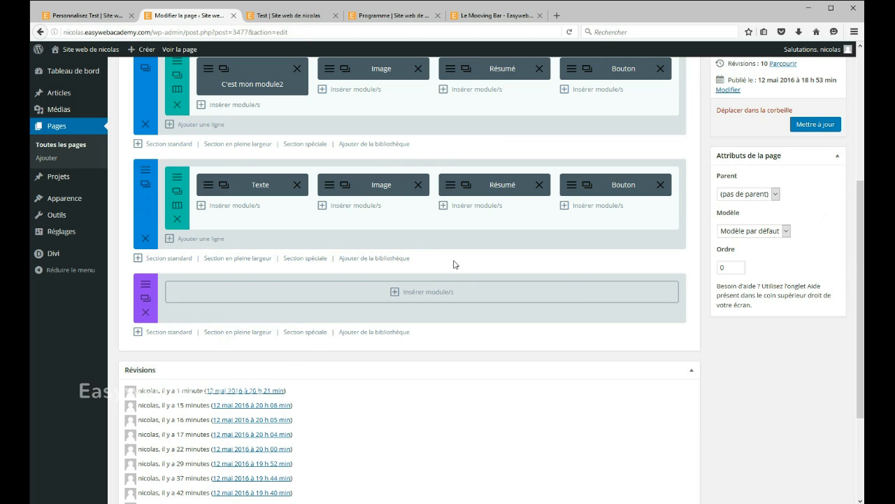
Step: Insert a full-width map module (Carte plein écran) in the new full-width section
{"action": "scroll", "coordinate": [505, 221], "scroll_direction": "down", "scroll_amount": 2}
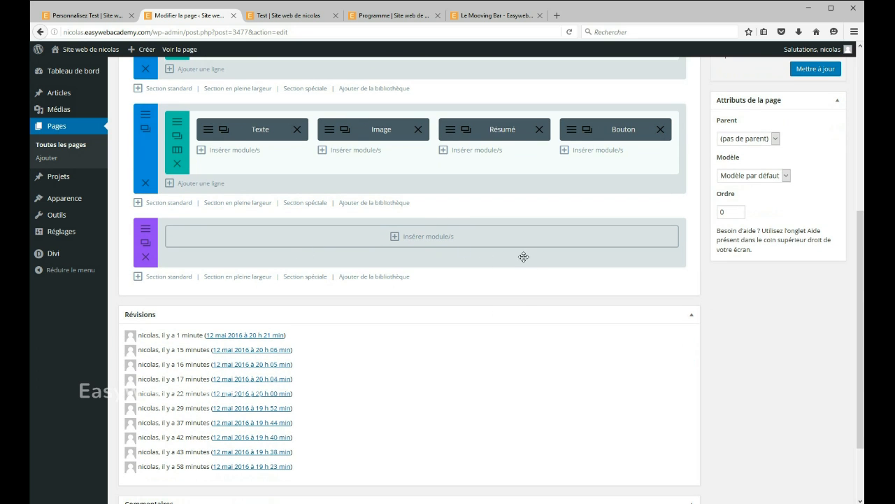
{"action": "left_click", "coordinate": [290, 150]}
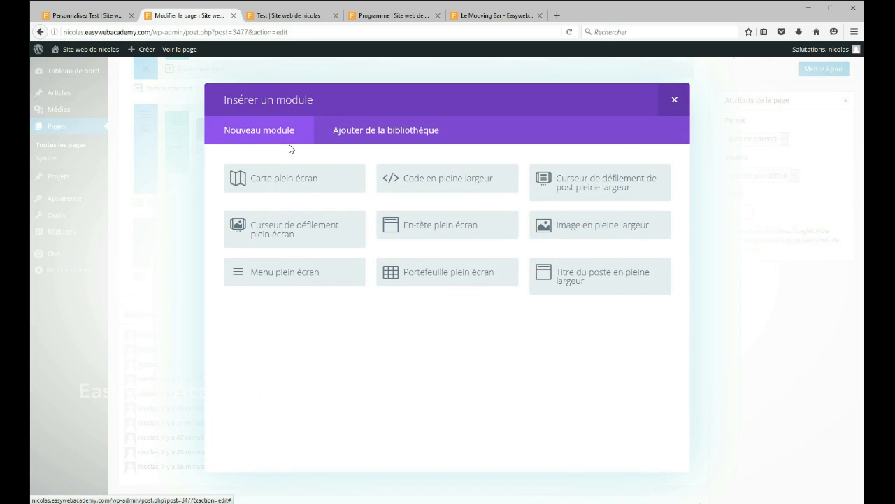
{"action": "left_click", "coordinate": [311, 181]}
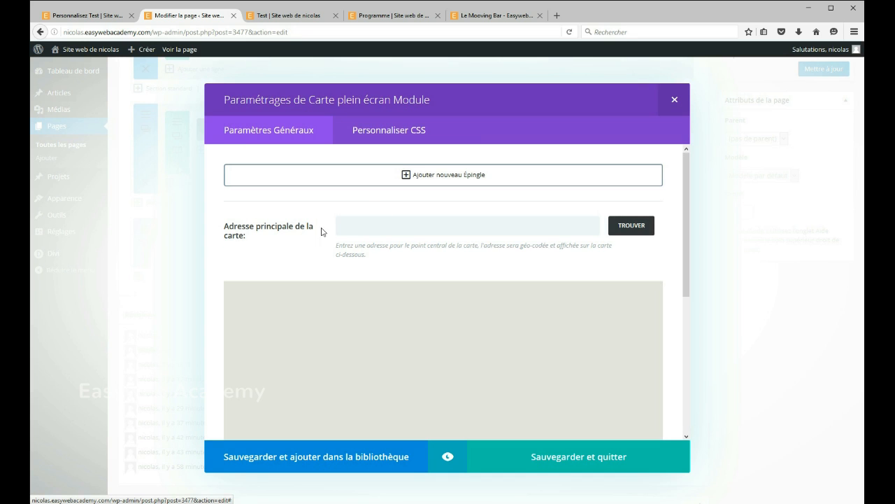
Step: Set the map's main address to Paris and locate it on the map
{"action": "scroll", "coordinate": [301, 213], "scroll_direction": "down", "scroll_amount": 1}
{"action": "scroll", "coordinate": [300, 213], "scroll_direction": "up", "scroll_amount": 1}
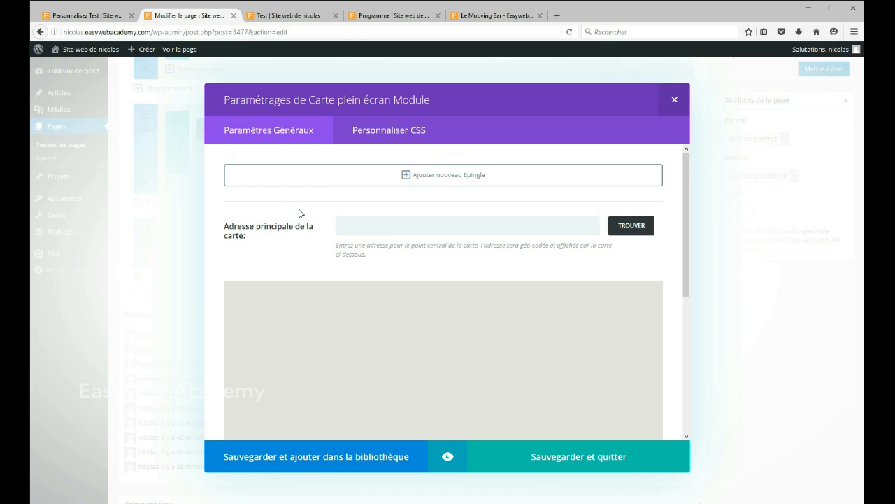
{"action": "scroll", "coordinate": [298, 213], "scroll_direction": "down", "scroll_amount": 2}
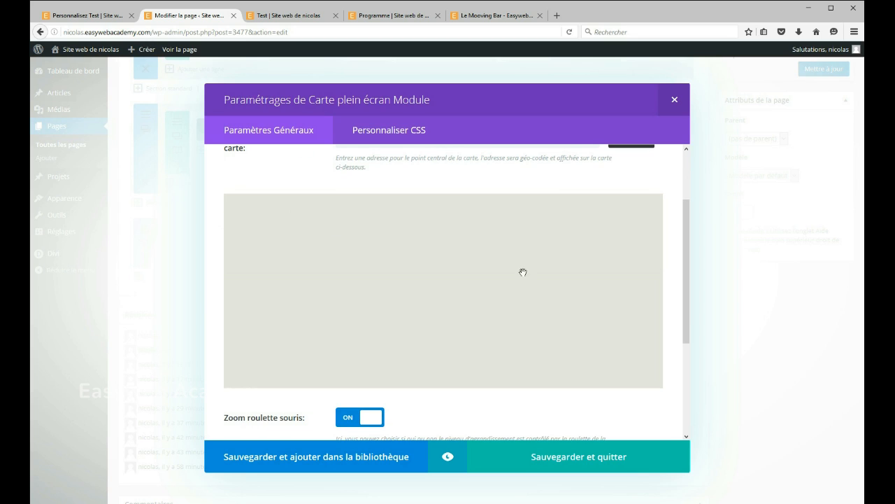
{"action": "left_click_drag", "start_coordinate": [690, 305], "coordinate": [692, 205]}
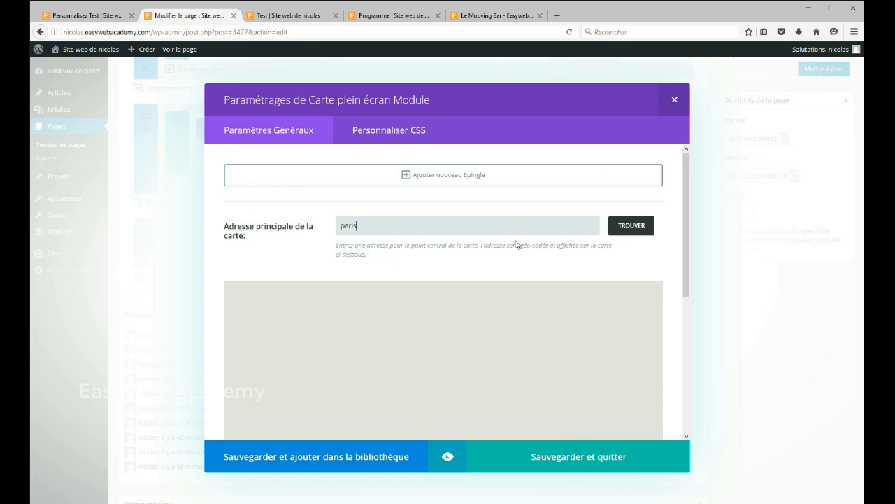
{"action": "left_click", "coordinate": [632, 225]}
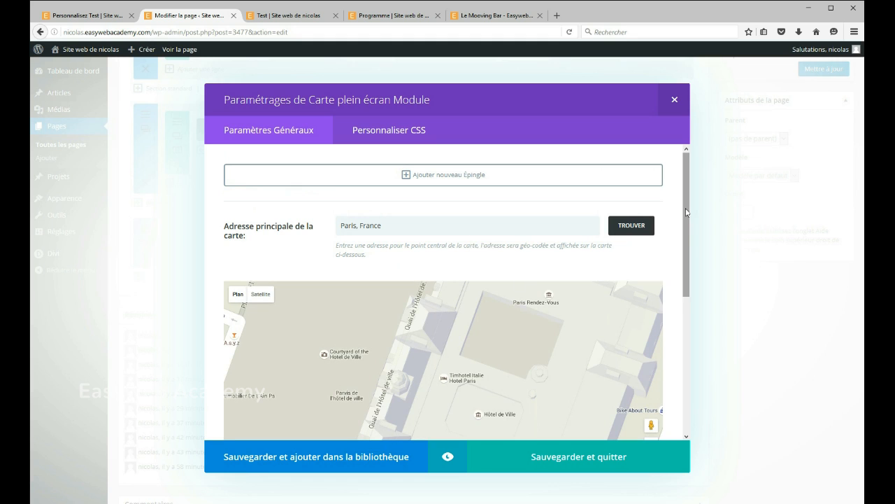
Step: Zoom the module's map out four levels to cover central Paris
{"action": "scroll", "coordinate": [690, 231], "scroll_direction": "down", "scroll_amount": 2}
{"action": "left_click_drag", "start_coordinate": [693, 251], "coordinate": [692, 243]}
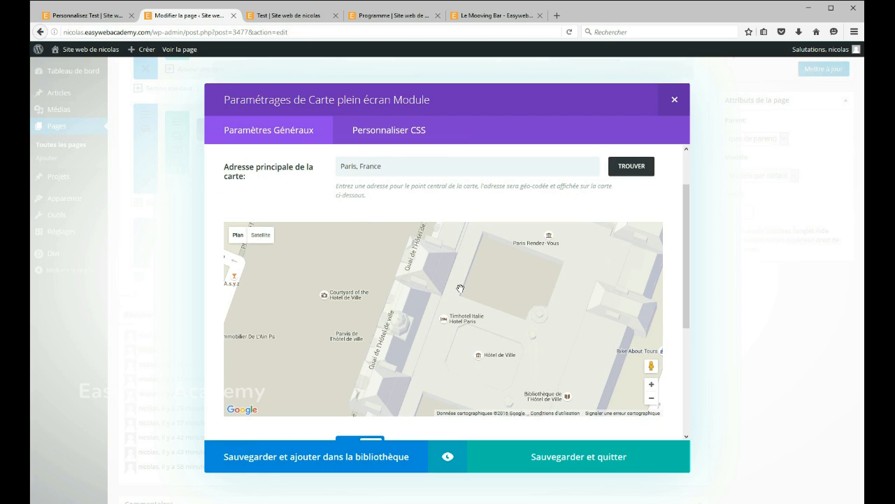
{"action": "left_click", "coordinate": [652, 399]}
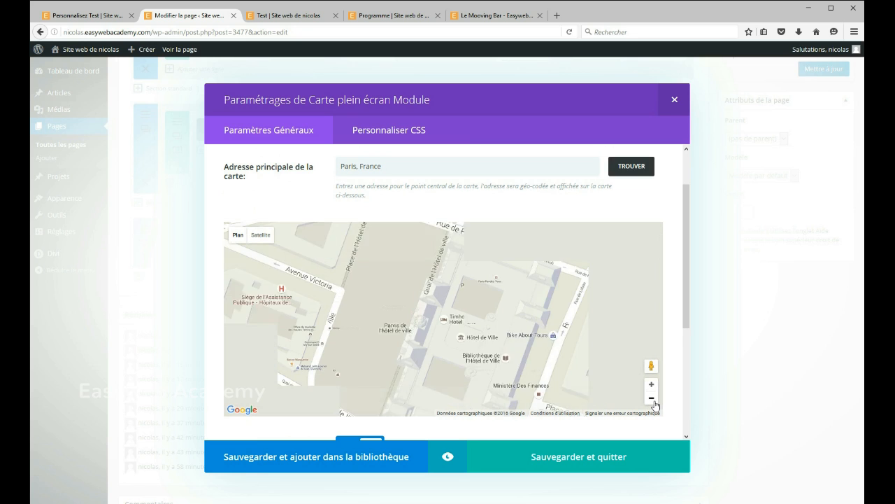
{"action": "left_click", "coordinate": [655, 404]}
{"action": "left_click", "coordinate": [655, 404]}
{"action": "left_click", "coordinate": [655, 405]}
{"action": "scroll", "coordinate": [549, 266], "scroll_direction": "down", "scroll_amount": 2}
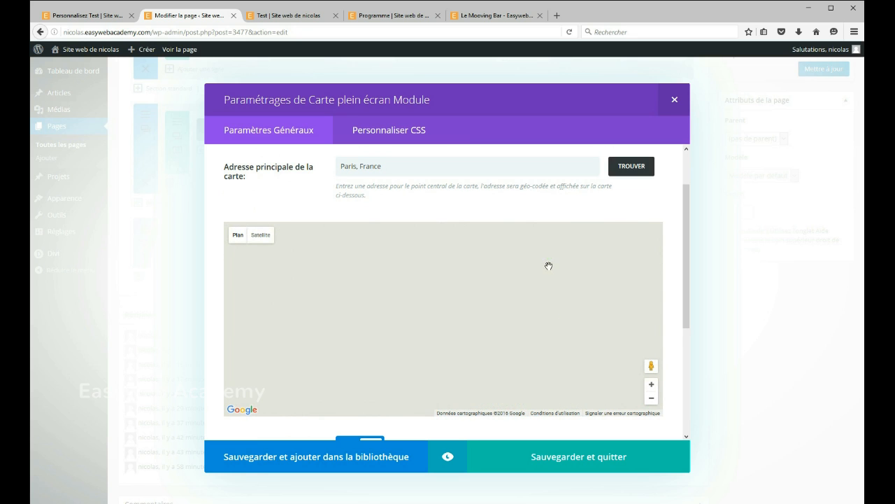
{"action": "scroll", "coordinate": [688, 242], "scroll_direction": "up", "scroll_amount": 2}
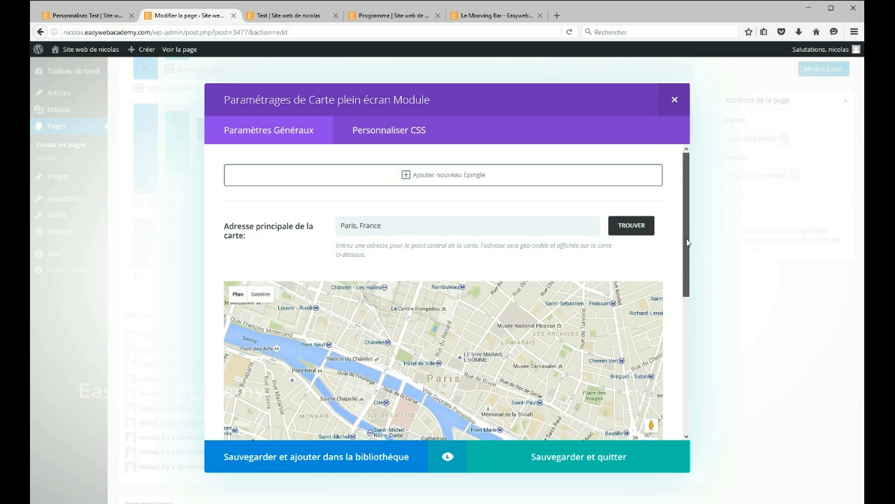
Step: Add a new map pin titled Tour Eiffel and locate its marker address by searching for "tour eiffel"
{"action": "left_click", "coordinate": [442, 175]}
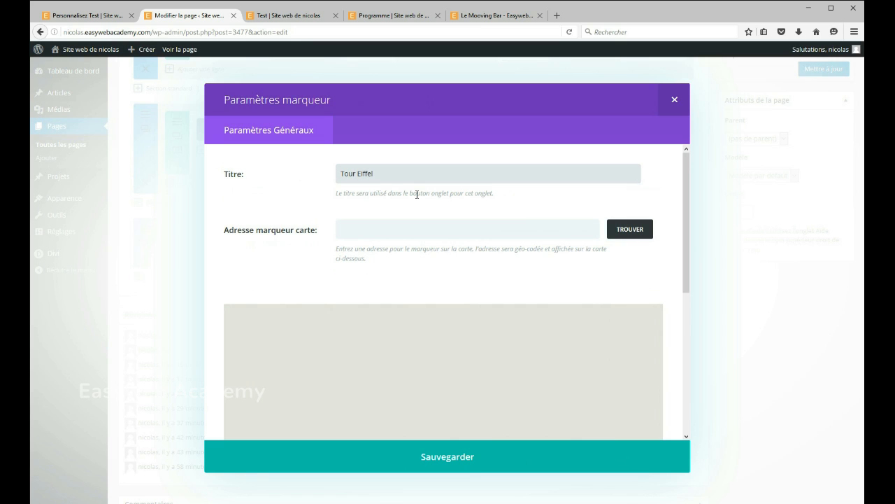
{"action": "left_click", "coordinate": [413, 228]}
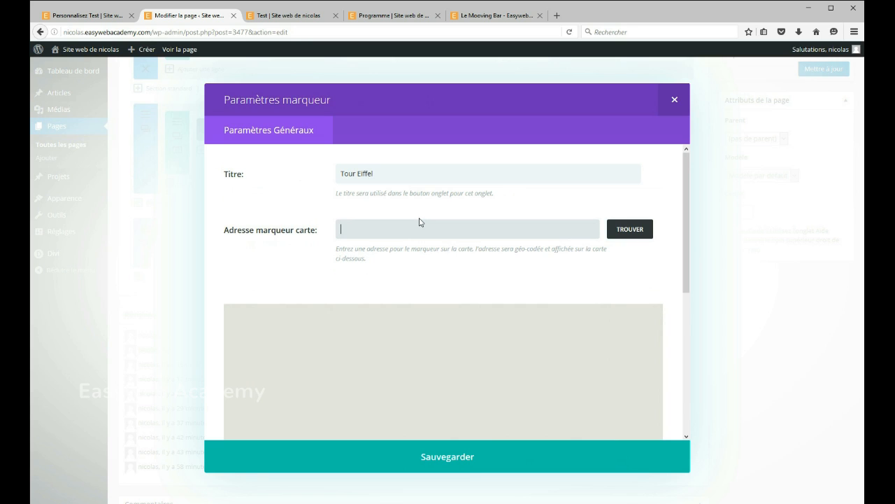
{"action": "type", "text": "tour eiffel"}
{"action": "left_click", "coordinate": [634, 230]}
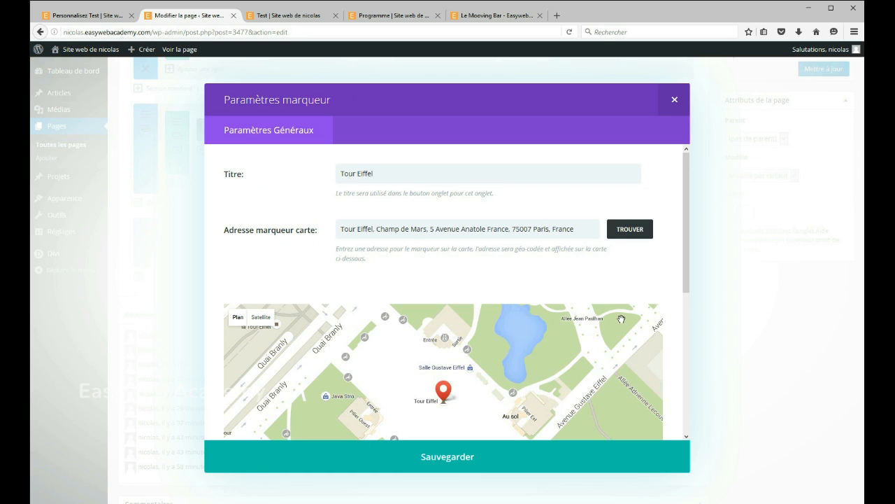
Step: Zoom the pin's map out three levels around the Eiffel Tower marker
{"action": "scroll", "coordinate": [690, 249], "scroll_direction": "down", "scroll_amount": 1}
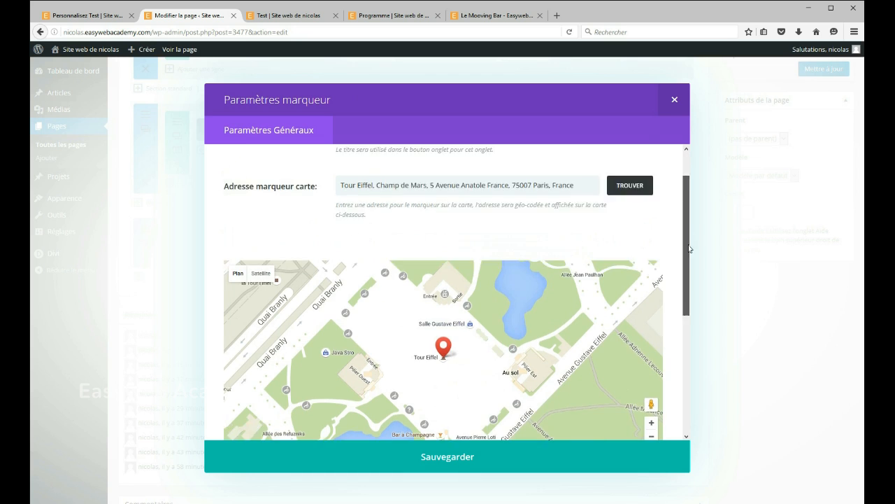
{"action": "scroll", "coordinate": [690, 248], "scroll_direction": "down", "scroll_amount": 2}
{"action": "scroll", "coordinate": [683, 262], "scroll_direction": "up", "scroll_amount": 1}
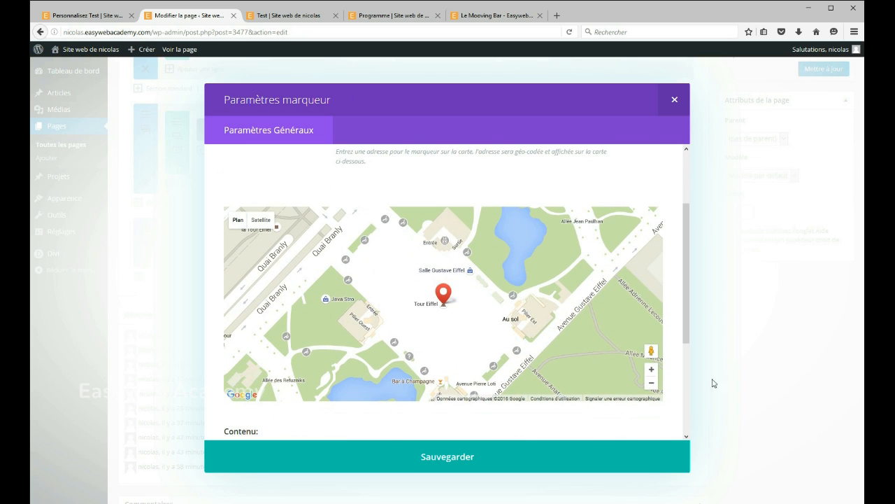
{"action": "left_click", "coordinate": [652, 383]}
{"action": "left_click", "coordinate": [651, 383]}
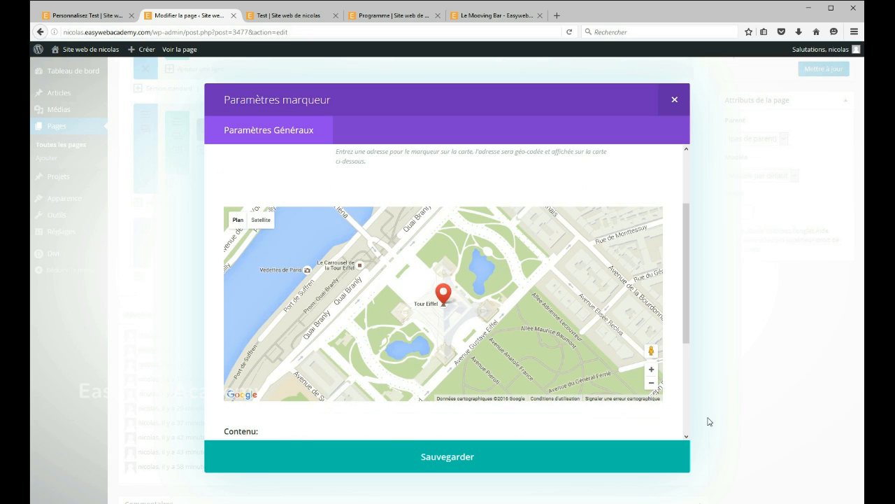
{"action": "left_click", "coordinate": [651, 383]}
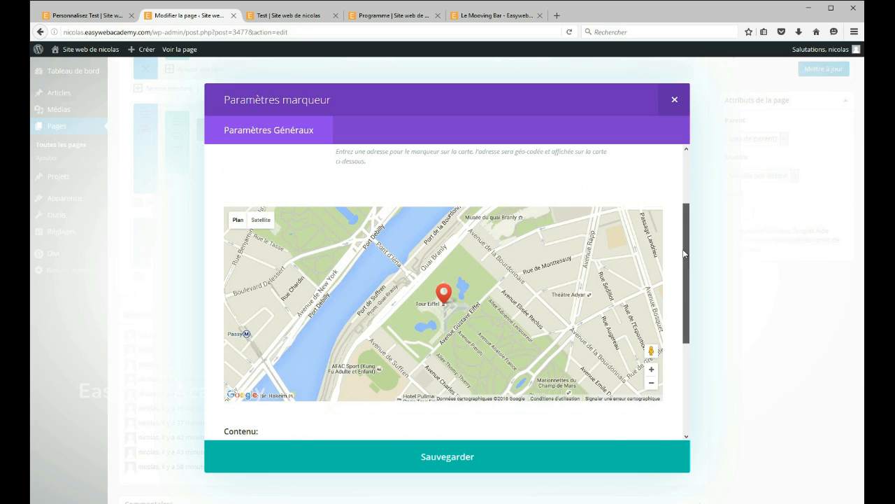
Step: Enter "Eiffel description" wording as the pin's information content and save the pin
{"action": "left_click_drag", "start_coordinate": [693, 288], "coordinate": [696, 370]}
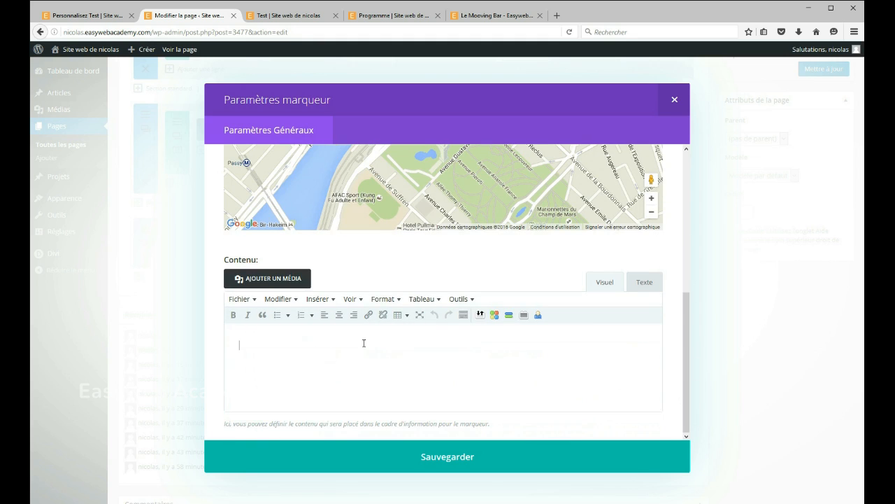
{"action": "type", "text": "sdqs"}
{"action": "key", "text": "BackSpace"}
{"action": "type", "text": "Eiffel description"}
{"action": "left_click", "coordinate": [453, 463]}
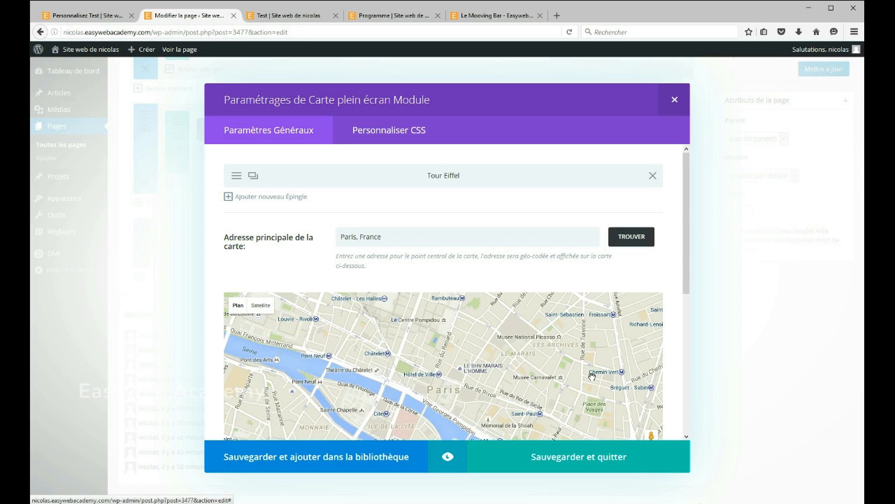
Step: Save the full-width map module and update the Test page
{"action": "left_click", "coordinate": [579, 468]}
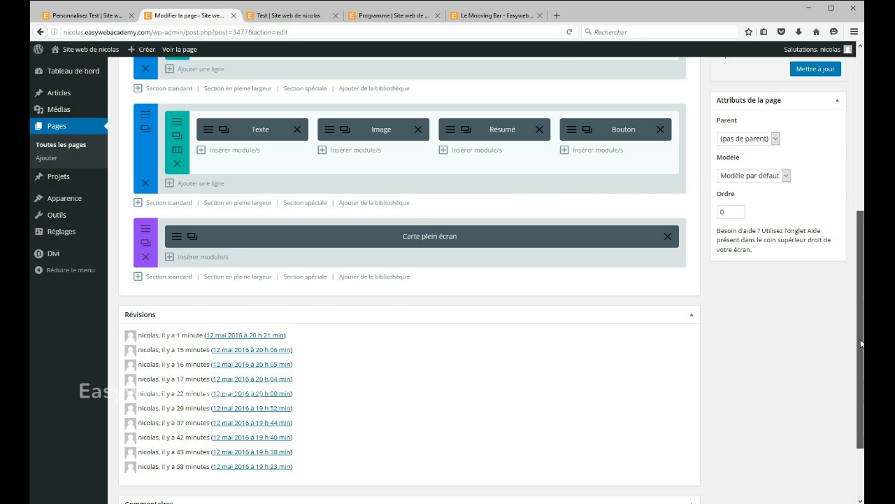
{"action": "left_click_drag", "start_coordinate": [862, 344], "coordinate": [862, 264]}
{"action": "left_click", "coordinate": [818, 216]}
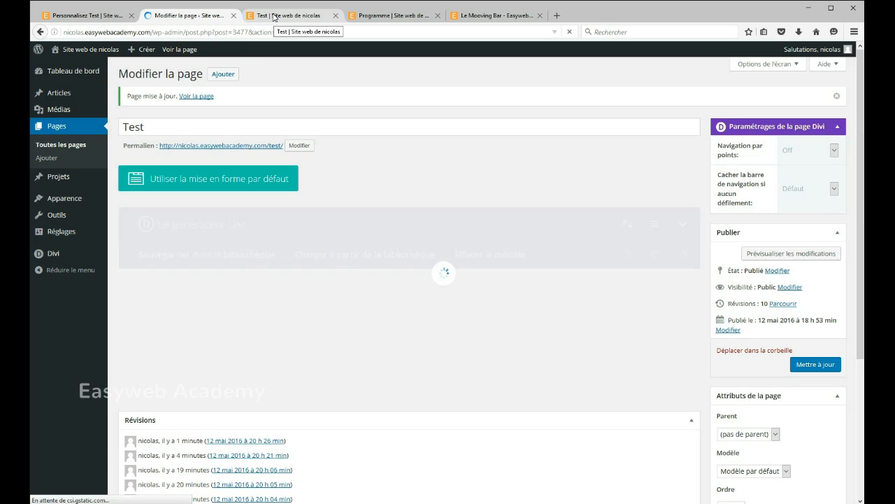
Step: Reload the published Test page and pan the full-width map to inspect it
{"action": "left_click", "coordinate": [275, 17]}
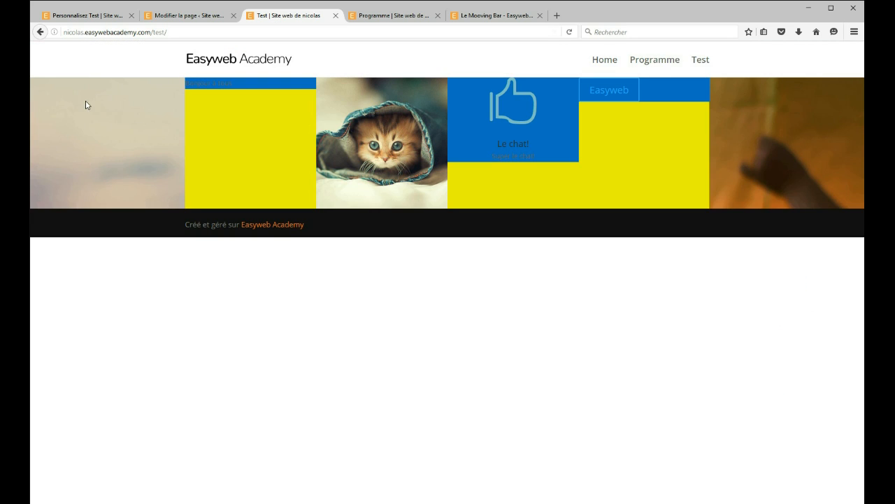
{"action": "left_click", "coordinate": [570, 32]}
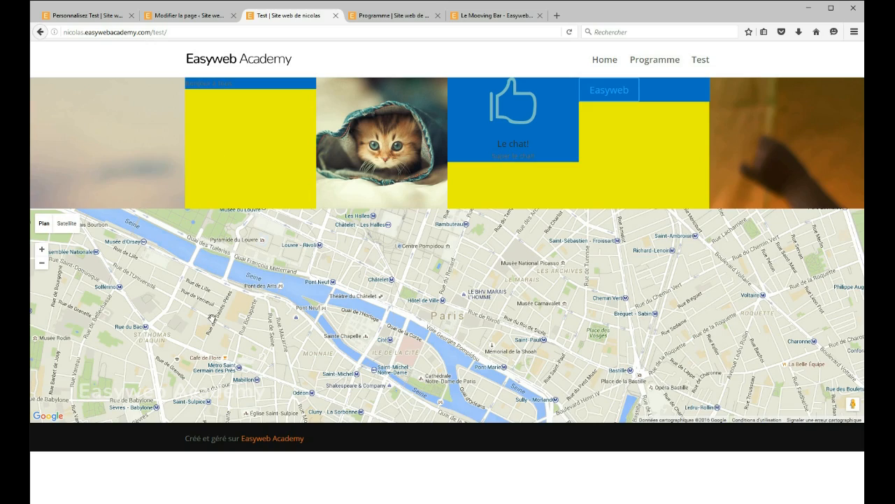
{"action": "left_click_drag", "start_coordinate": [587, 306], "coordinate": [601, 308]}
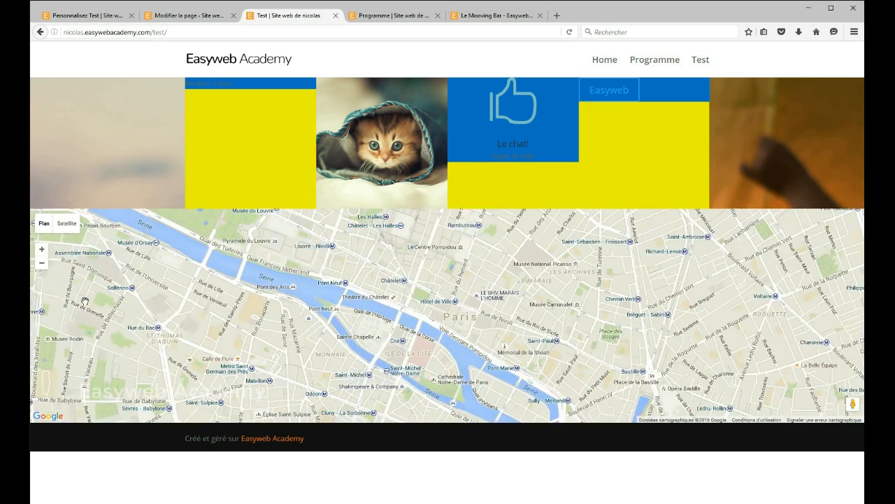
{"action": "mouse_move", "coordinate": [86, 301]}
{"action": "left_mouse_down"}
{"action": "mouse_move", "coordinate": [416, 319]}
{"action": "mouse_move", "coordinate": [325, 336]}
{"action": "mouse_move", "coordinate": [248, 331]}
{"action": "left_mouse_up"}
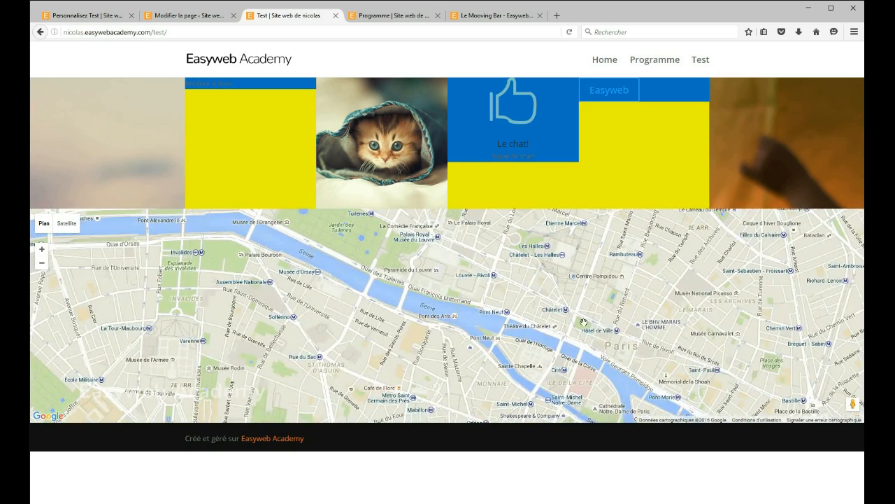
{"action": "mouse_move", "coordinate": [473, 323]}
{"action": "left_mouse_down"}
{"action": "mouse_move", "coordinate": [333, 323]}
{"action": "mouse_move", "coordinate": [618, 324]}
{"action": "mouse_move", "coordinate": [282, 323]}
{"action": "mouse_move", "coordinate": [478, 305]}
{"action": "mouse_move", "coordinate": [344, 313]}
{"action": "left_mouse_up"}
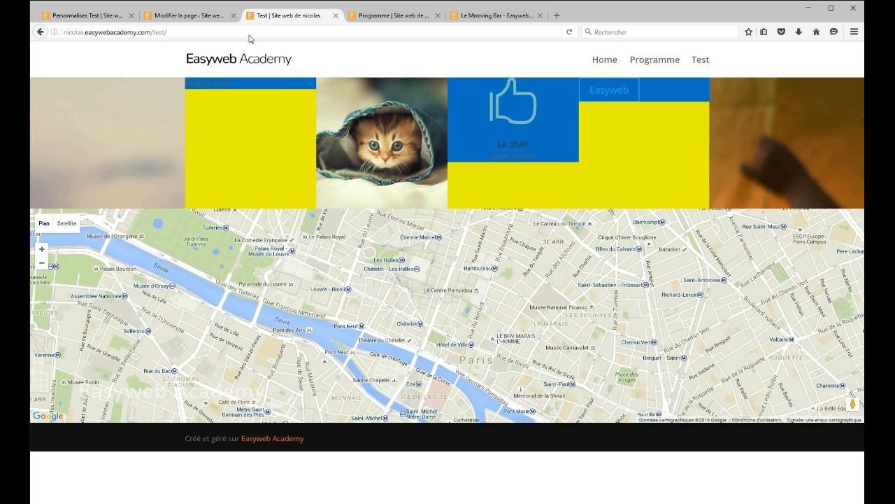
Step: Return to the page editor and add a special section below the map, using the layout with a narrow sidebar before three-column rows
{"action": "left_click", "coordinate": [162, 16]}
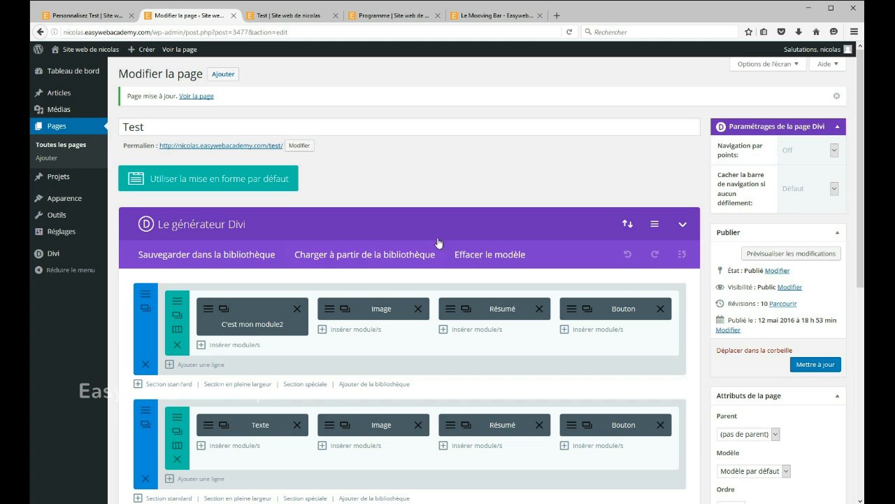
{"action": "scroll", "coordinate": [430, 238], "scroll_direction": "down", "scroll_amount": 1}
{"action": "scroll", "coordinate": [430, 238], "scroll_direction": "down", "scroll_amount": 3}
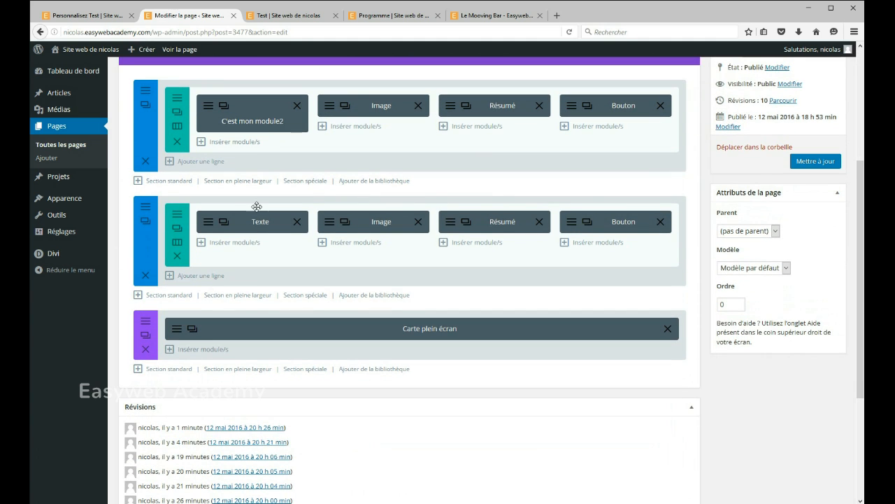
{"action": "scroll", "coordinate": [397, 297], "scroll_direction": "down", "scroll_amount": 2}
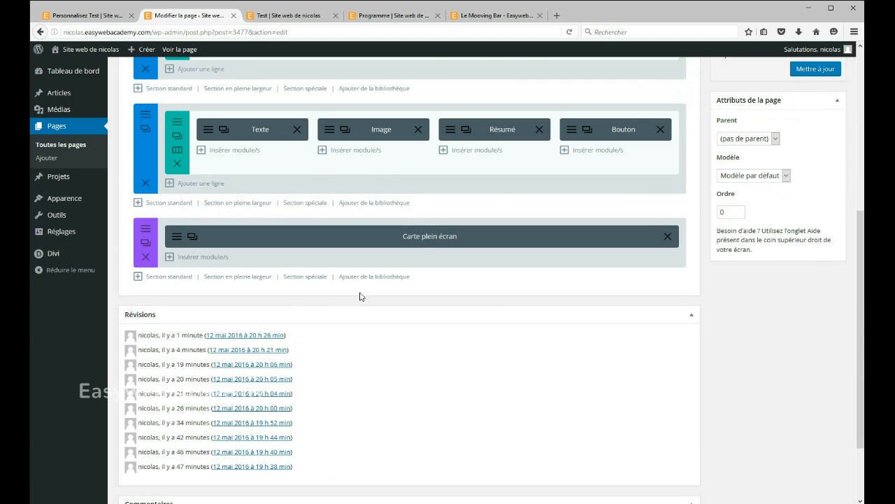
{"action": "left_click", "coordinate": [300, 279]}
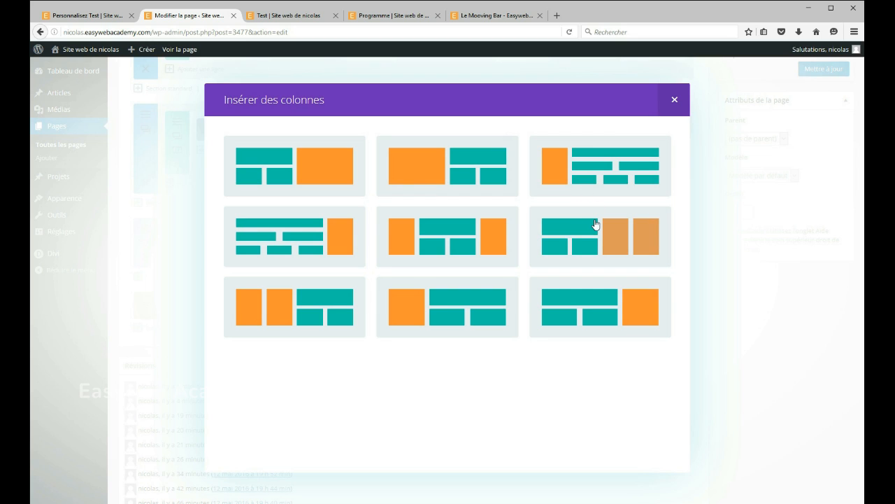
{"action": "left_click", "coordinate": [621, 183]}
{"action": "scroll", "coordinate": [492, 312], "scroll_direction": "down", "scroll_amount": 2}
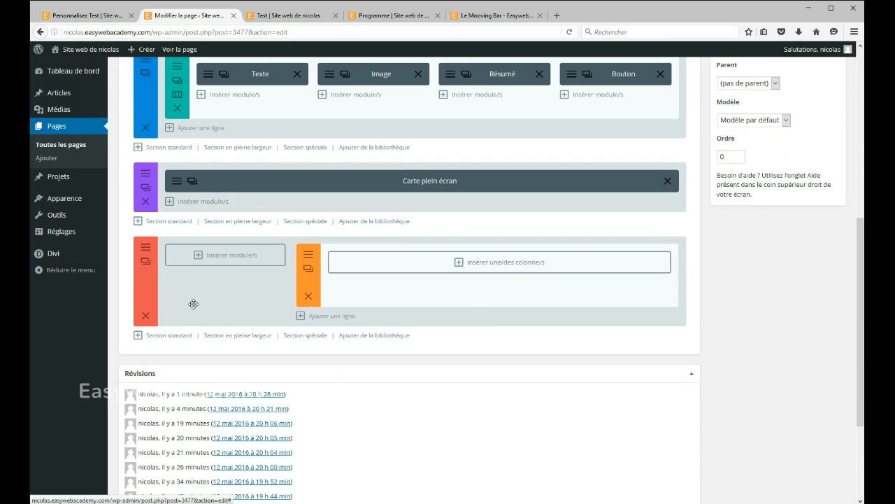
Step: Insert a default Bouton module in the special section's sidebar and split the adjoining row into three 1/3 columns
{"action": "left_click", "coordinate": [225, 254]}
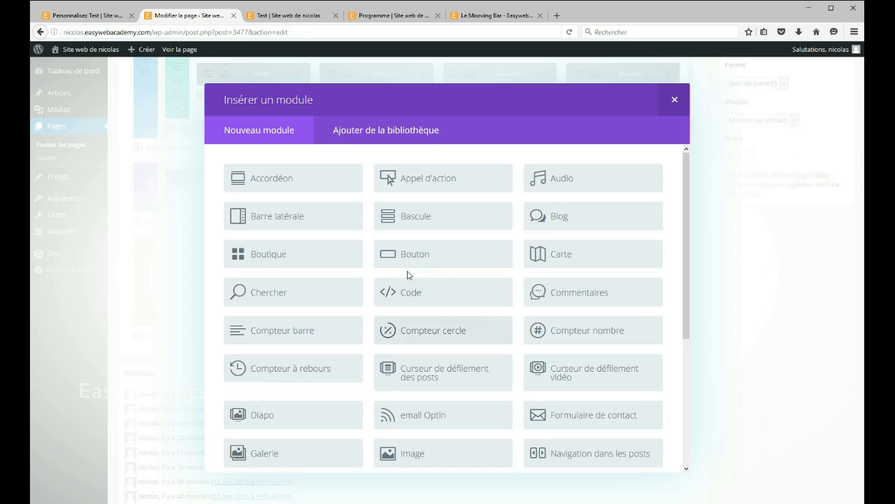
{"action": "left_click", "coordinate": [406, 256]}
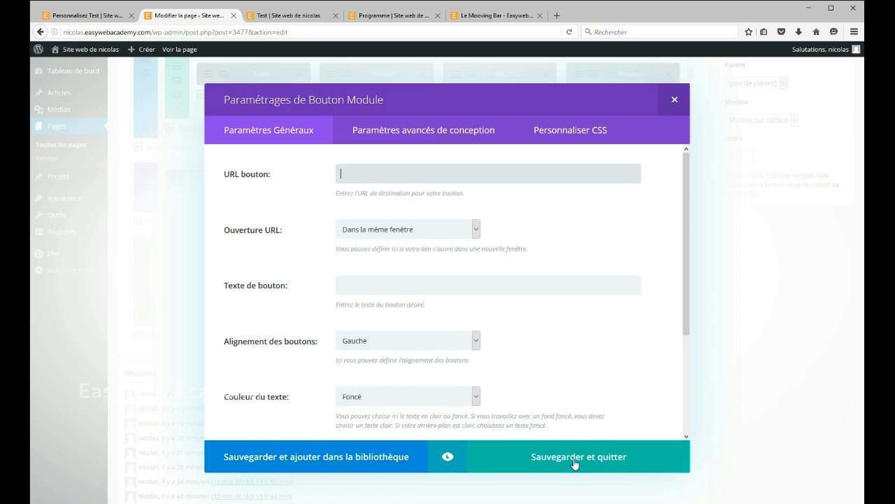
{"action": "left_click", "coordinate": [575, 459]}
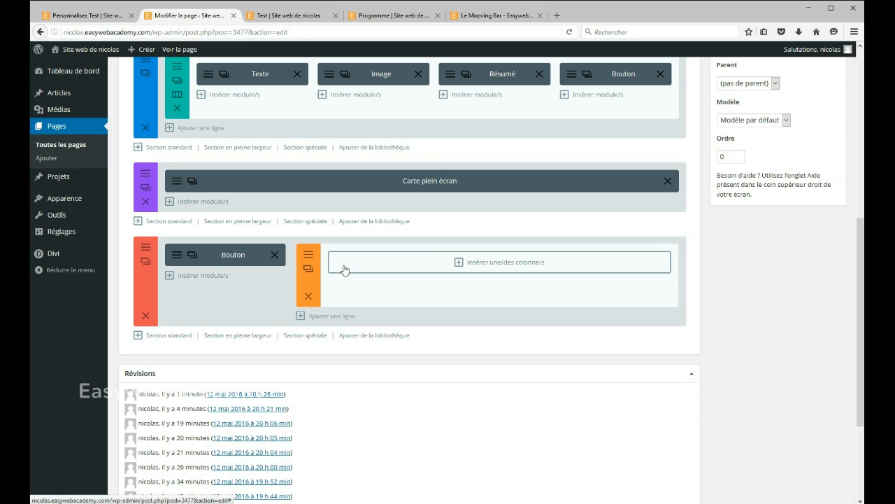
{"action": "left_click", "coordinate": [482, 267]}
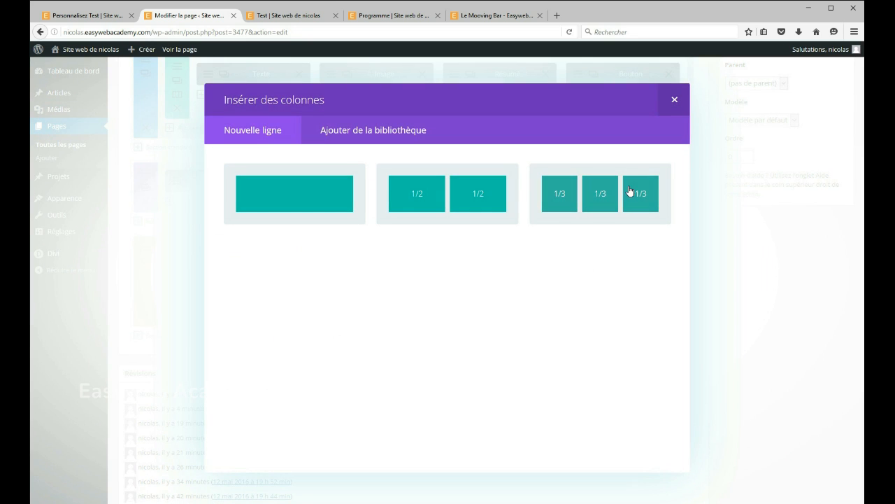
{"action": "left_click", "coordinate": [629, 191]}
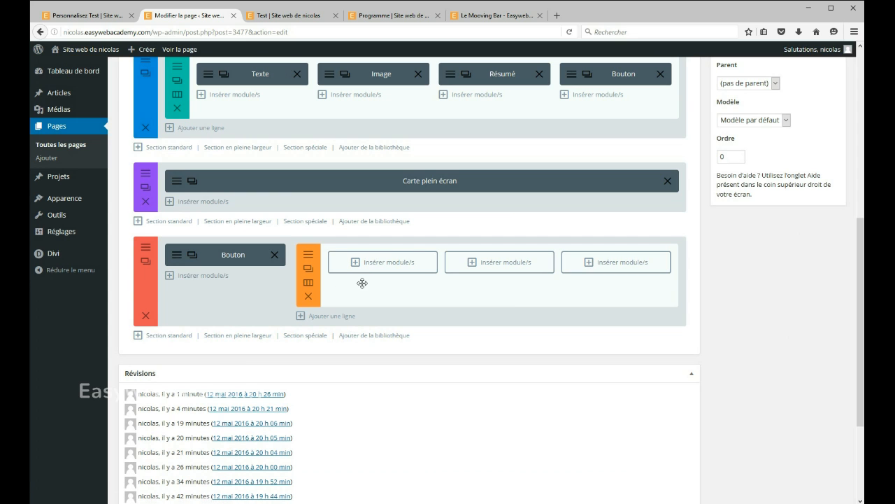
Step: Check in the page editor's screen options that the Révisions block is enabled, then close the options
{"action": "scroll", "coordinate": [372, 244], "scroll_direction": "down", "scroll_amount": 2}
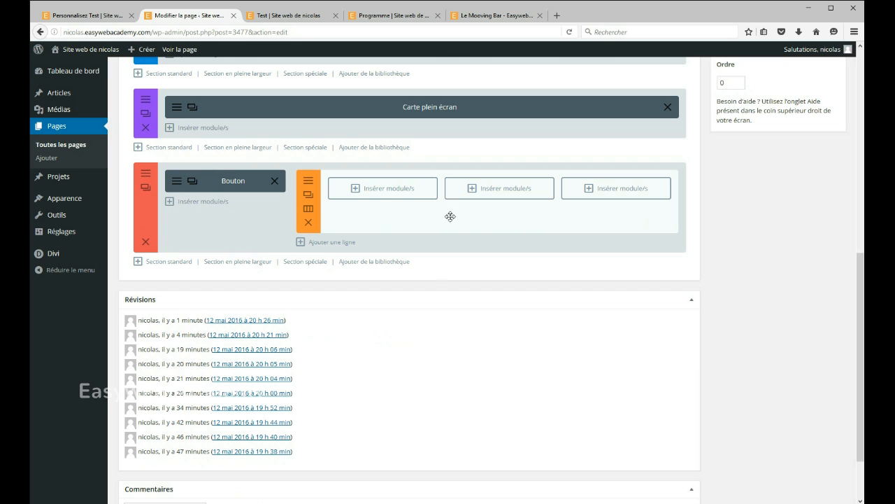
{"action": "scroll", "coordinate": [242, 234], "scroll_direction": "up", "scroll_amount": 2}
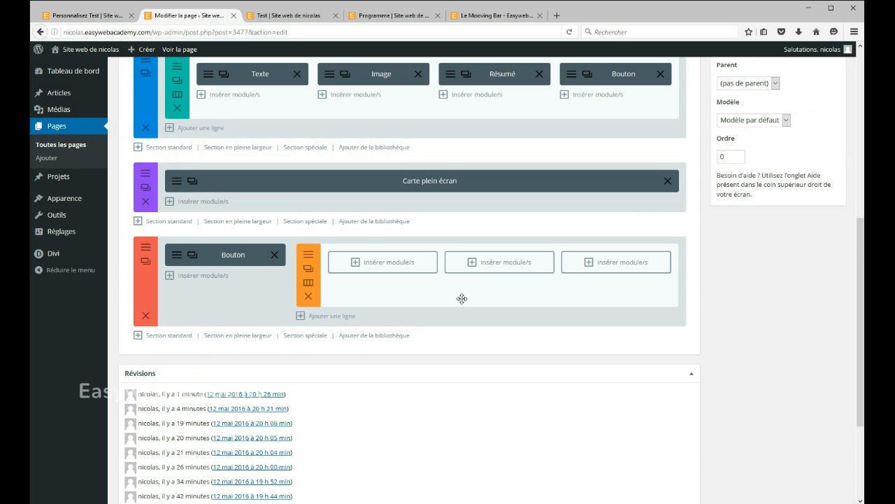
{"action": "scroll", "coordinate": [462, 299], "scroll_direction": "down", "scroll_amount": 2}
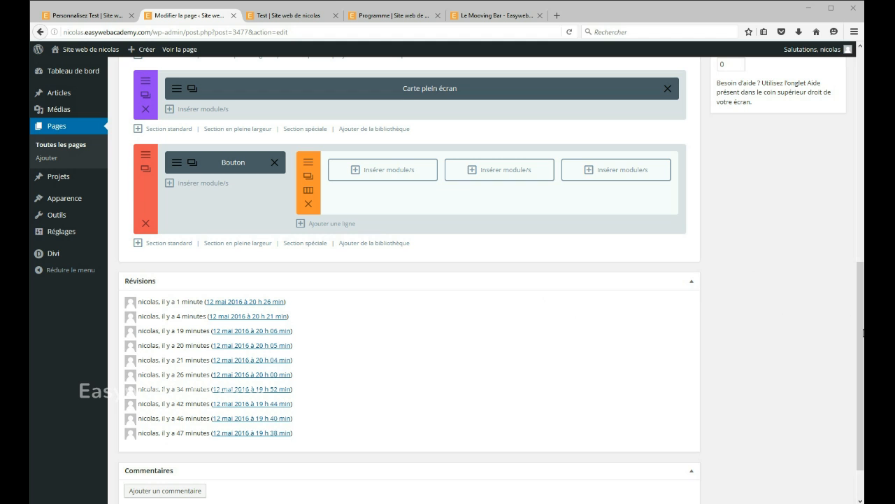
{"action": "left_click_drag", "start_coordinate": [861, 342], "coordinate": [859, 111]}
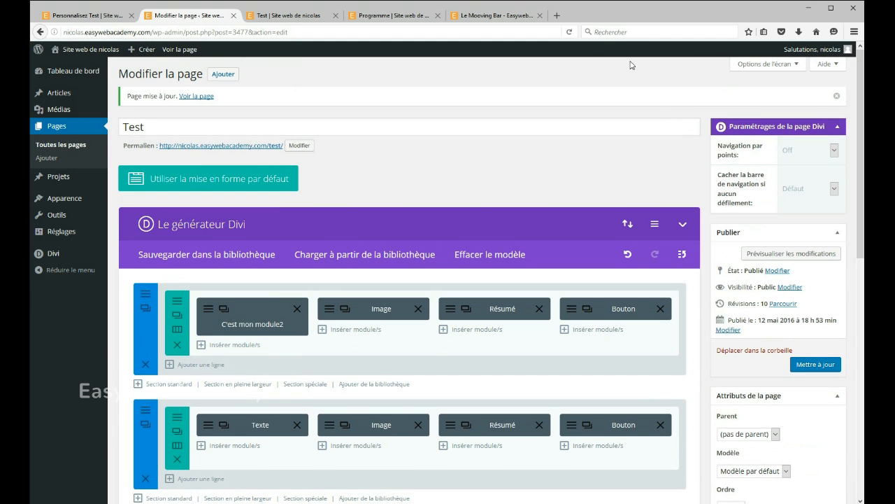
{"action": "left_click", "coordinate": [754, 64]}
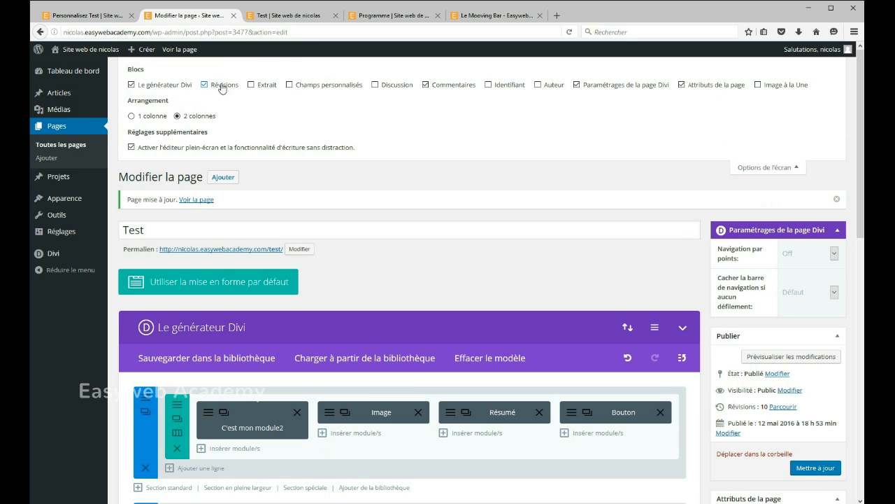
{"action": "left_click", "coordinate": [768, 167]}
Step: Open the oldest listed revision of the page, dated 12 mai 2016 à 19 h 38 min, in the version comparison
{"action": "scroll", "coordinate": [554, 164], "scroll_direction": "down", "scroll_amount": 10}
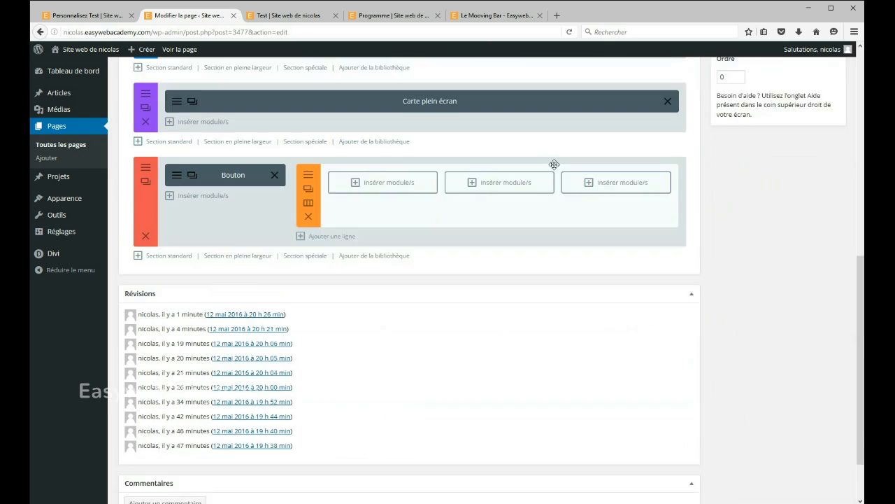
{"action": "scroll", "coordinate": [554, 165], "scroll_direction": "down", "scroll_amount": 2}
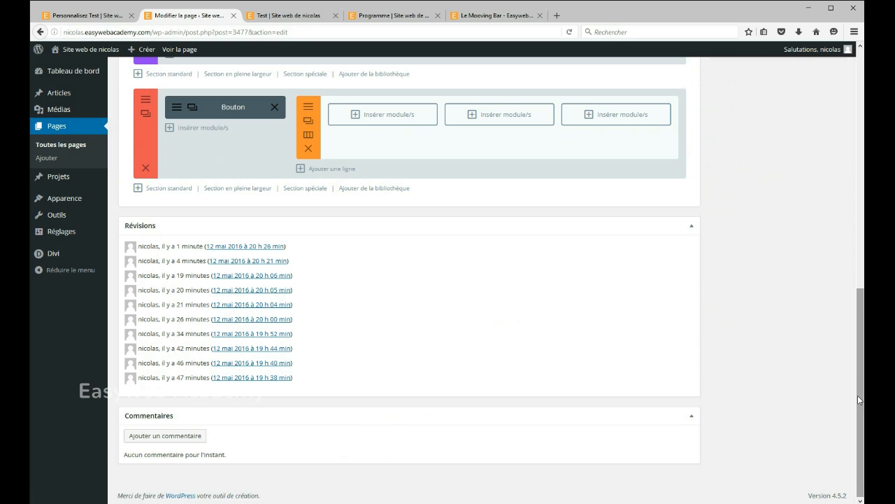
{"action": "left_click_drag", "start_coordinate": [857, 395], "coordinate": [860, 329]}
{"action": "scroll", "coordinate": [543, 370], "scroll_direction": "down", "scroll_amount": 3}
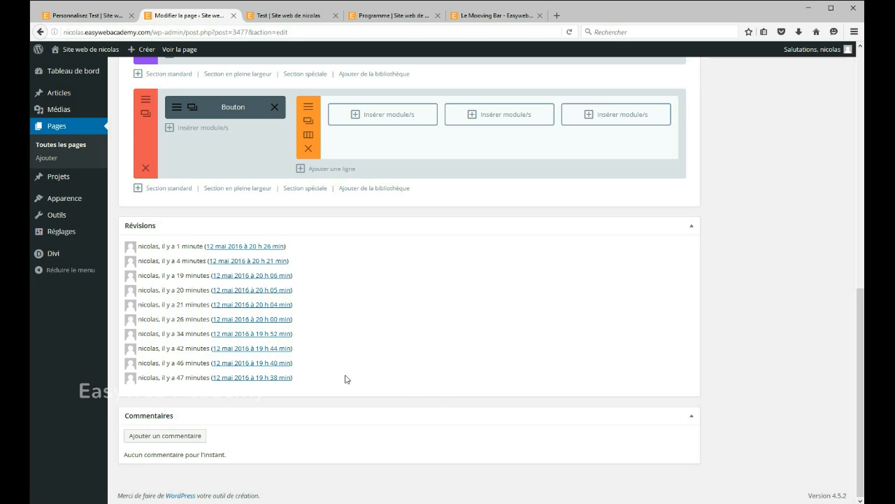
{"action": "left_click", "coordinate": [255, 378]}
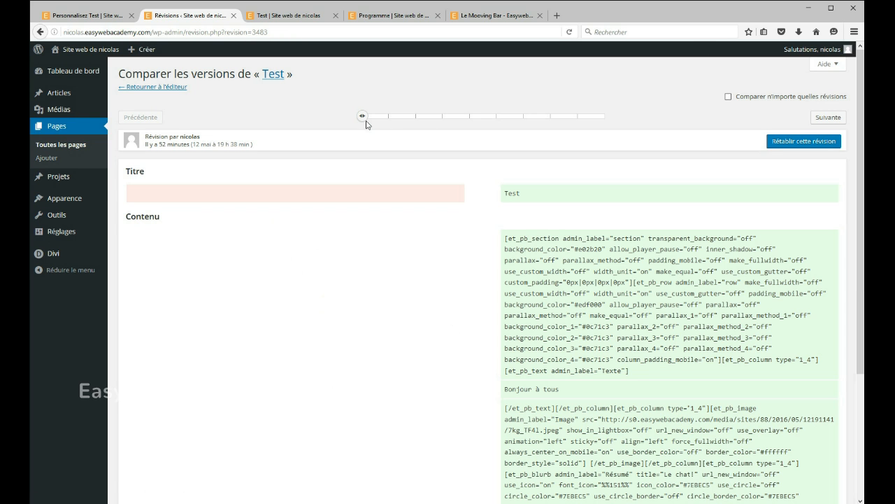
Step: Browse the page's revisions in the version comparison and restore the one dated 12 mai 2016 à 19 h 44 min
{"action": "left_click_drag", "start_coordinate": [362, 117], "coordinate": [601, 128]}
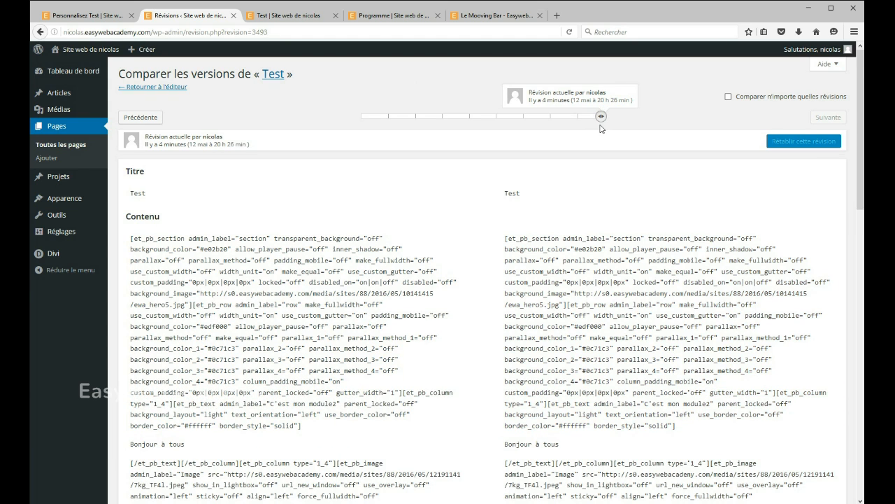
{"action": "left_click_drag", "start_coordinate": [601, 128], "coordinate": [417, 119]}
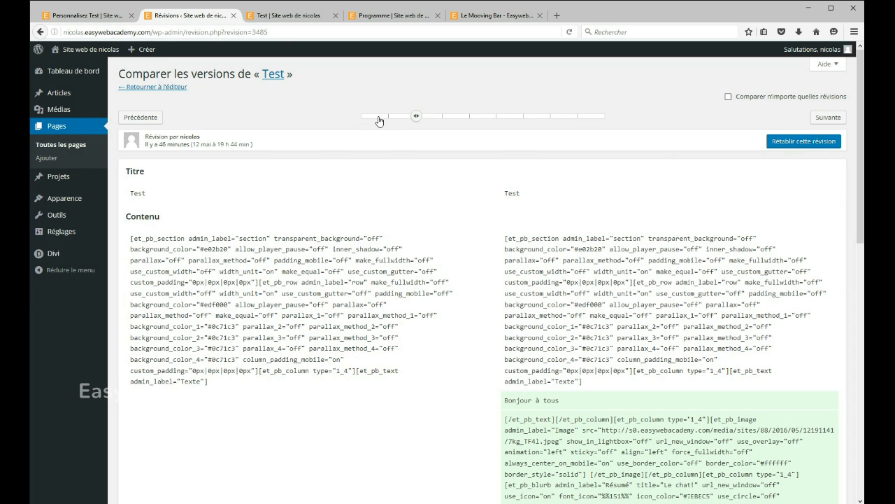
{"action": "left_click", "coordinate": [786, 141]}
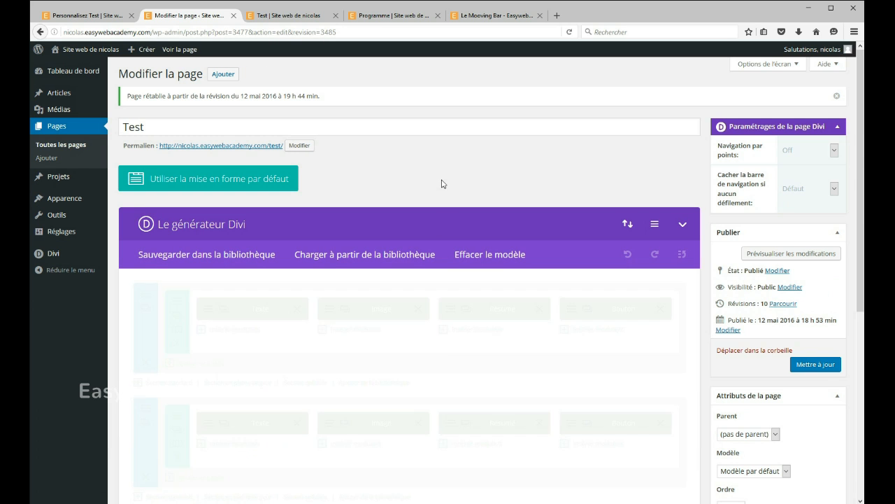
{"action": "scroll", "coordinate": [448, 210], "scroll_direction": "down", "scroll_amount": 3}
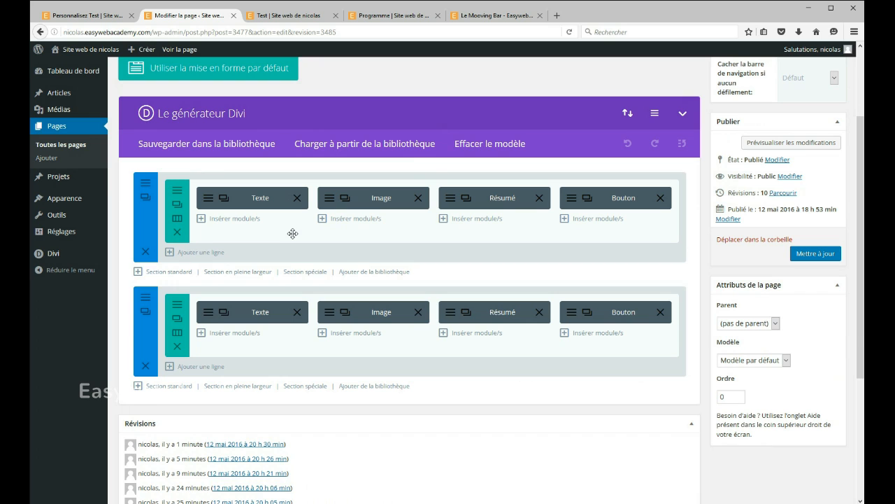
Step: View the settings of the first section's Image module in the Divi layout twice, closing them without changes
{"action": "scroll", "coordinate": [310, 151], "scroll_direction": "up", "scroll_amount": 2}
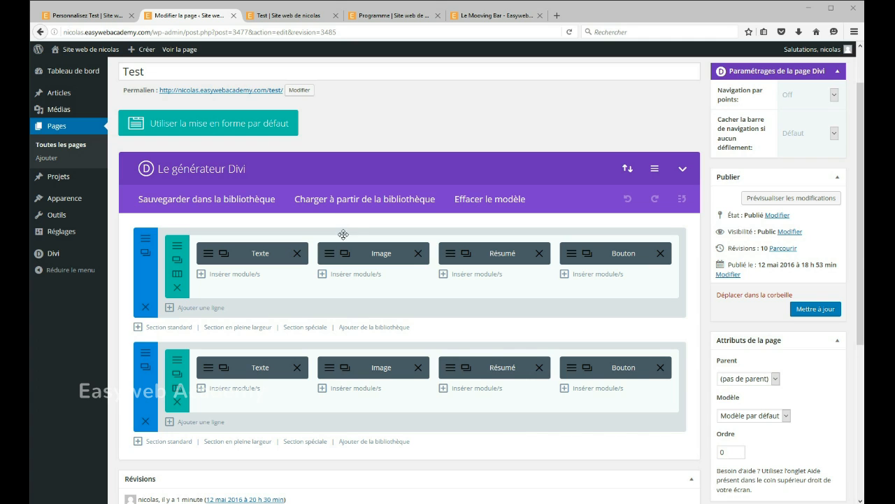
{"action": "left_click", "coordinate": [330, 257]}
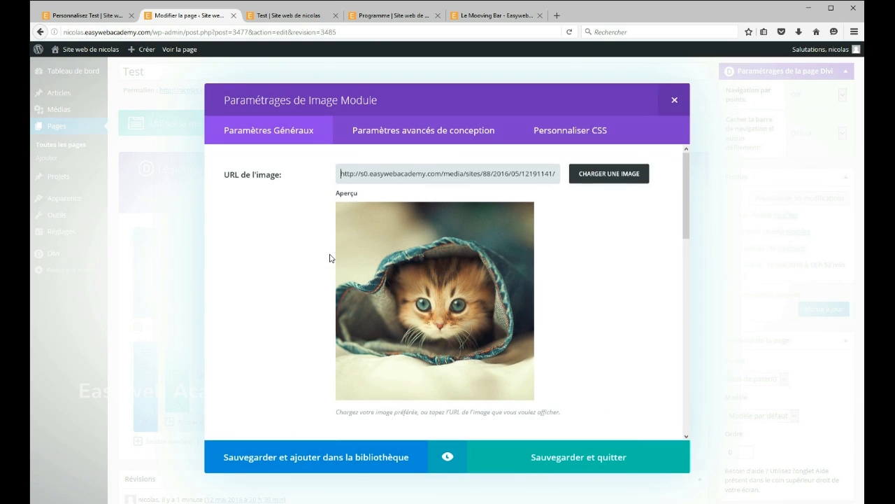
{"action": "left_click", "coordinate": [674, 101]}
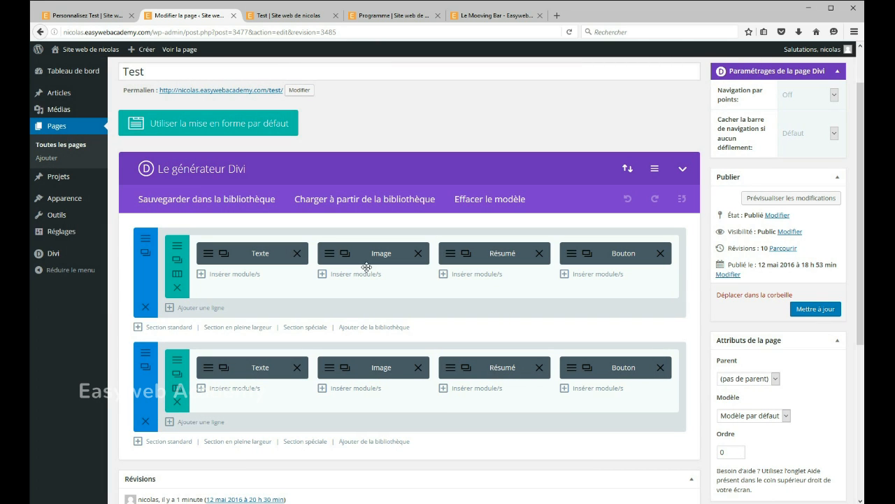
{"action": "left_click", "coordinate": [330, 256]}
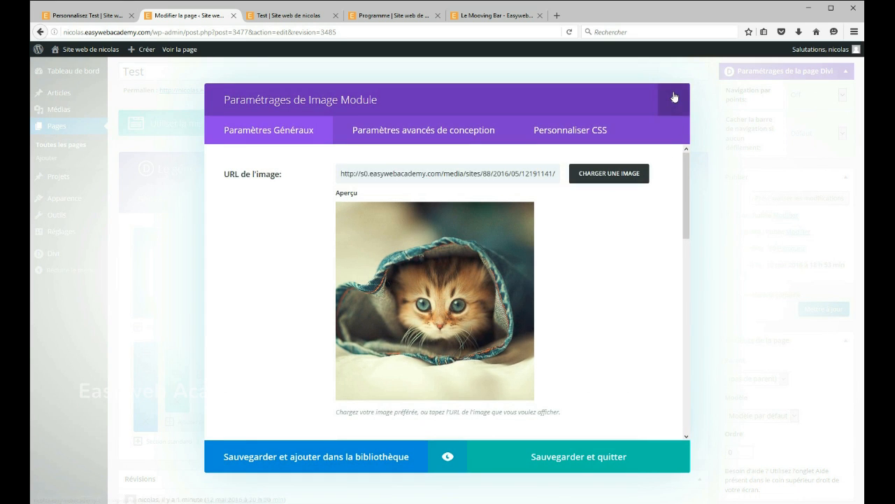
{"action": "left_click", "coordinate": [674, 99]}
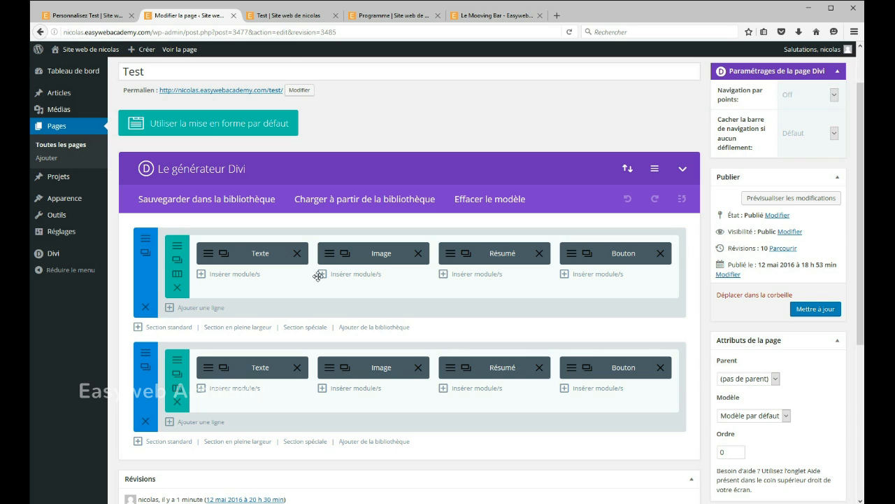
Step: View the published Test page, then the Le Mooving Bar case study page from its top
{"action": "left_click", "coordinate": [268, 17]}
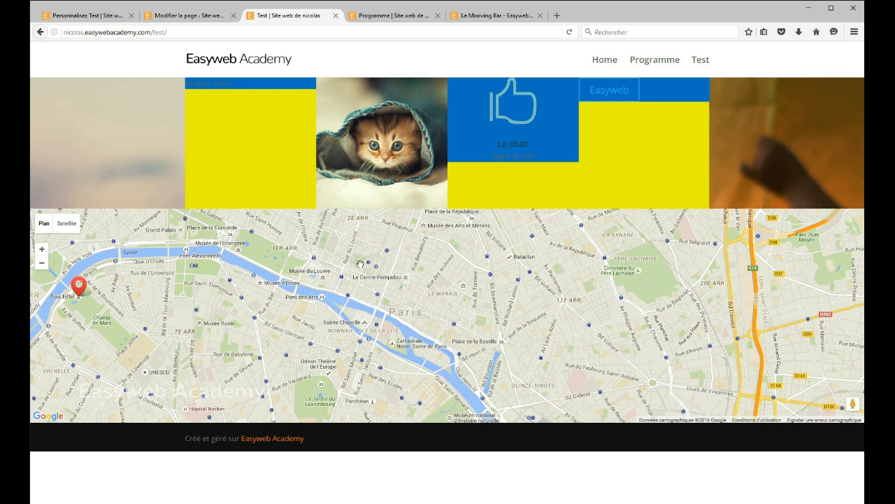
{"action": "left_click", "coordinate": [481, 15]}
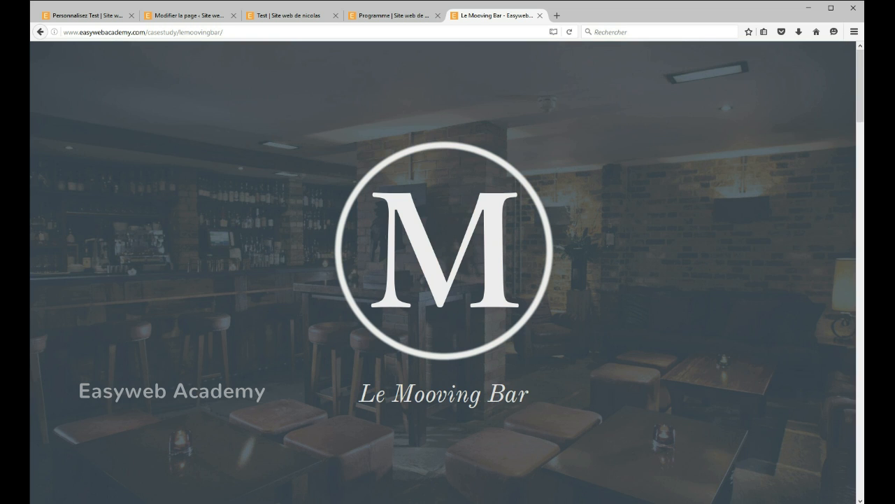
{"action": "left_click_drag", "start_coordinate": [859, 75], "coordinate": [853, 38]}
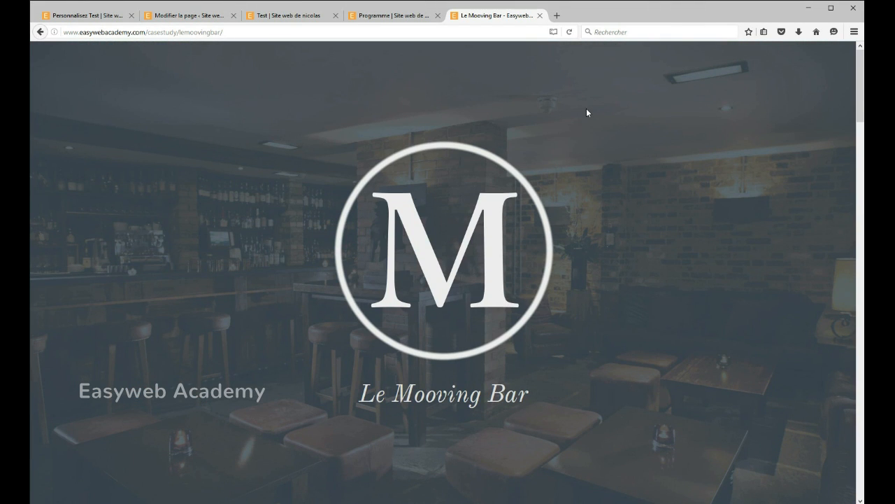